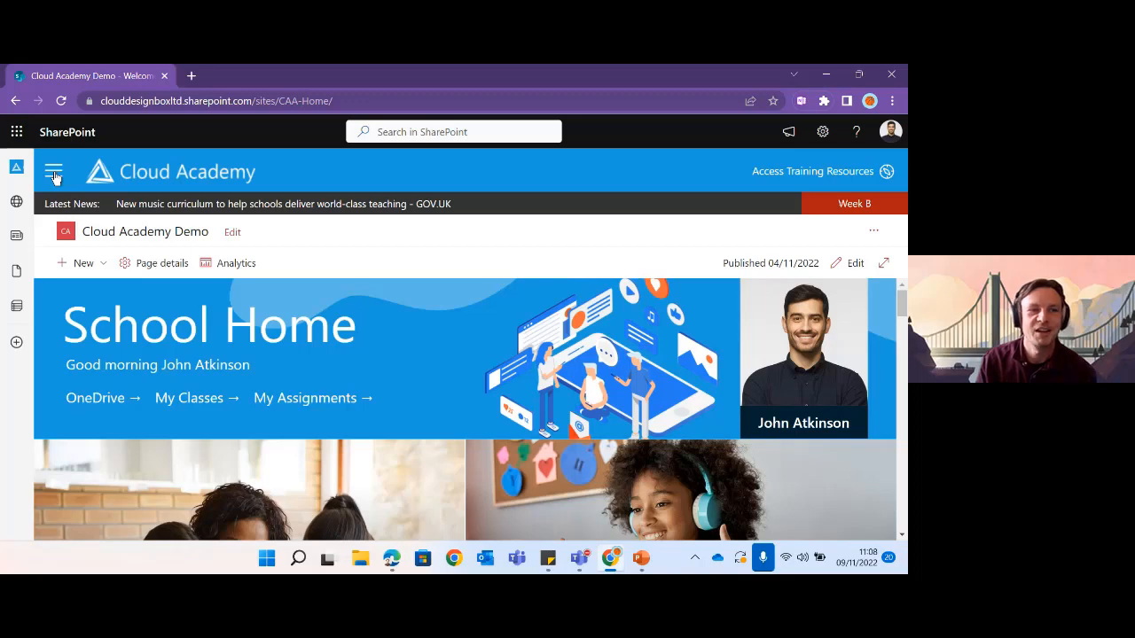
# - Open the Physics 10y-Ph1 2022 class dashboard and launch its Class Team in Teams
pyautogui.click(54, 173)
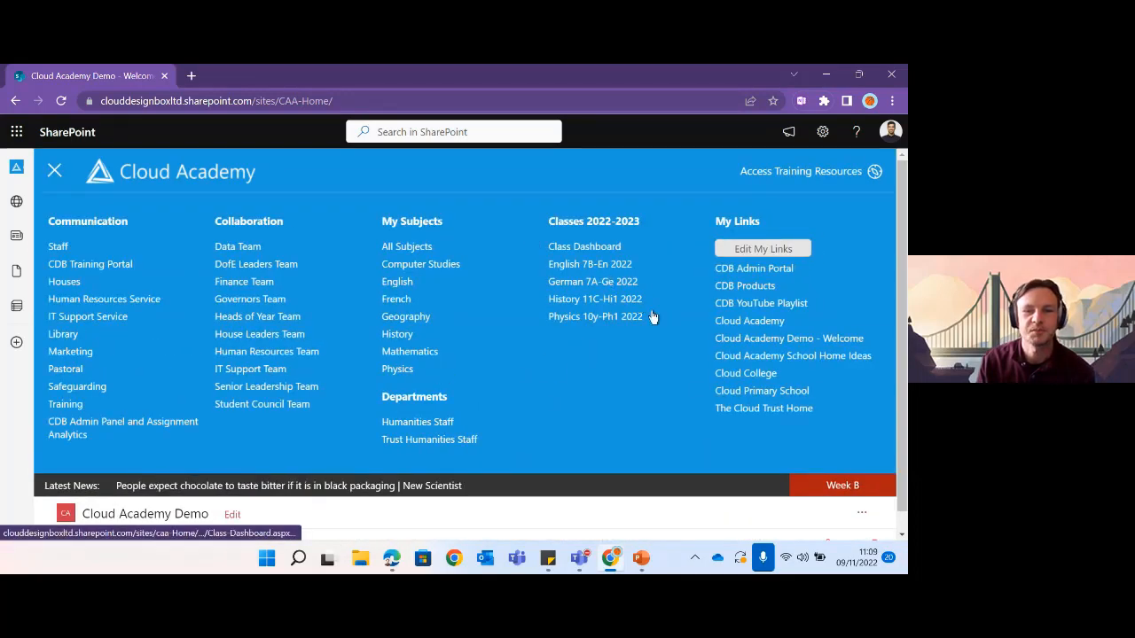
pyautogui.click(592, 321)
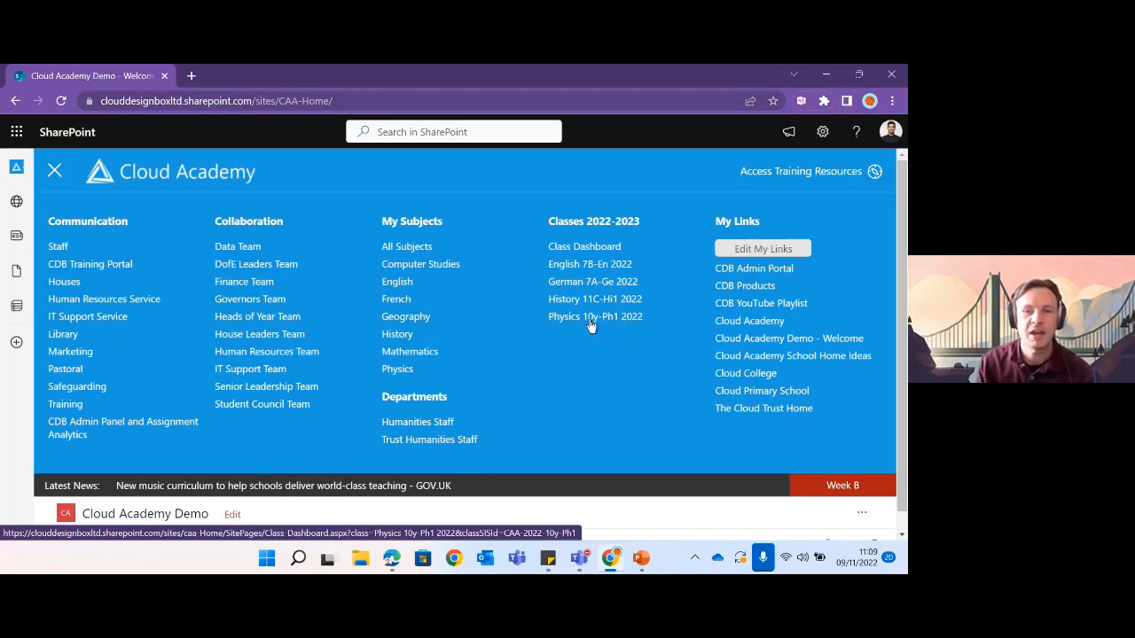
pyautogui.scroll(-3, 615, 329)
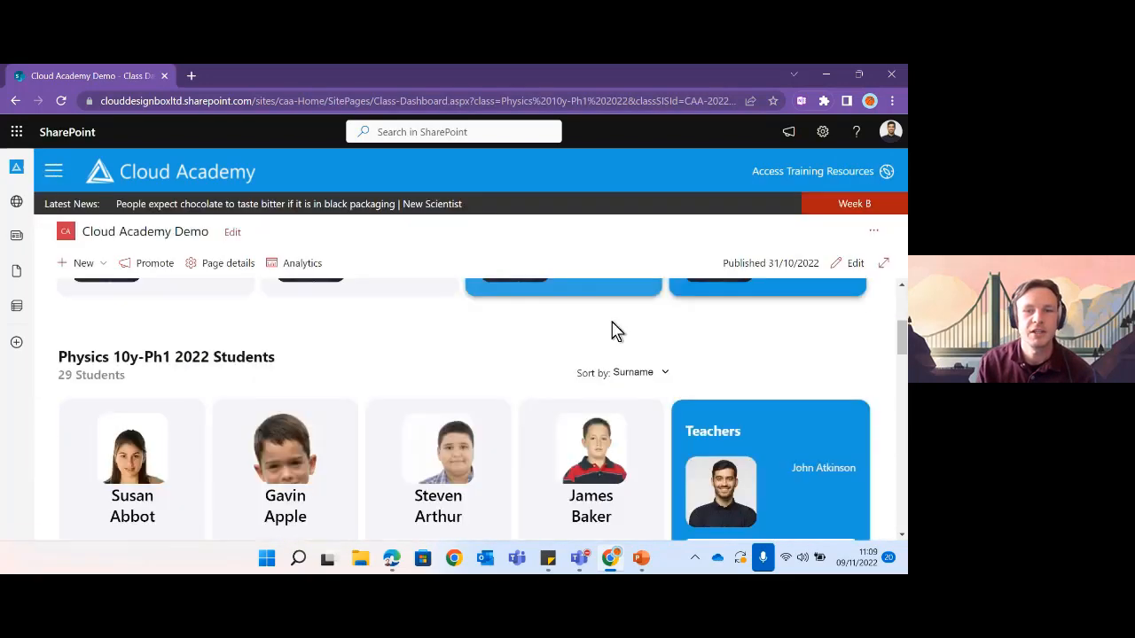
pyautogui.scroll(-1, 475, 344)
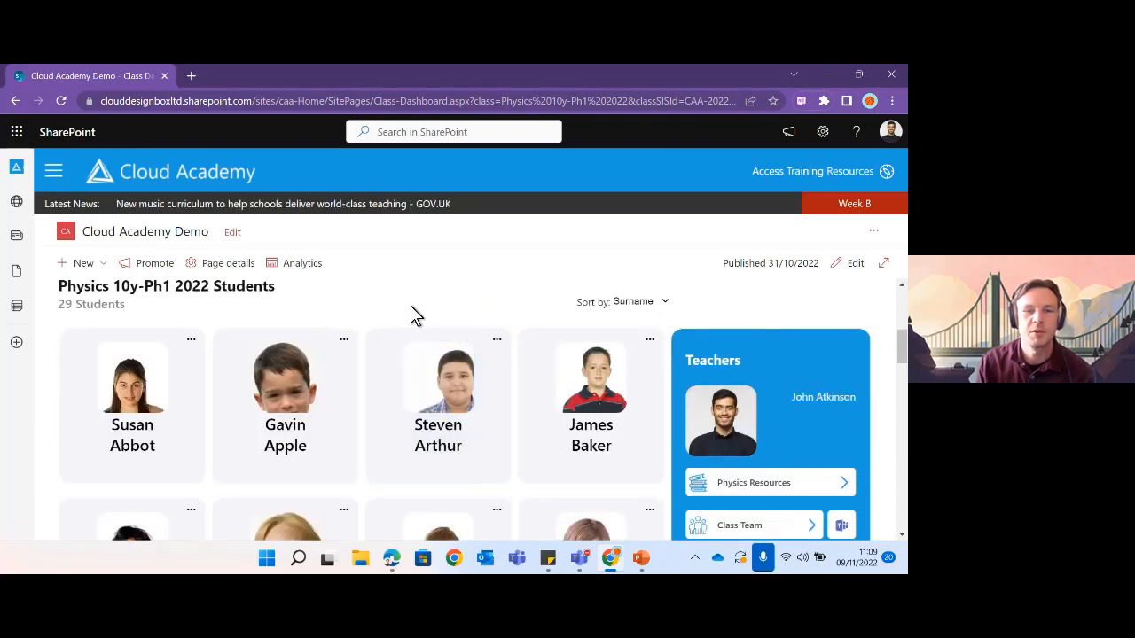
pyautogui.scroll(-1, 609, 388)
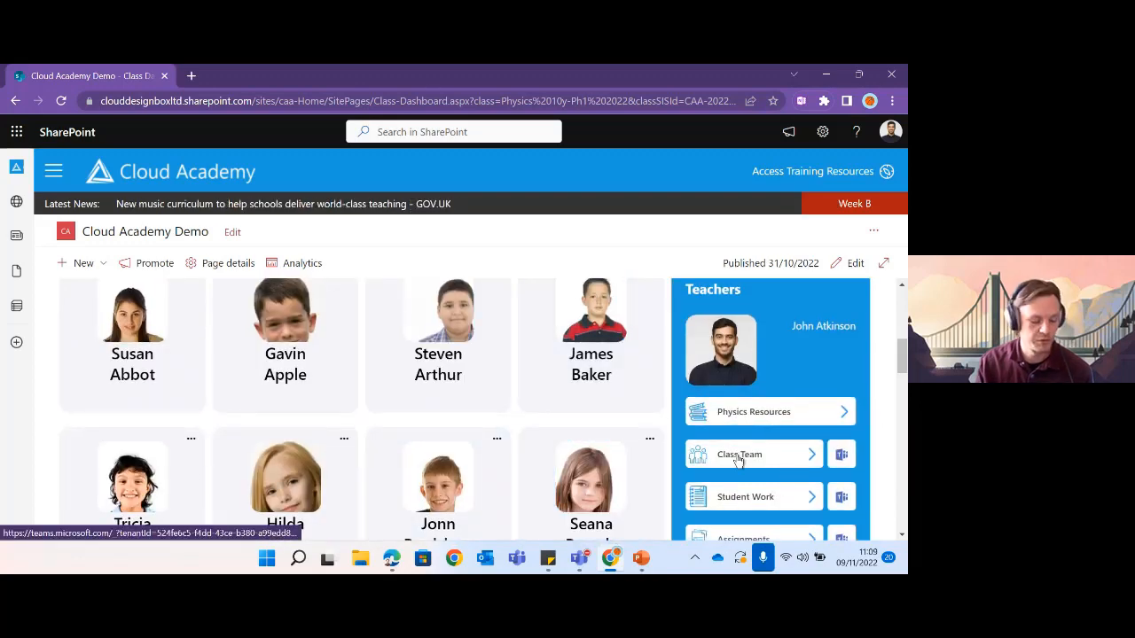
pyautogui.scroll(-1, 757, 462)
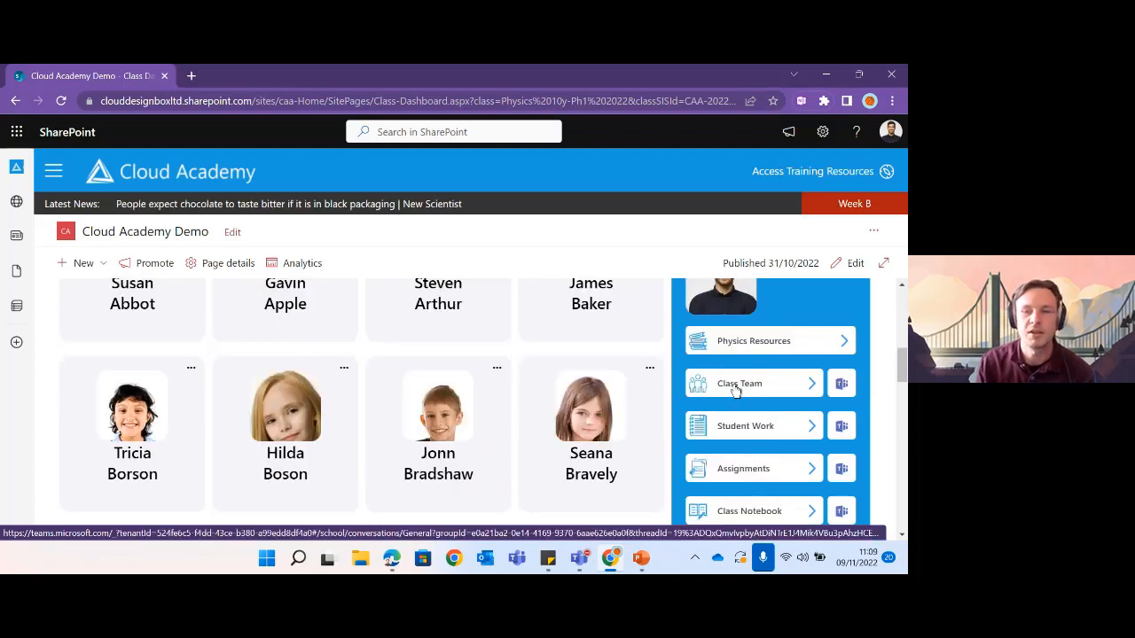
pyautogui.click(735, 388)
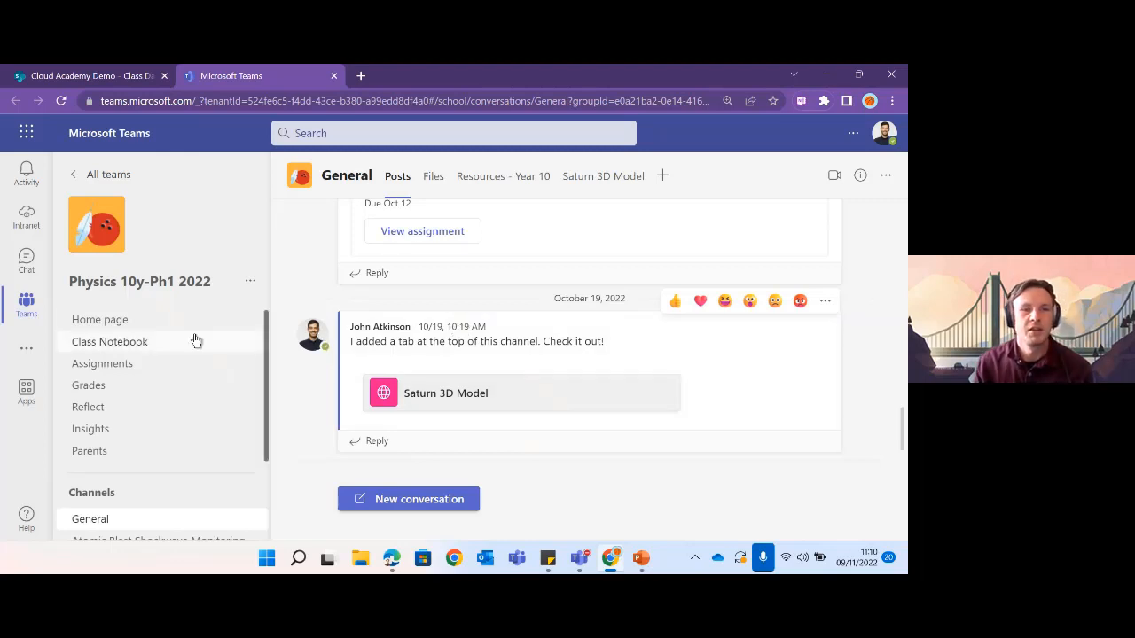
# - Go from the General channel to the Physics 10y-Ph1 2022 team's Home page
pyautogui.click(122, 325)
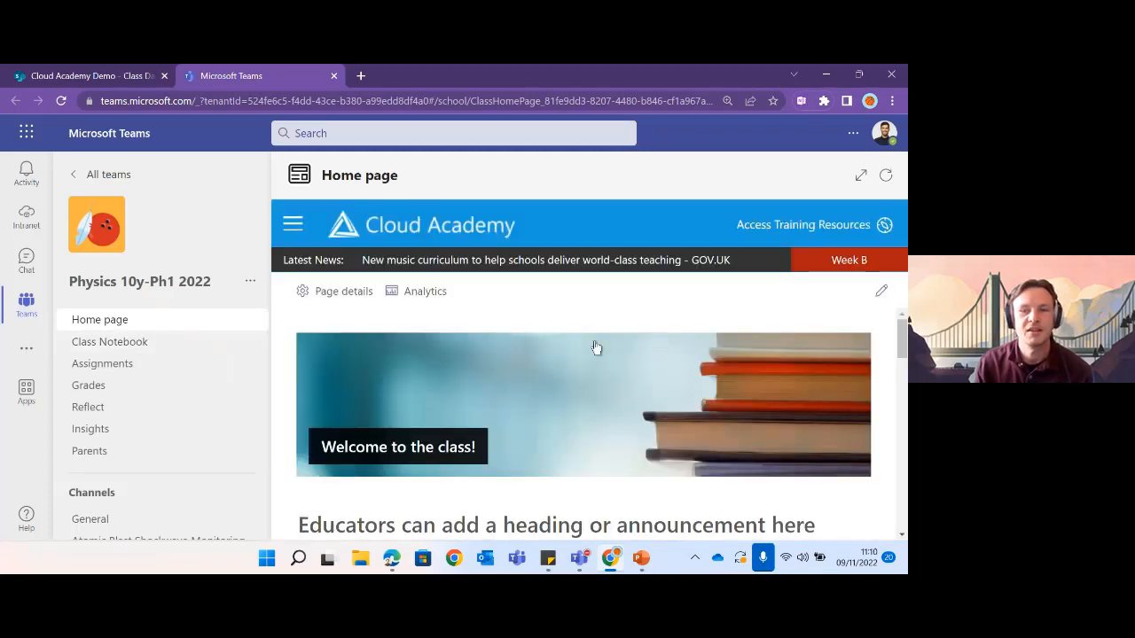
pyautogui.scroll(-1, 598, 350)
pyautogui.scroll(-5, 594, 350)
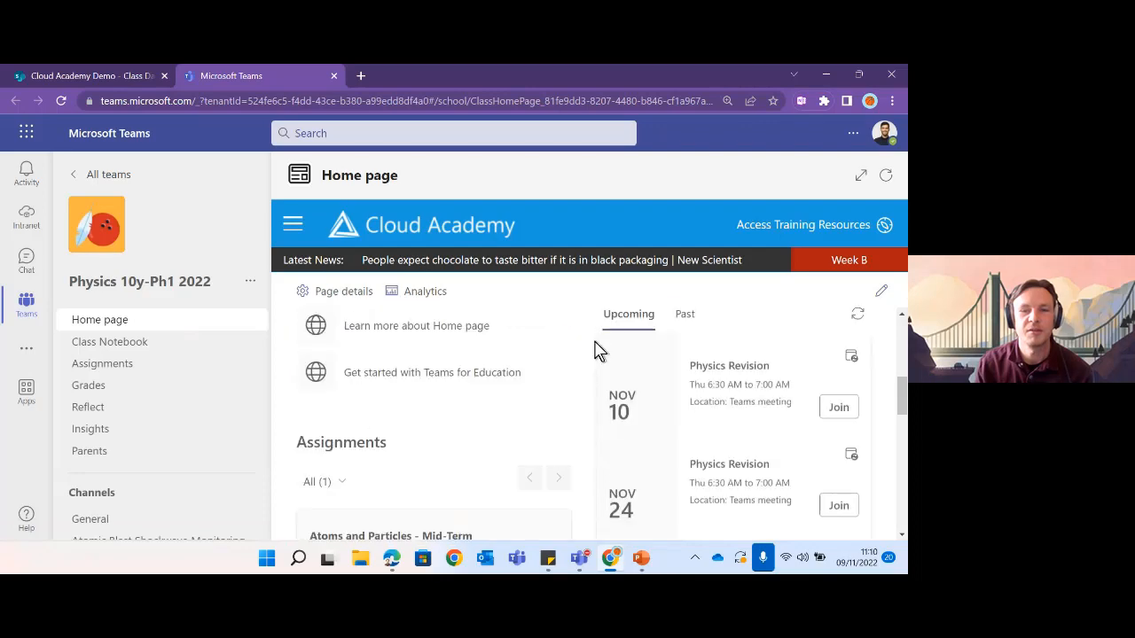
pyautogui.scroll(-4, 580, 353)
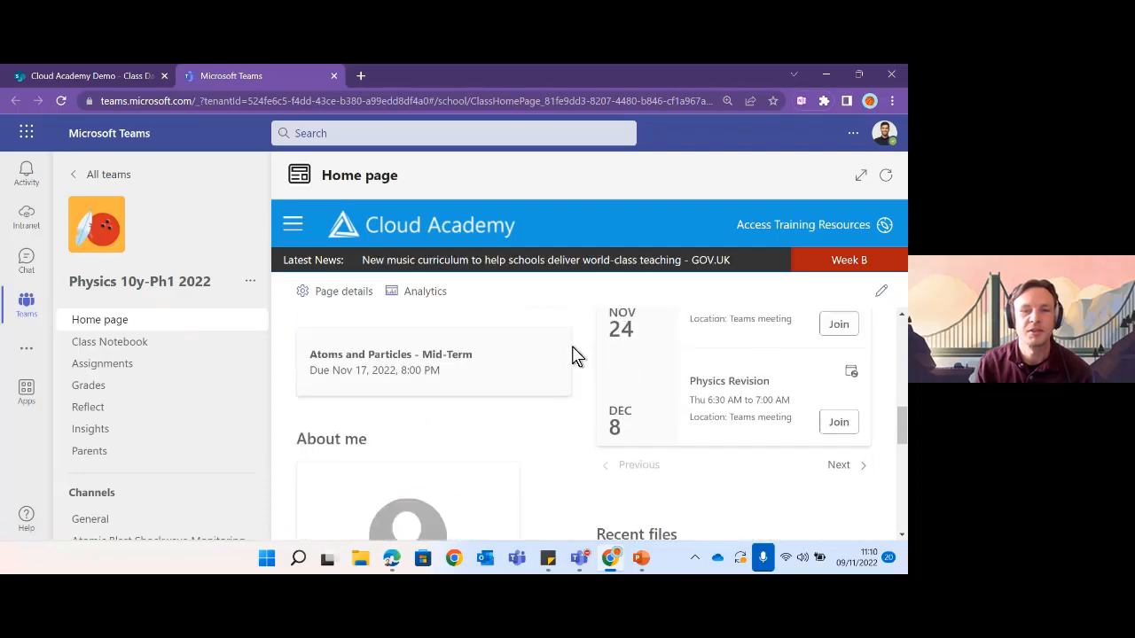
pyautogui.scroll(-3, 573, 348)
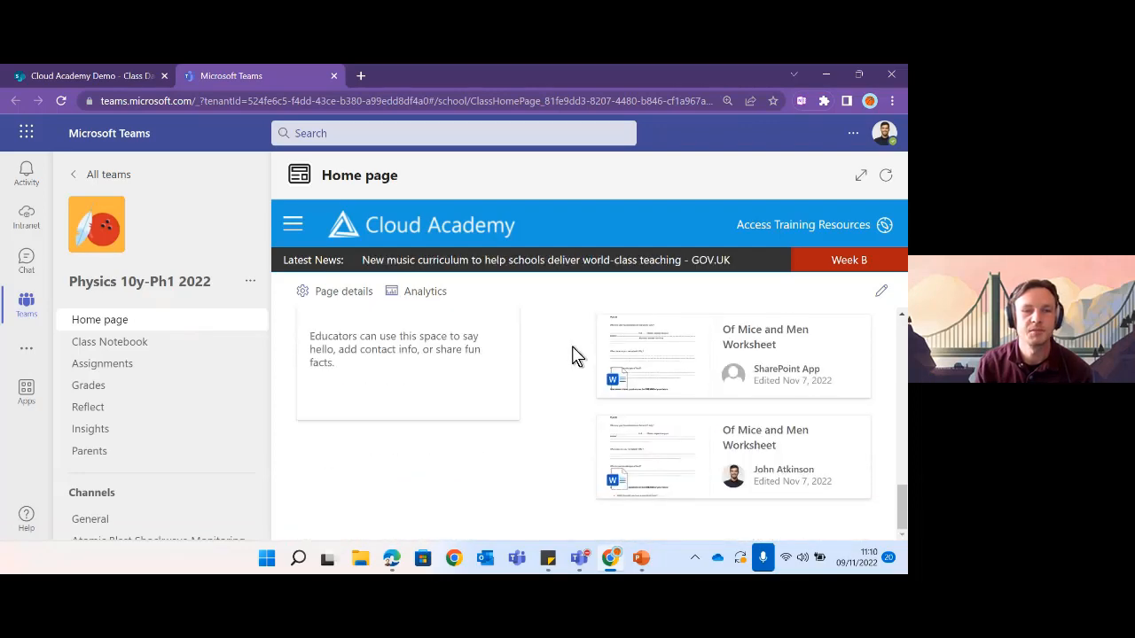
pyautogui.scroll(3, 572, 348)
pyautogui.scroll(8, 573, 348)
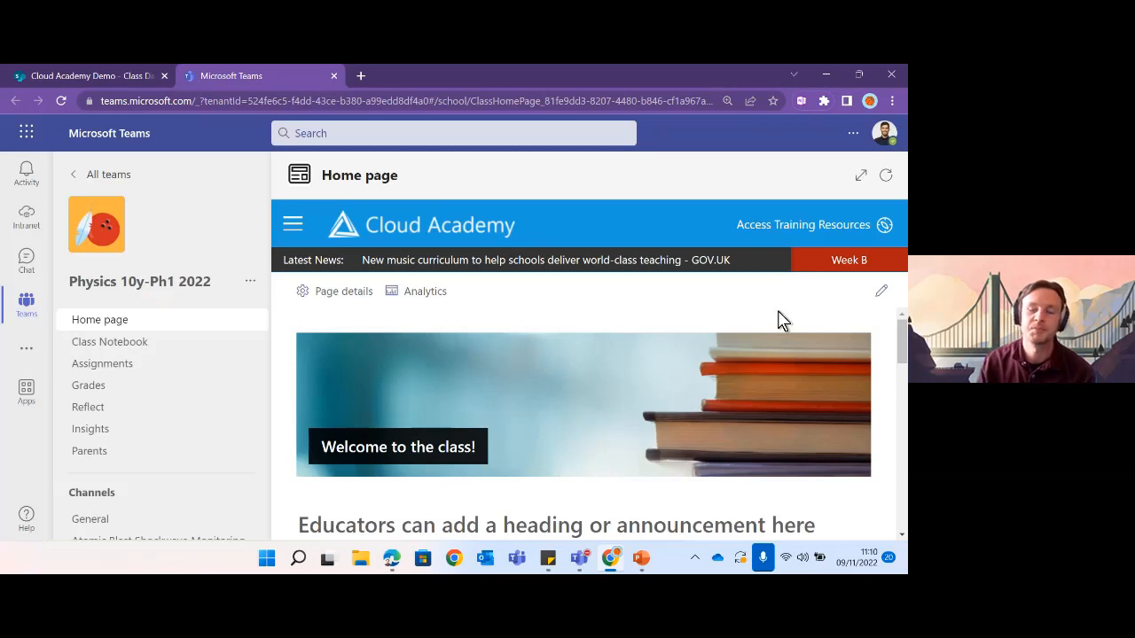
# - Expand the Home page tab to fill the window and put Chrome into full screen
pyautogui.click(861, 178)
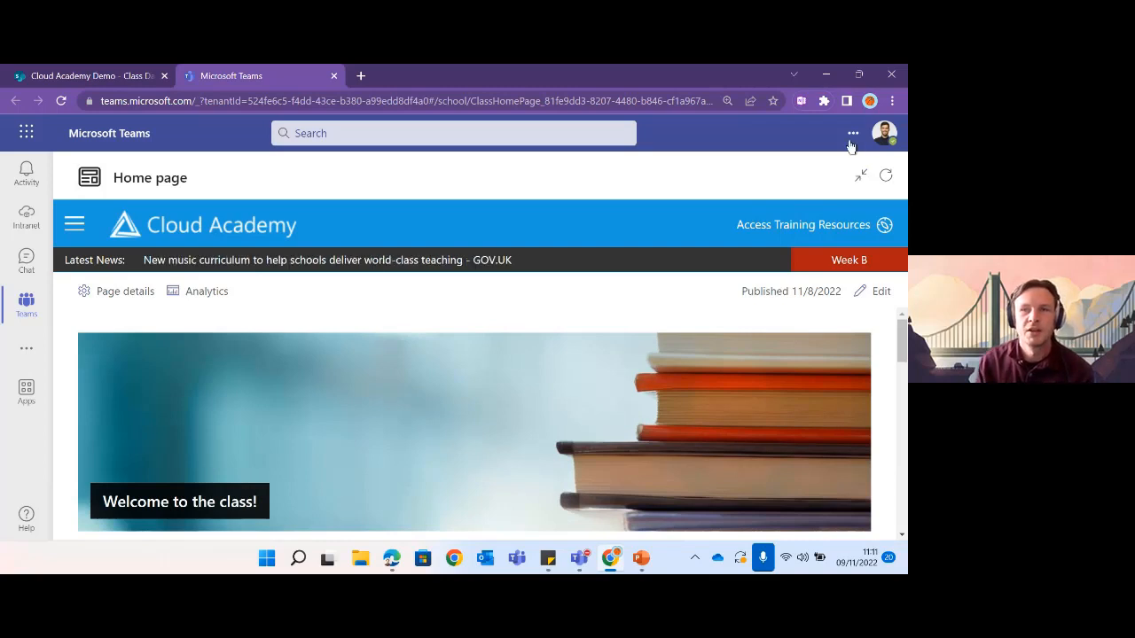
pyautogui.click(893, 103)
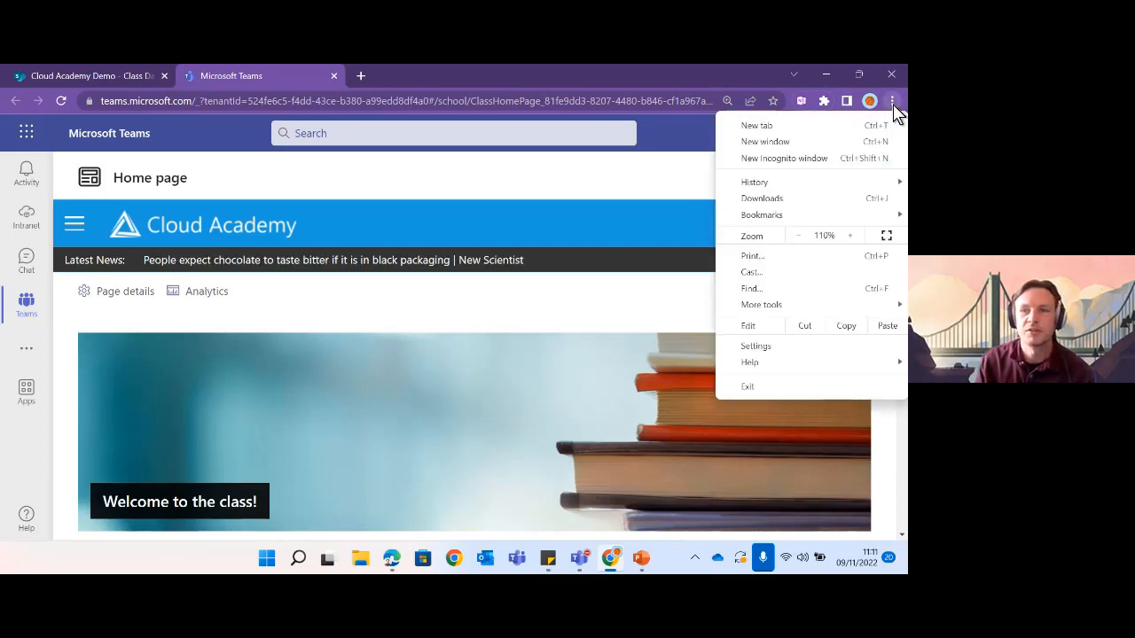
pyautogui.click(887, 236)
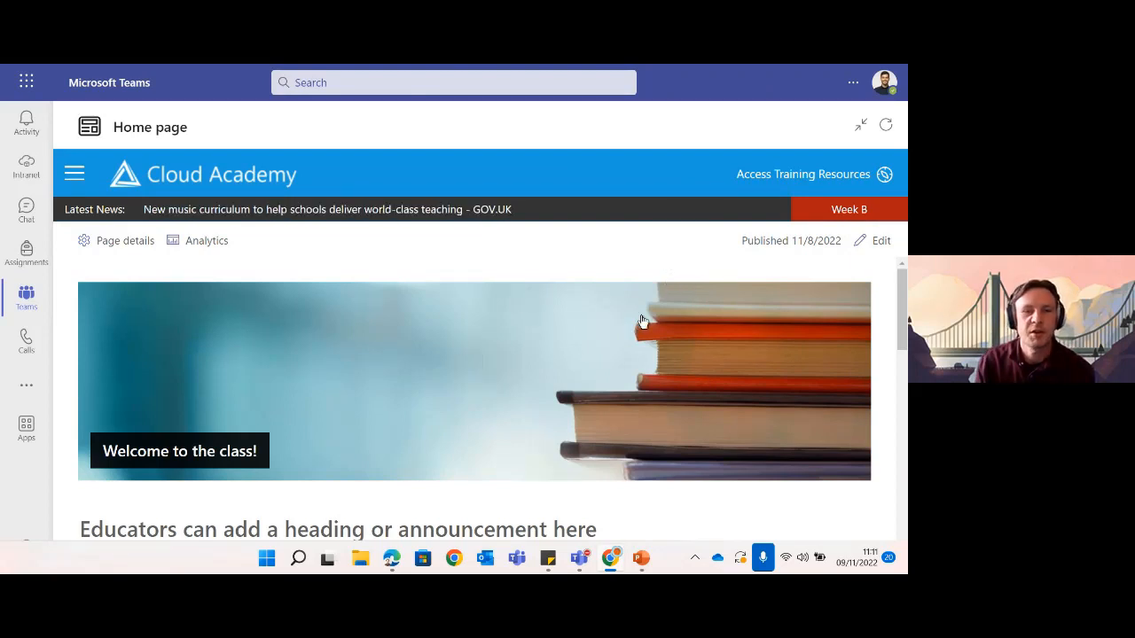
pyautogui.scroll(-1, 688, 322)
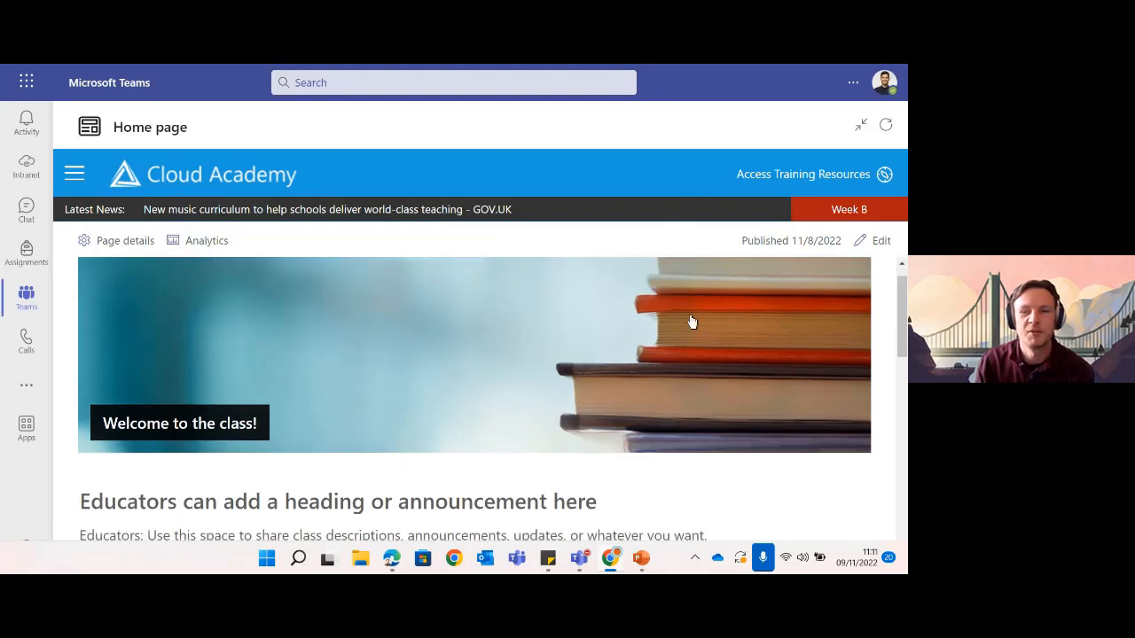
pyautogui.scroll(1, 667, 322)
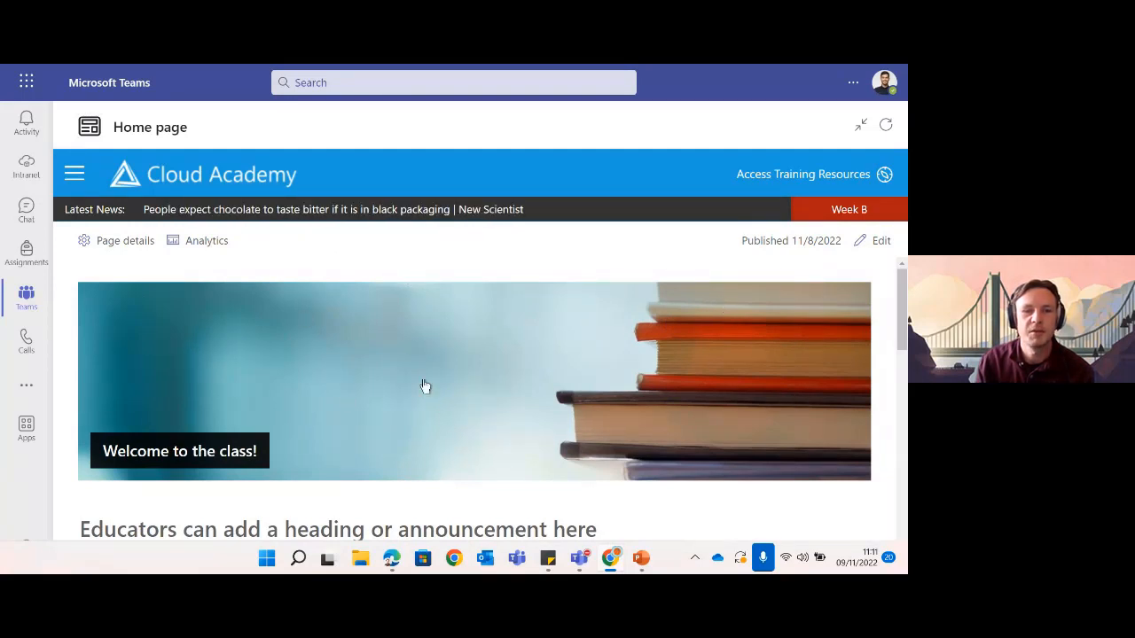
pyautogui.scroll(-4, 433, 390)
pyautogui.scroll(-3, 432, 390)
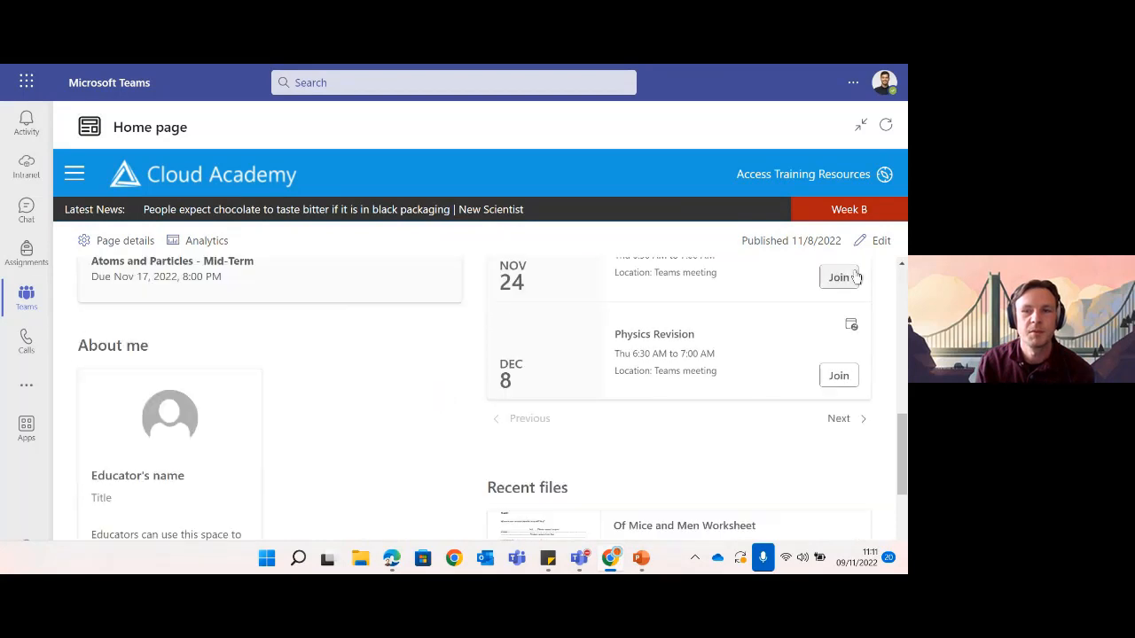
pyautogui.click(883, 248)
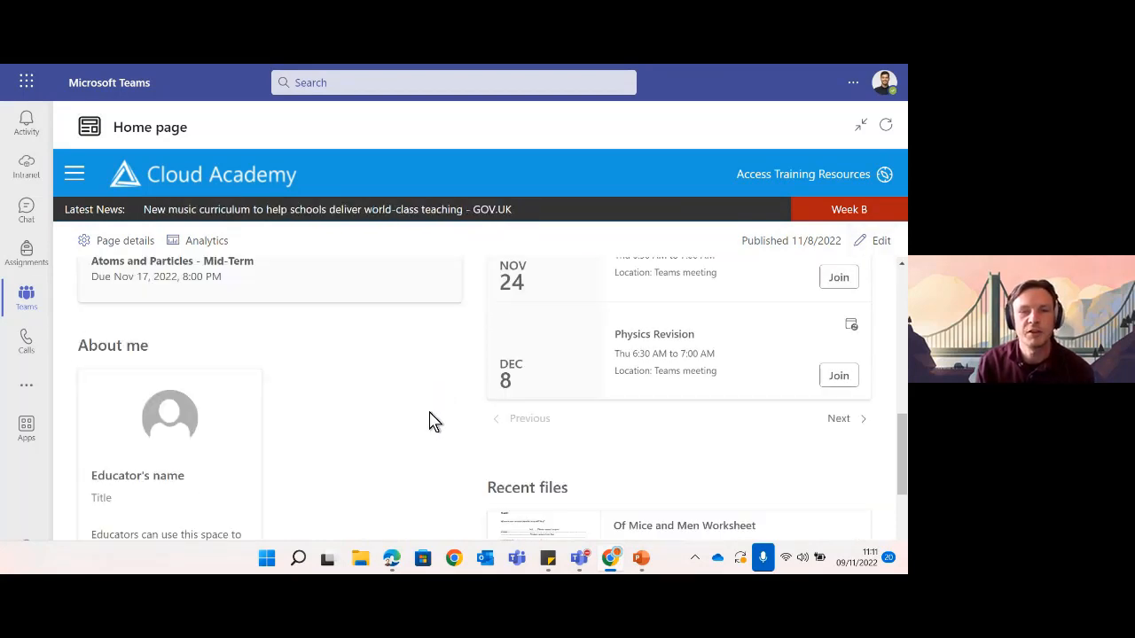
pyautogui.scroll(4, 434, 422)
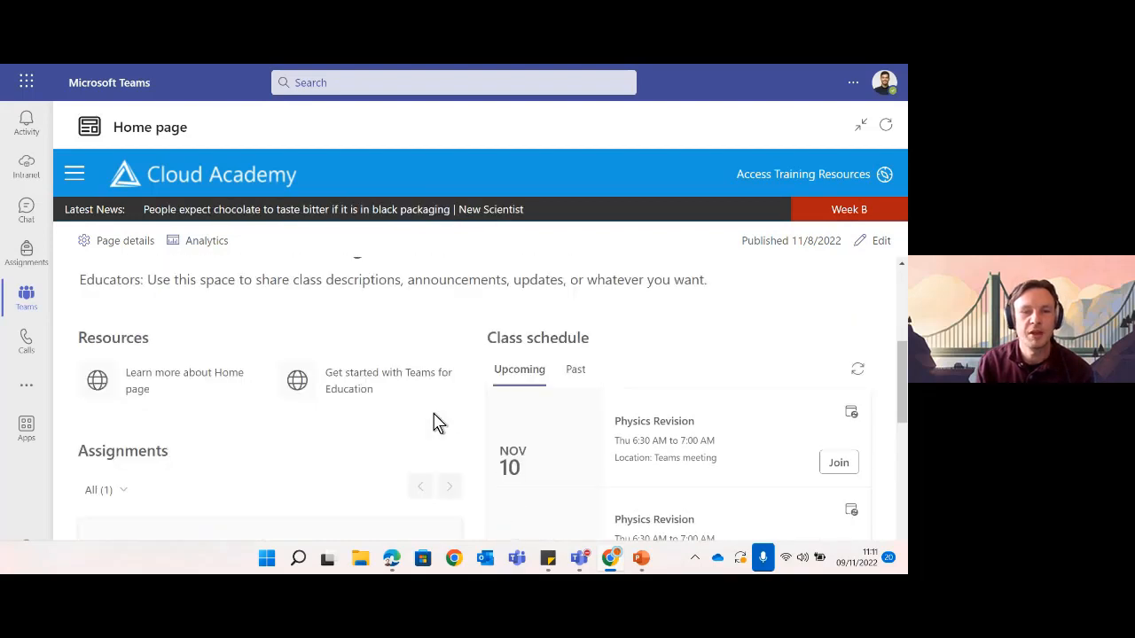
pyautogui.scroll(2, 435, 422)
pyautogui.scroll(-3, 435, 423)
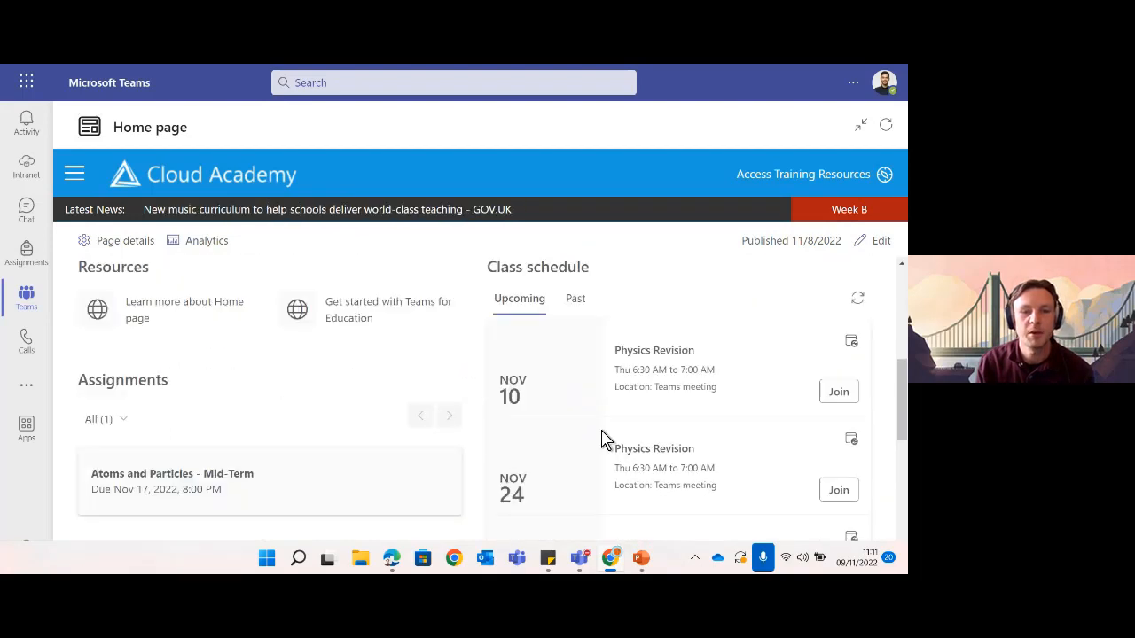
pyautogui.scroll(-2, 425, 450)
pyautogui.scroll(-2, 558, 470)
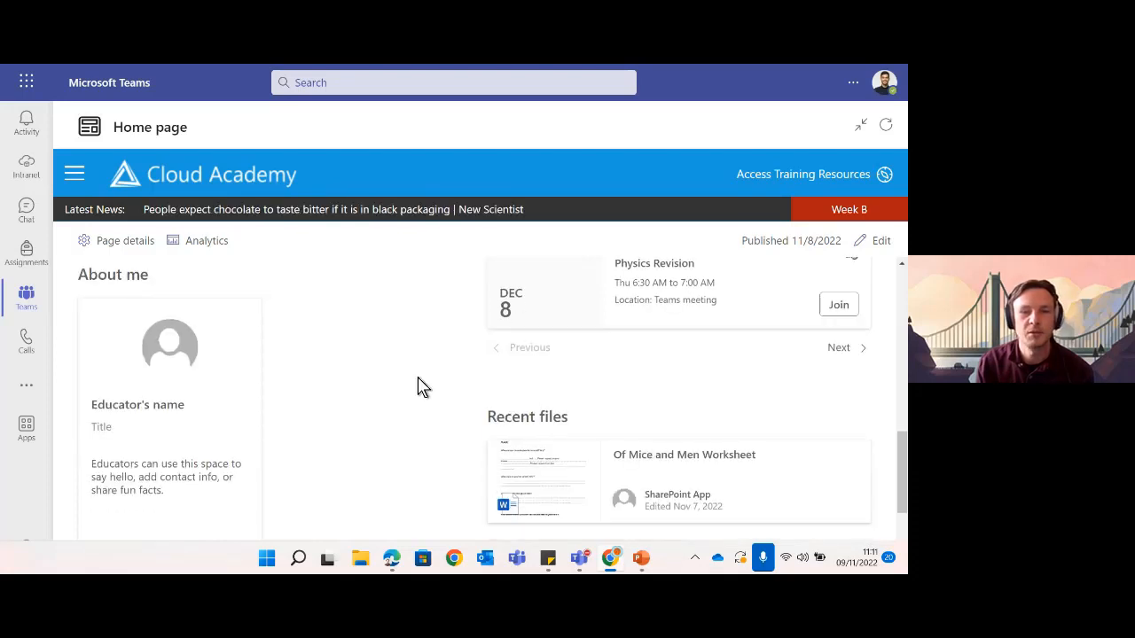
pyautogui.scroll(1, 445, 393)
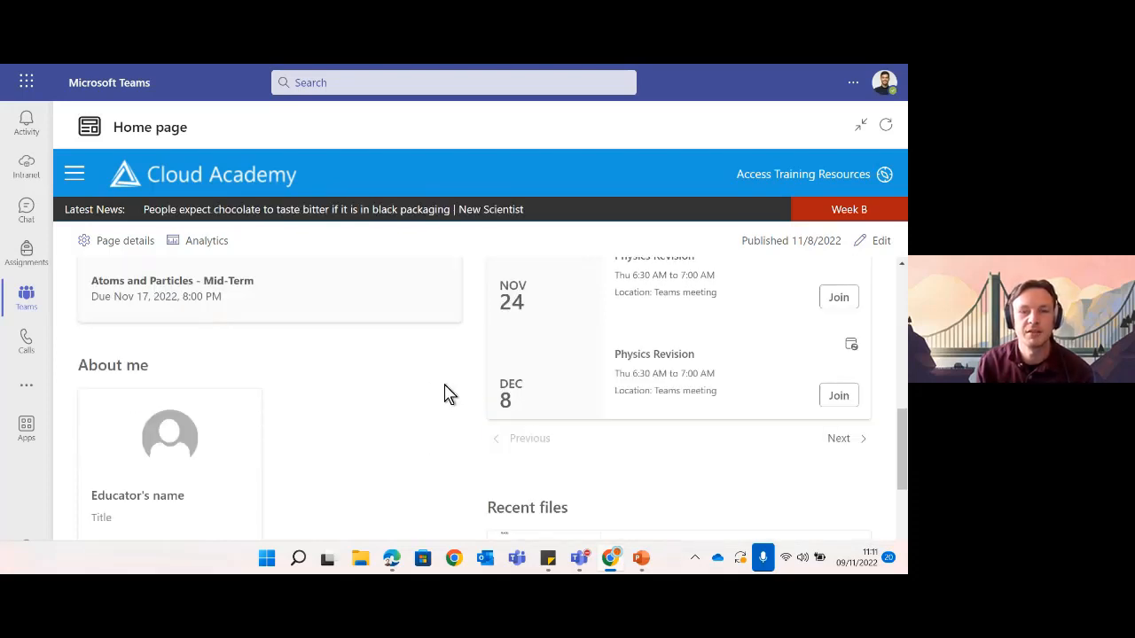
pyautogui.scroll(5, 445, 393)
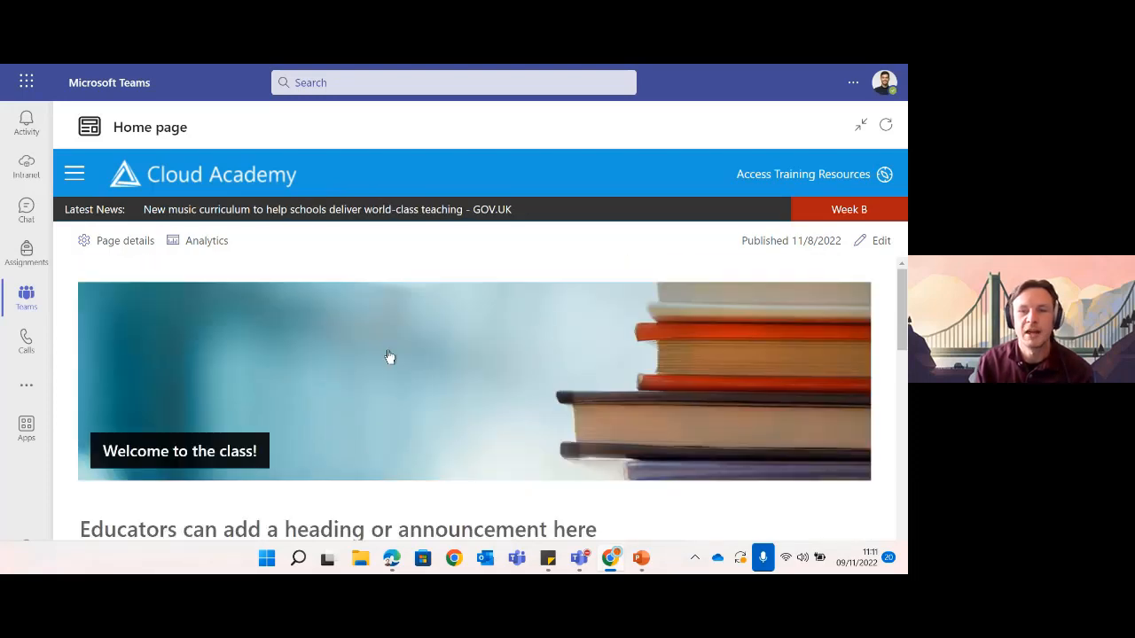
pyautogui.moveTo(905, 316); pyautogui.dragTo(857, 362)
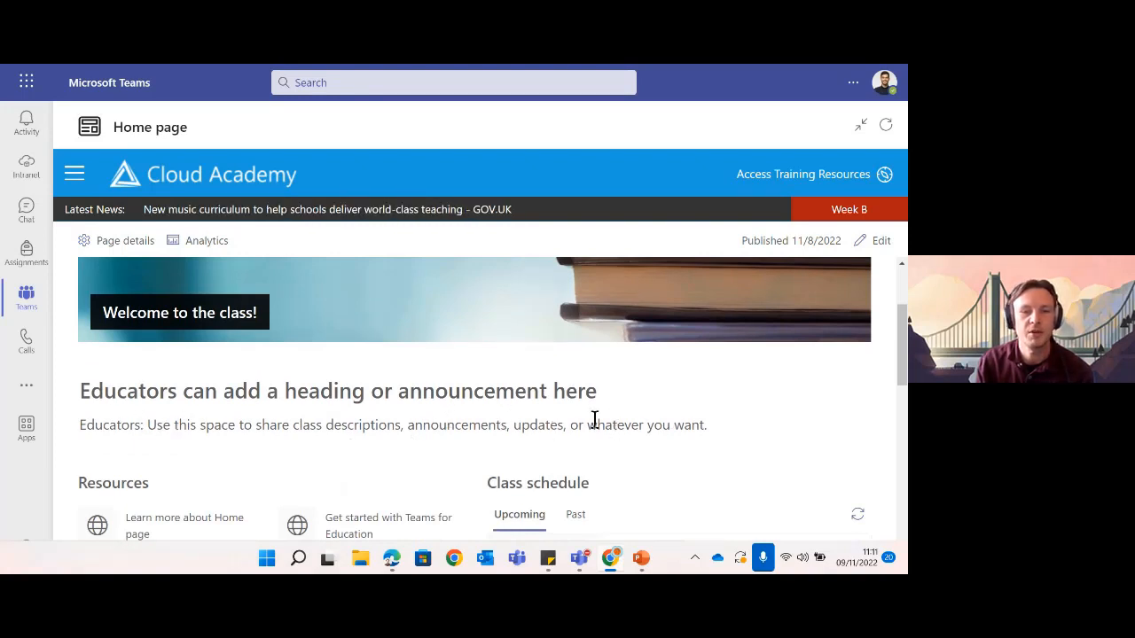
pyautogui.scroll(-1, 305, 400)
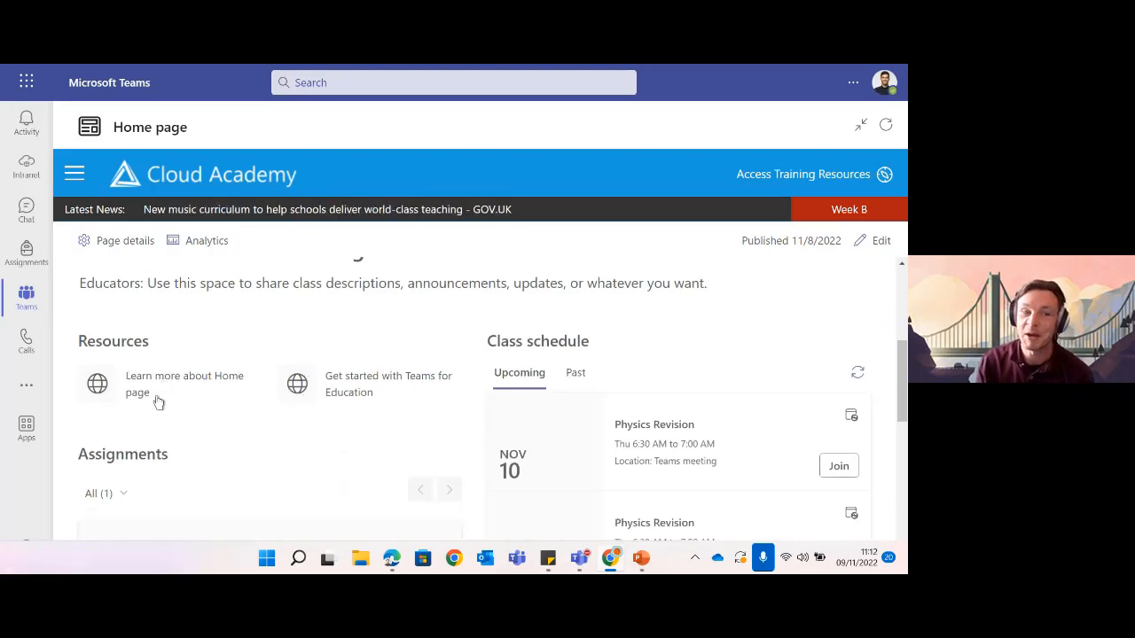
pyautogui.click(151, 390)
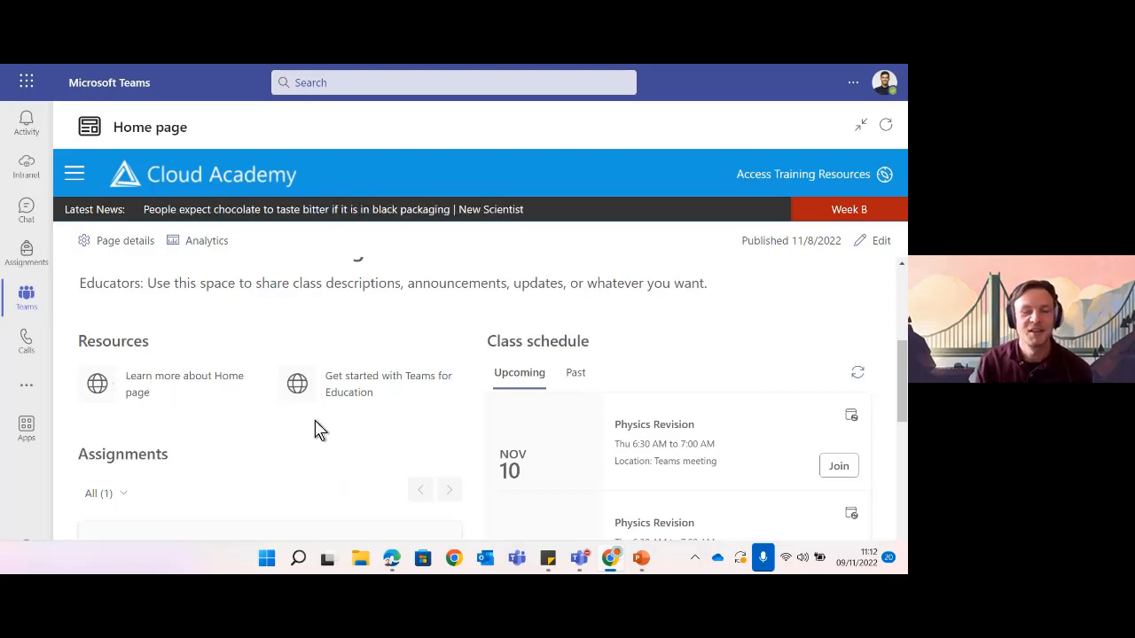
pyautogui.click(356, 388)
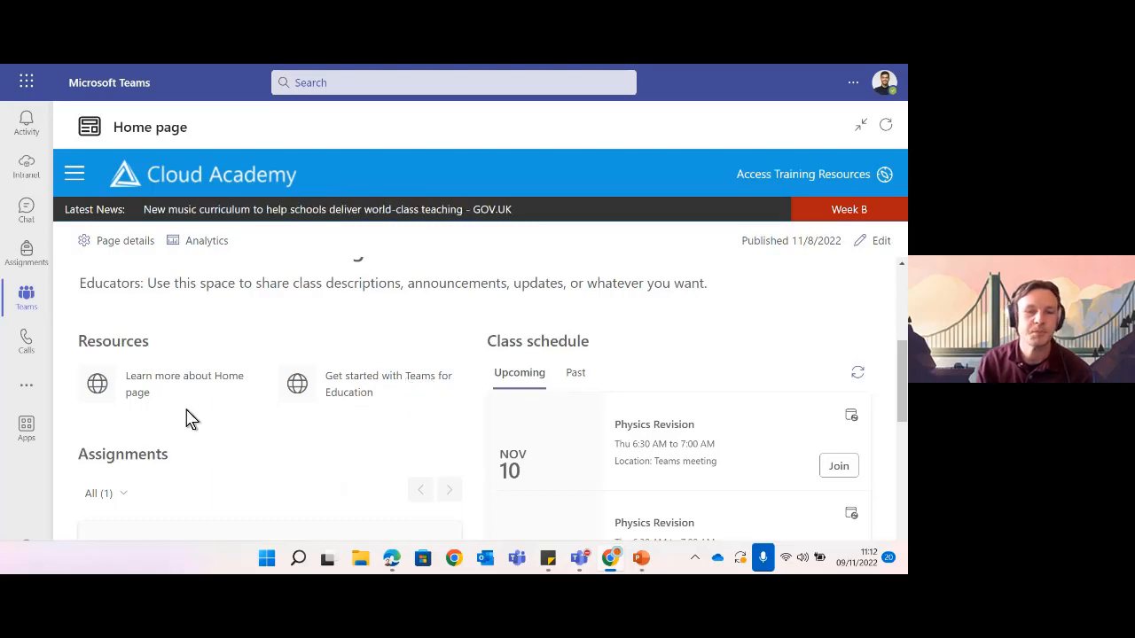
pyautogui.scroll(-1, 310, 411)
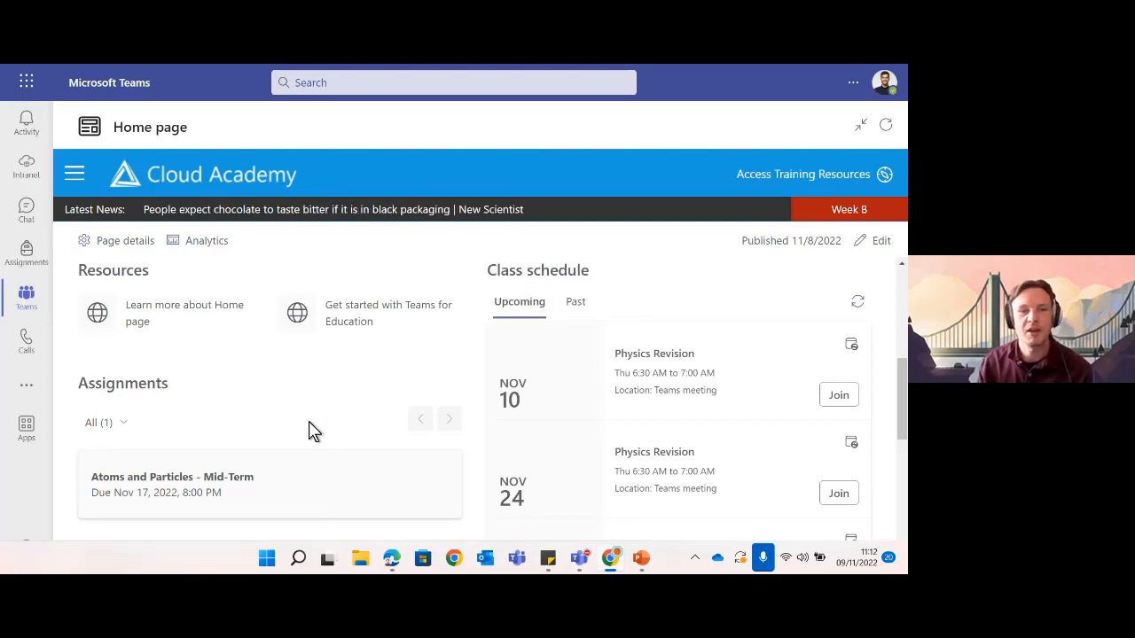
pyautogui.scroll(-1, 309, 432)
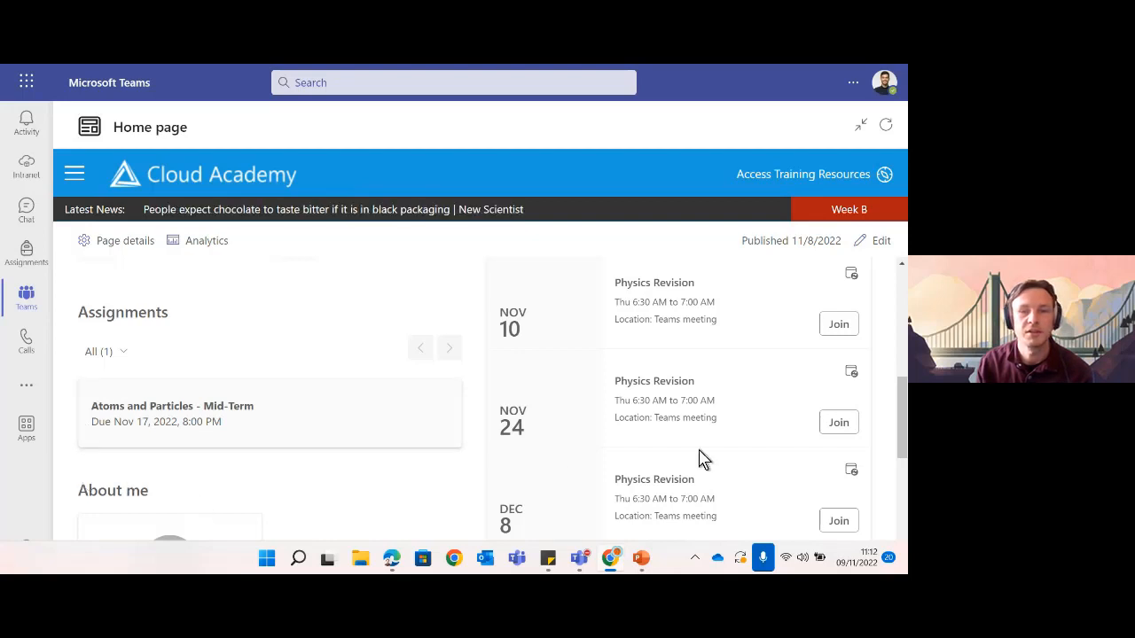
pyautogui.scroll(1, 696, 452)
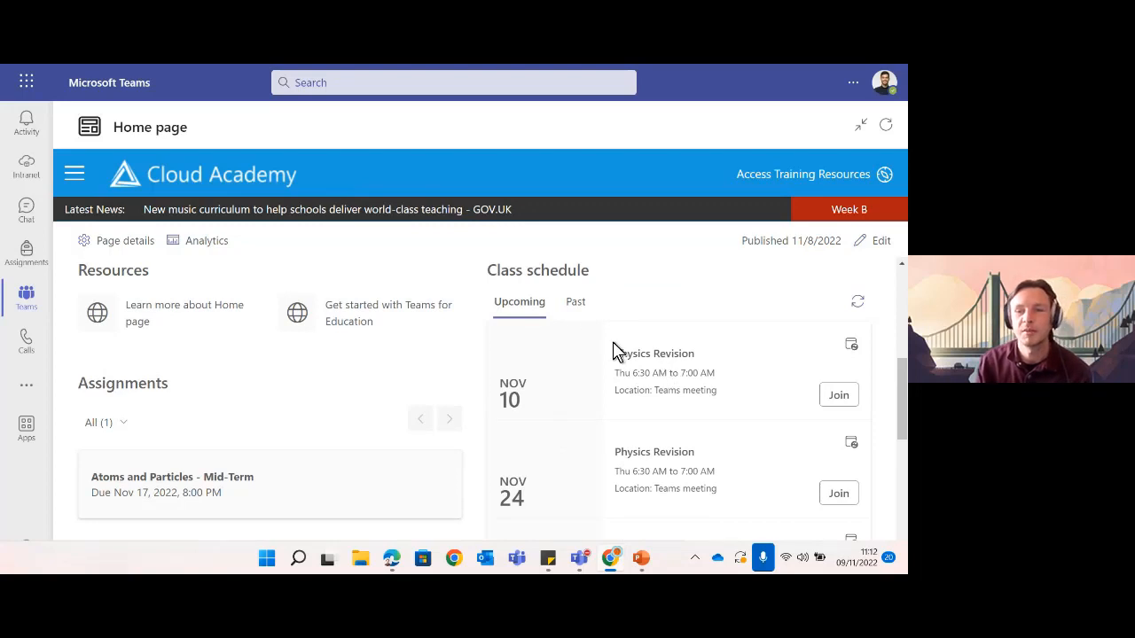
pyautogui.scroll(-1, 709, 390)
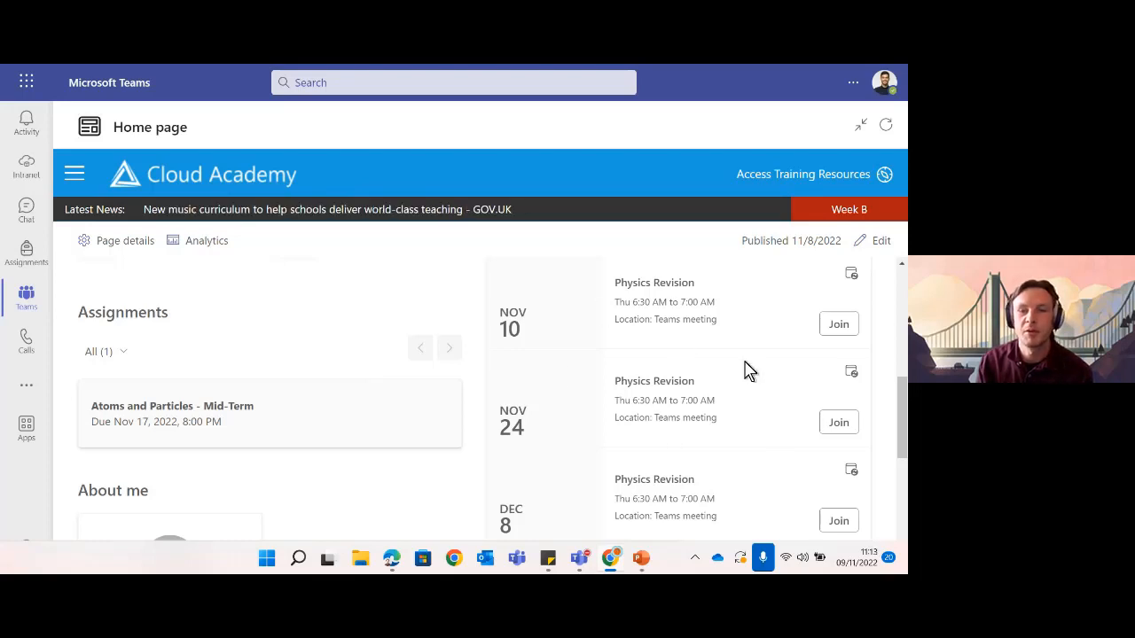
pyautogui.scroll(2, 676, 367)
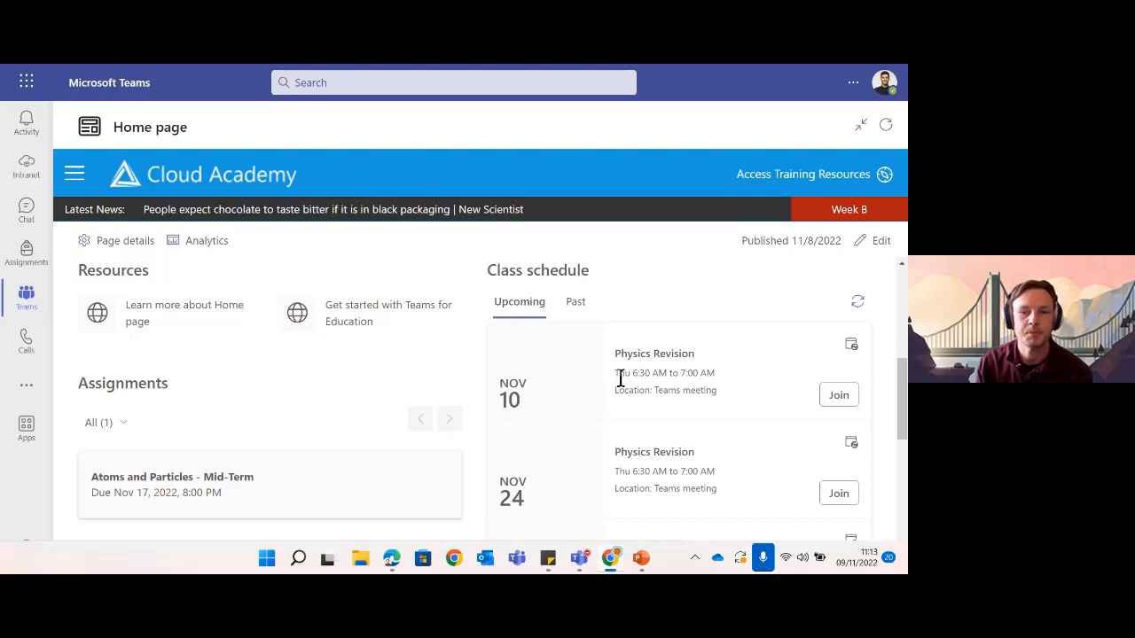
pyautogui.scroll(-3, 621, 376)
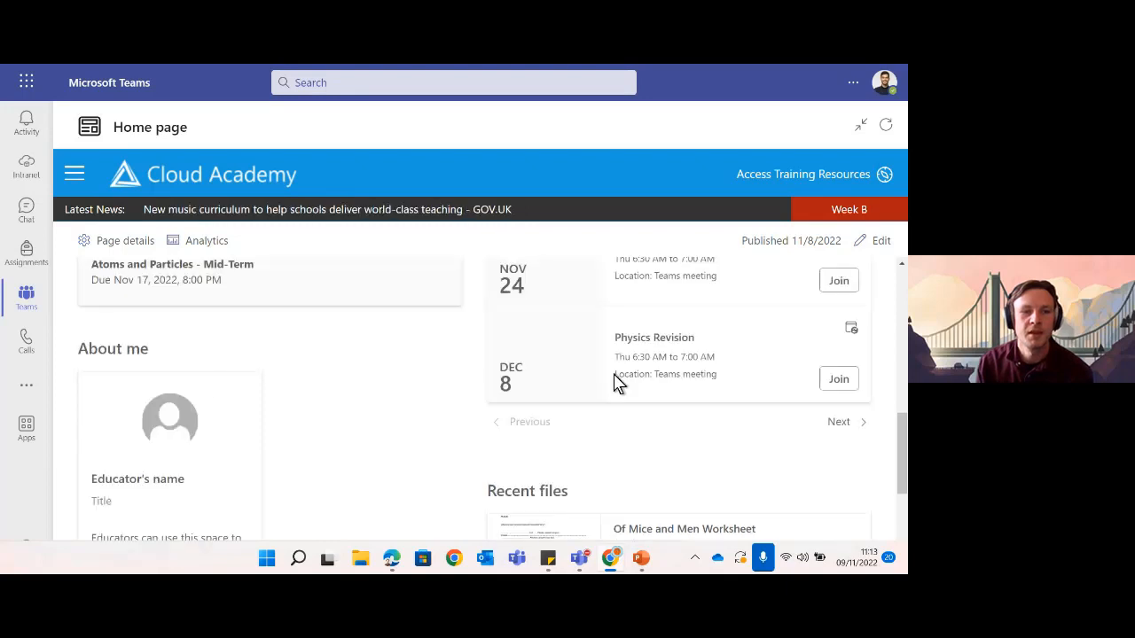
pyautogui.scroll(-1, 247, 402)
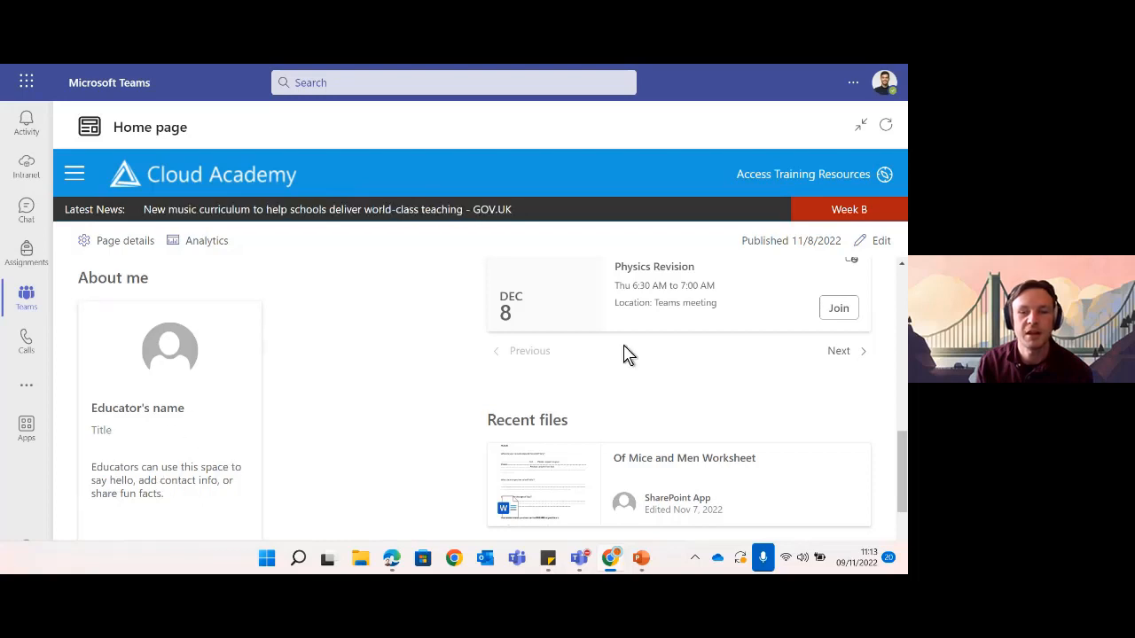
pyautogui.scroll(-1, 447, 408)
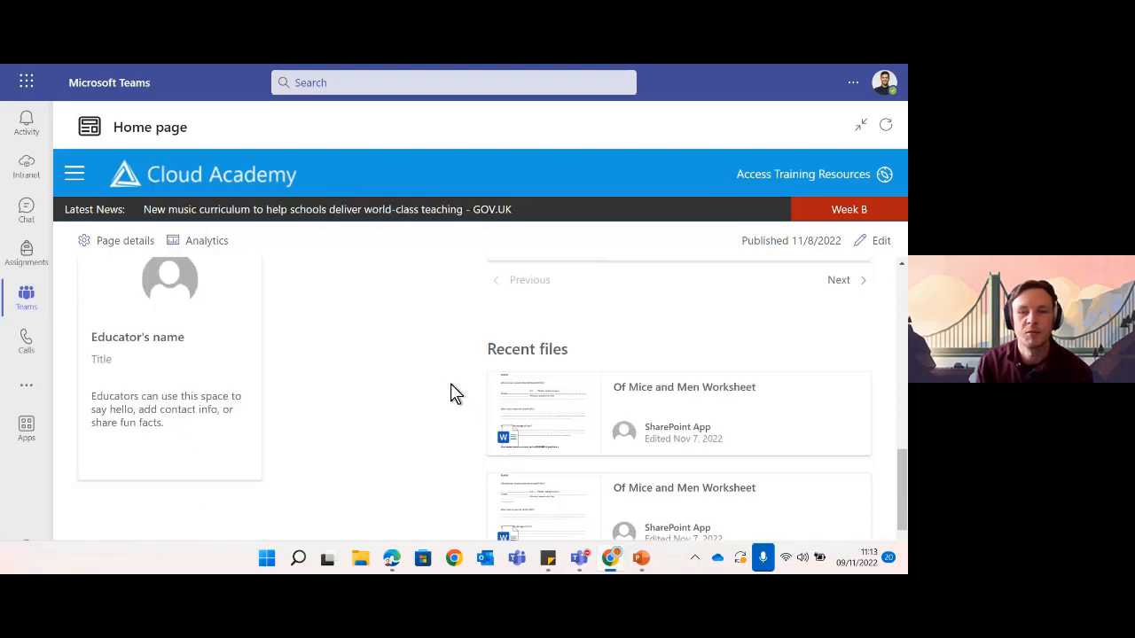
pyautogui.scroll(-1, 450, 394)
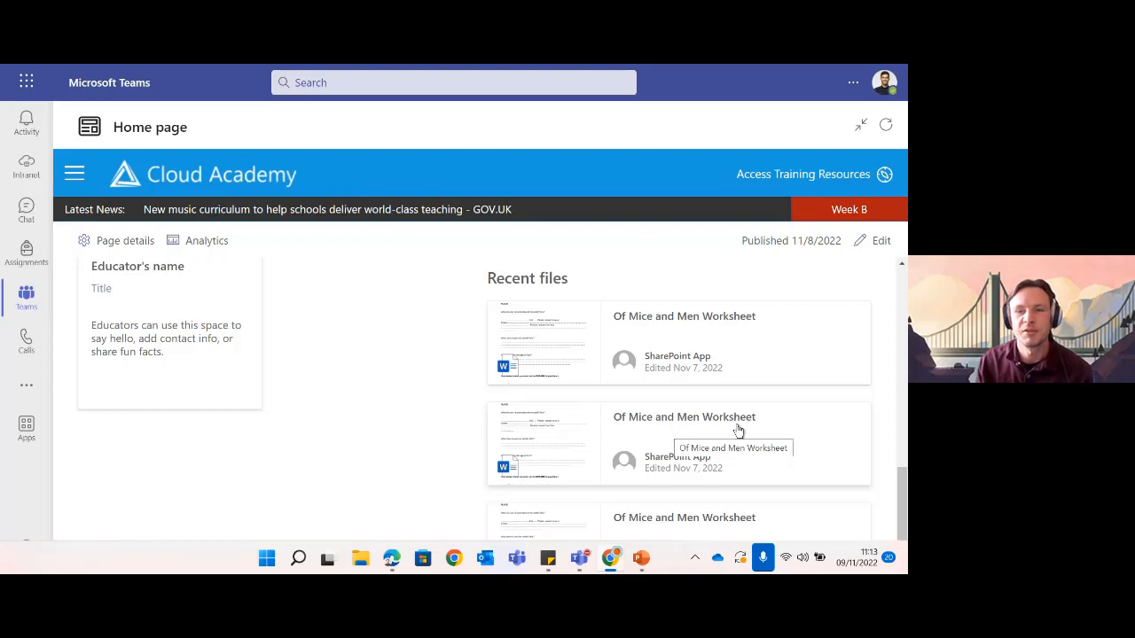
pyautogui.scroll(-1, 736, 413)
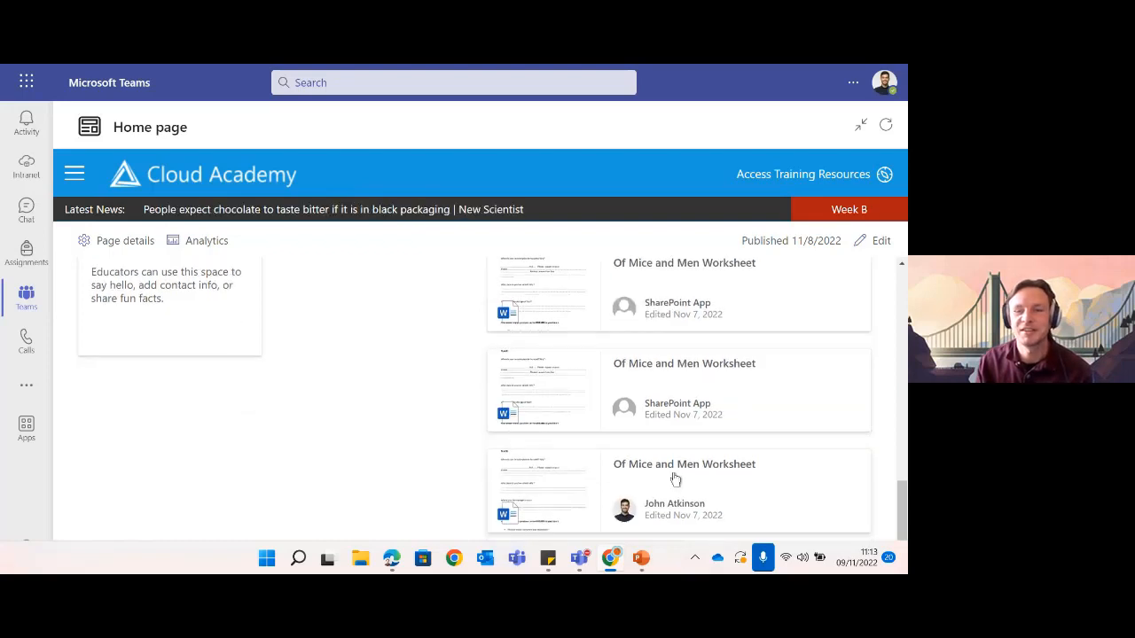
pyautogui.scroll(1, 753, 399)
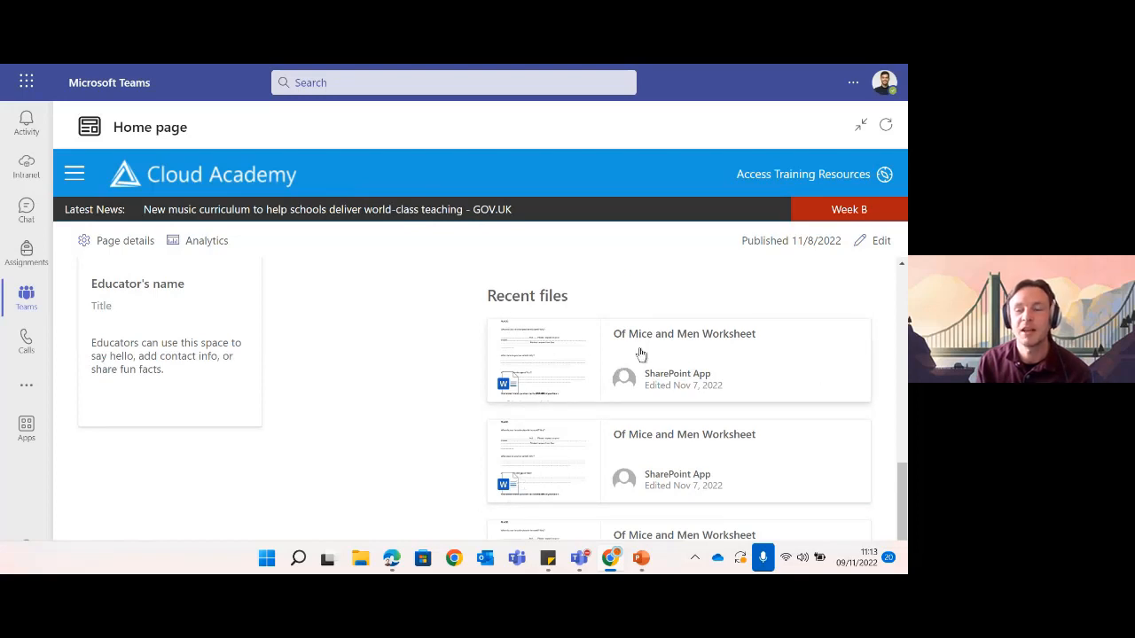
pyautogui.scroll(1, 576, 406)
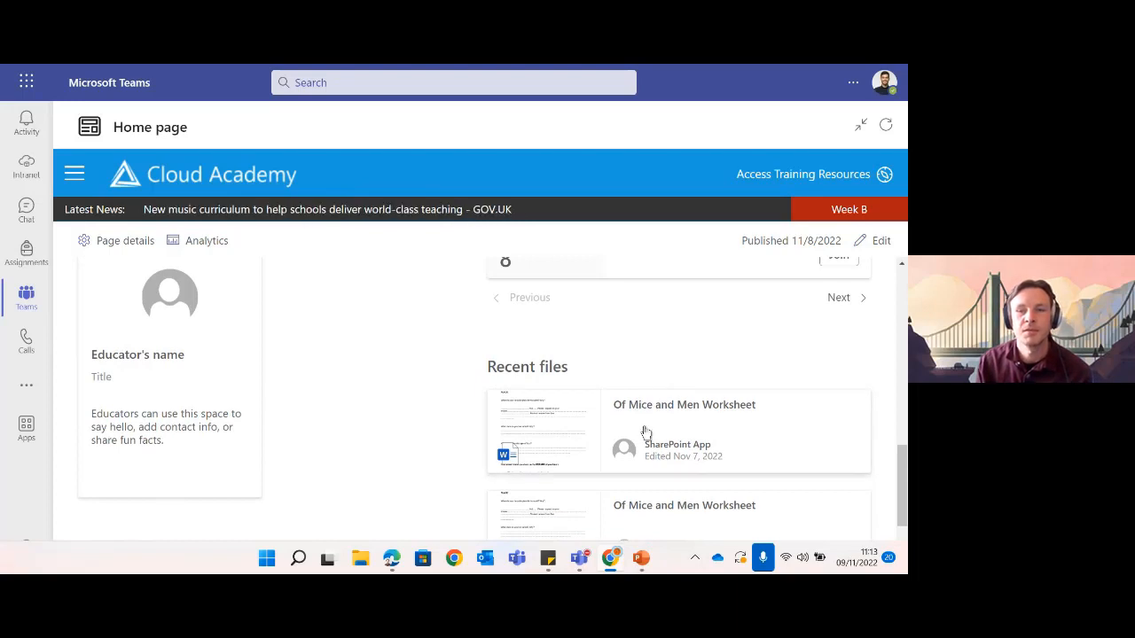
pyautogui.scroll(5, 644, 430)
pyautogui.scroll(3, 641, 431)
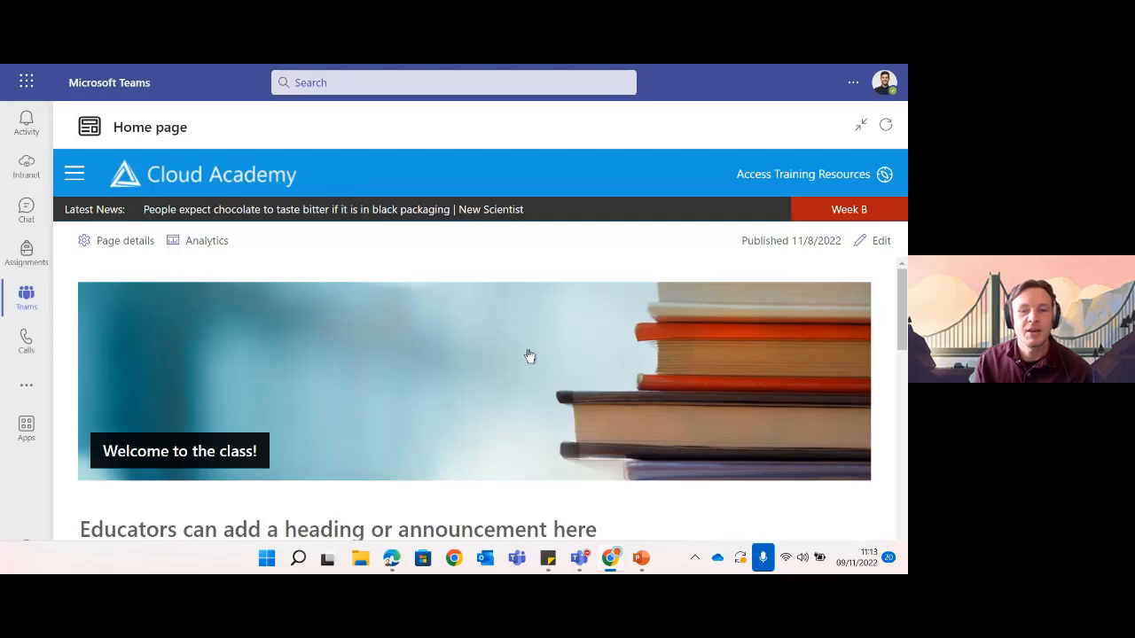
pyautogui.scroll(-2, 529, 355)
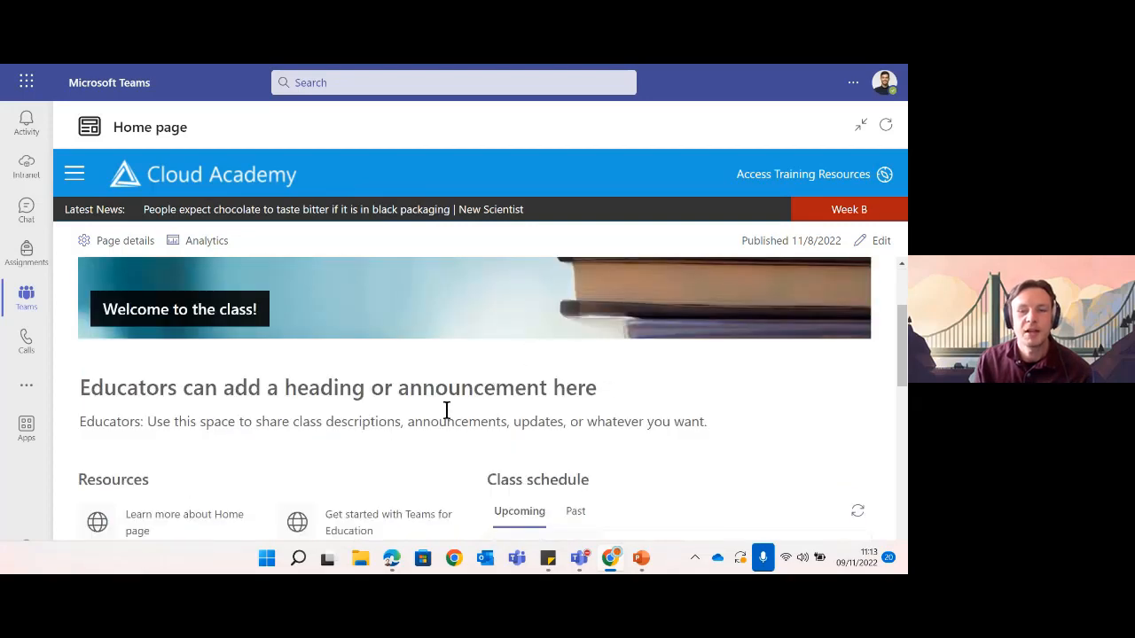
pyautogui.scroll(2, 447, 411)
pyautogui.scroll(-5, 449, 408)
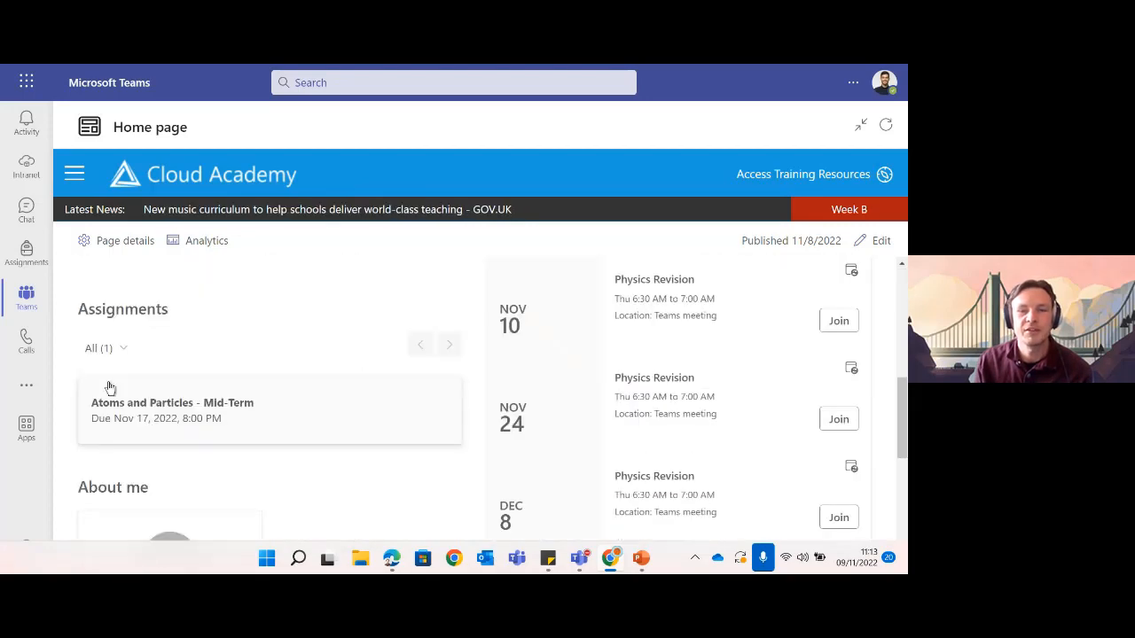
pyautogui.scroll(1, 652, 381)
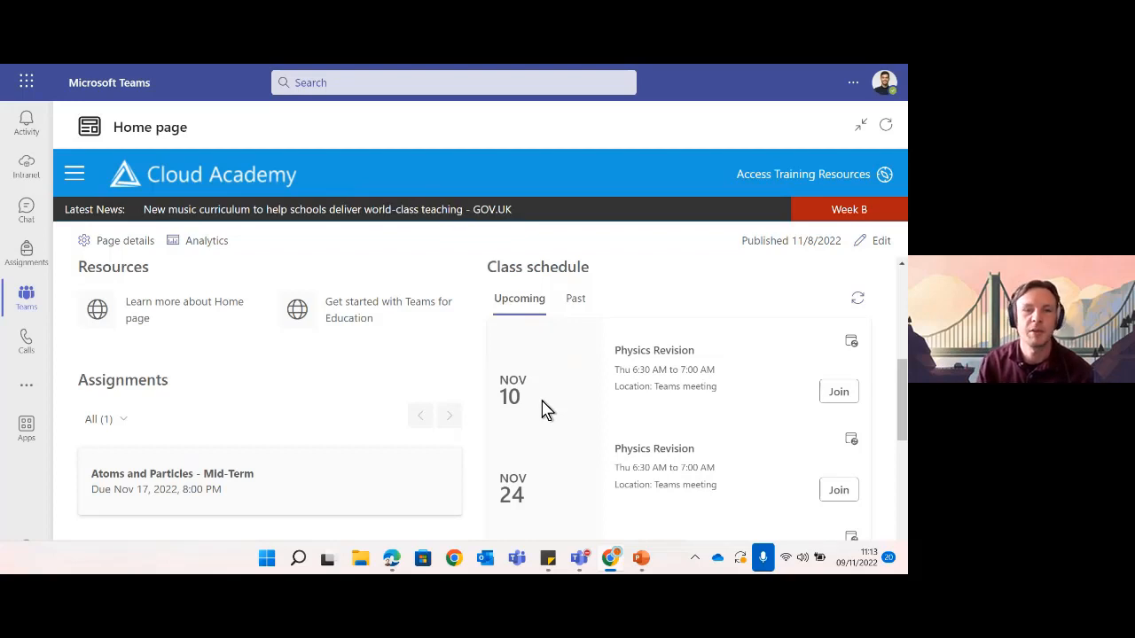
pyautogui.scroll(3, 632, 423)
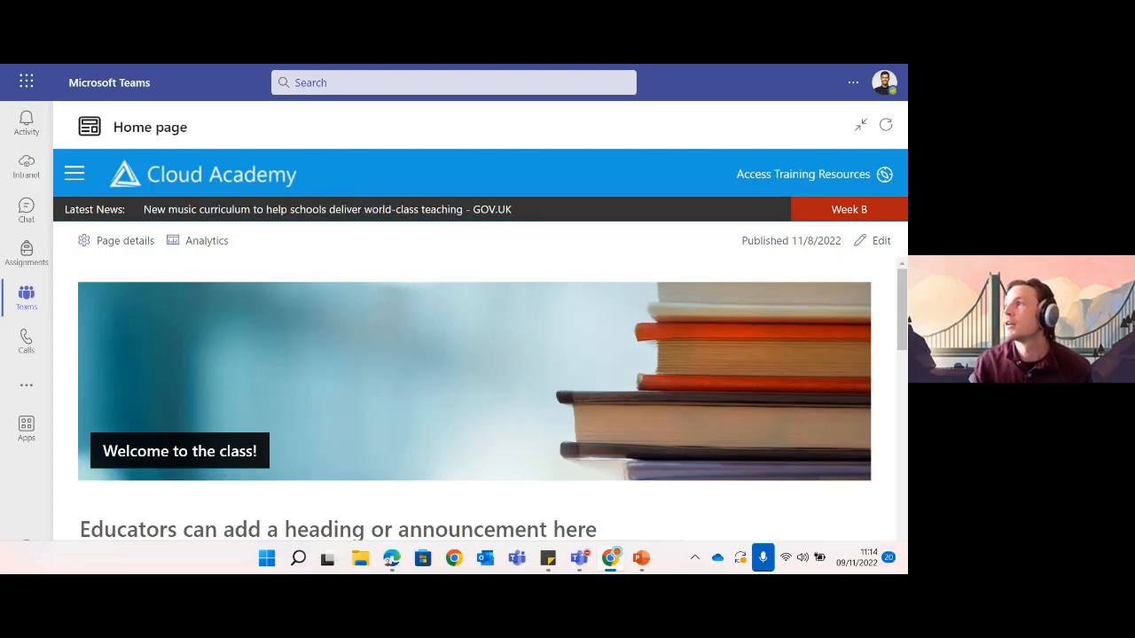
# - Exit the PowerPoint slideshow and minimize the presentation to reveal the Teams class Home page
pyautogui.hotkey('alt', 'Tab')
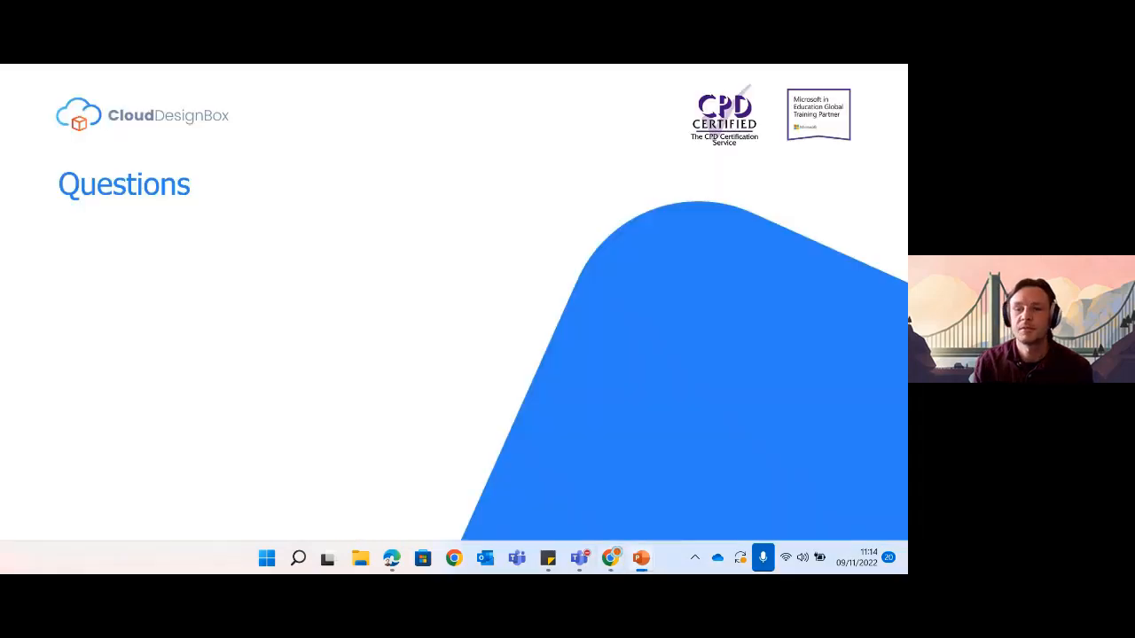
pyautogui.press('Escape')
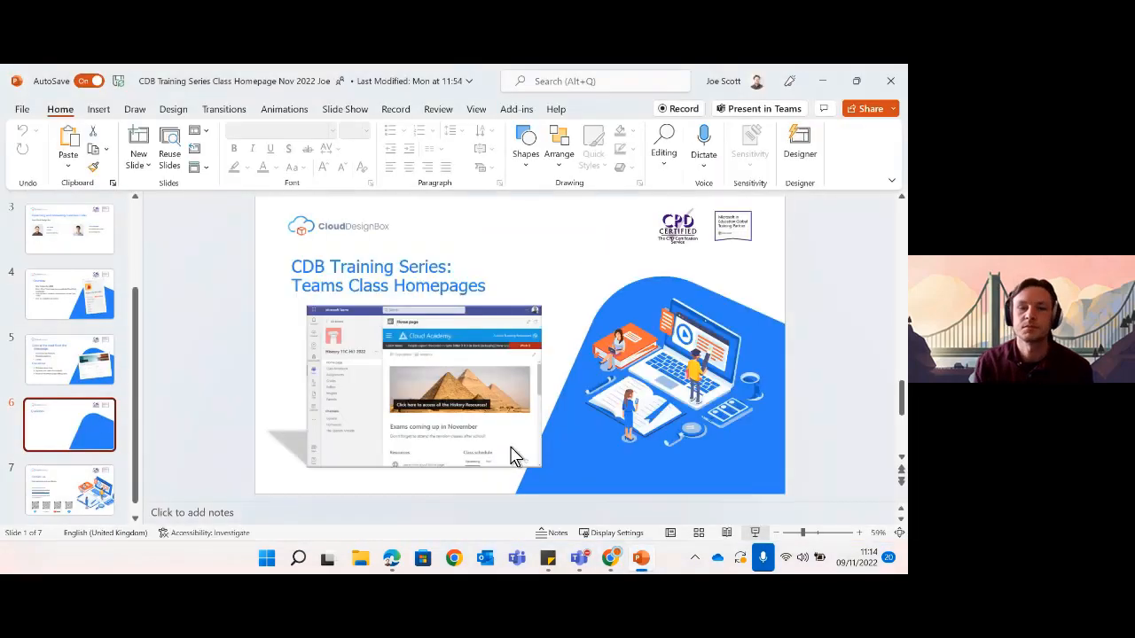
pyautogui.click(829, 82)
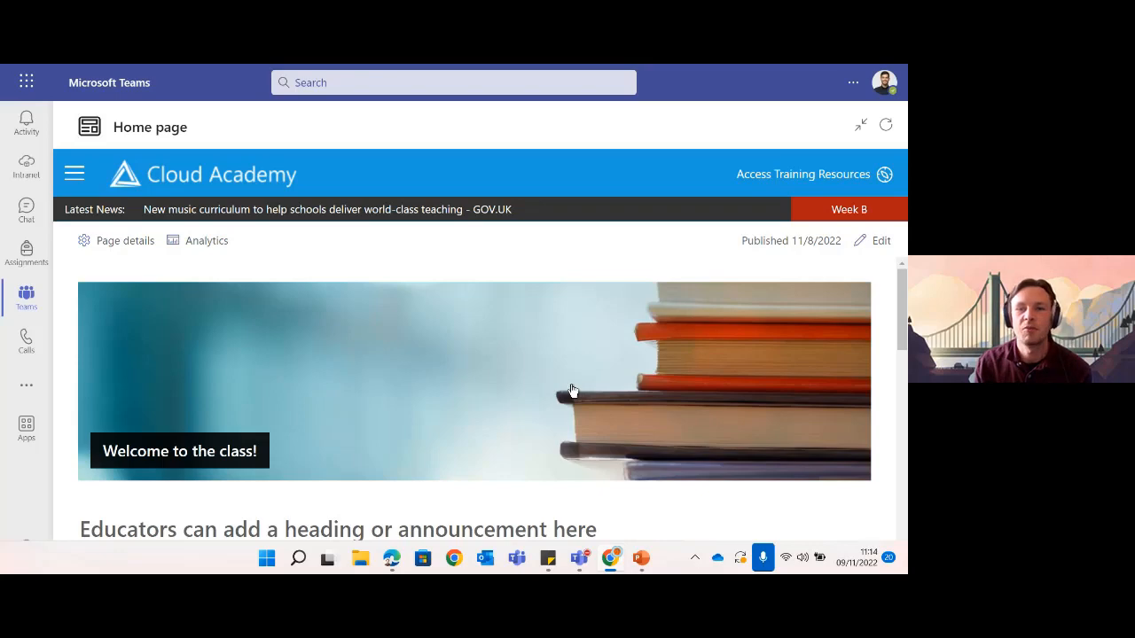
pyautogui.scroll(-3, 572, 390)
pyautogui.scroll(3, 572, 390)
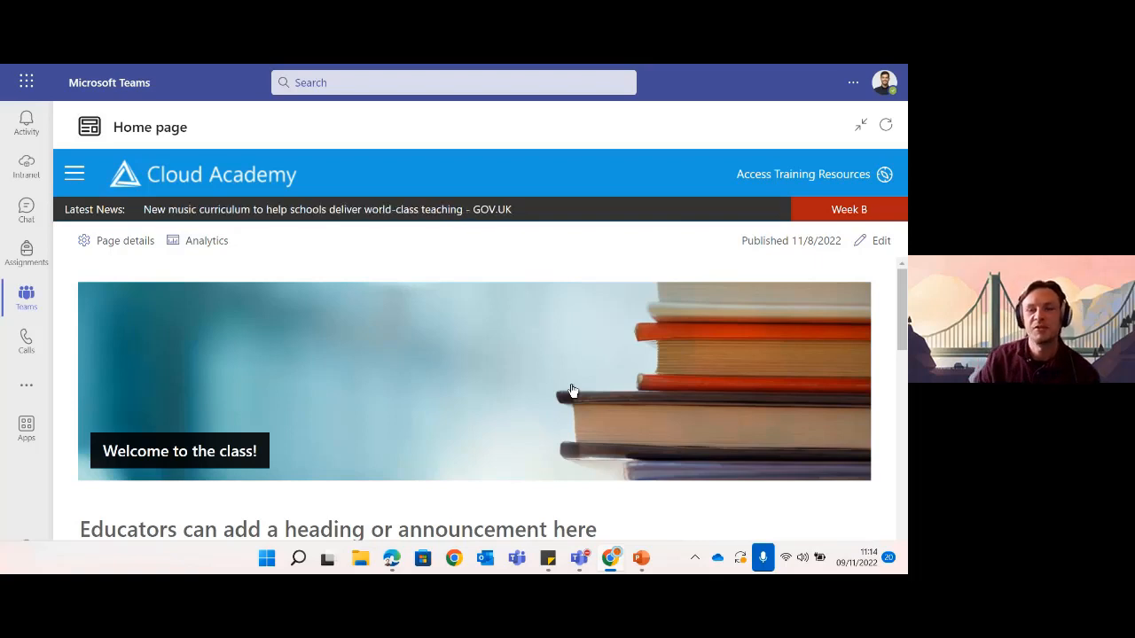
pyautogui.click(75, 175)
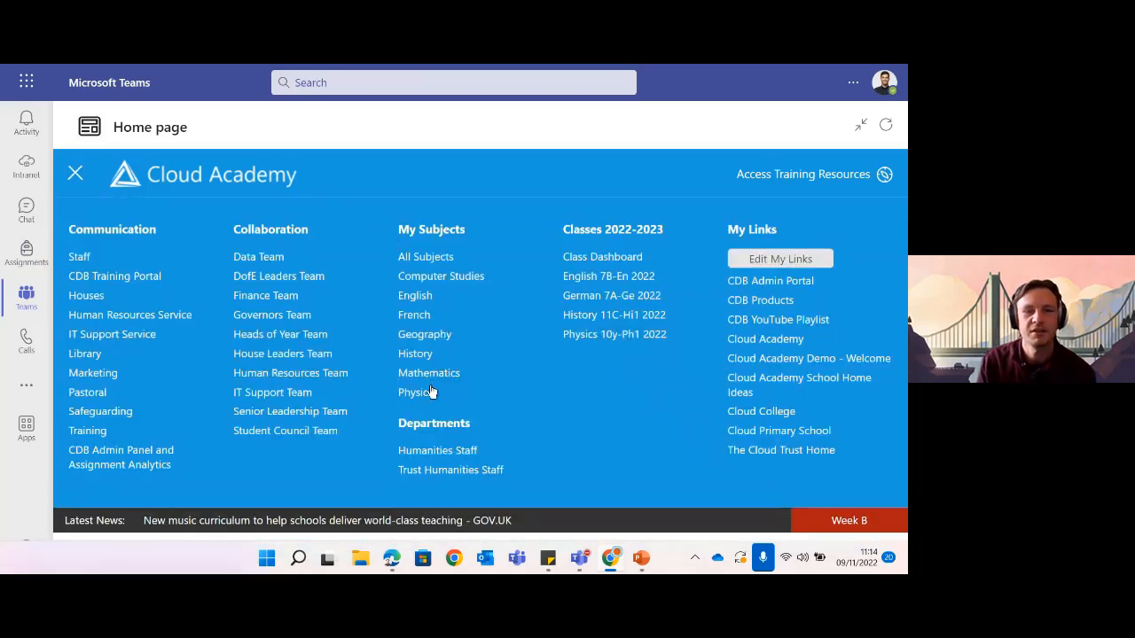
pyautogui.click(76, 175)
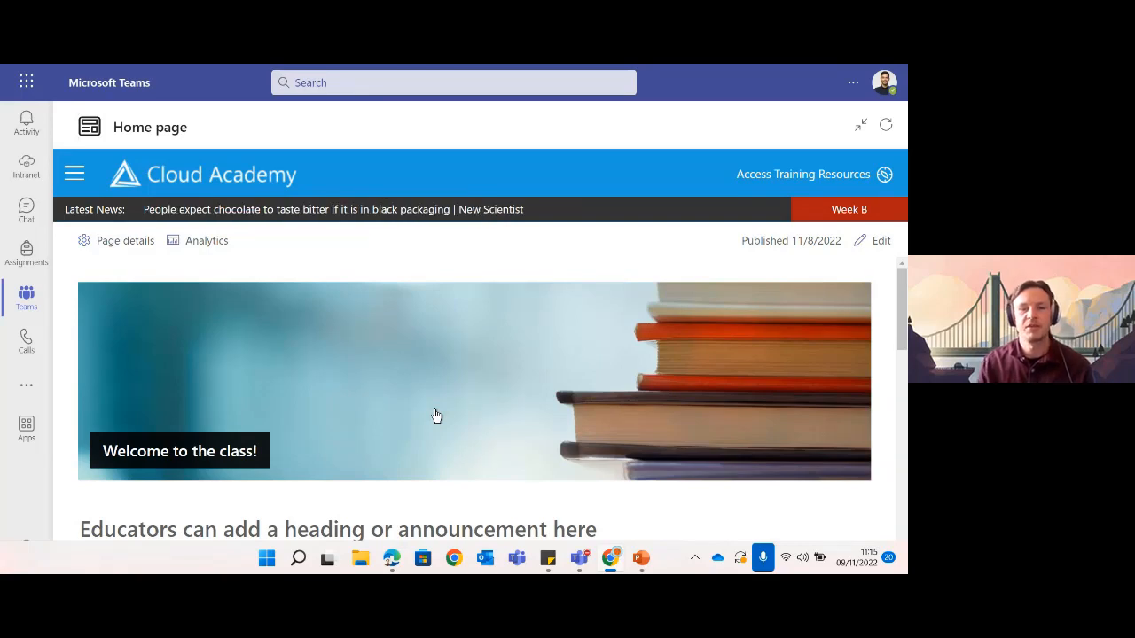
pyautogui.scroll(-10, 679, 435)
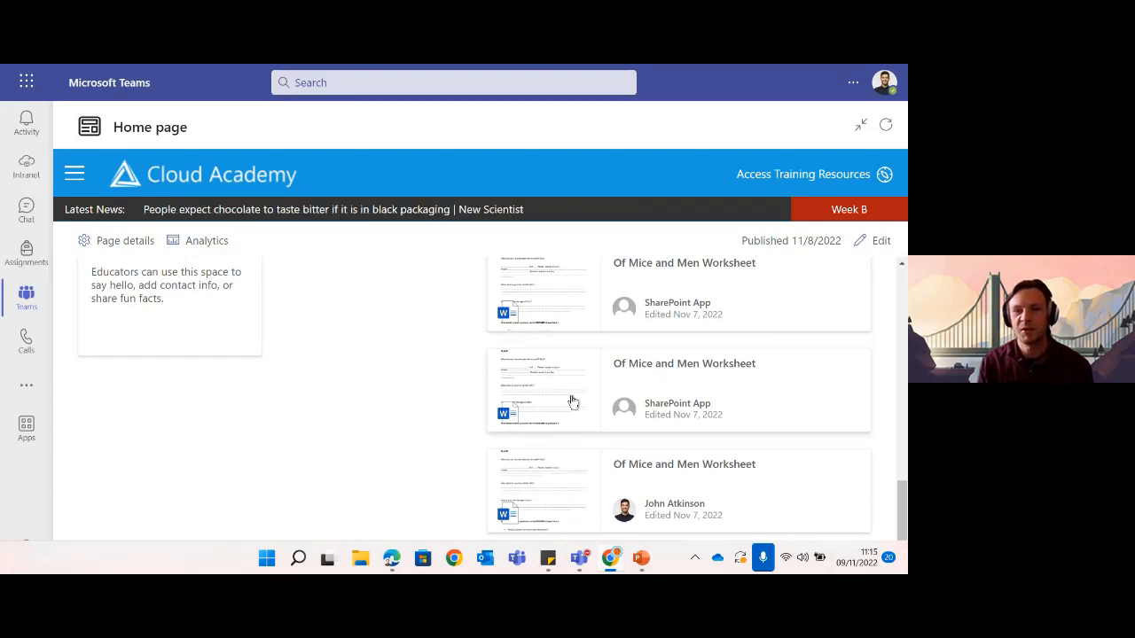
pyautogui.scroll(5, 573, 402)
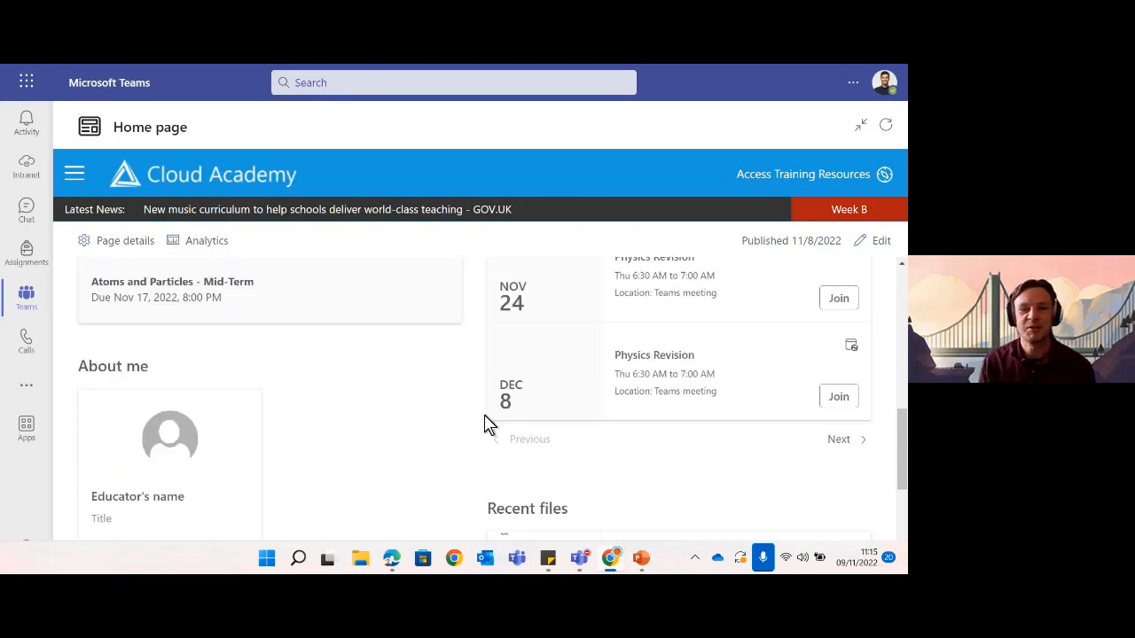
pyautogui.scroll(8, 485, 424)
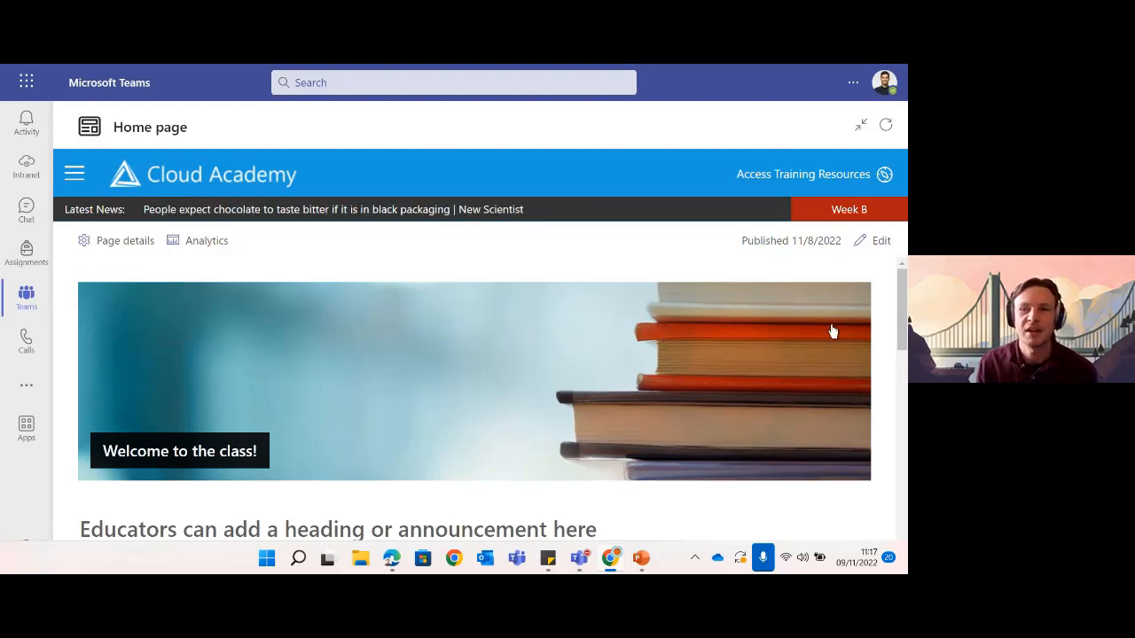
# - Put the class home page into edit mode and select the welcome banner section
pyautogui.click(881, 247)
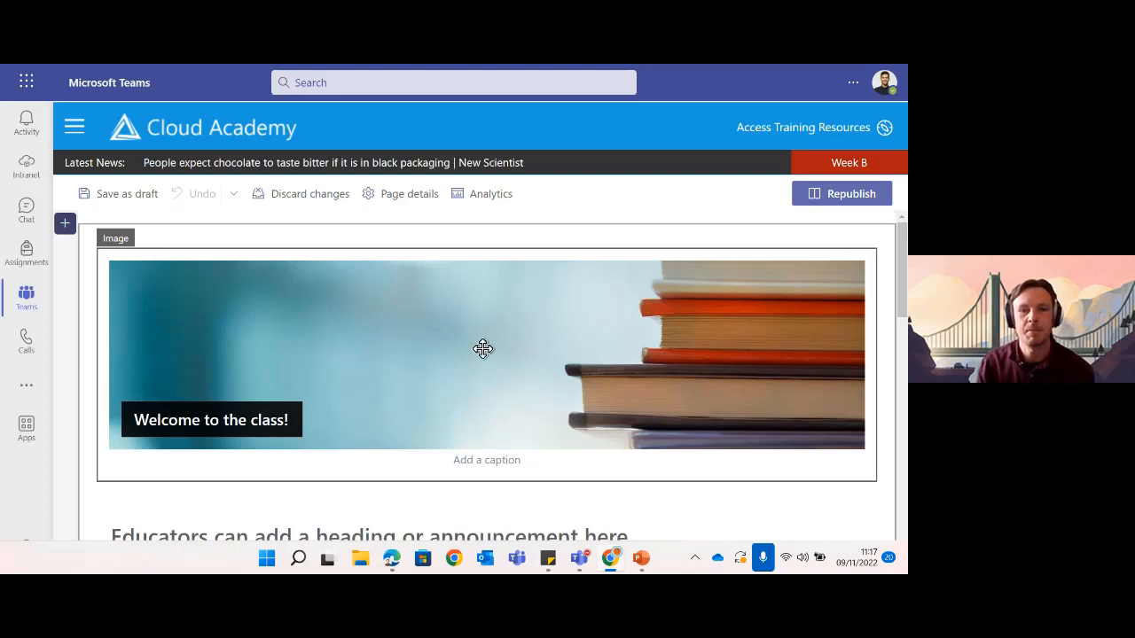
pyautogui.click(482, 348)
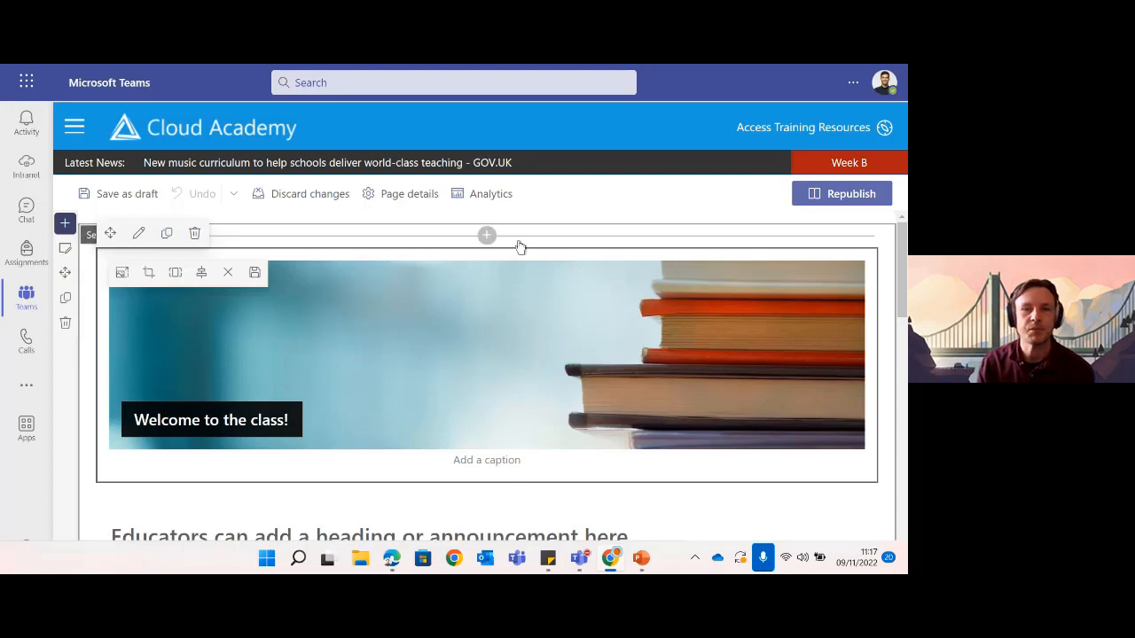
pyautogui.scroll(-1, 255, 402)
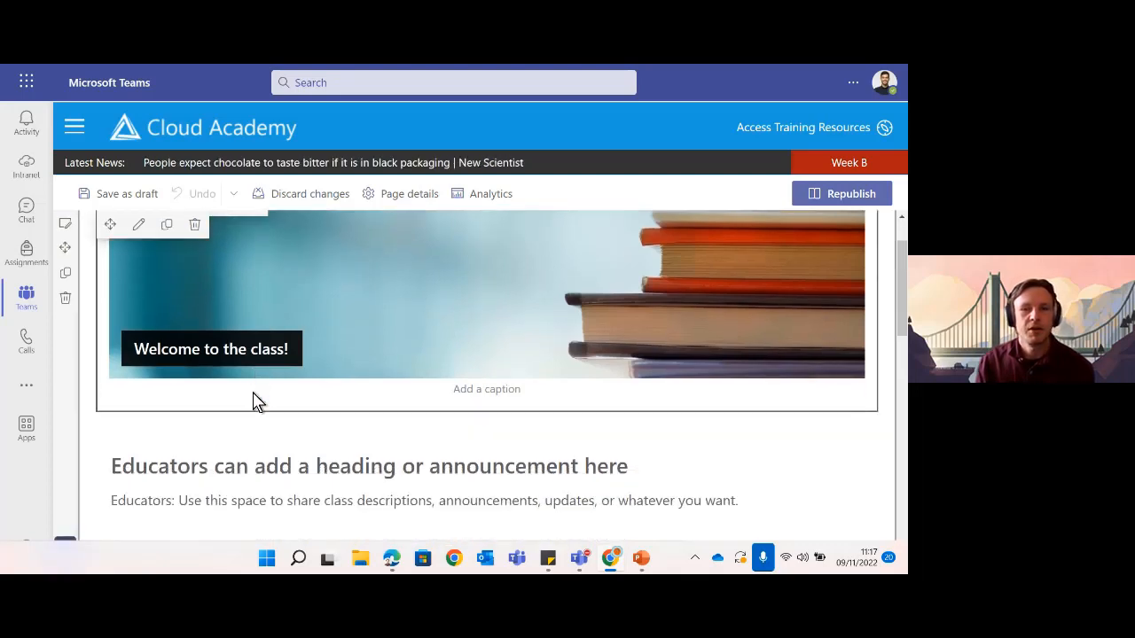
pyautogui.scroll(1, 252, 401)
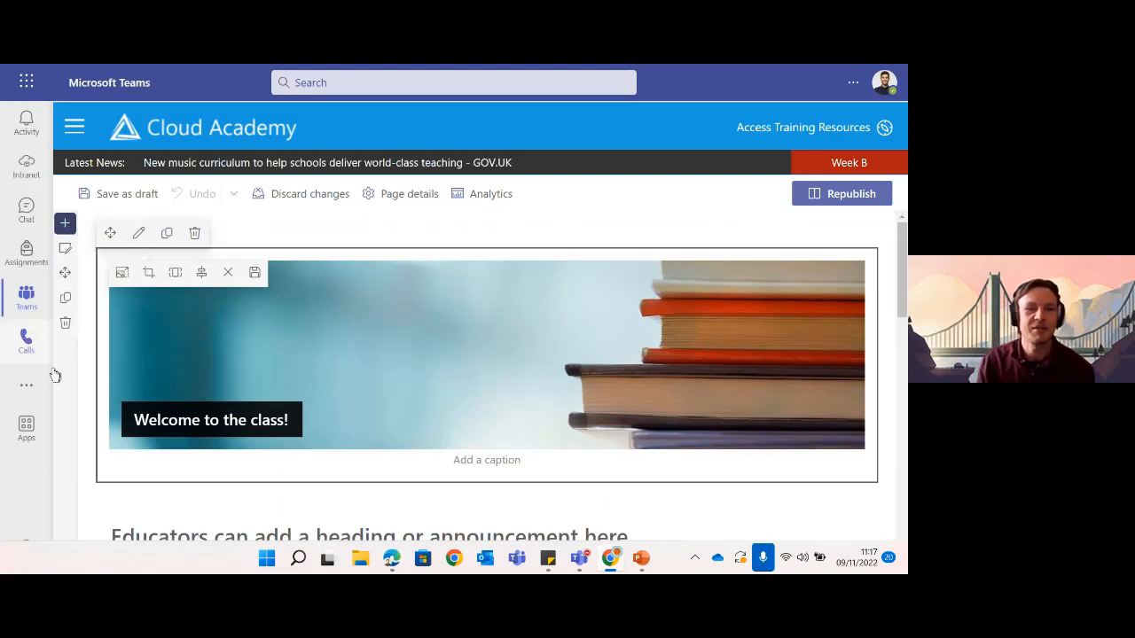
pyautogui.scroll(-2, 71, 363)
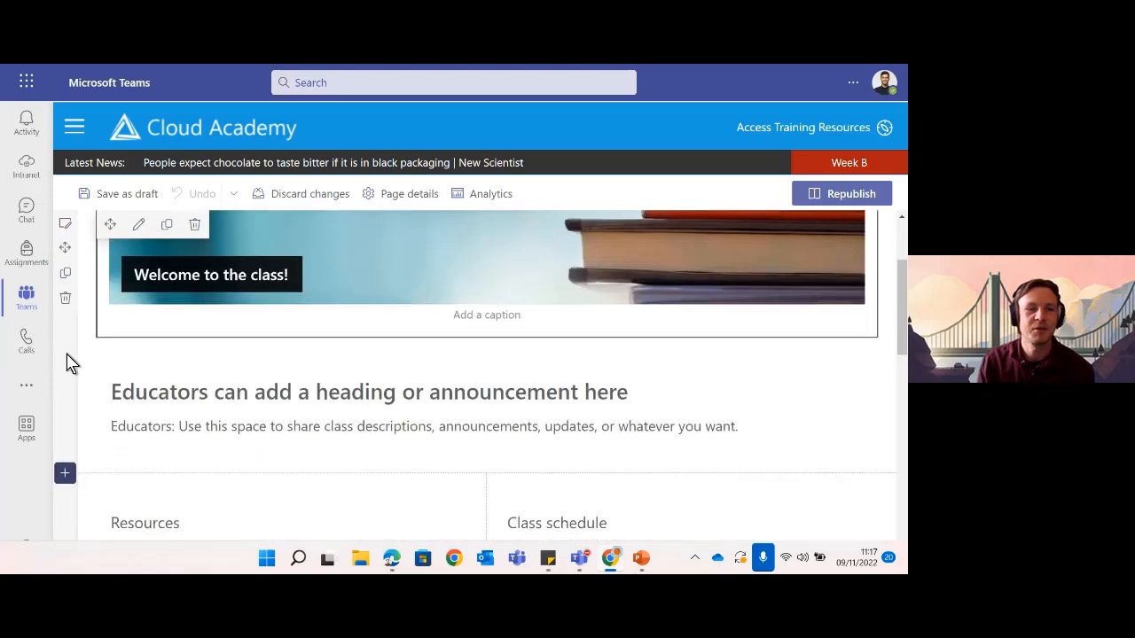
pyautogui.scroll(-2, 71, 359)
pyautogui.scroll(-2, 71, 395)
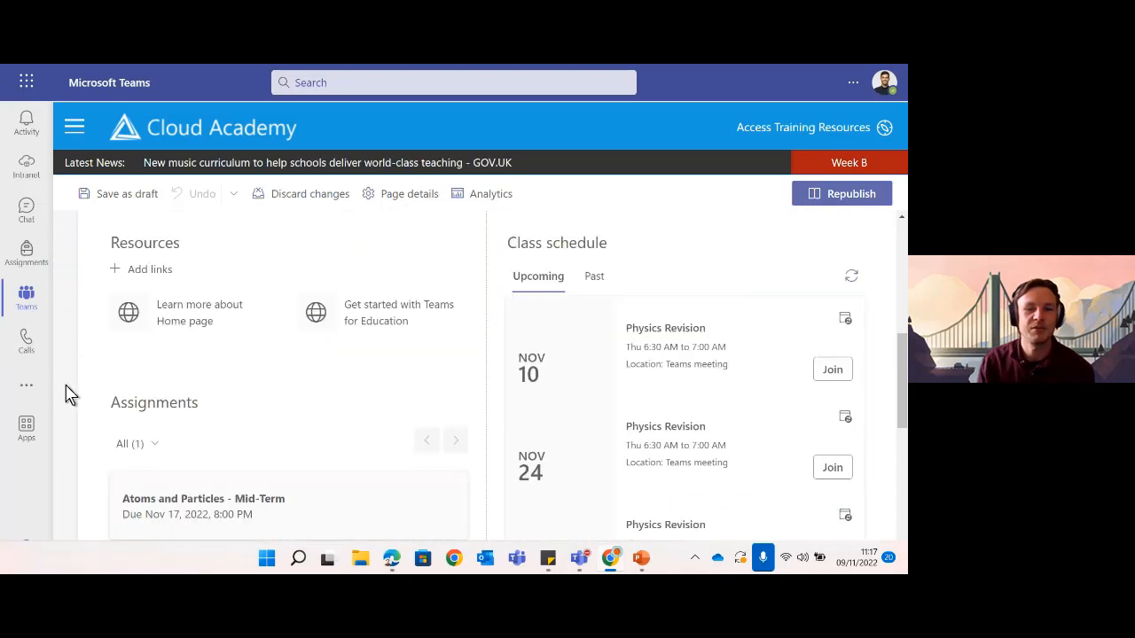
pyautogui.scroll(-2, 69, 394)
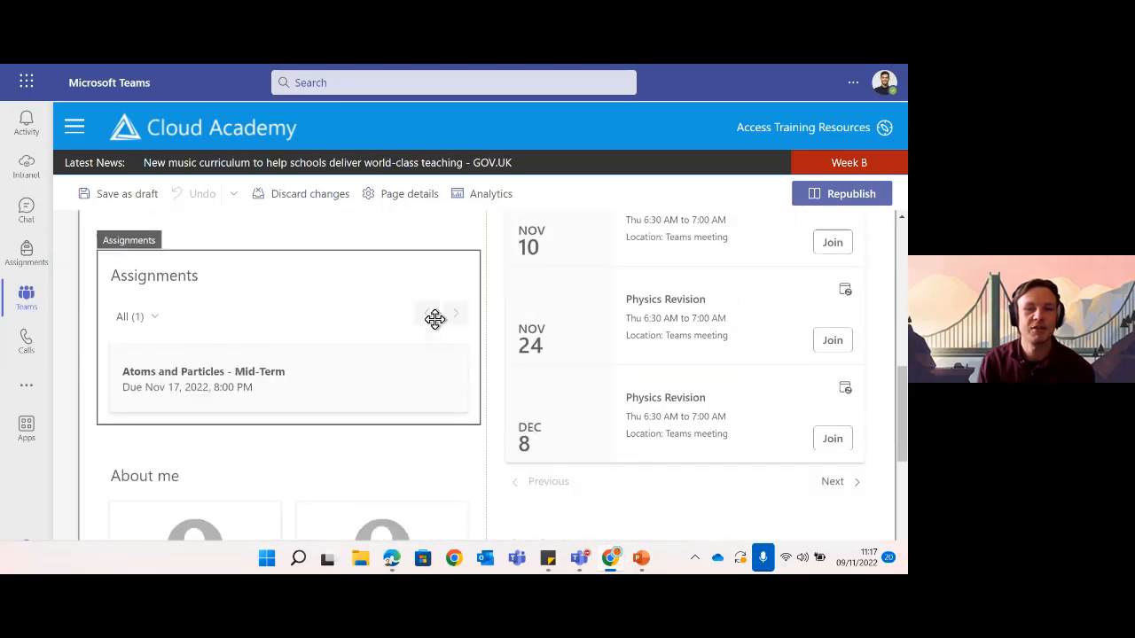
# - Return to the top and select the stacked-books banner image web part
pyautogui.scroll(3, 434, 319)
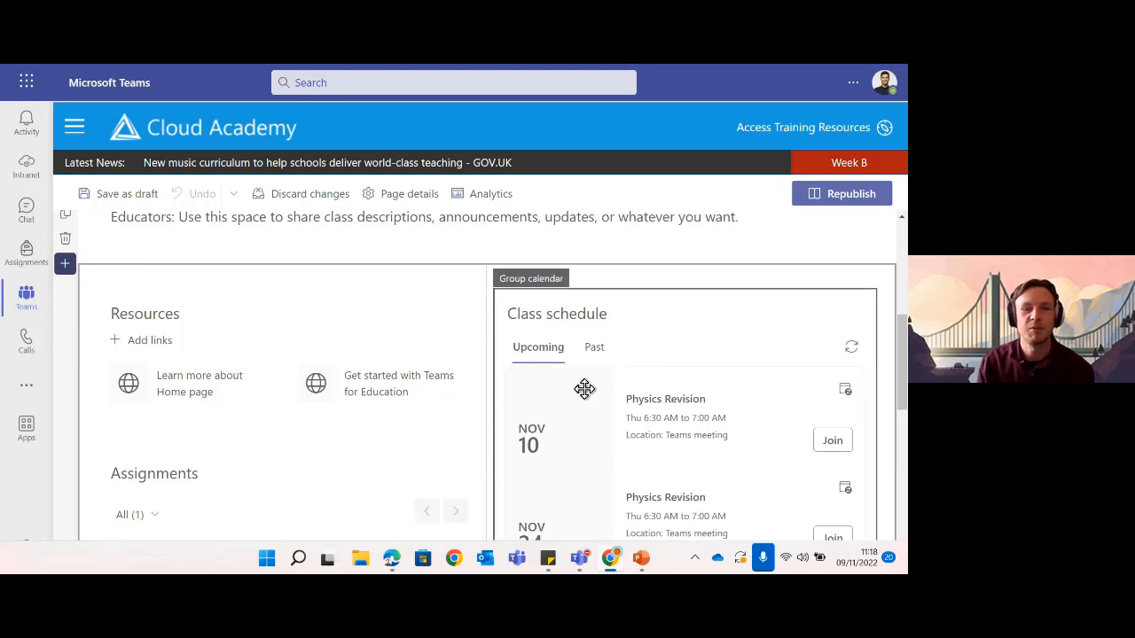
pyautogui.scroll(3, 399, 355)
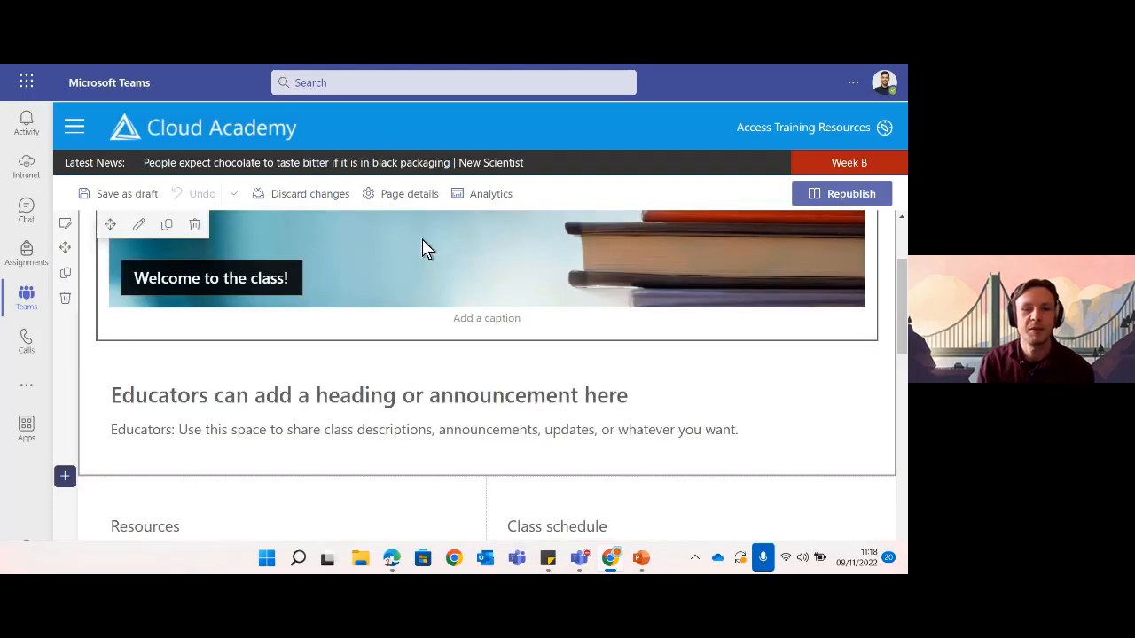
pyautogui.scroll(-3, 524, 378)
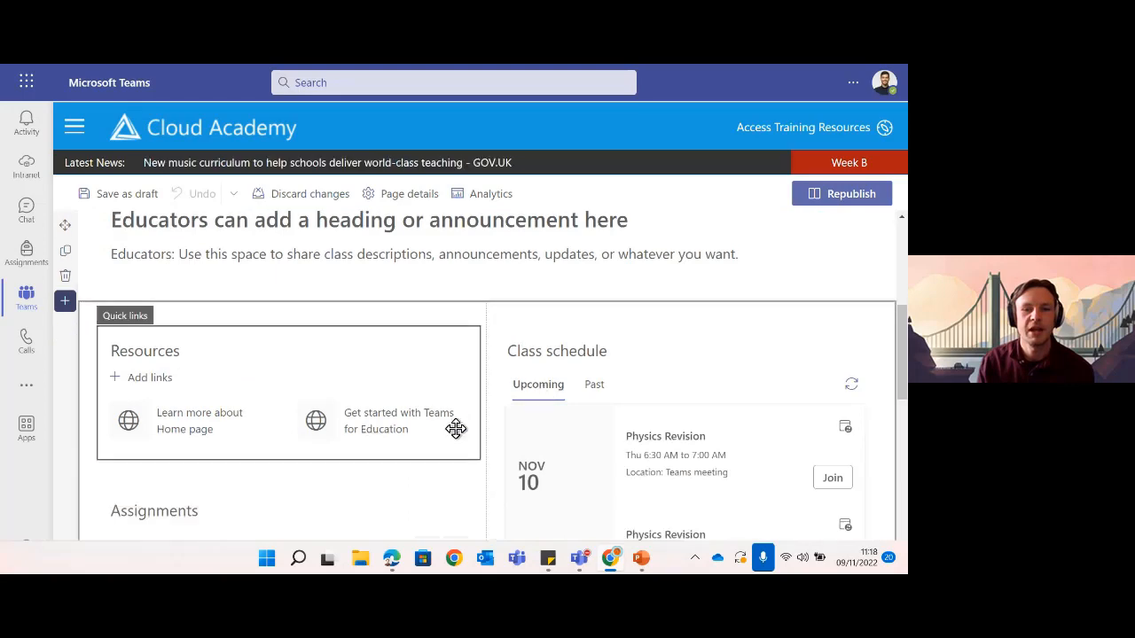
pyautogui.scroll(-5, 454, 428)
pyautogui.scroll(8, 450, 424)
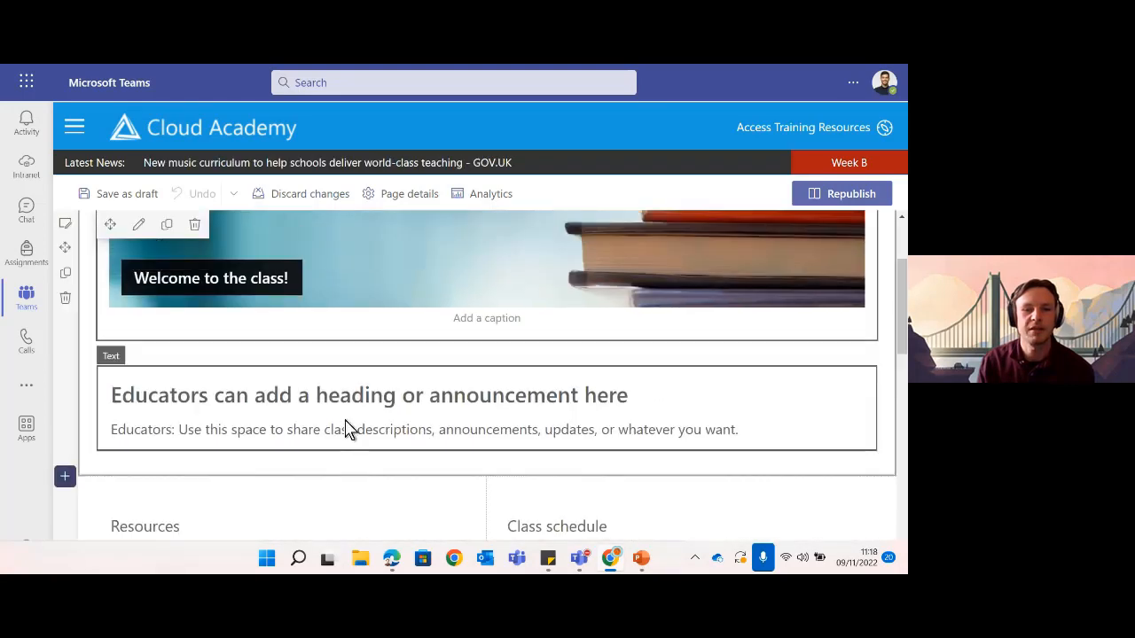
pyautogui.scroll(2, 348, 429)
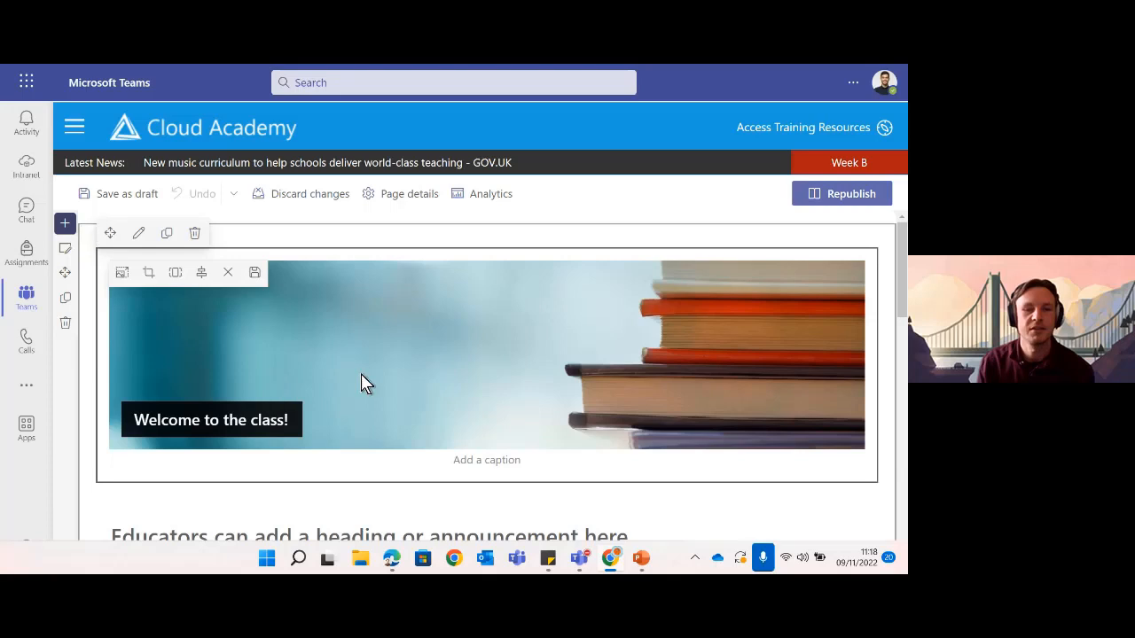
pyautogui.scroll(-2, 363, 383)
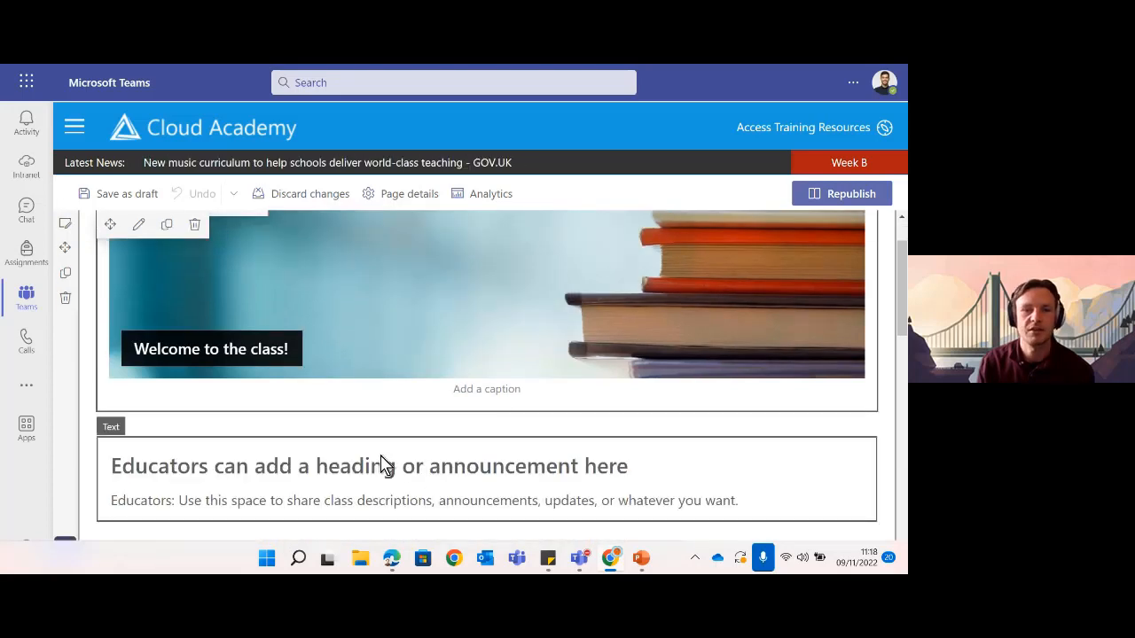
pyautogui.scroll(2, 364, 407)
pyautogui.click(390, 319)
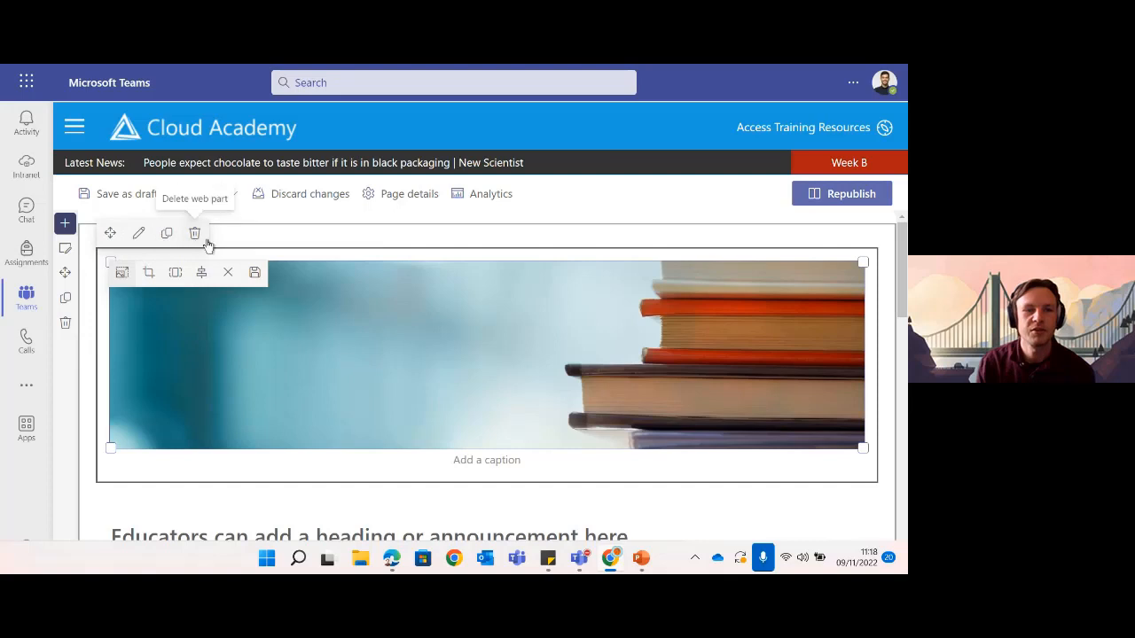
# - Open the banner image's properties and launch the picker for a replacement picture
pyautogui.click(138, 236)
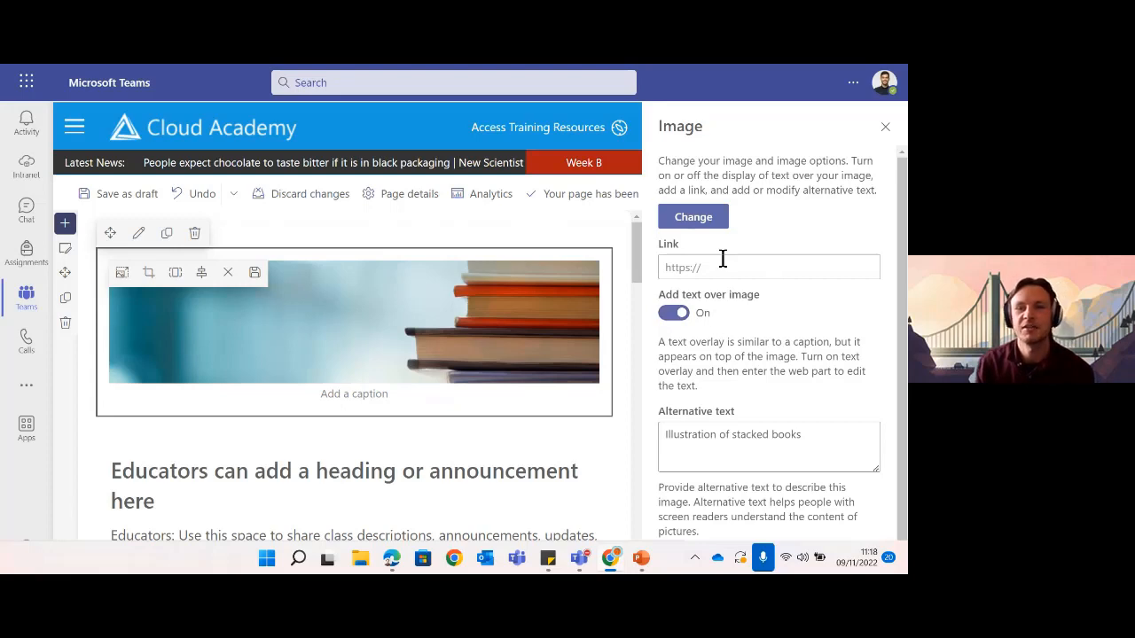
pyautogui.click(694, 218)
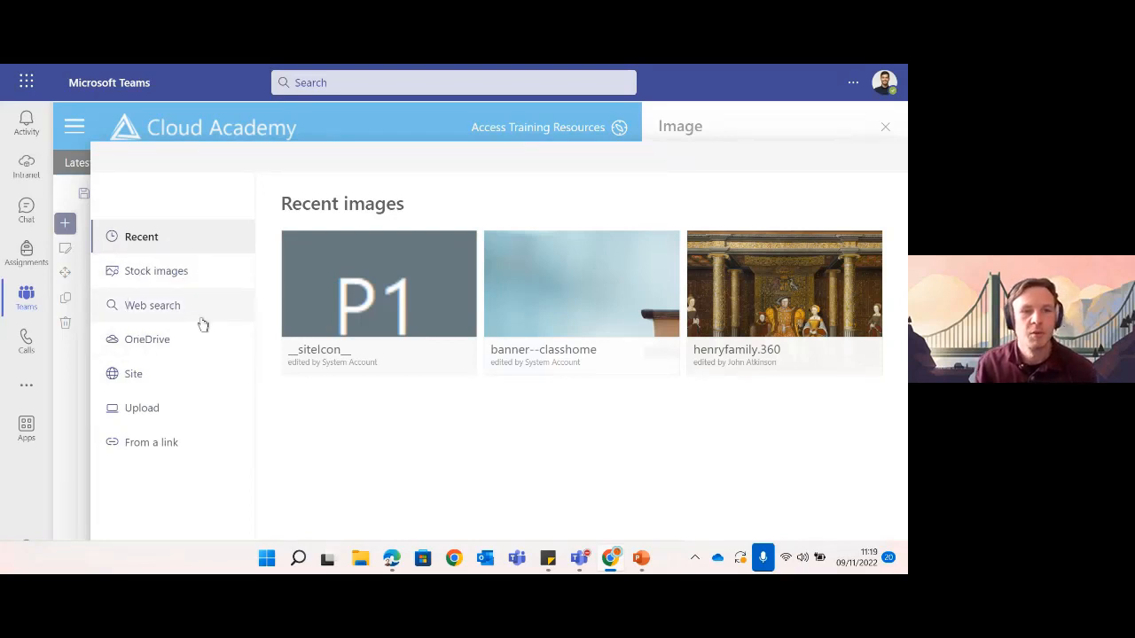
# - Browse OneDrive, the site's Class Materials folder and computer uploads, ending on Stock images
pyautogui.click(149, 345)
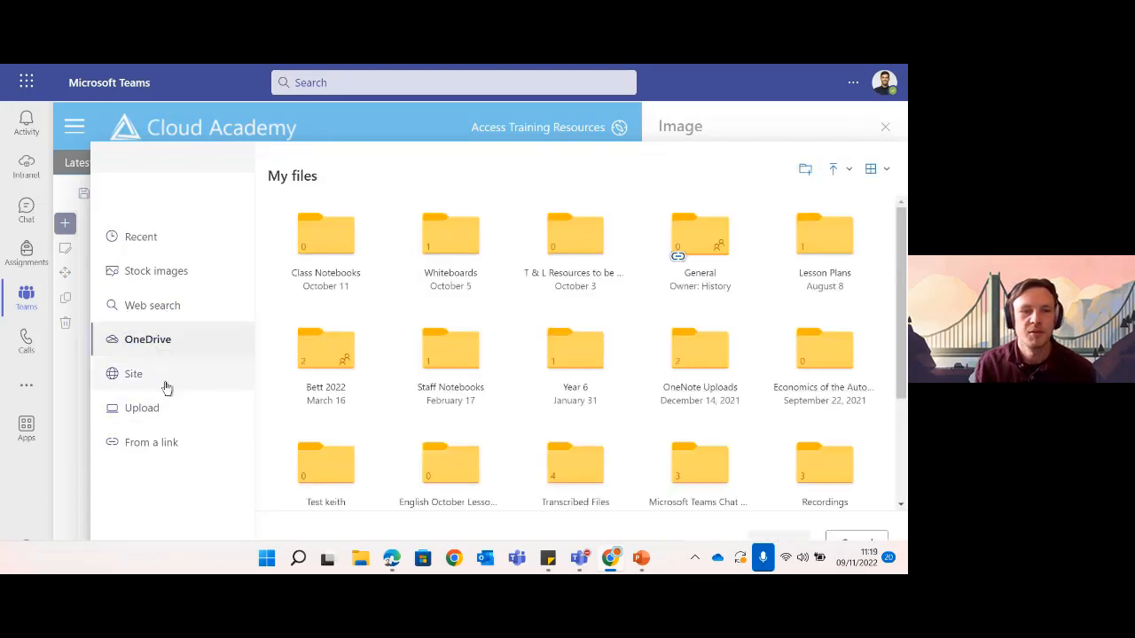
pyautogui.click(129, 377)
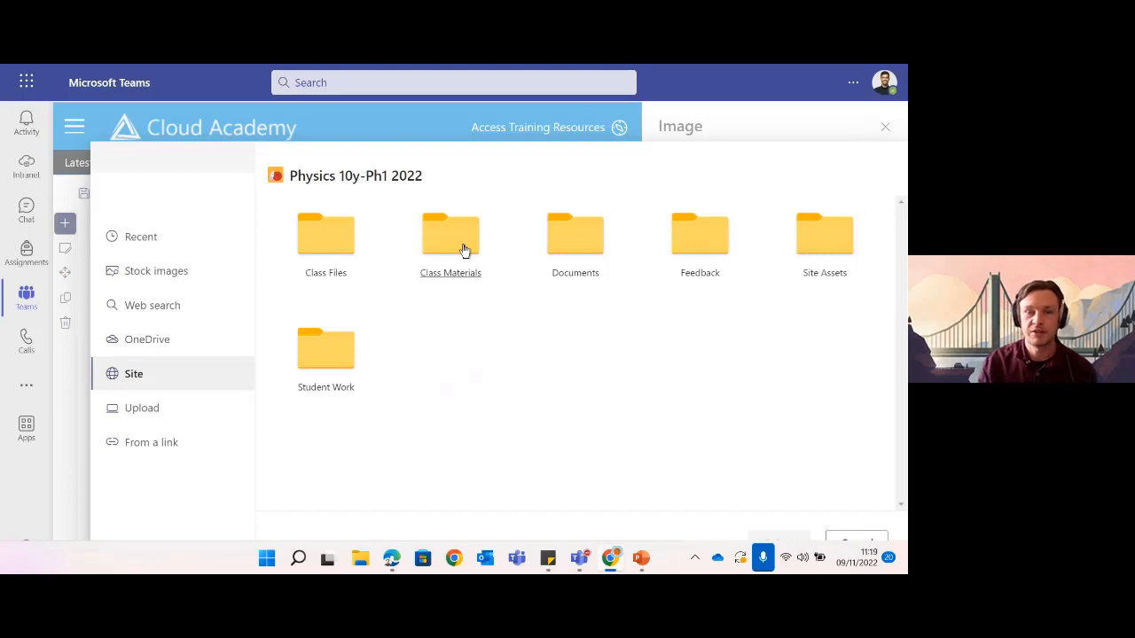
pyautogui.click(462, 254)
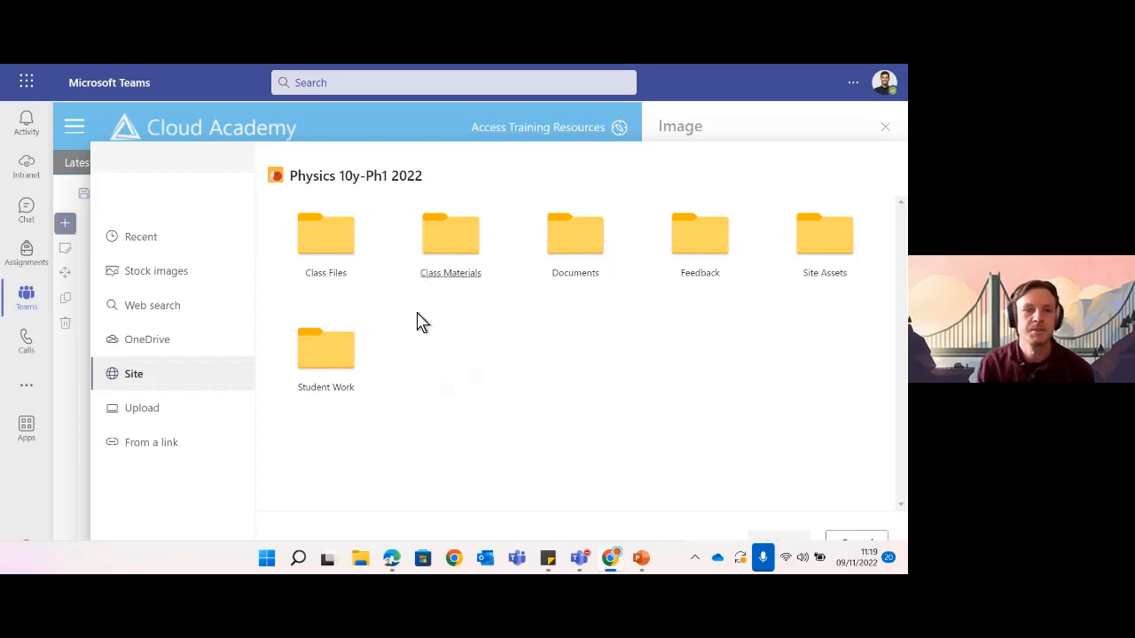
pyautogui.click(157, 415)
pyautogui.click(322, 239)
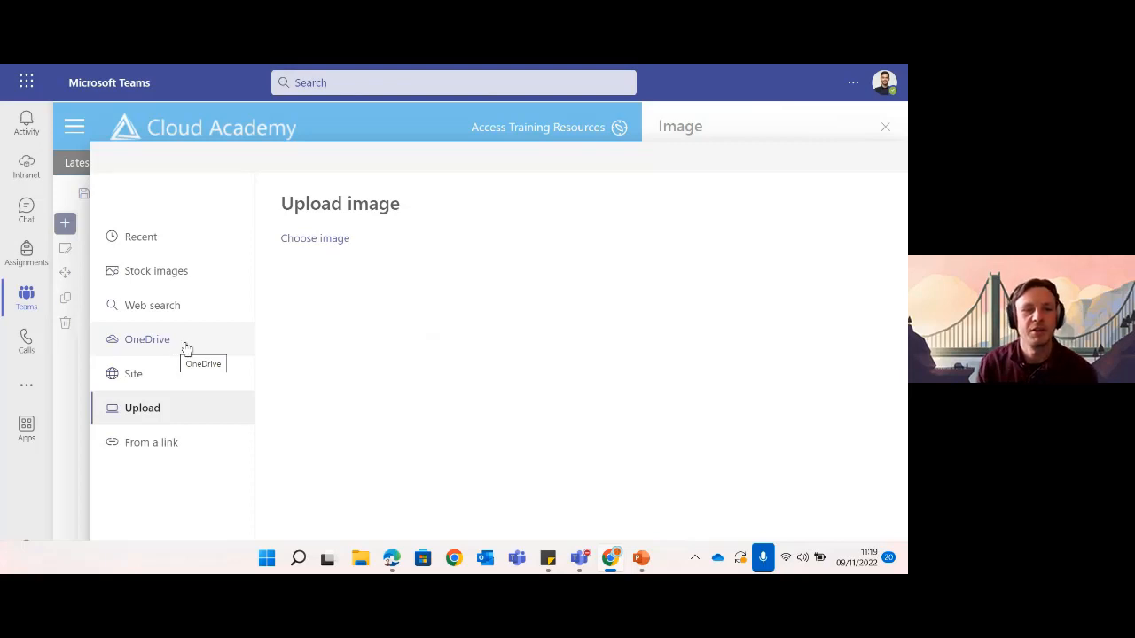
pyautogui.click(169, 276)
# - Search stock images for 'phy' and insert the red magnet with steel balls photo
pyautogui.click(170, 277)
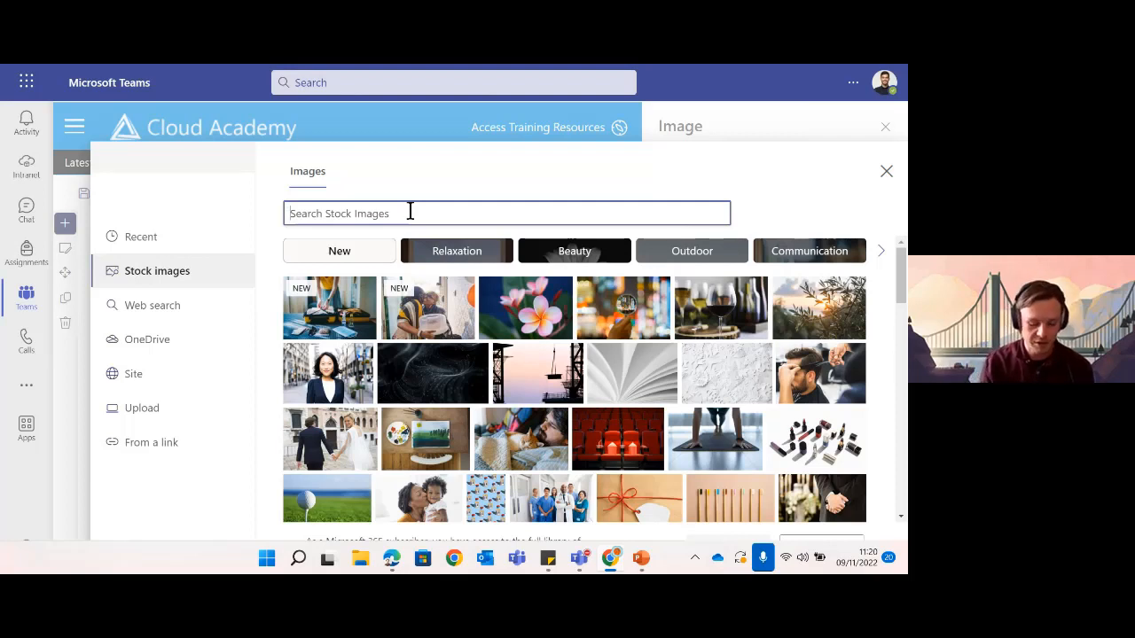
pyautogui.write('physics')
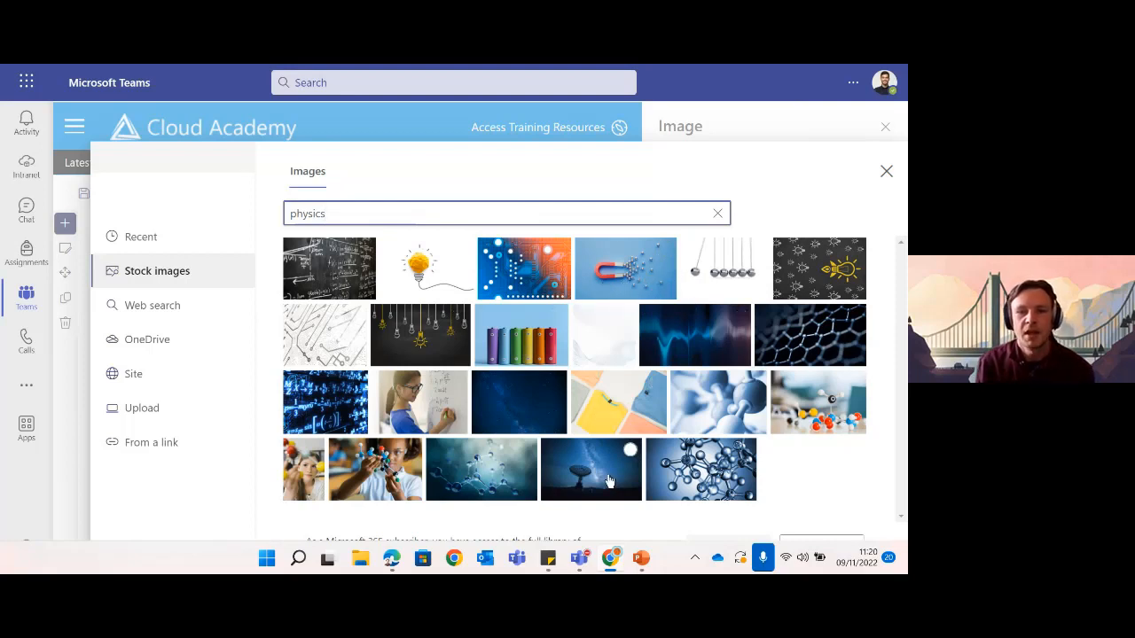
pyautogui.click(625, 273)
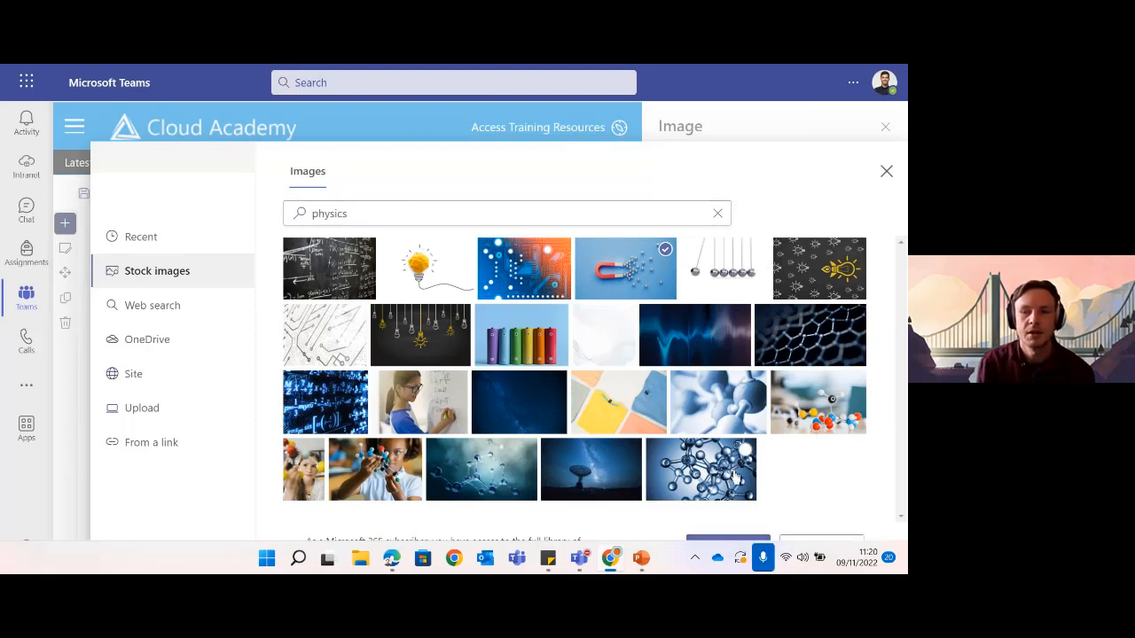
pyautogui.click(725, 541)
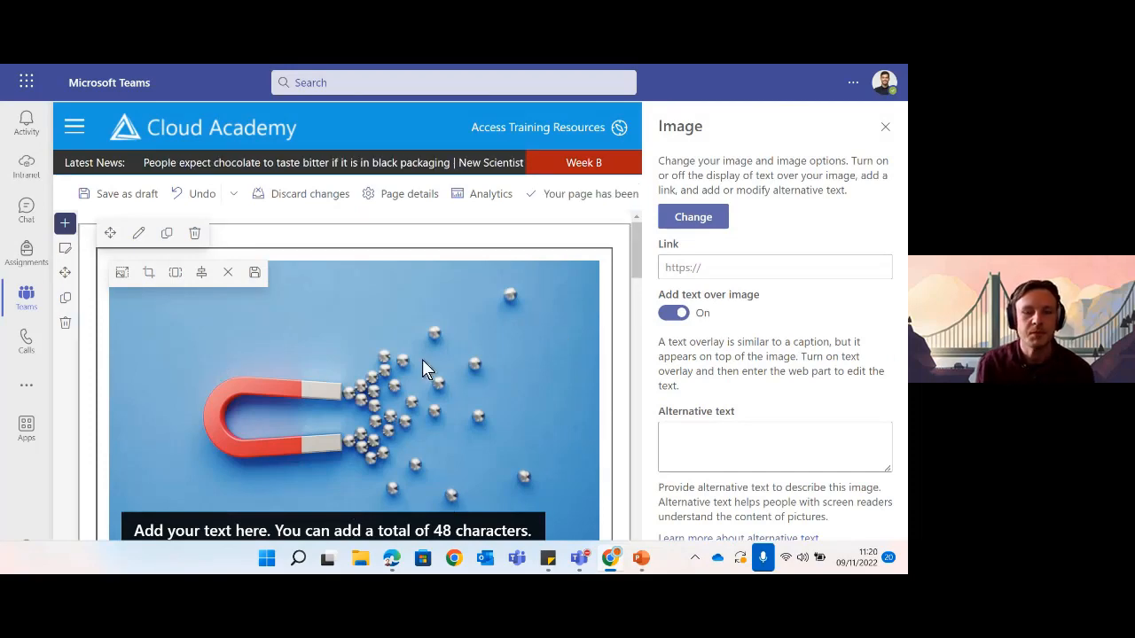
pyautogui.scroll(-1, 422, 359)
pyautogui.scroll(1, 514, 364)
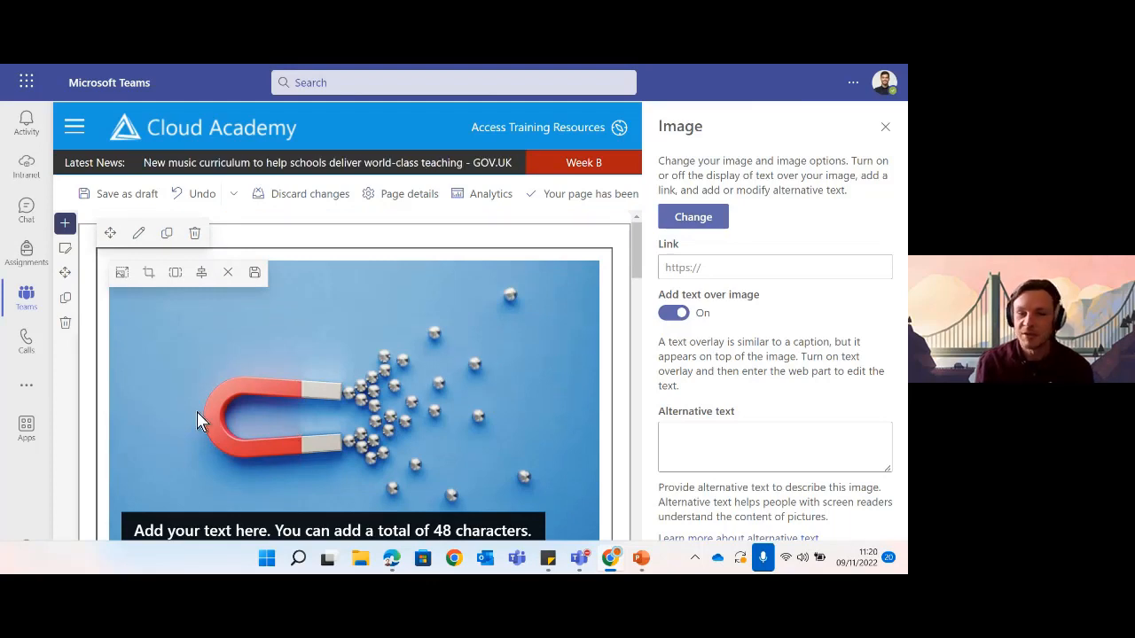
pyautogui.scroll(-2, 396, 404)
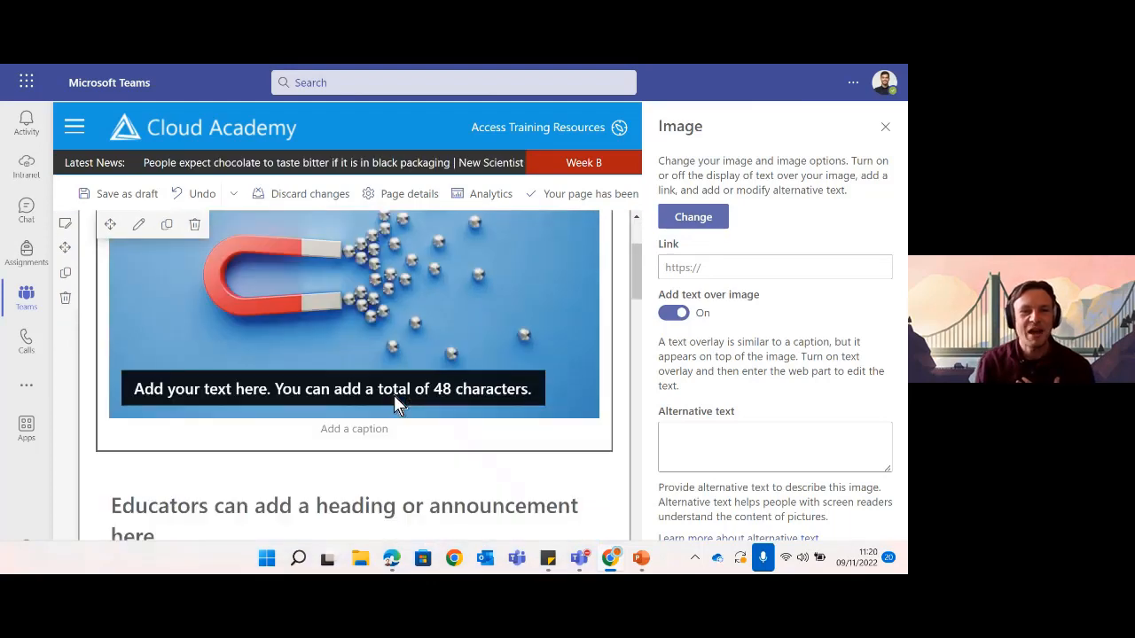
pyautogui.scroll(2, 396, 404)
pyautogui.scroll(-1, 396, 404)
pyautogui.scroll(-1, 393, 401)
pyautogui.scroll(1, 392, 403)
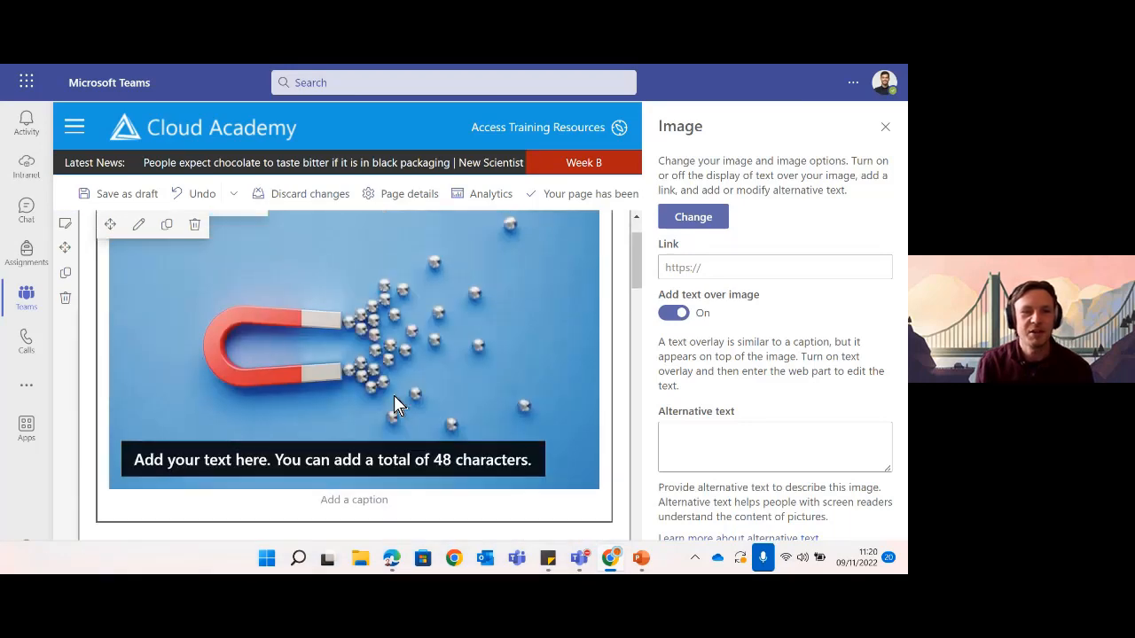
pyautogui.scroll(1, 257, 354)
pyautogui.click(233, 358)
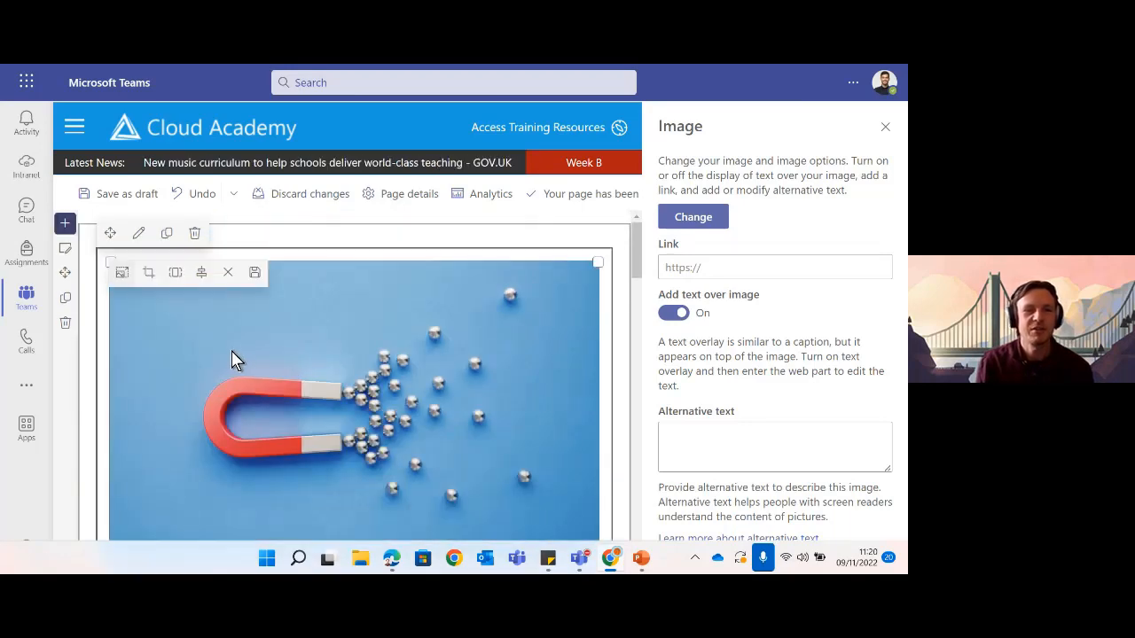
# - Crop the magnet banner inward to a tighter, wider view on the magnet and balls
pyautogui.click(147, 280)
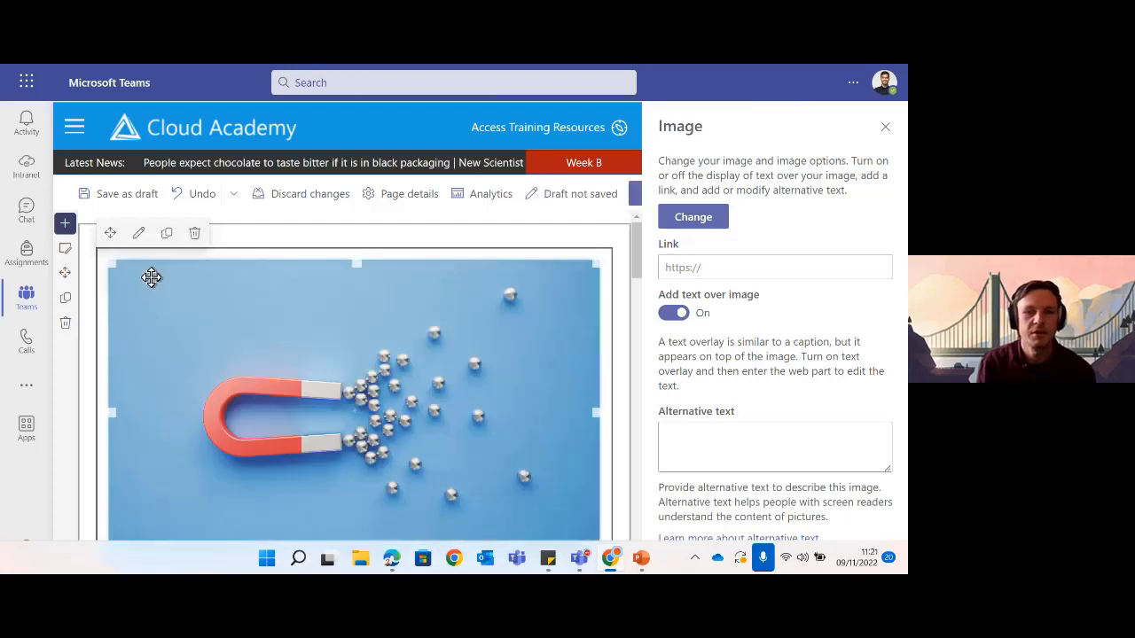
pyautogui.moveTo(592, 263); pyautogui.dragTo(570, 337)
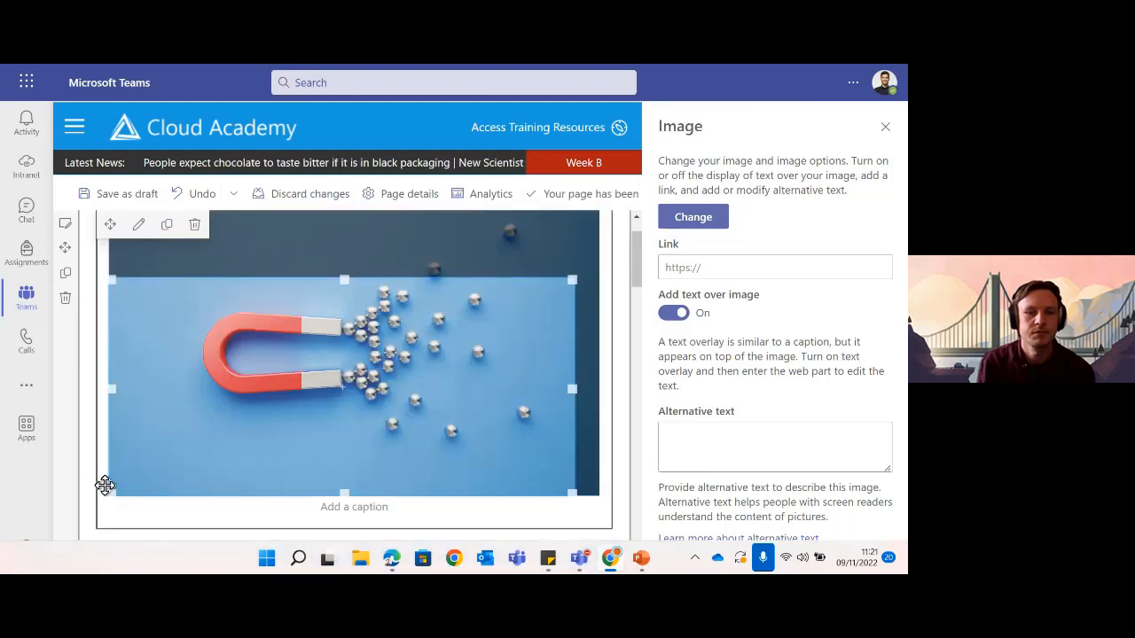
pyautogui.moveTo(110, 494); pyautogui.dragTo(159, 436)
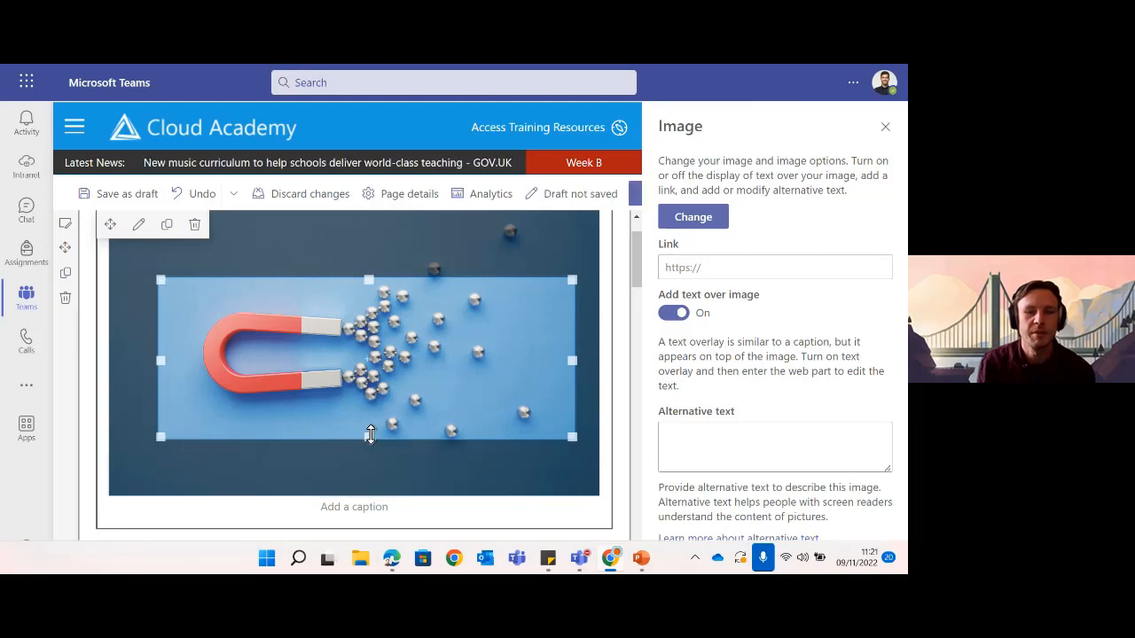
pyautogui.moveTo(369, 435); pyautogui.dragTo(369, 429)
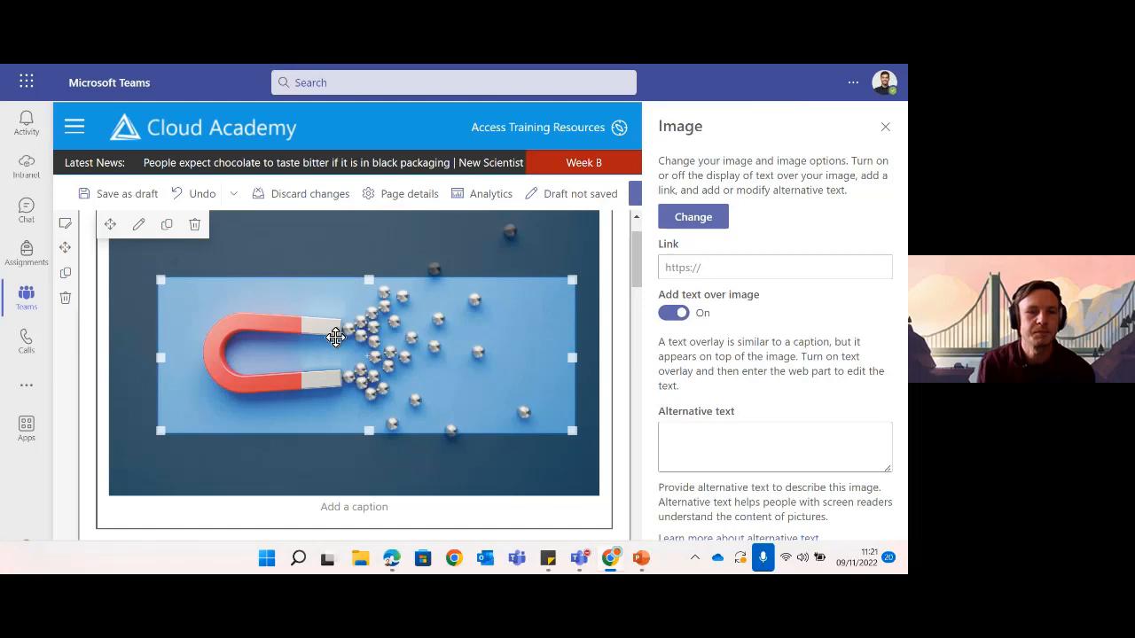
pyautogui.scroll(1, 292, 319)
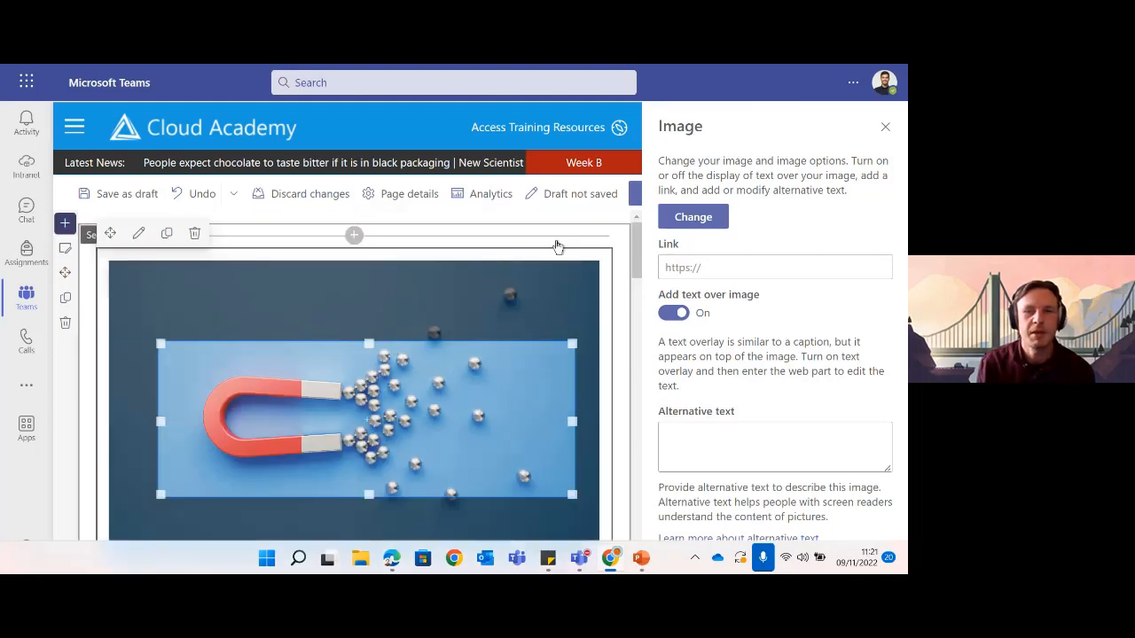
pyautogui.click(98, 326)
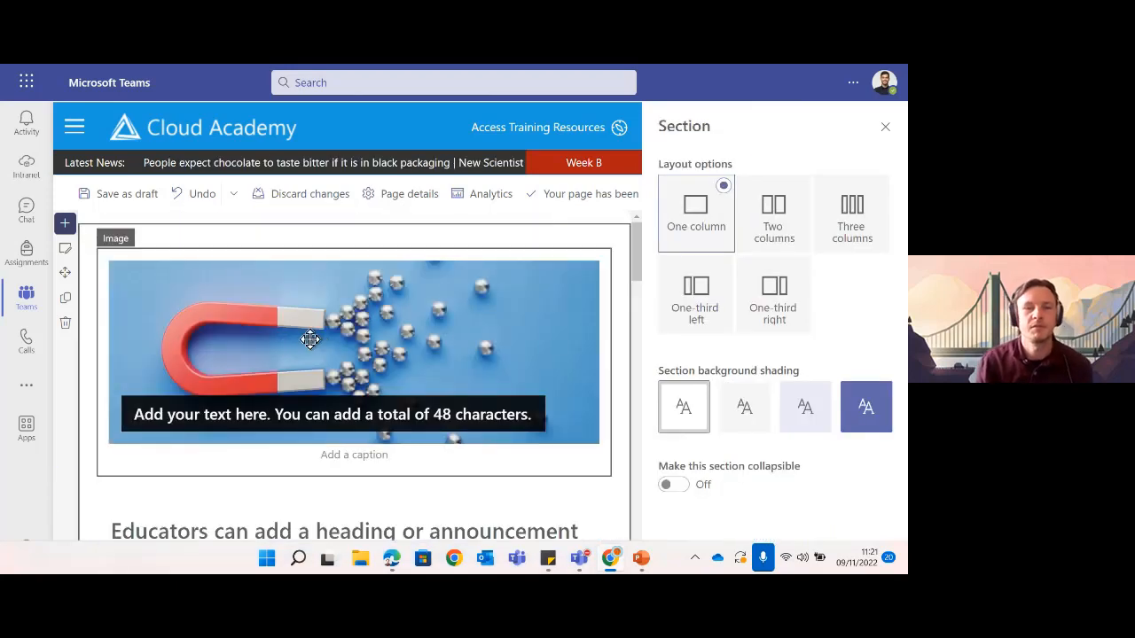
# - Save the cropped banner image and reselect it to check the result
pyautogui.click(277, 370)
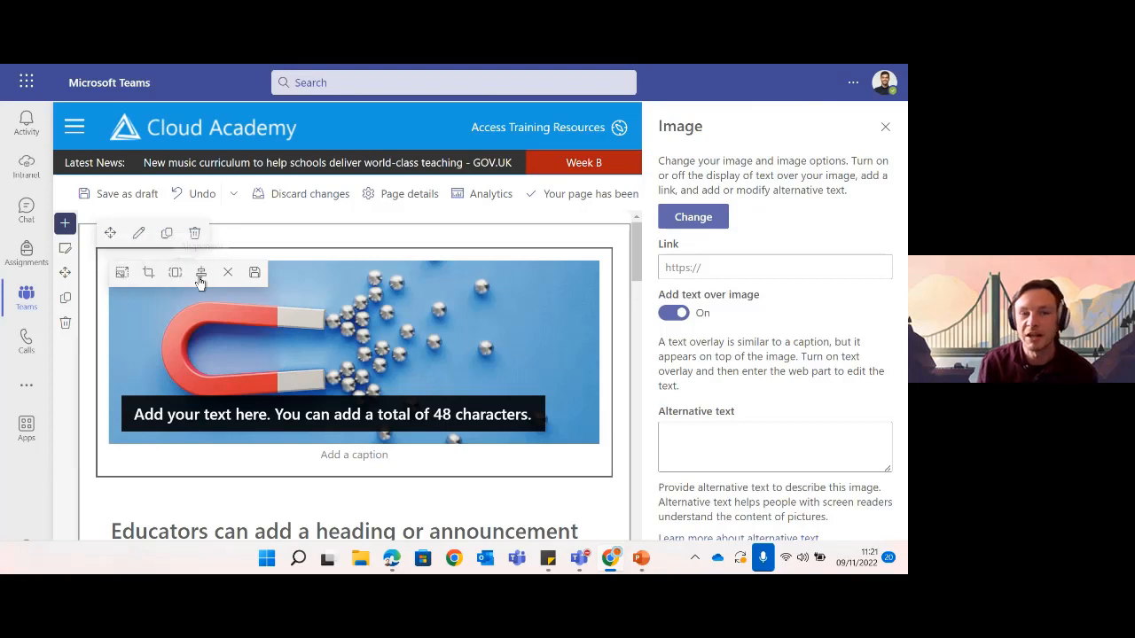
pyautogui.click(254, 274)
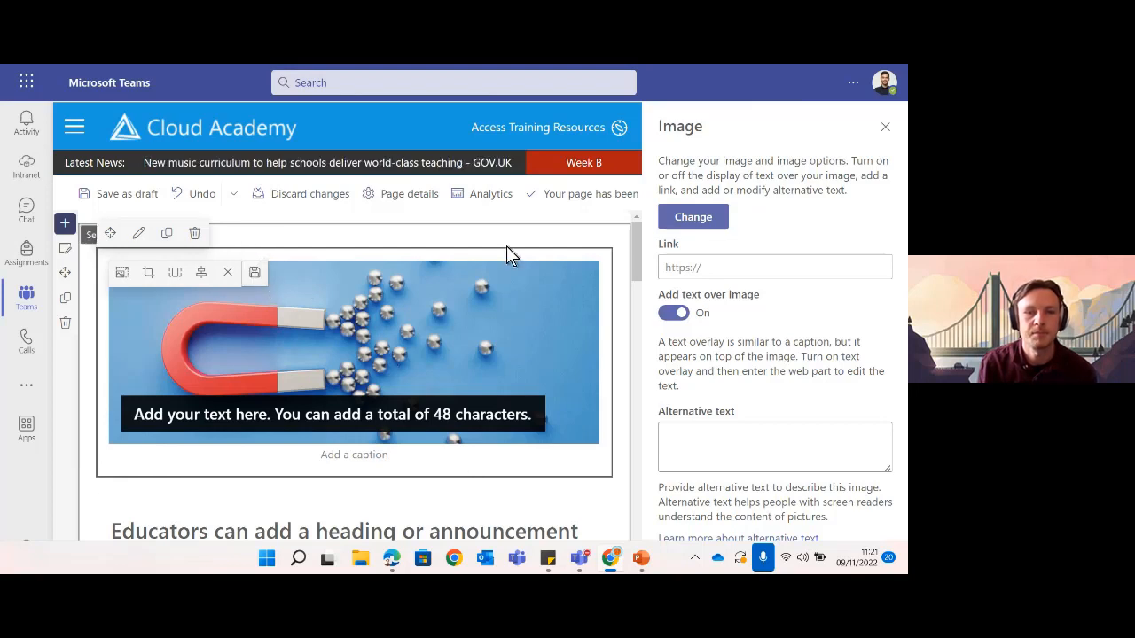
pyautogui.click(620, 274)
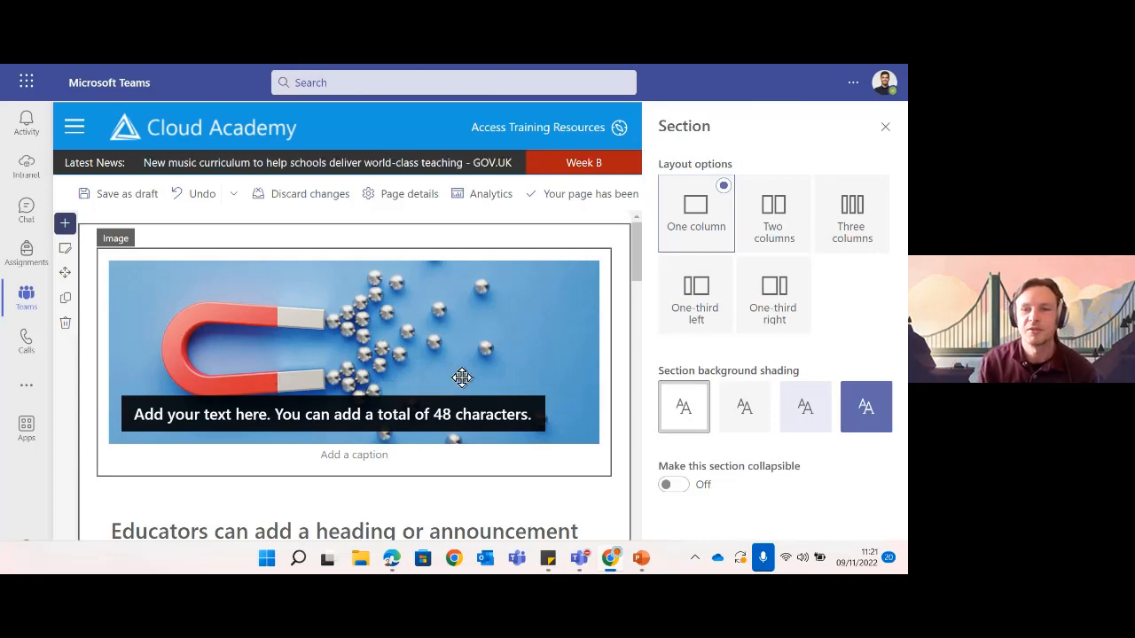
pyautogui.click(270, 305)
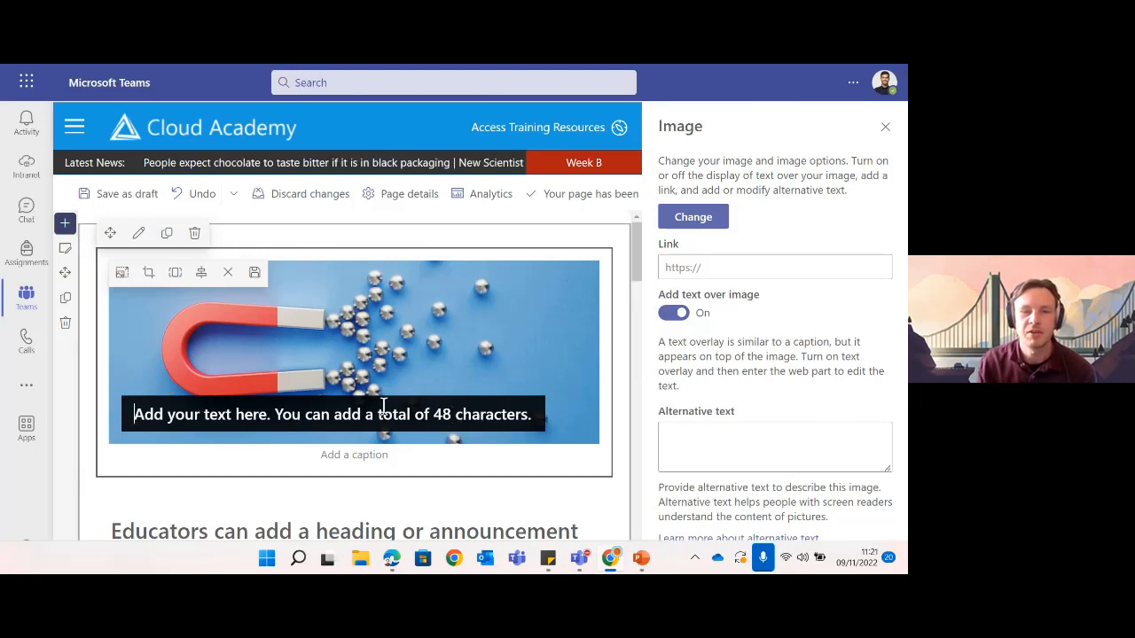
# - Overlay 'Welcome to Year 10 Physics' on the magnet banner and close its image settings
pyautogui.click(676, 315)
pyautogui.press('ctrl')
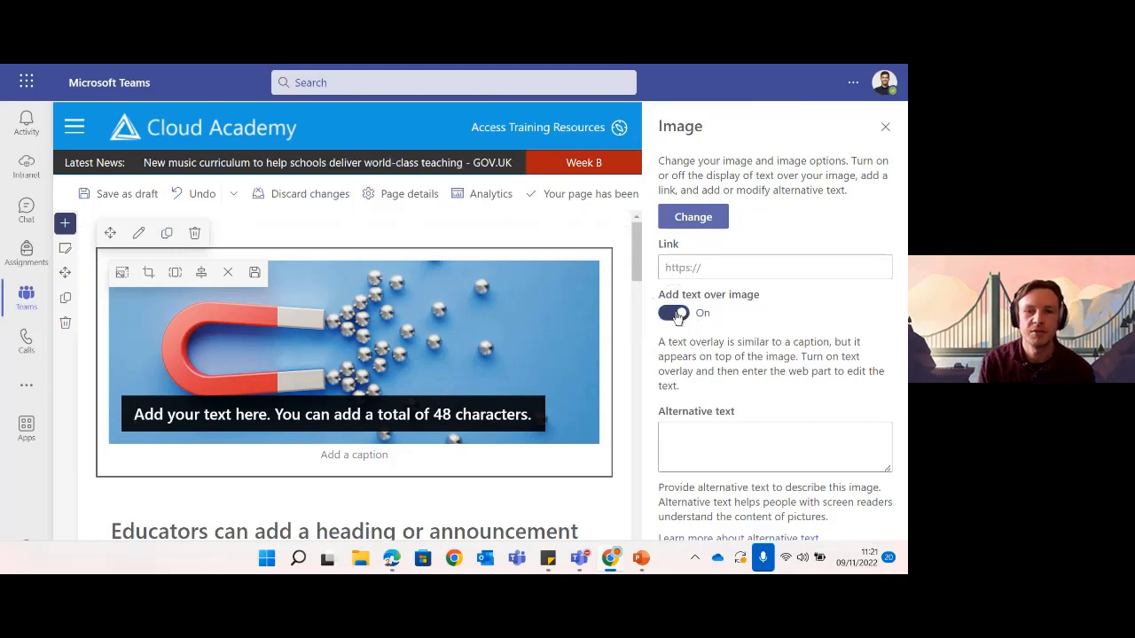
pyautogui.click(674, 314)
pyautogui.click(674, 313)
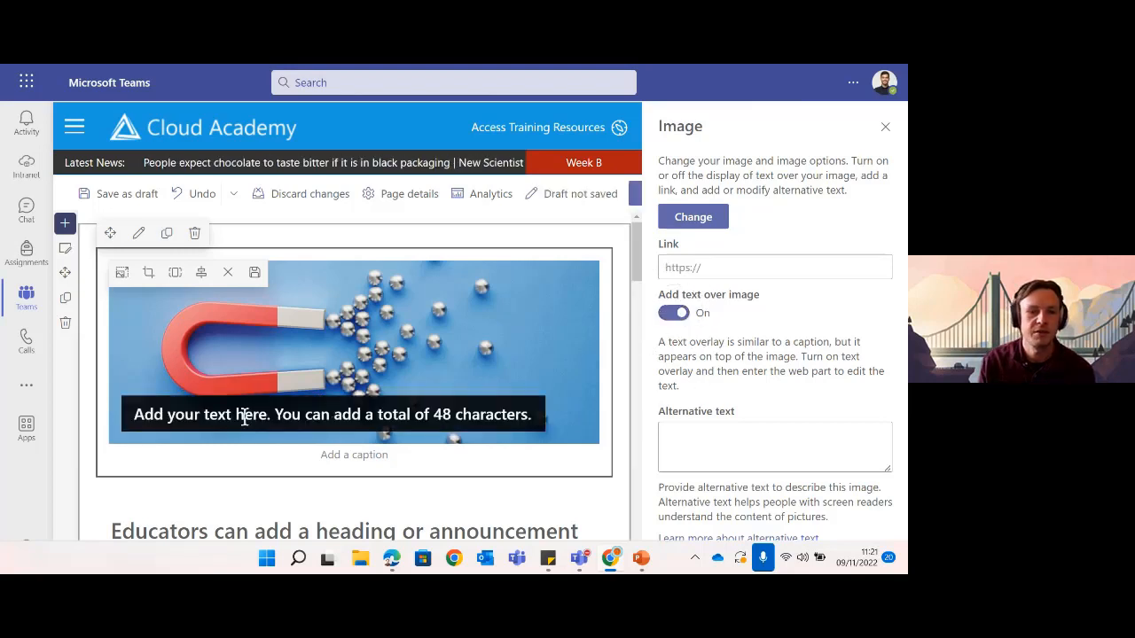
pyautogui.write('We')
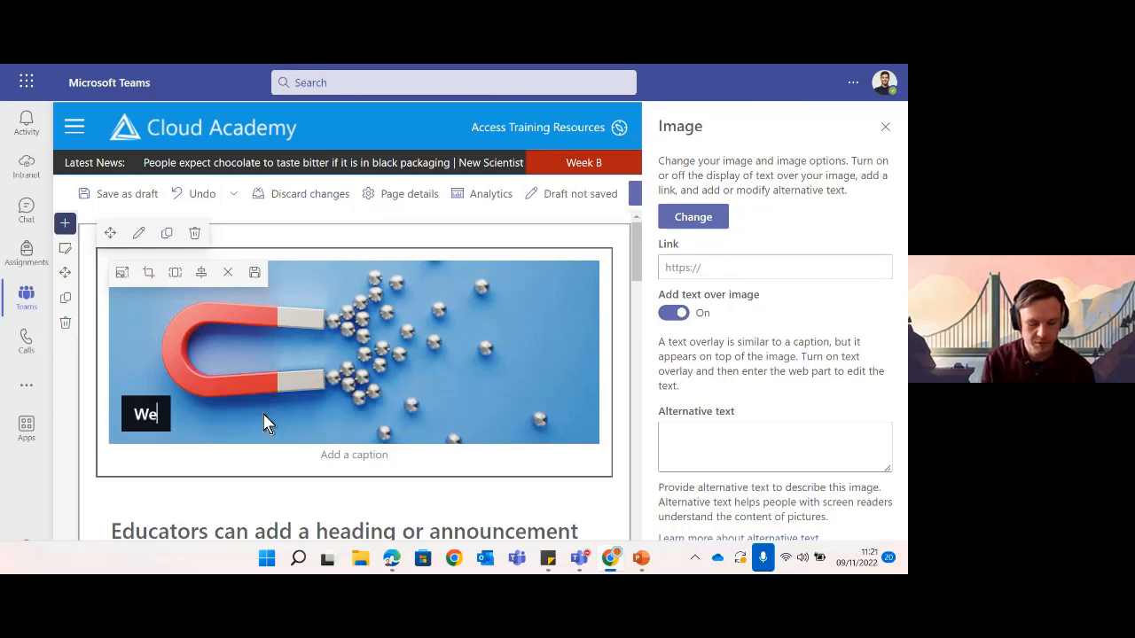
pyautogui.write('lcome to Ye')
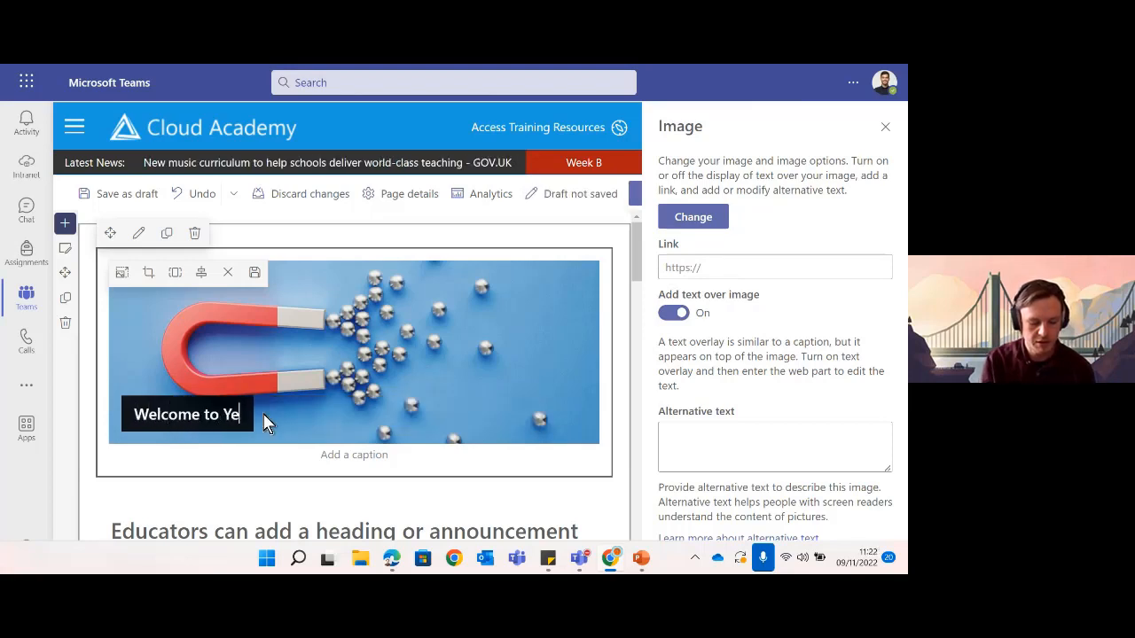
pyautogui.write('ar 10 Physics')
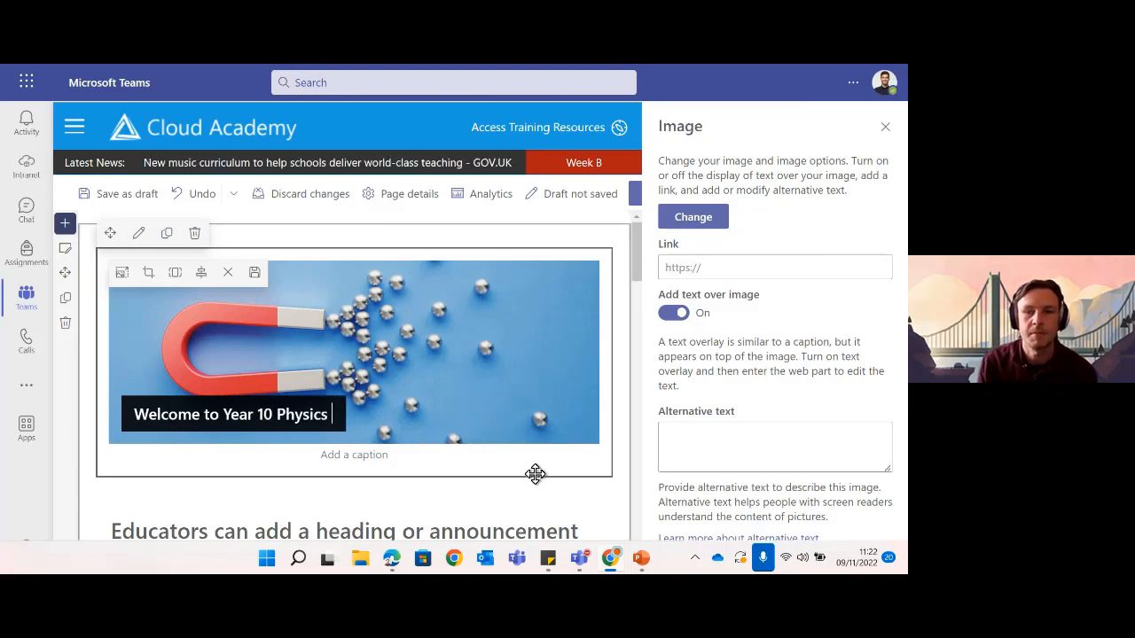
pyautogui.click(884, 131)
# - Resize the magnet banner image narrower from its corner and save, keeping the 'Welcome to Year 10 Physics' overlay
pyautogui.scroll(-2, 456, 412)
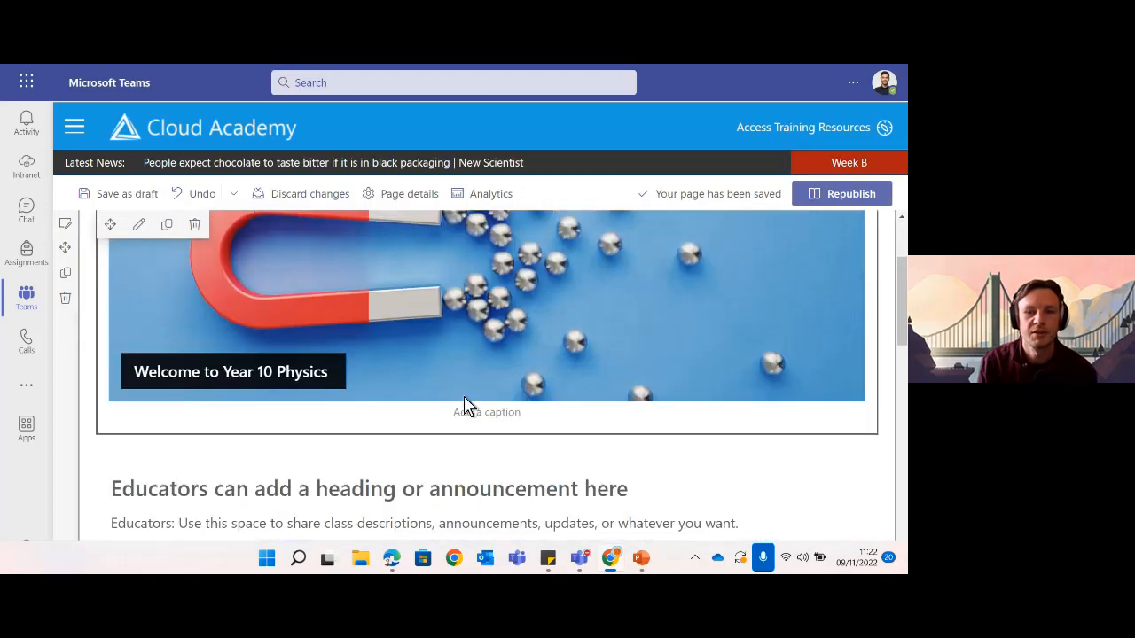
pyautogui.scroll(2, 463, 405)
pyautogui.scroll(-1, 463, 405)
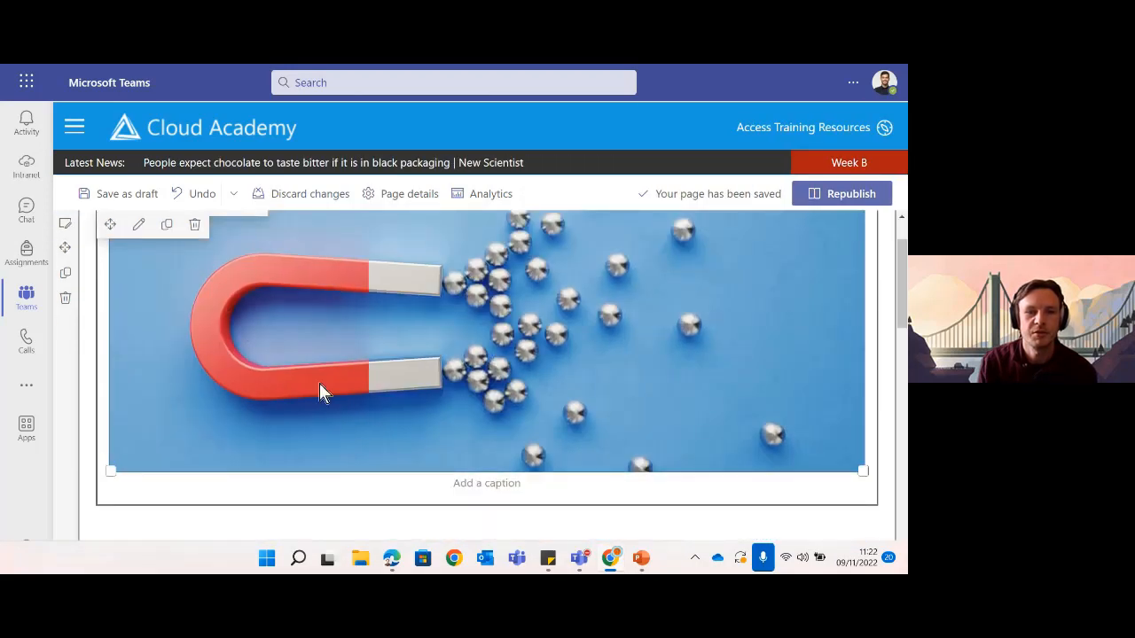
pyautogui.click(253, 360)
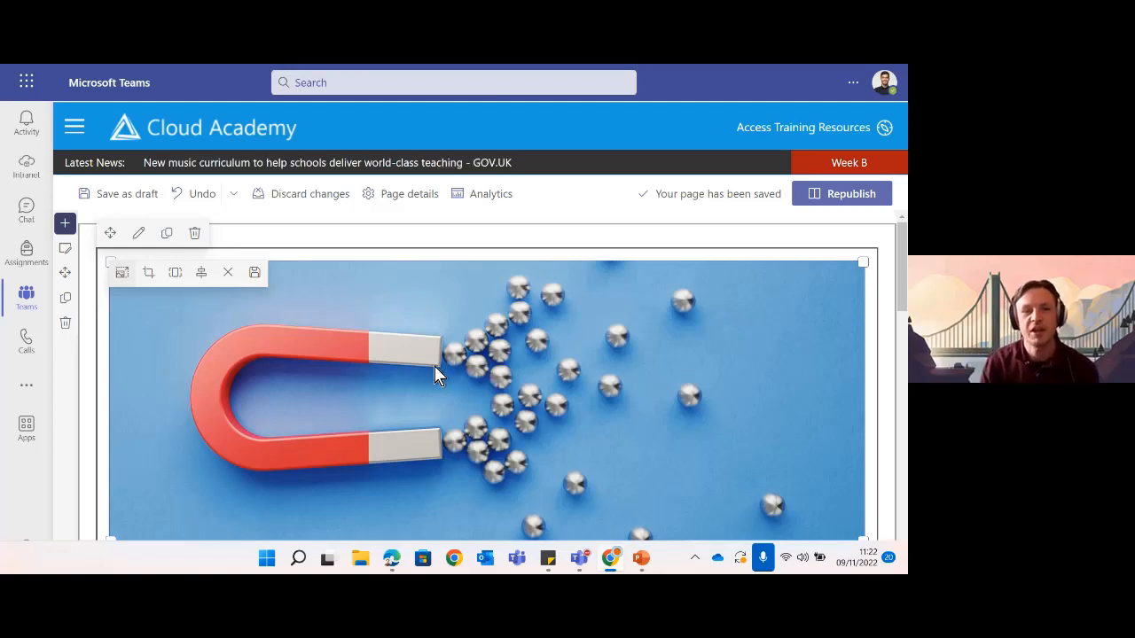
pyautogui.click(119, 275)
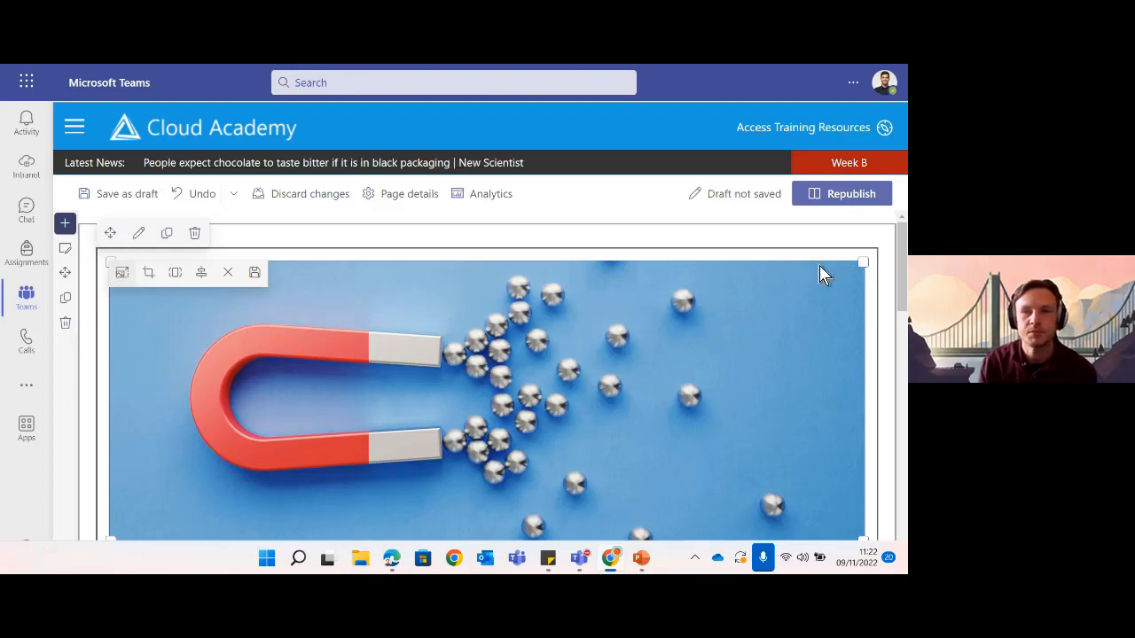
pyautogui.moveTo(864, 258); pyautogui.dragTo(762, 329)
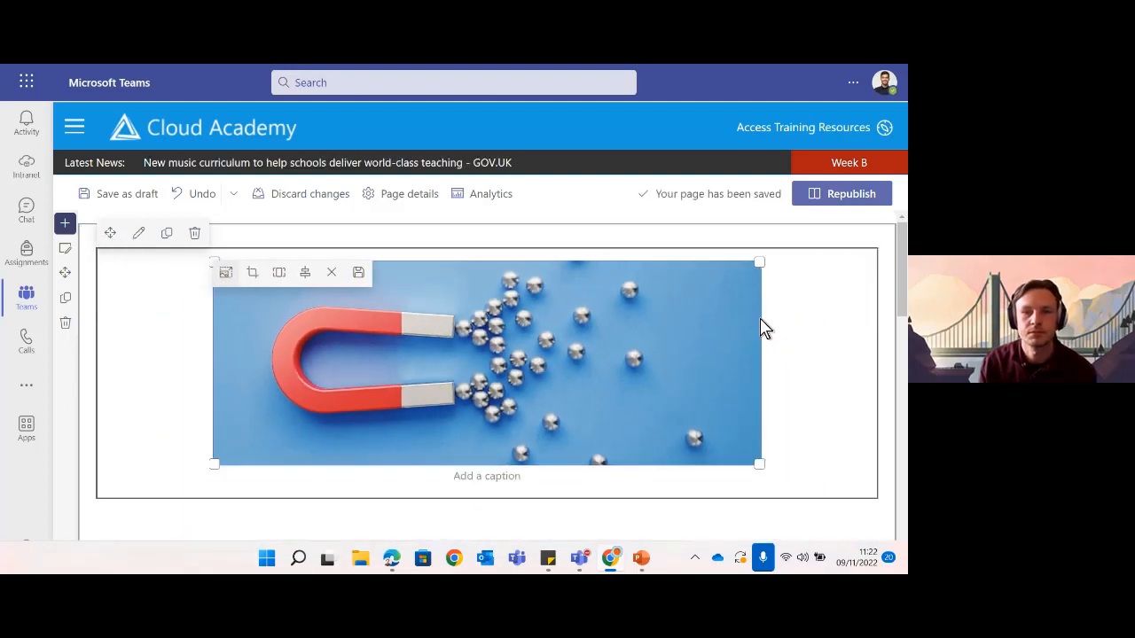
pyautogui.click(359, 273)
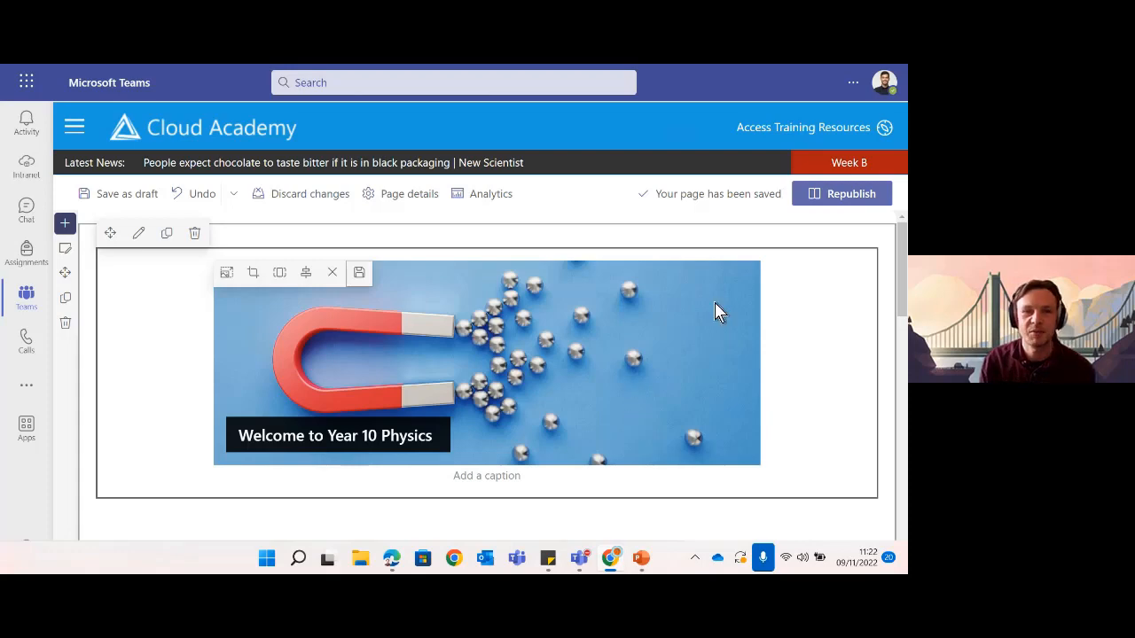
# - Republish the class home page and view it at full width without the team sidebar
pyautogui.click(827, 197)
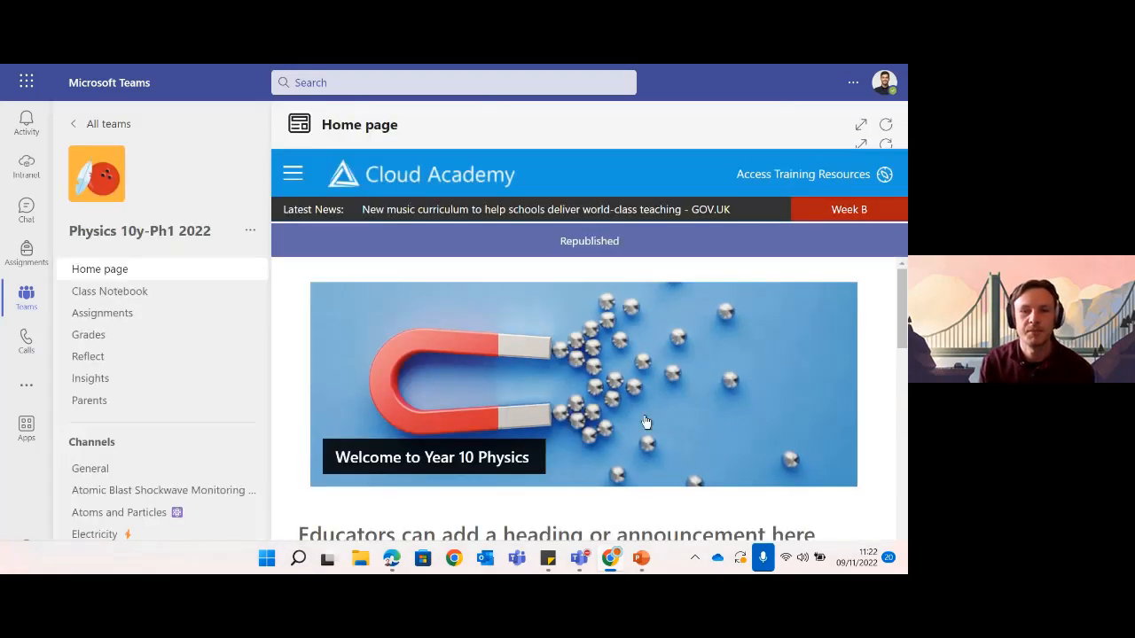
pyautogui.scroll(-1, 671, 392)
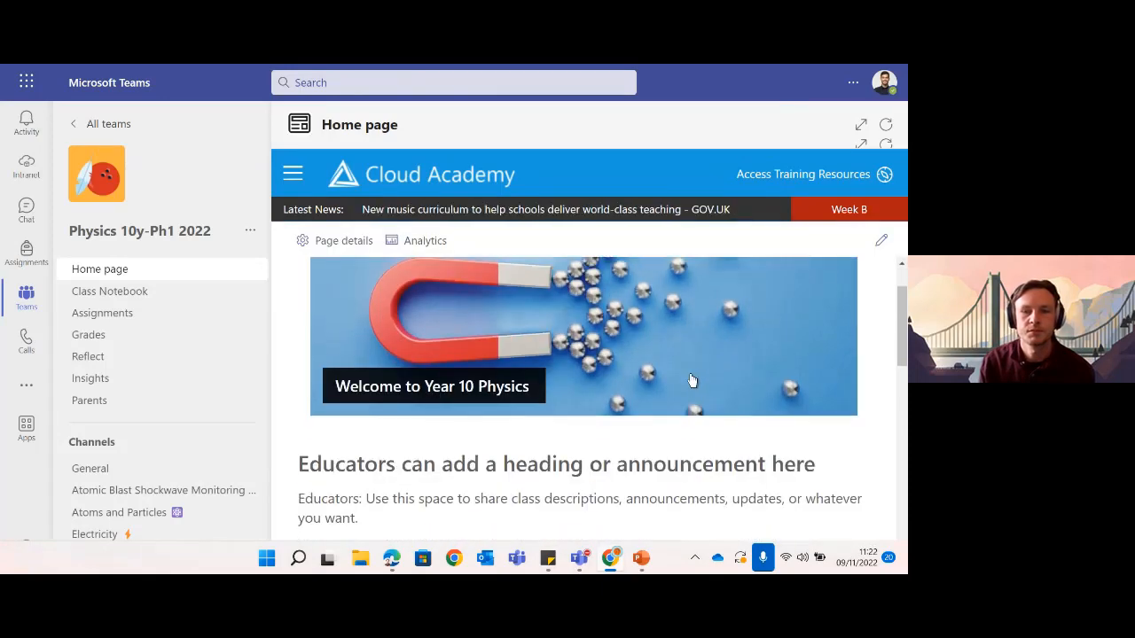
pyautogui.scroll(-1, 690, 380)
pyautogui.scroll(2, 689, 375)
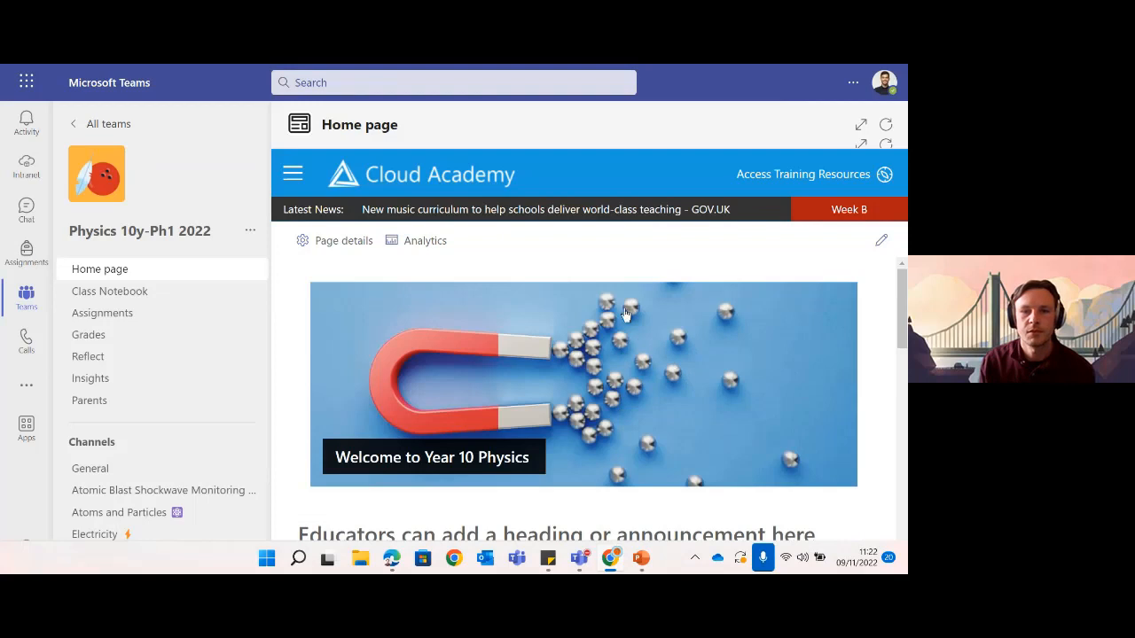
pyautogui.click(861, 127)
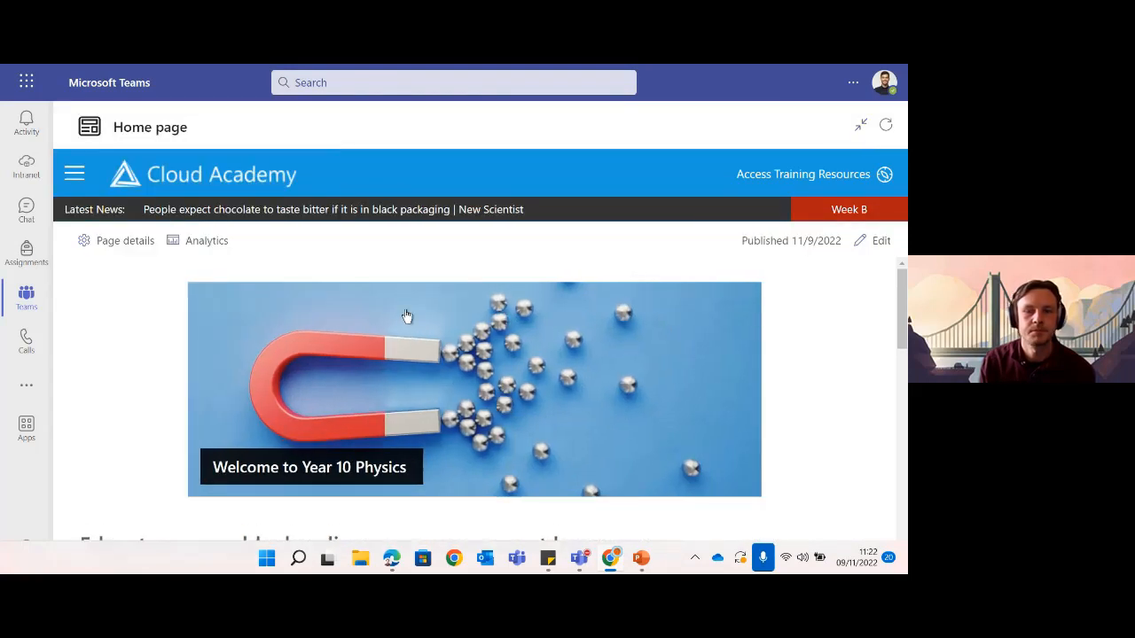
pyautogui.scroll(-2, 510, 332)
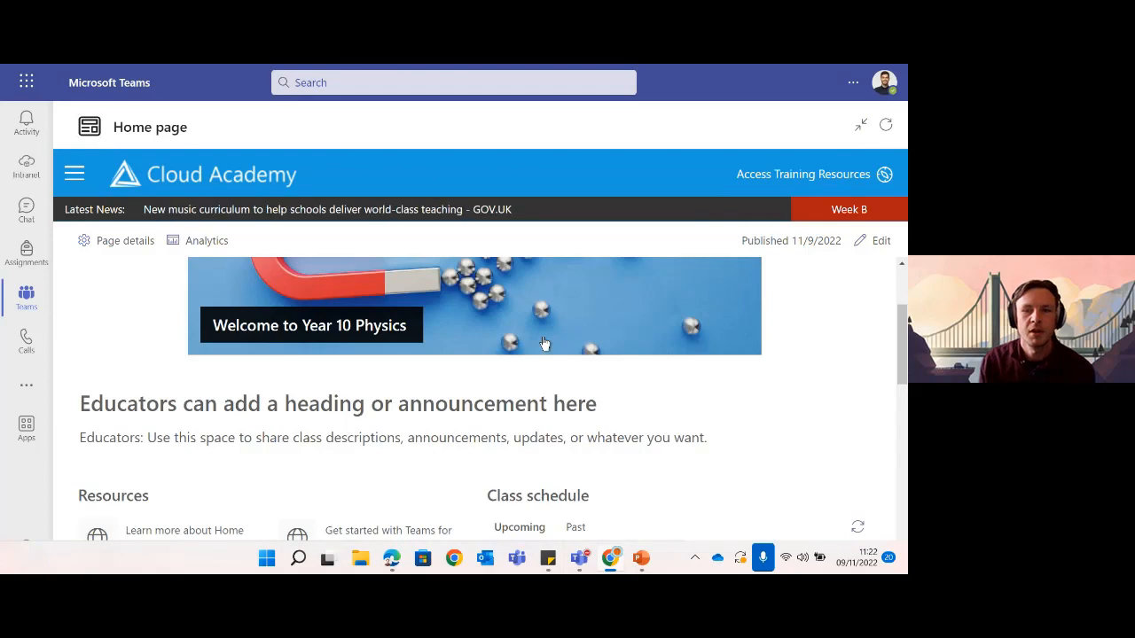
# - Return the home page to edit mode and place the cursor in the Educators text box heading
pyautogui.click(879, 240)
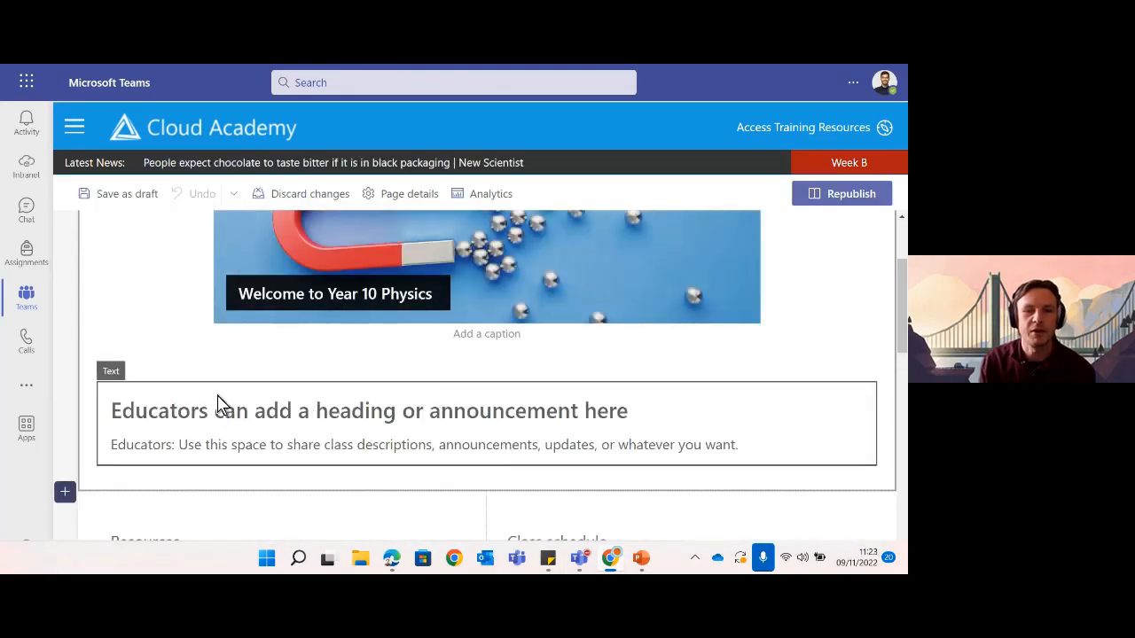
pyautogui.click(217, 395)
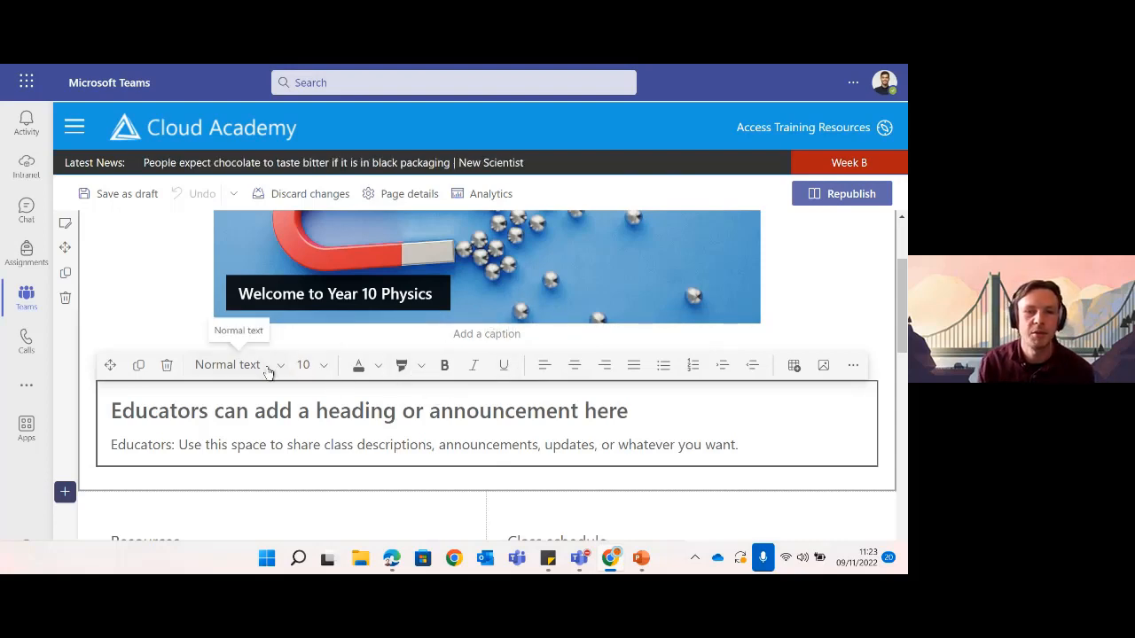
pyautogui.click(270, 370)
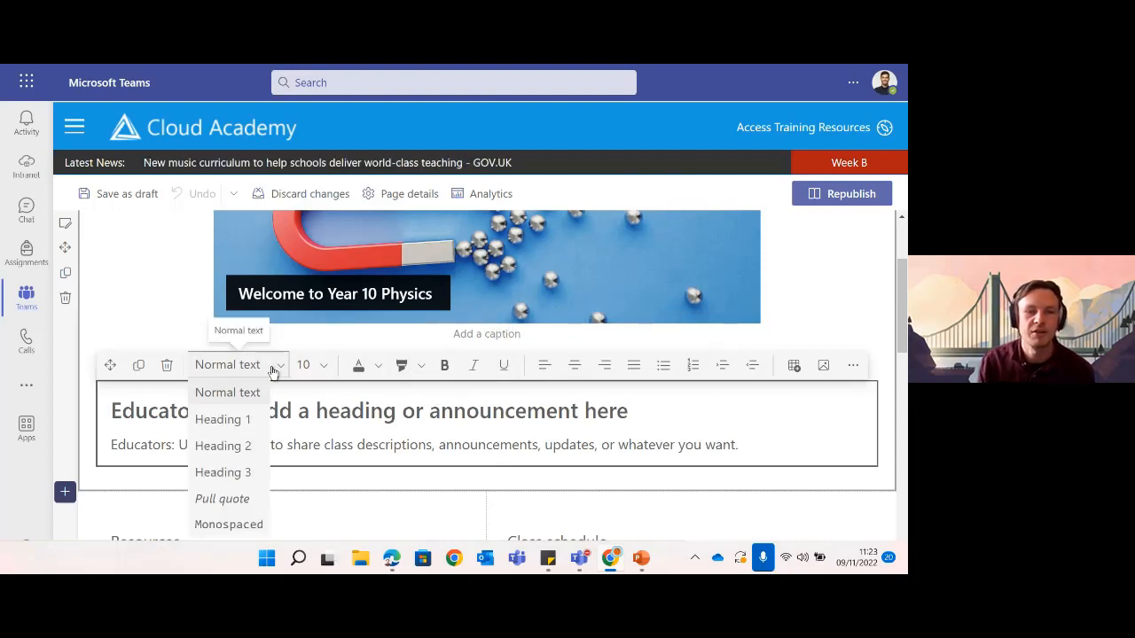
pyautogui.click(272, 371)
pyautogui.click(673, 443)
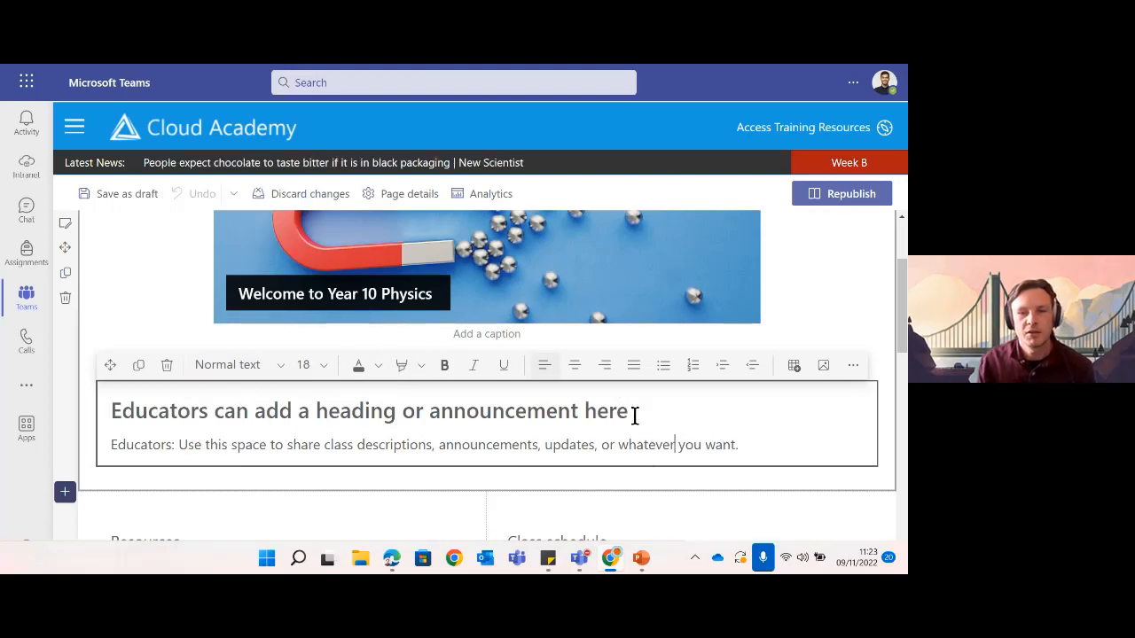
pyautogui.click(633, 413)
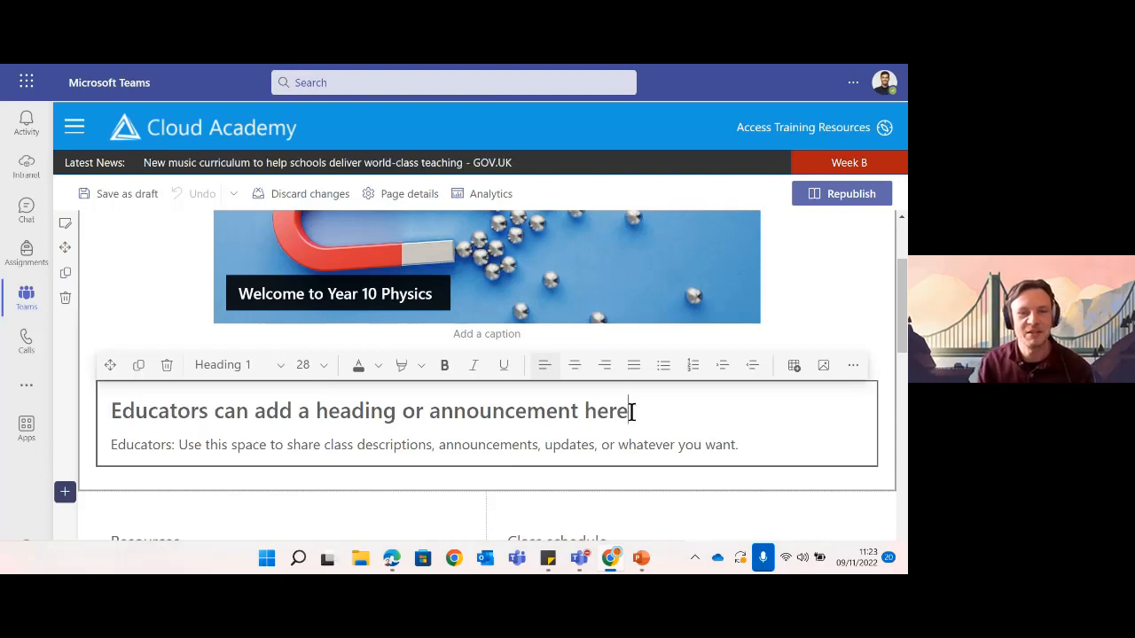
# - Replace the placeholder heading with 'Classroom changes' and the description with lines 'Week A - D' and 'Week B - D'
pyautogui.moveTo(631, 412); pyautogui.dragTo(125, 412)
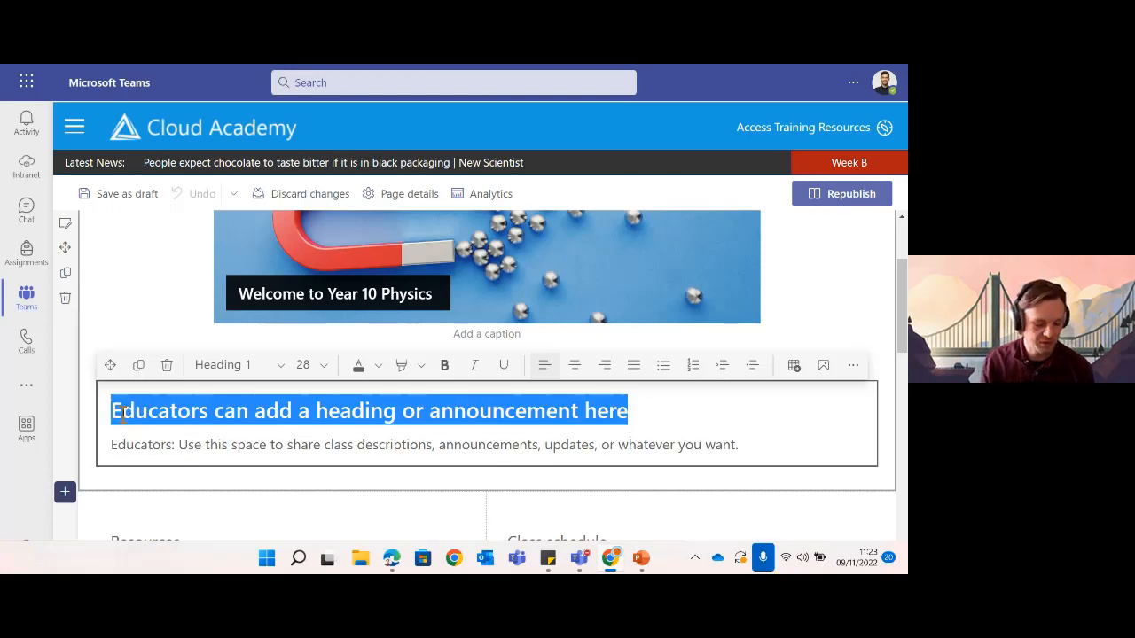
pyautogui.write('Clas')
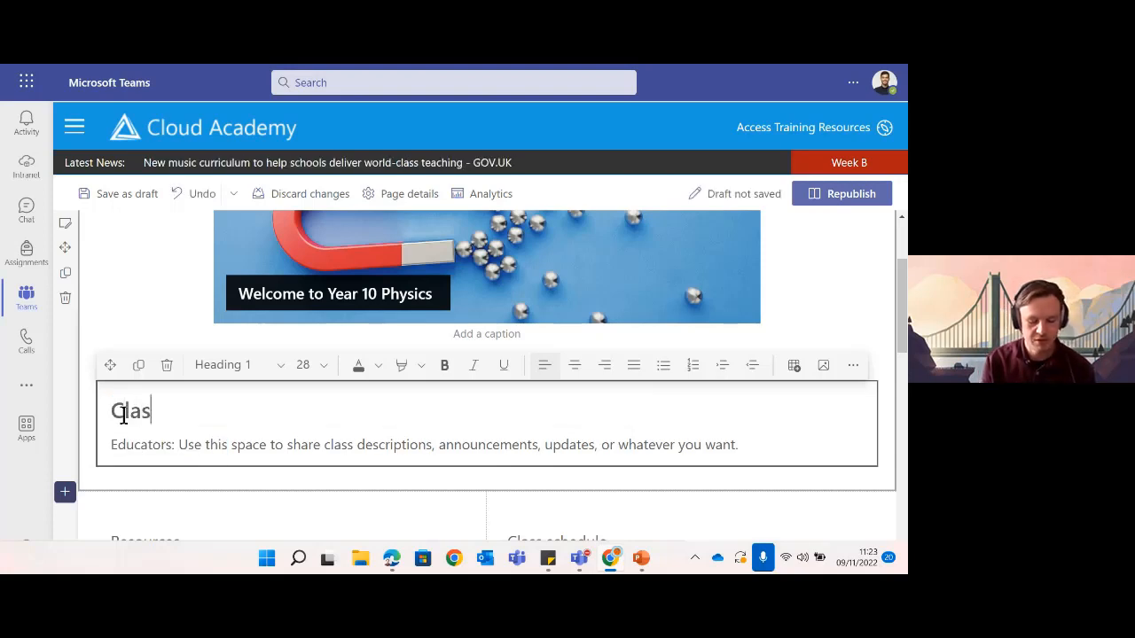
pyautogui.write('sroom')
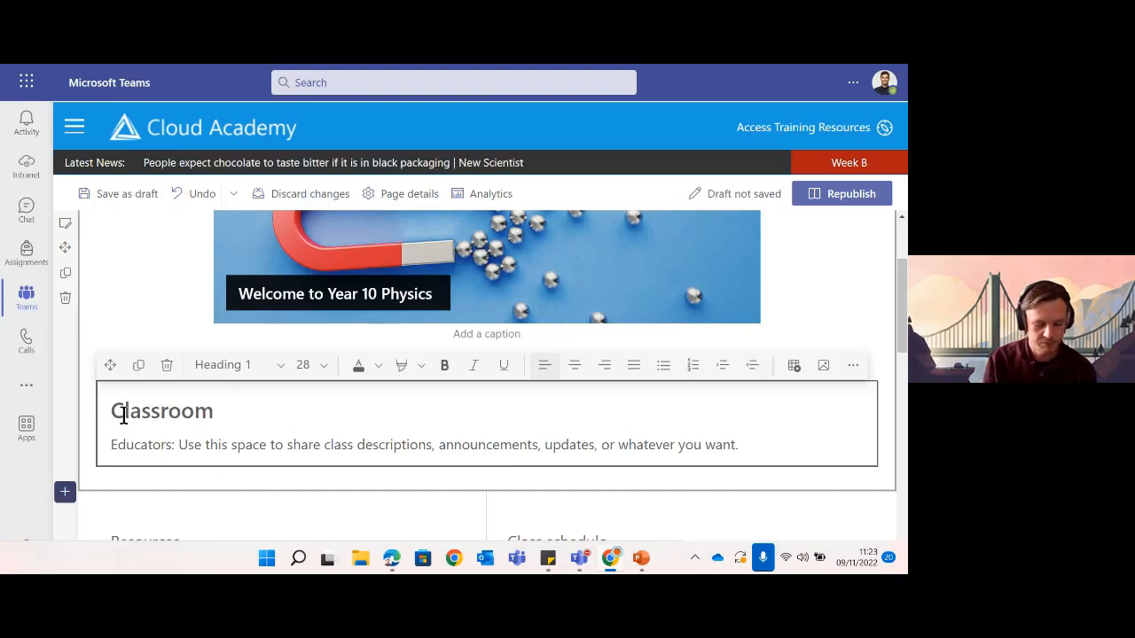
pyautogui.write(' changes')
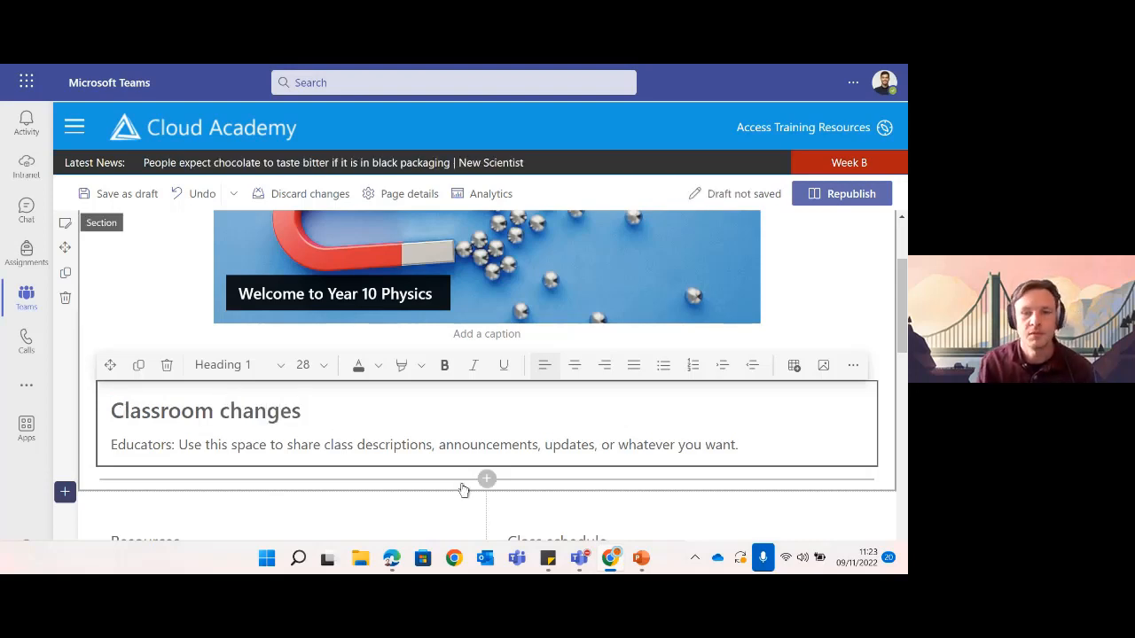
pyautogui.moveTo(747, 448); pyautogui.dragTo(105, 444)
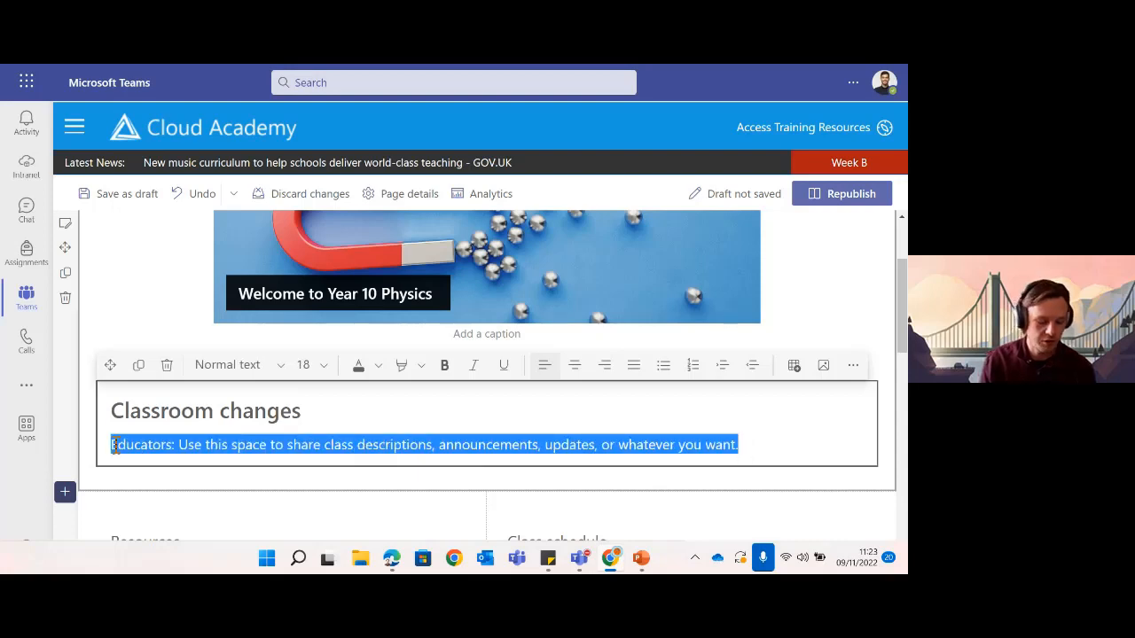
pyautogui.write('Week')
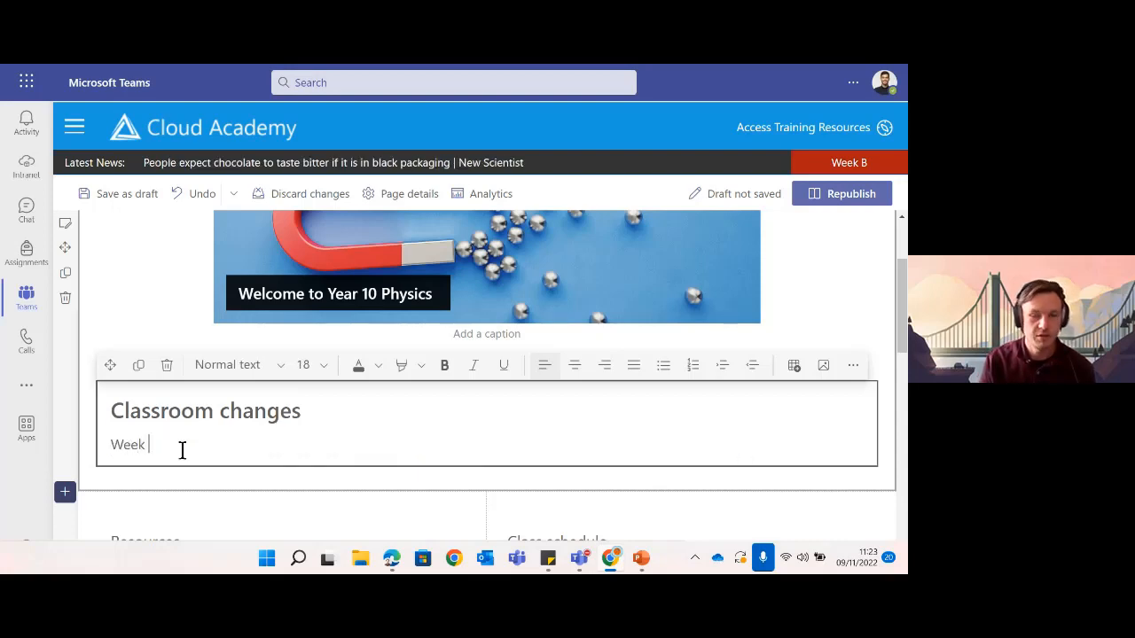
pyautogui.write(' A - ')
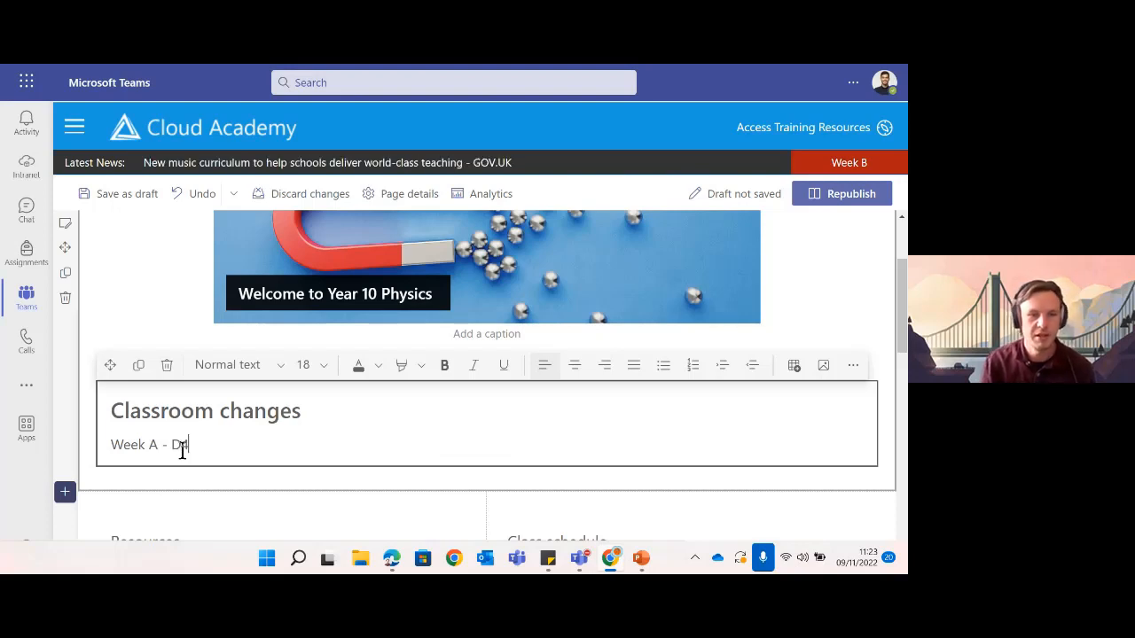
pyautogui.write('D')
pyautogui.press('Return')
pyautogui.write('Week')
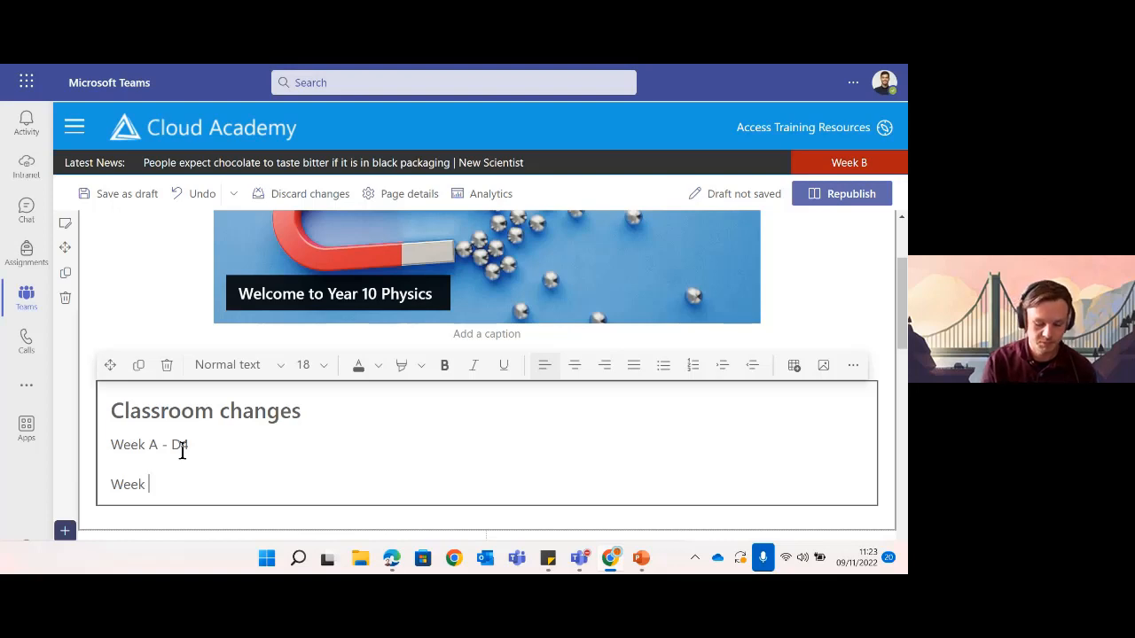
pyautogui.write(' B - ')
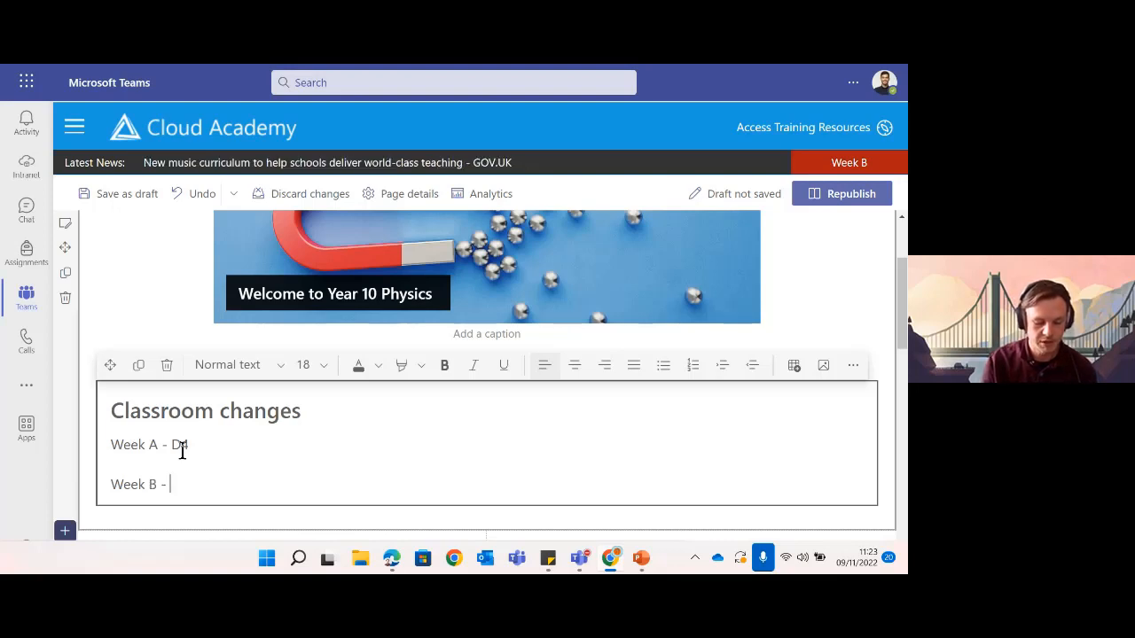
pyautogui.write('D7')
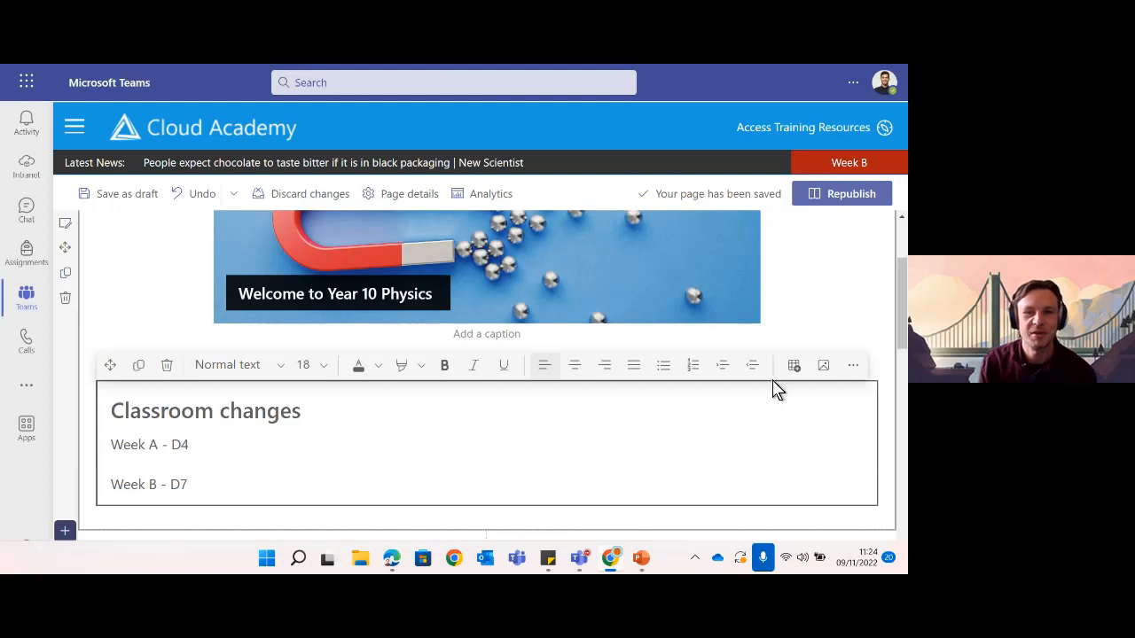
pyautogui.click(404, 441)
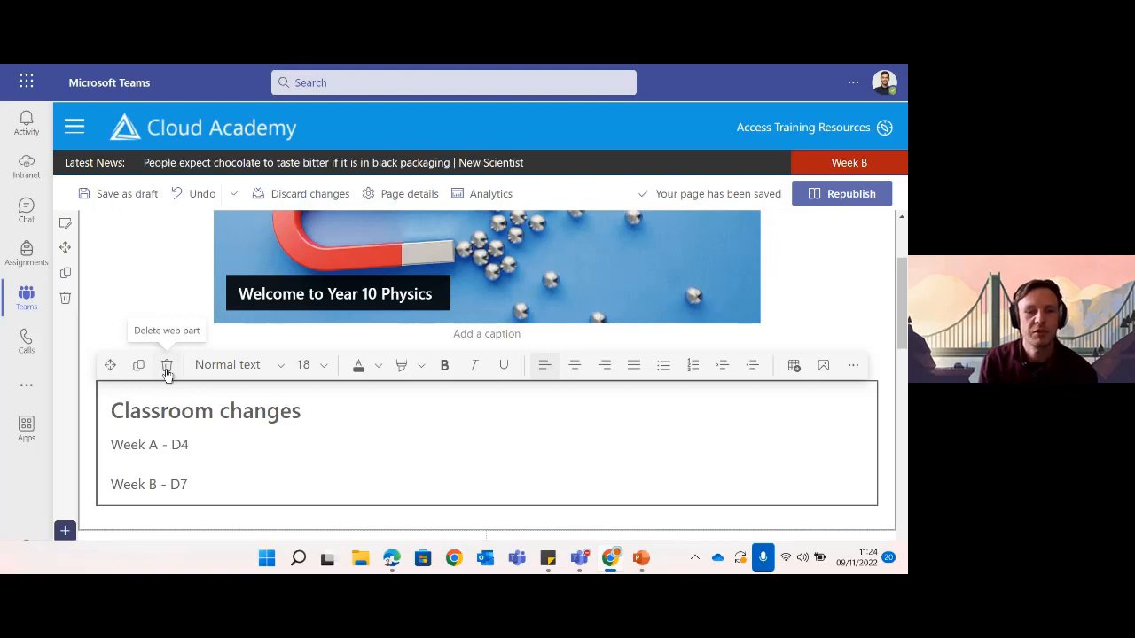
pyautogui.click(842, 195)
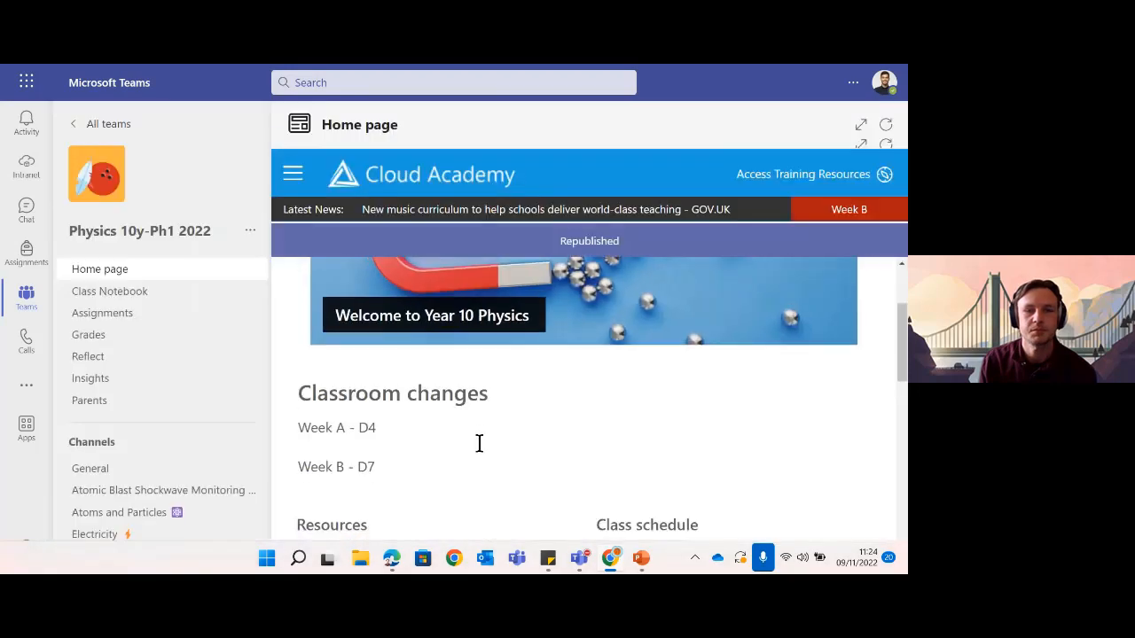
pyautogui.scroll(-3, 676, 474)
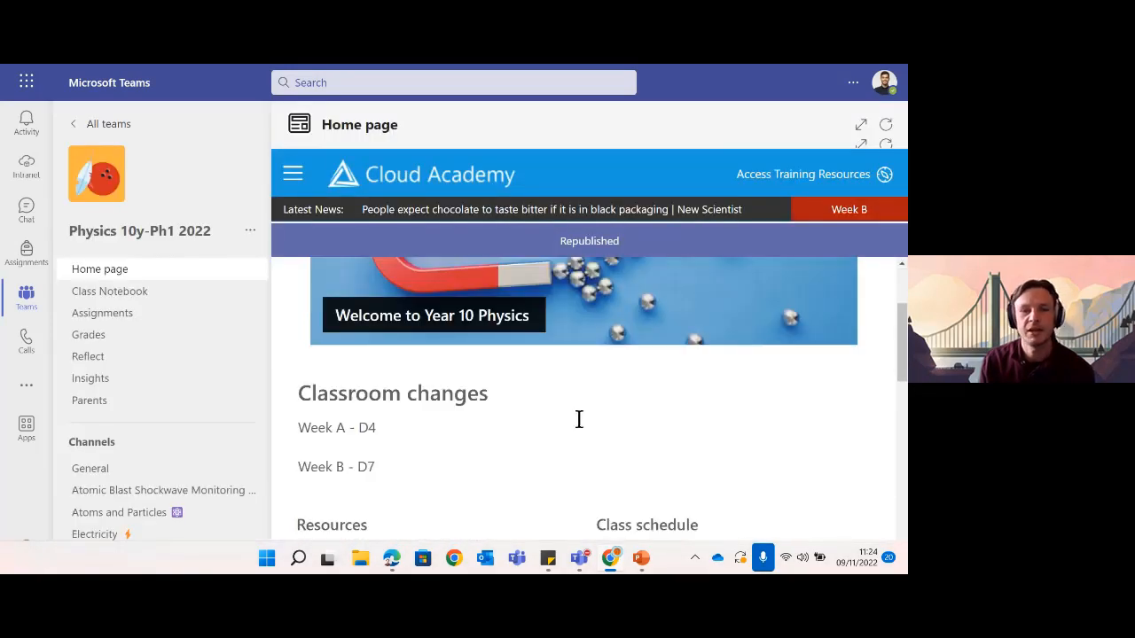
pyautogui.scroll(3, 577, 420)
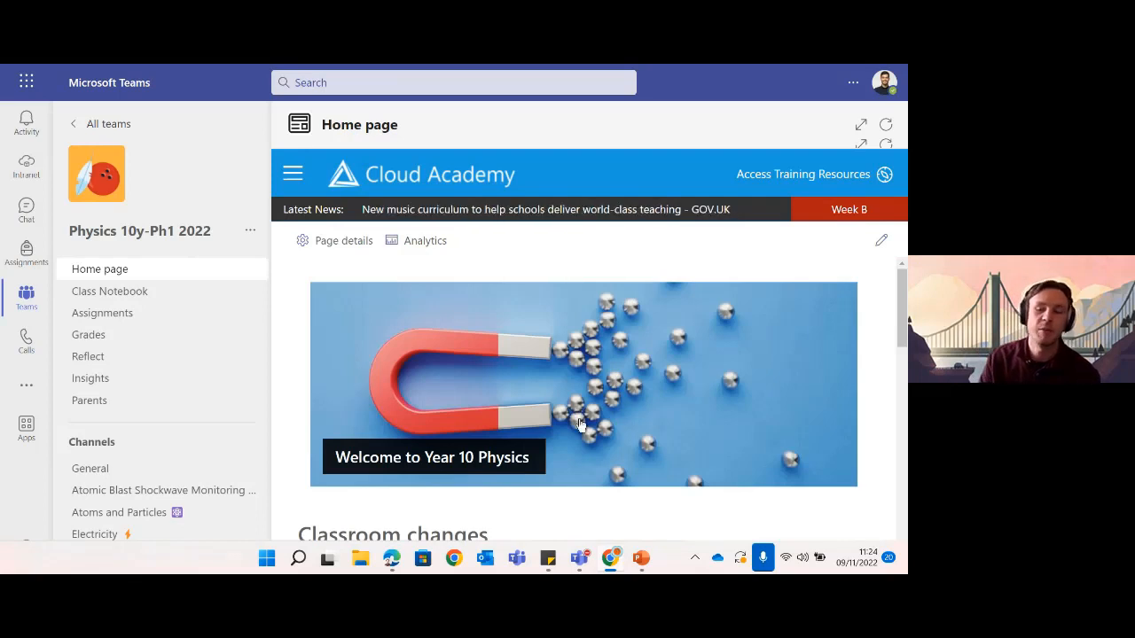
pyautogui.scroll(-3, 585, 422)
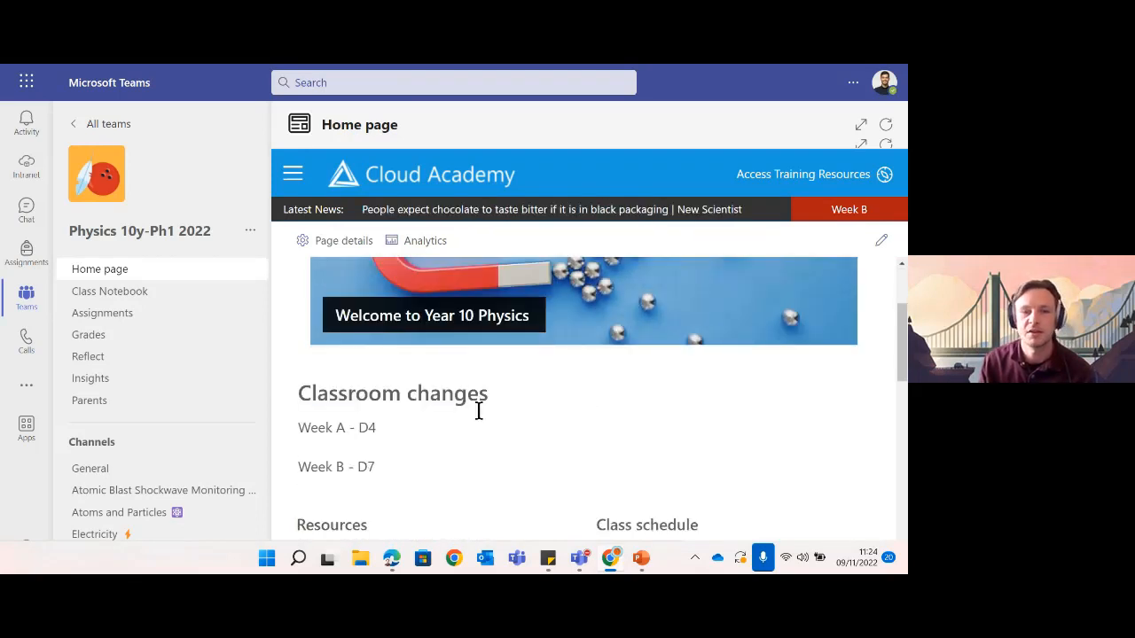
pyautogui.scroll(-2, 488, 417)
pyautogui.scroll(2, 590, 418)
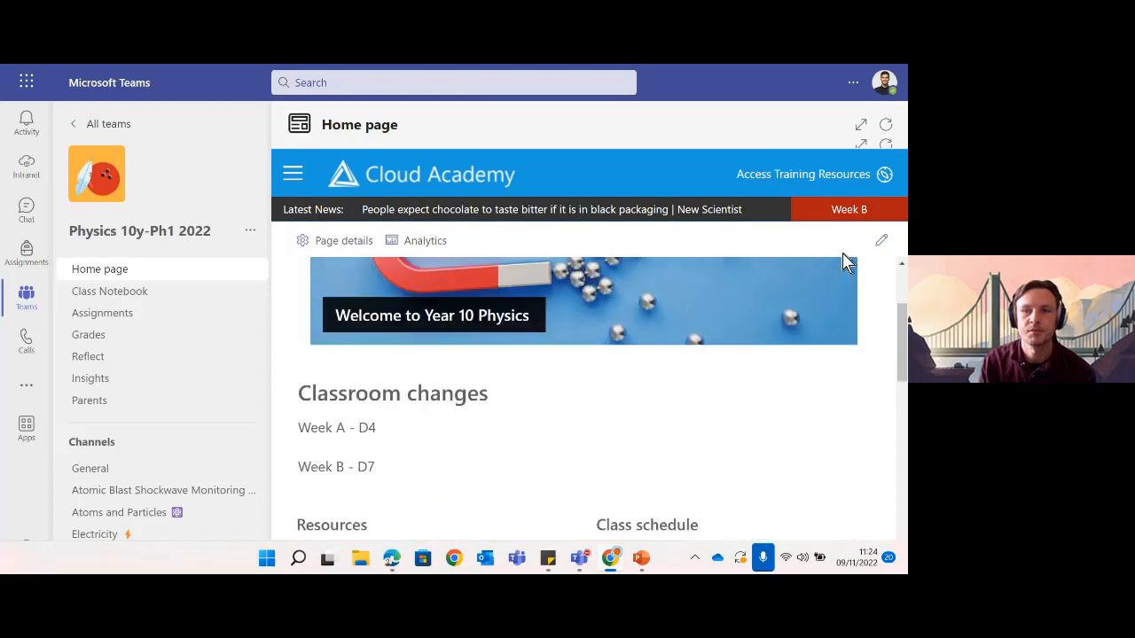
# - Switch the home page to edit mode and select the Resources quick links section
pyautogui.click(880, 240)
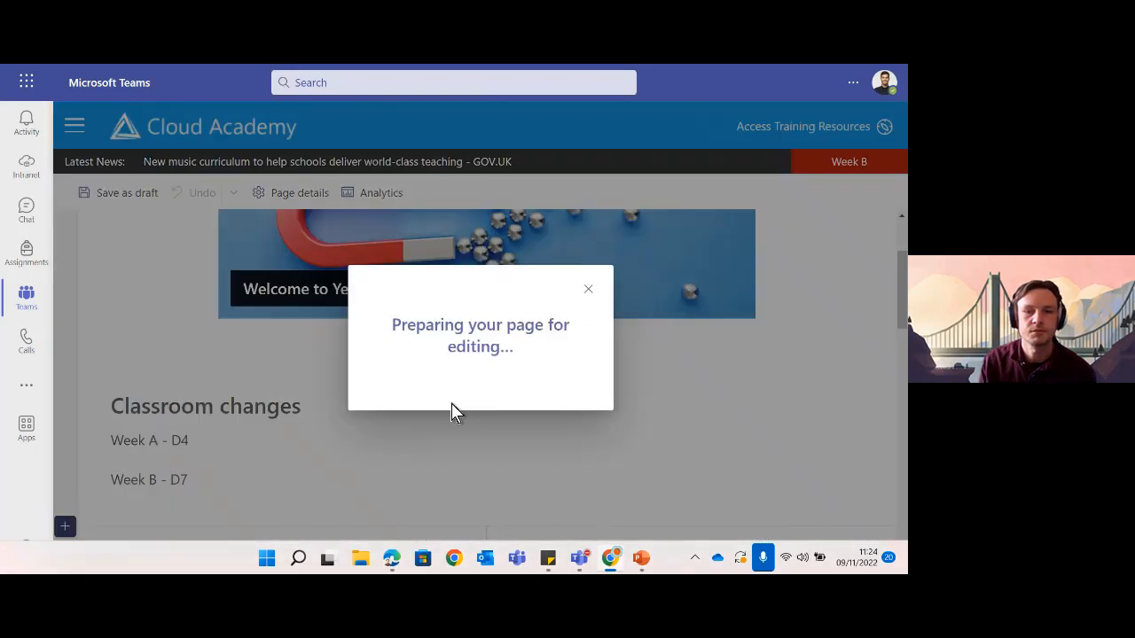
pyautogui.scroll(-3, 463, 380)
pyautogui.scroll(-3, 462, 380)
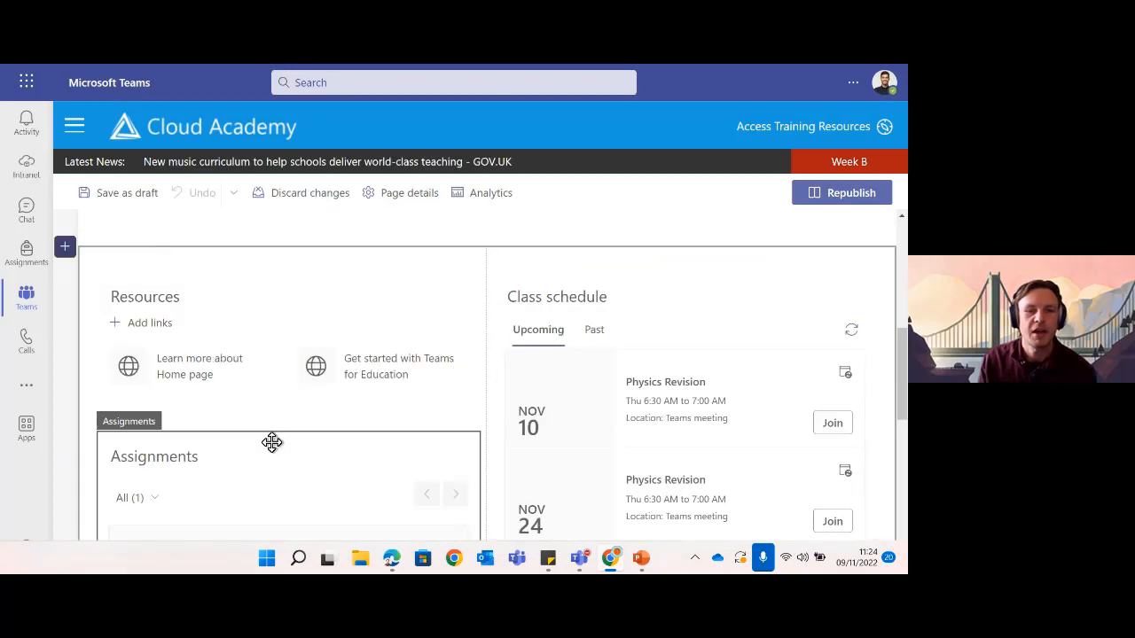
pyautogui.scroll(-3, 287, 355)
pyautogui.scroll(3, 585, 379)
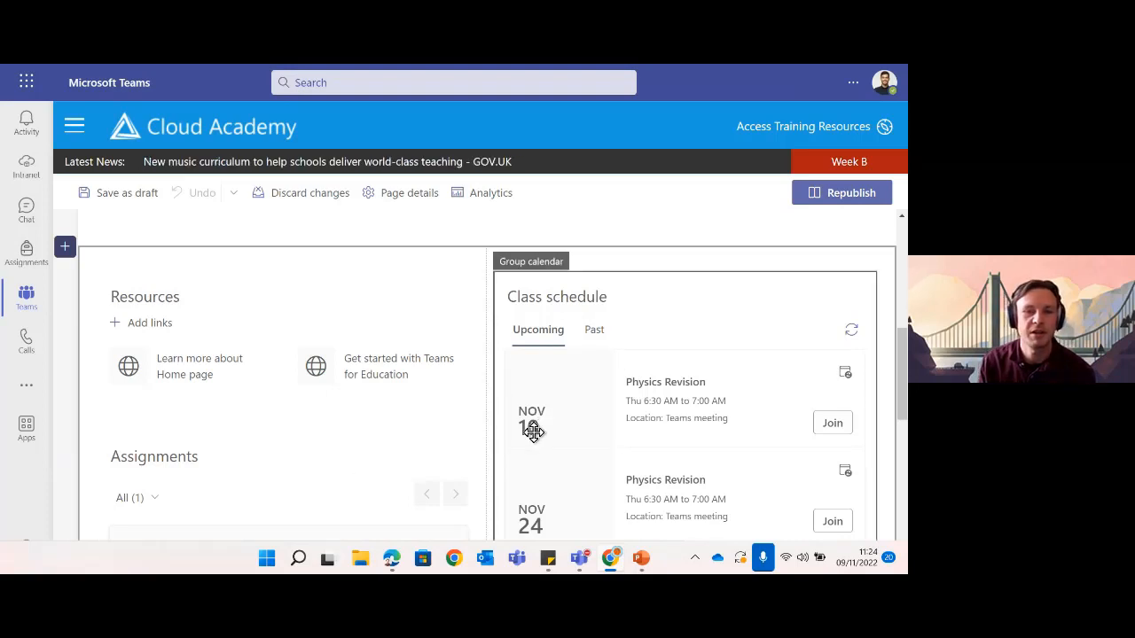
pyautogui.click(218, 300)
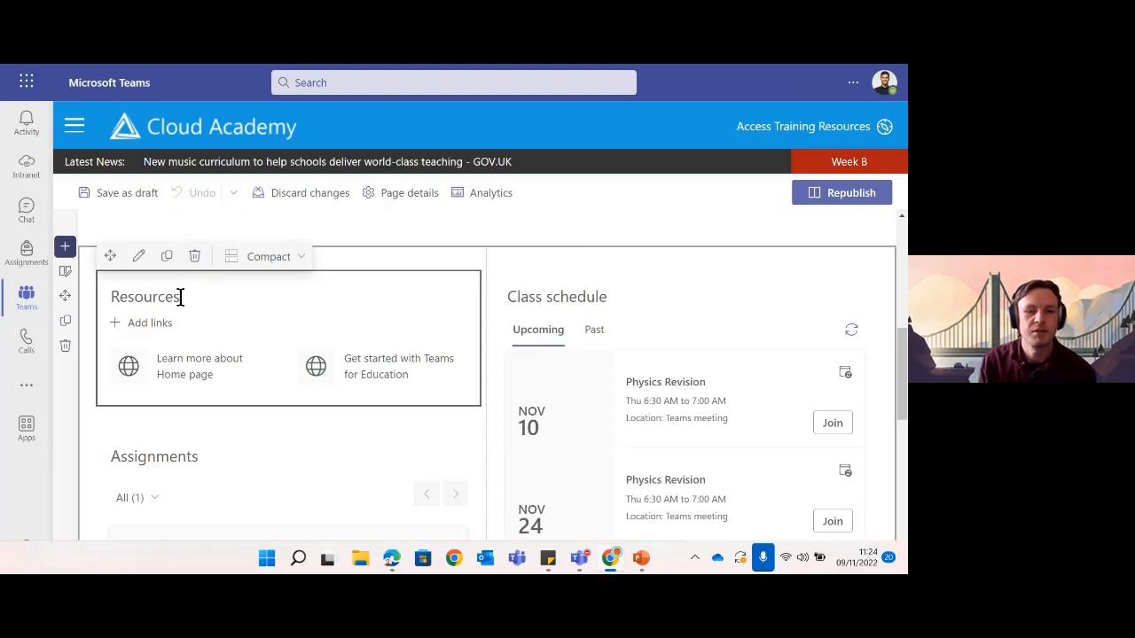
pyautogui.moveTo(561, 564)
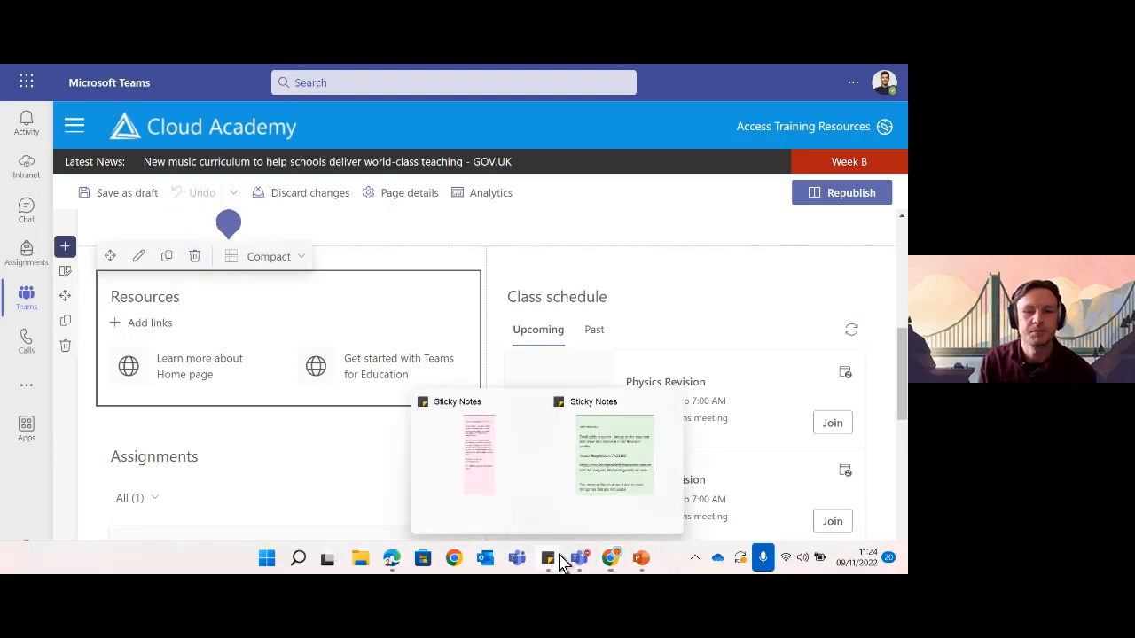
pyautogui.click(615, 479)
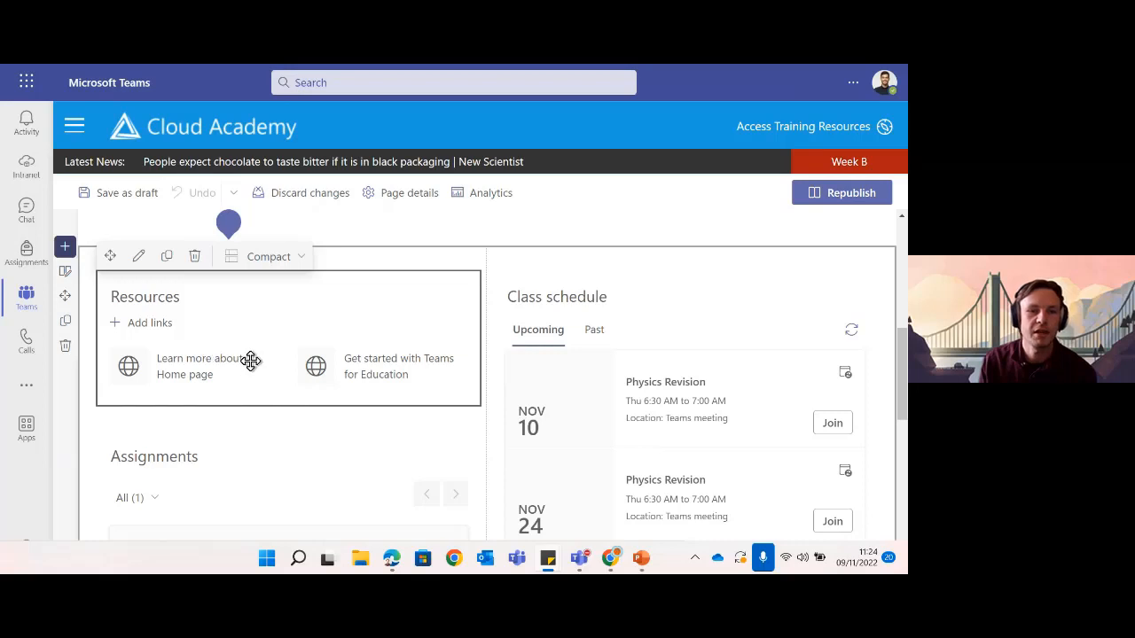
# - Start a new Resources link from a web address, pasting the CAA_Subjects_PH site's Home.aspx URL
pyautogui.click(141, 323)
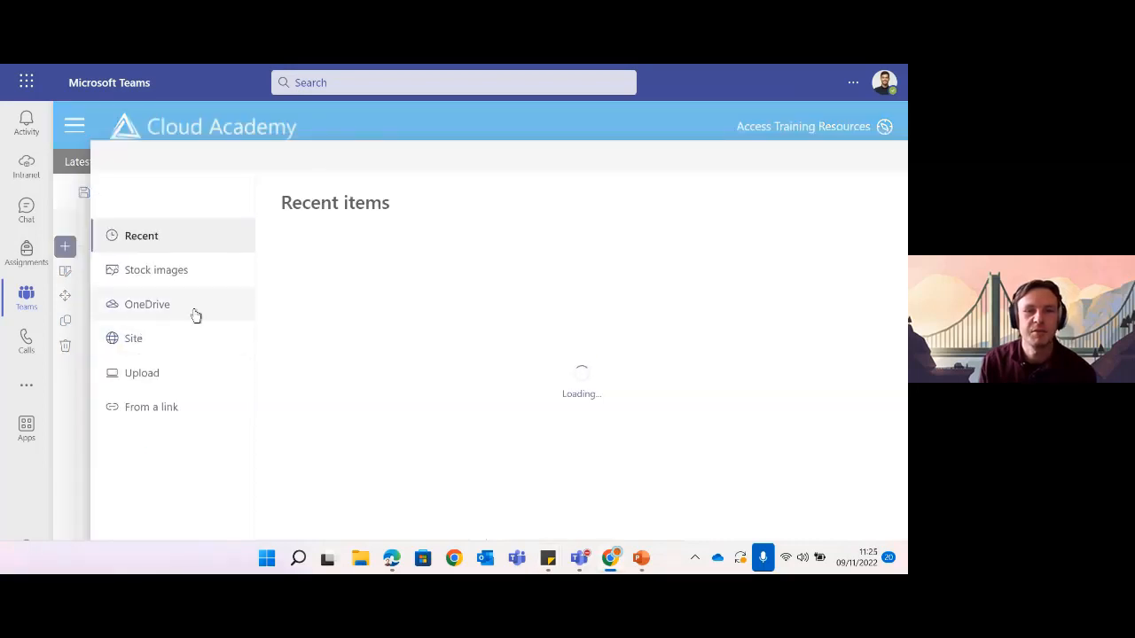
pyautogui.click(163, 418)
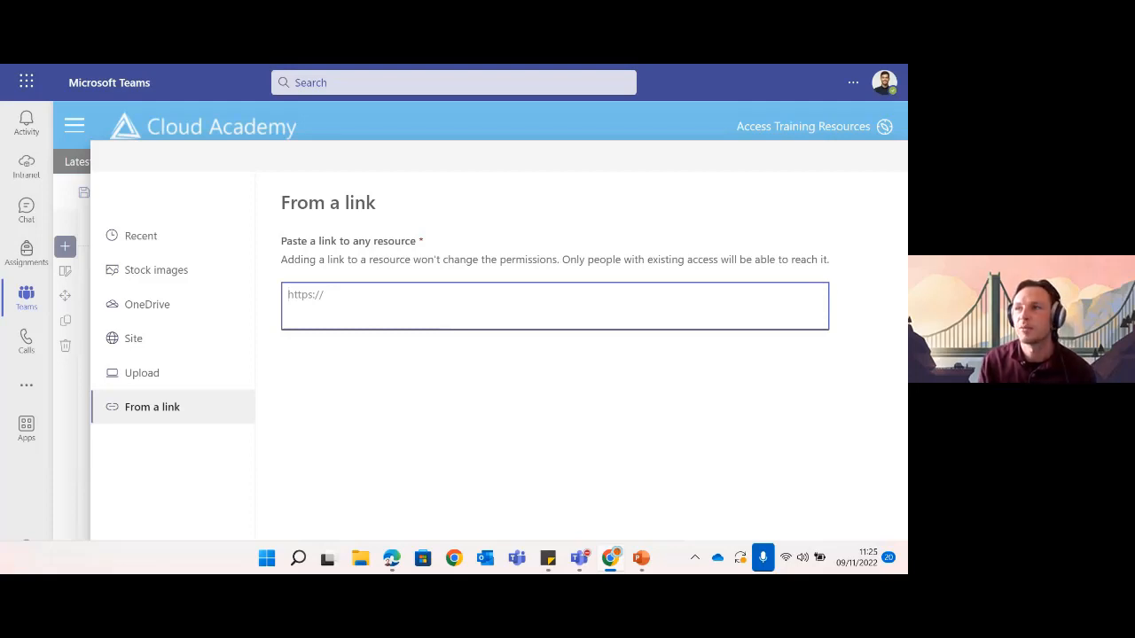
pyautogui.hotkey('alt', 'Tab')
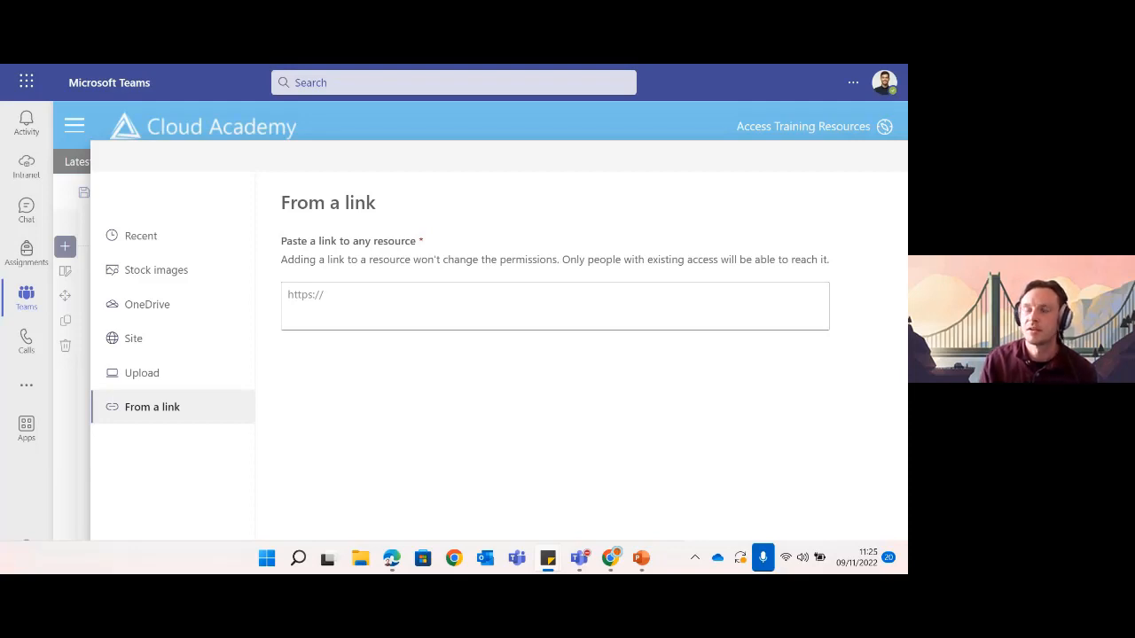
pyautogui.click(306, 291)
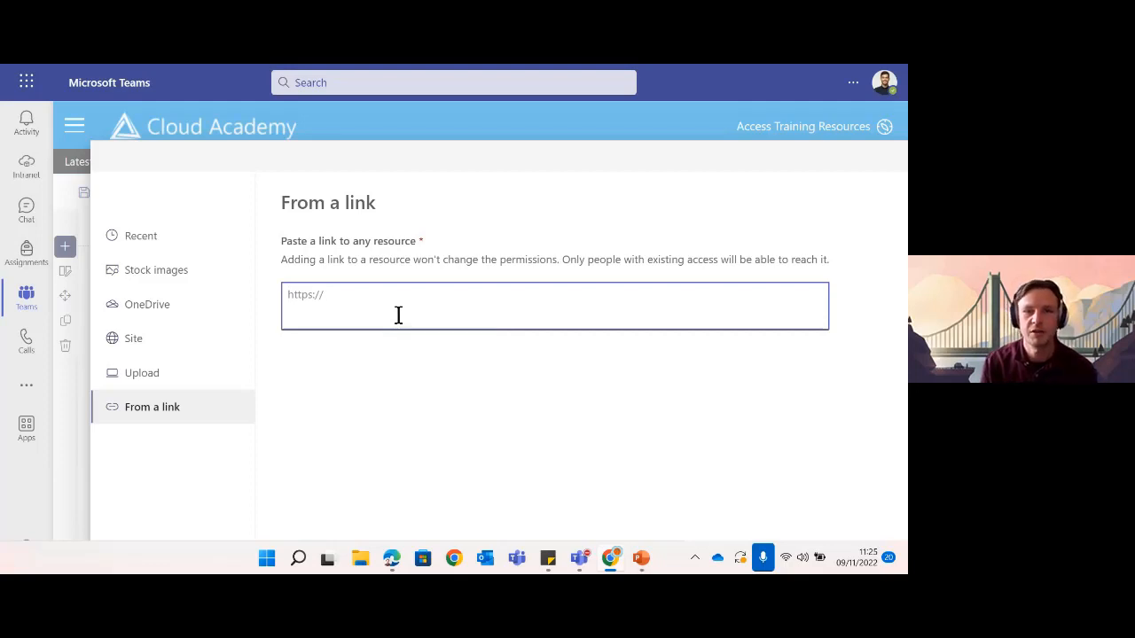
pyautogui.write('https://clouddesignboxltd.sharepoint.com/sites/CAA_Subjects_PH/SitePages/Home.aspx')
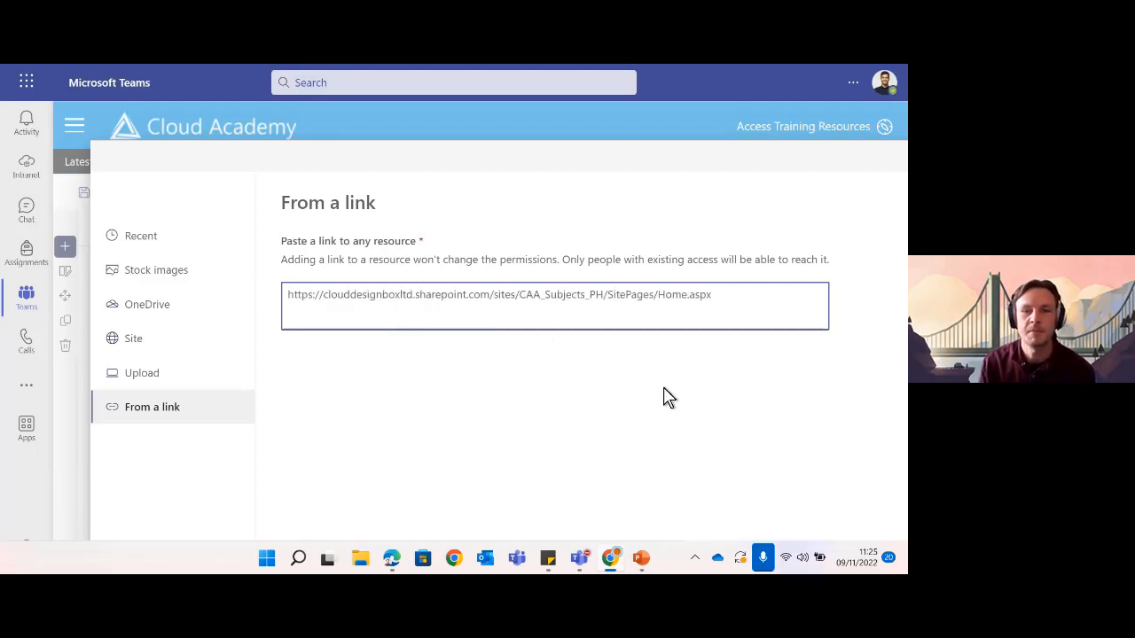
pyautogui.click(642, 167)
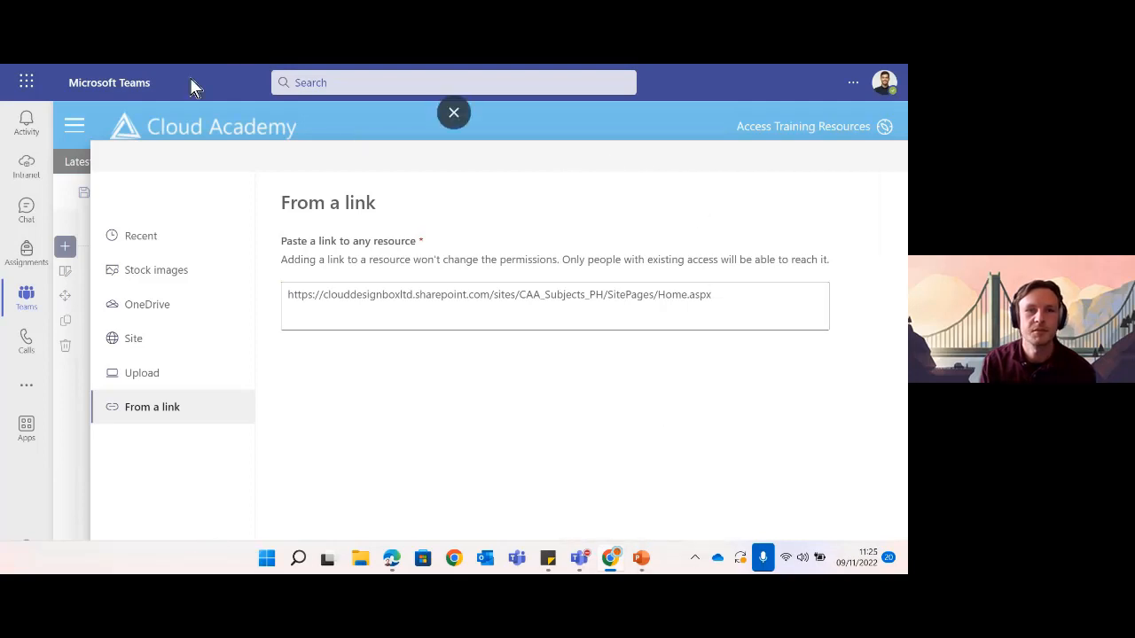
pyautogui.click(459, 115)
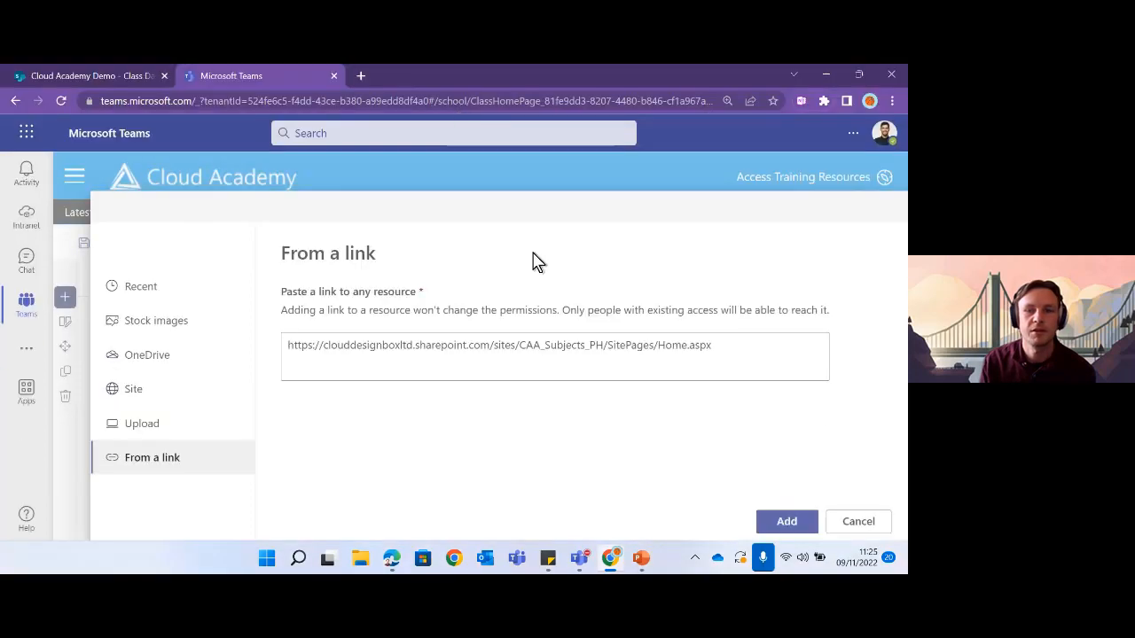
# - Add the pasted Physics Home link to Resources and open its link settings
pyautogui.click(785, 522)
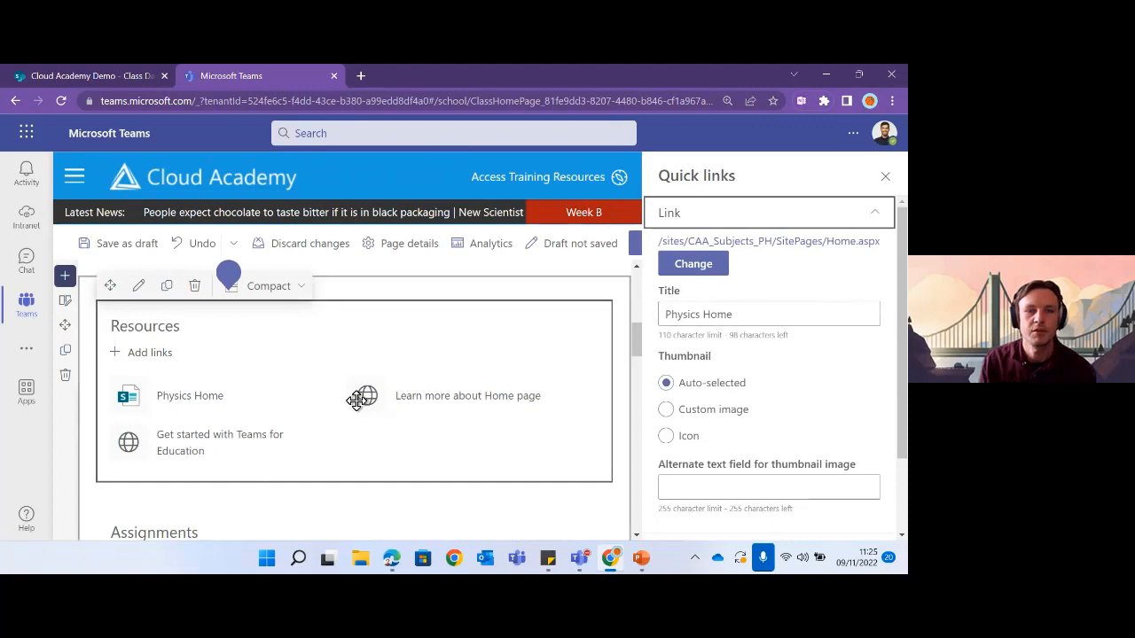
pyautogui.click(194, 399)
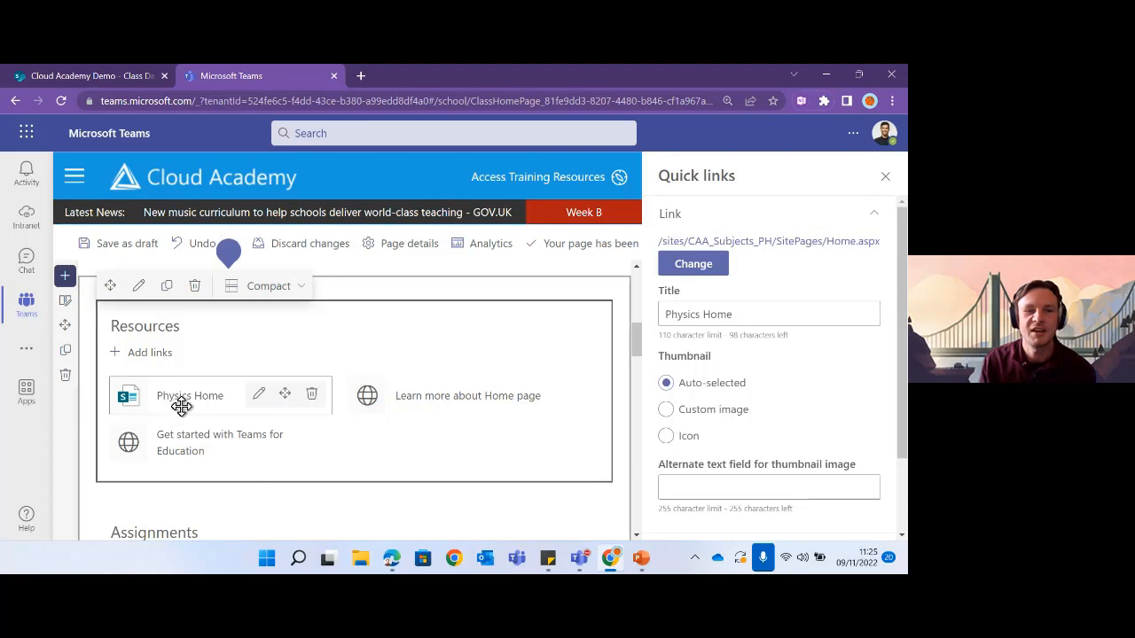
pyautogui.click(423, 398)
pyautogui.click(229, 435)
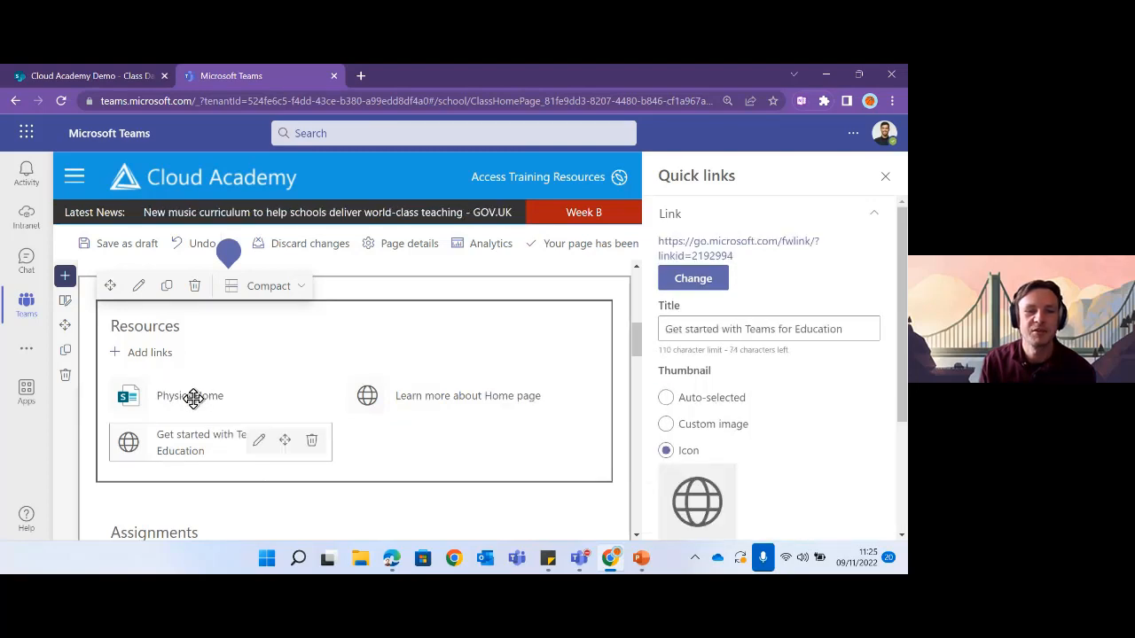
pyautogui.click(193, 398)
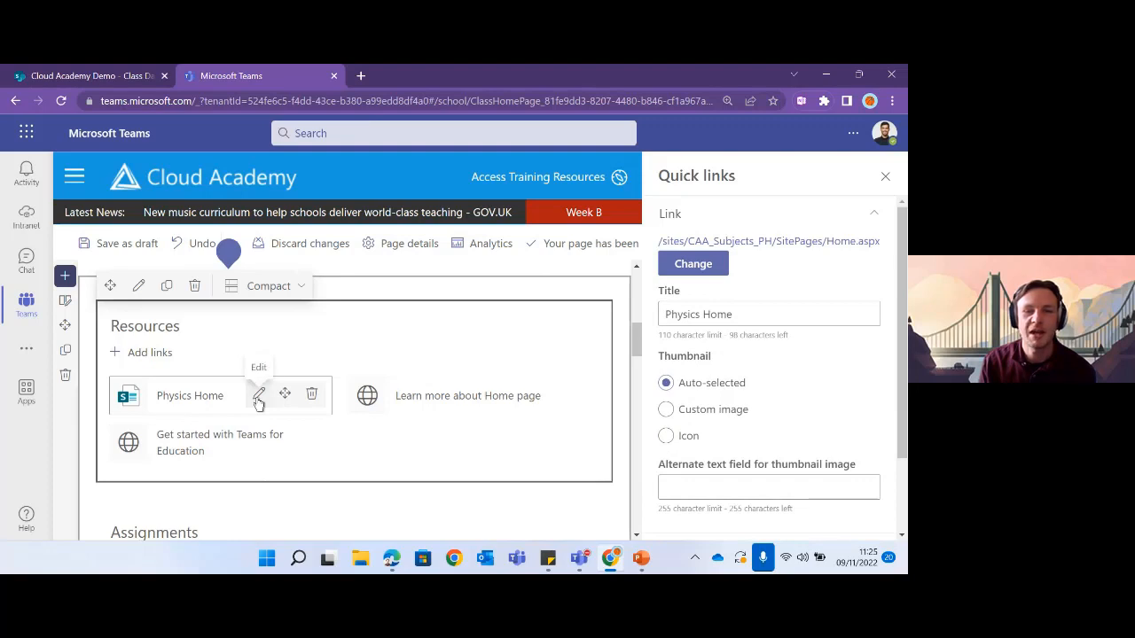
# - Retitle the link 'Physics Resources' and switch its thumbnail to an icon
pyautogui.click(749, 314)
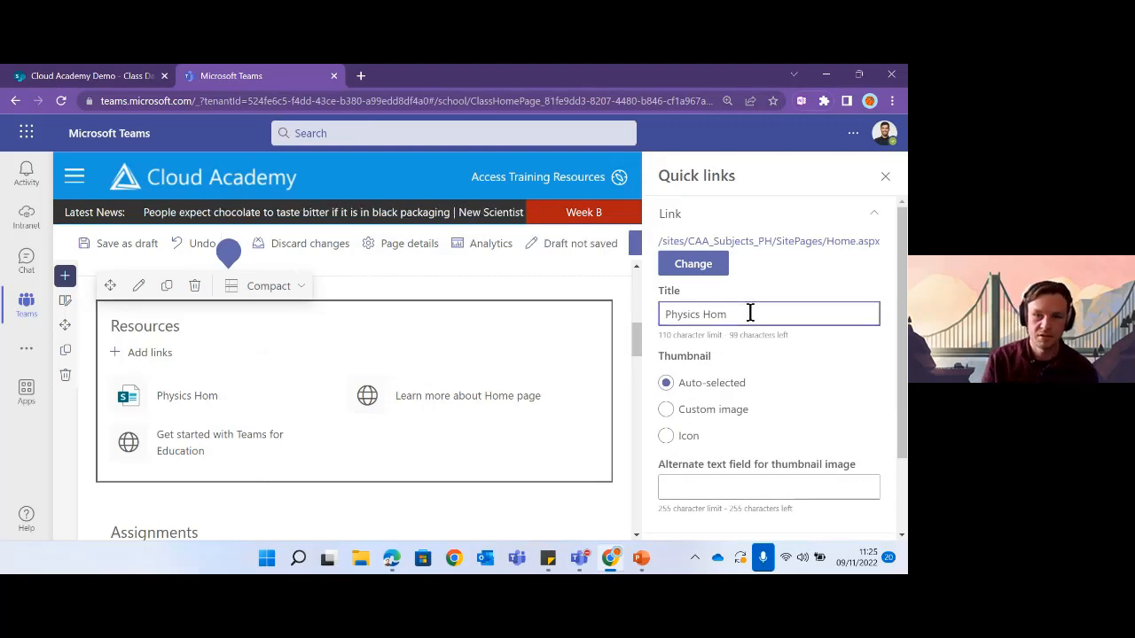
pyautogui.press('BackSpace')
pyautogui.press('BackSpace')
pyautogui.press('BackSpace')
pyautogui.press('BackSpace')
pyautogui.write('Resources')
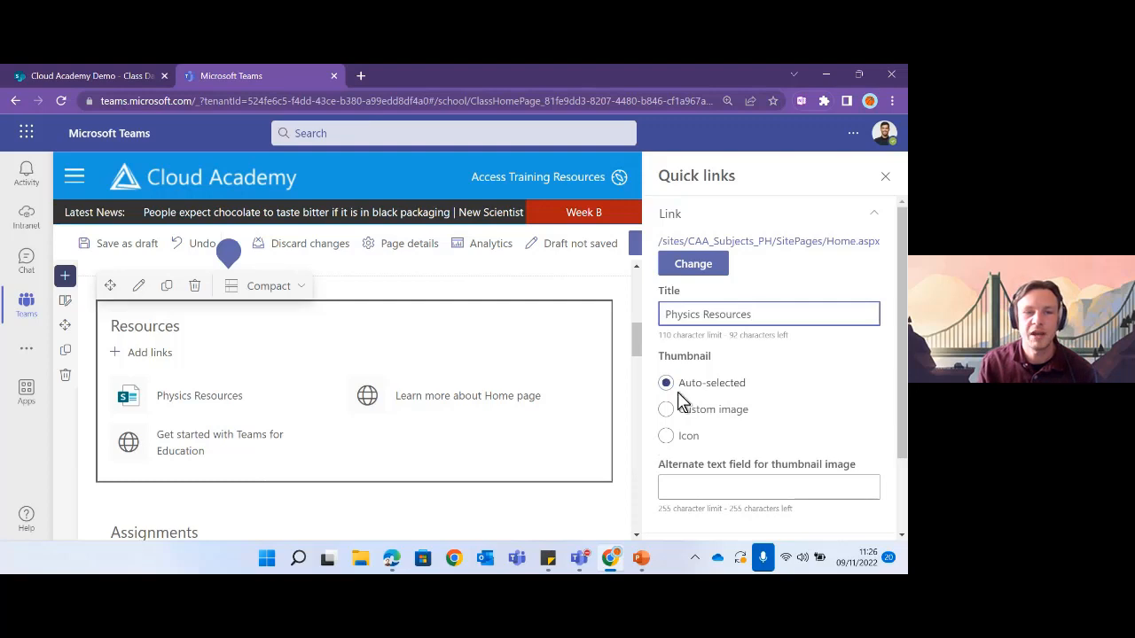
pyautogui.click(666, 436)
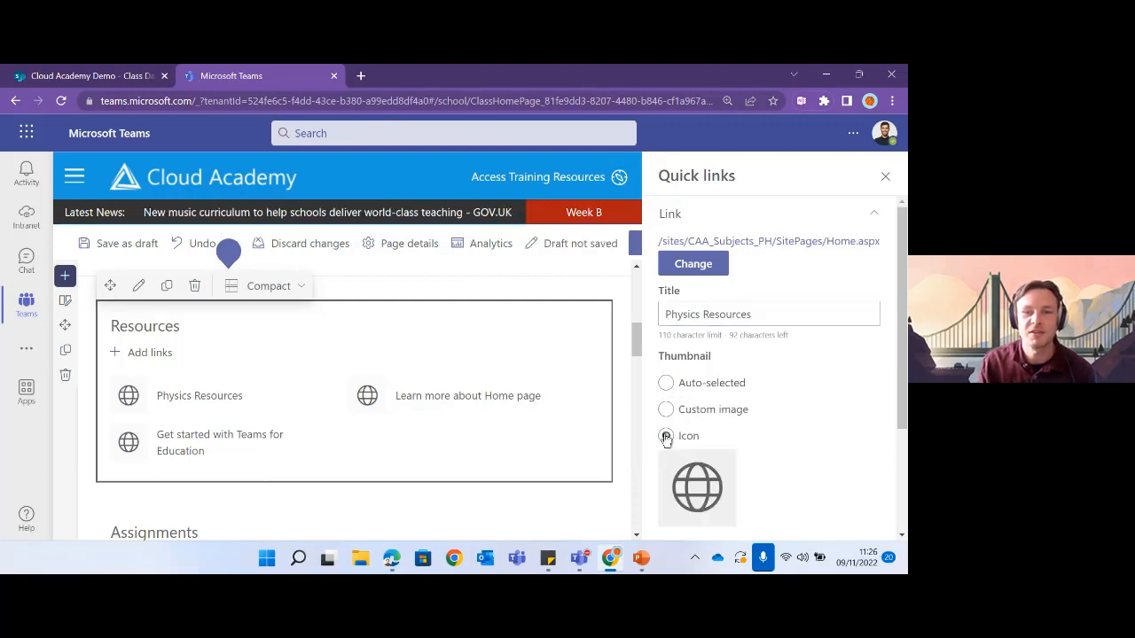
pyautogui.scroll(-2, 722, 425)
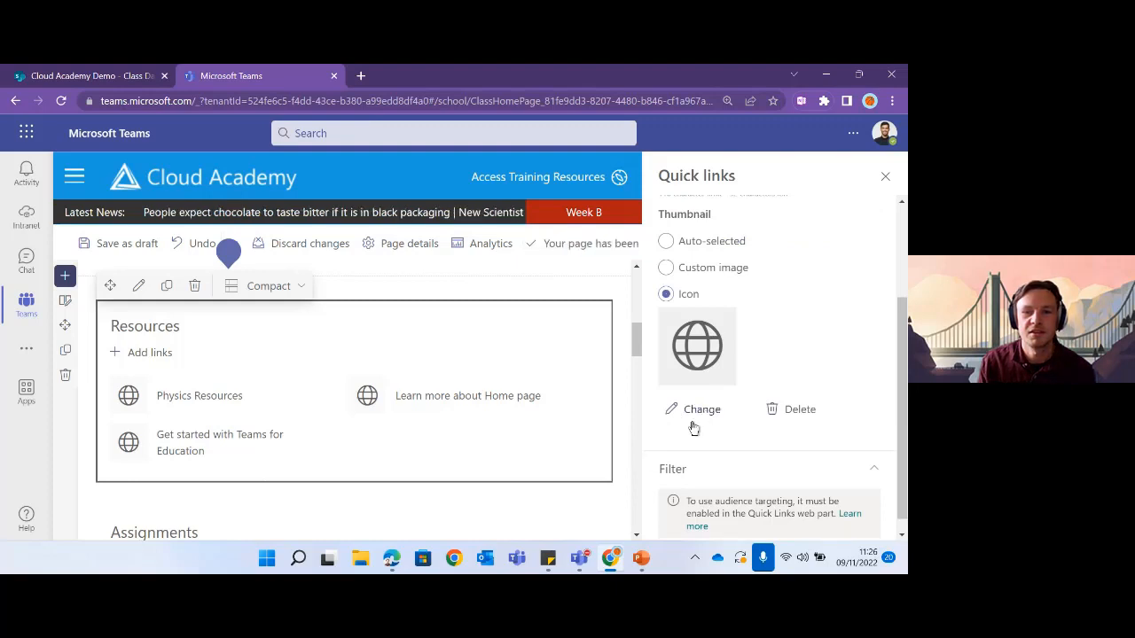
# - Search icons for 'book', apply bookanswers to the Physics Resources link, and close the Quick links pane
pyautogui.click(696, 410)
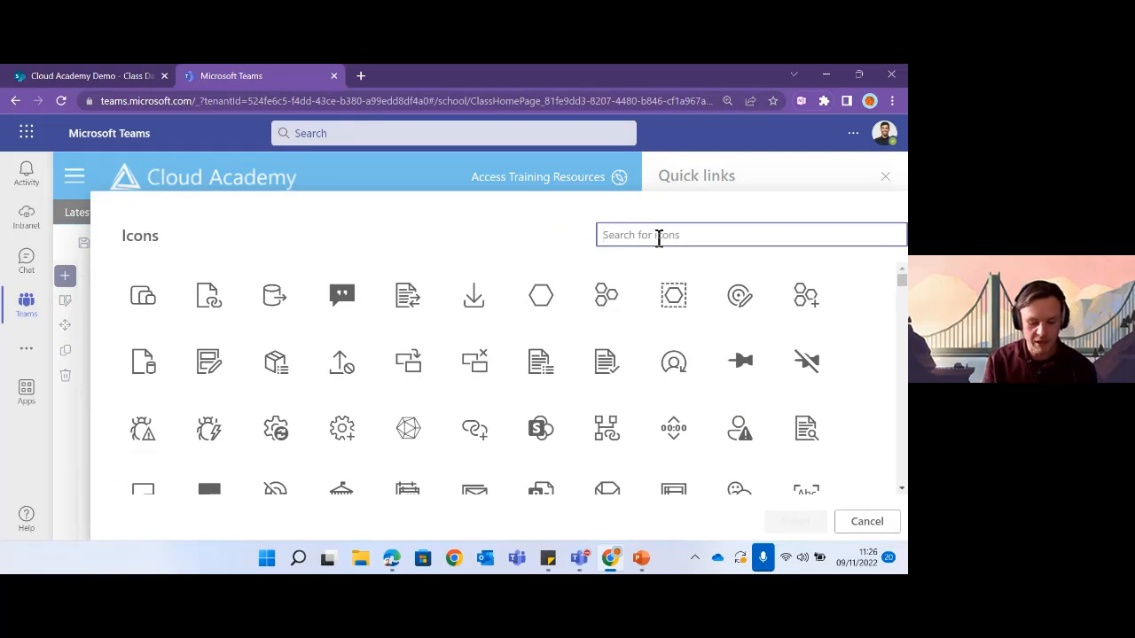
pyautogui.write('book')
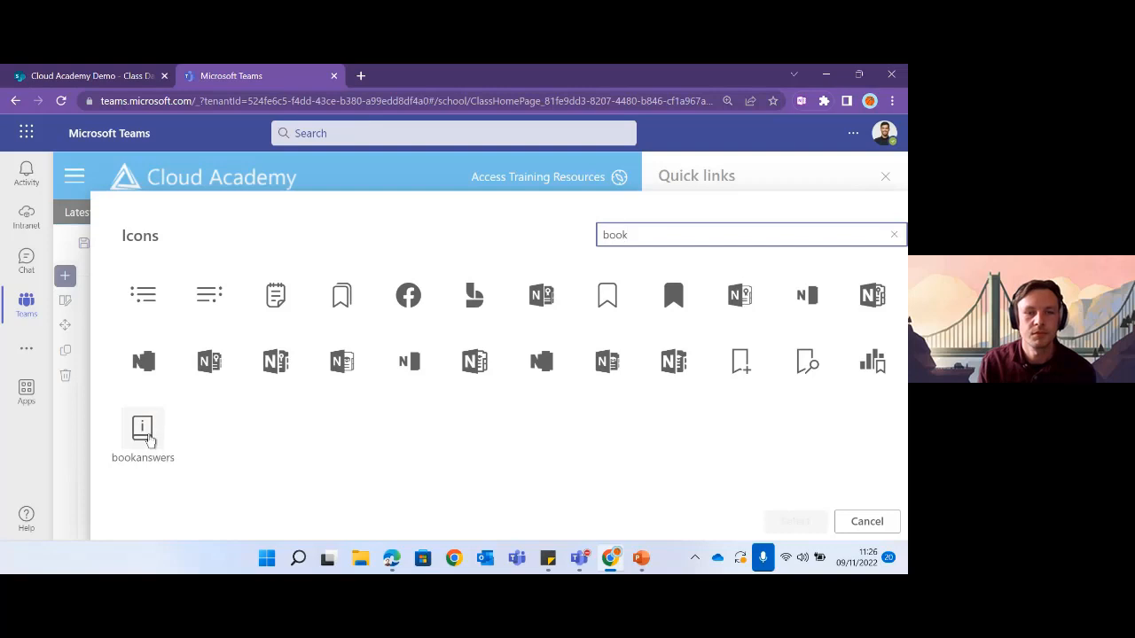
pyautogui.click(149, 441)
pyautogui.click(795, 522)
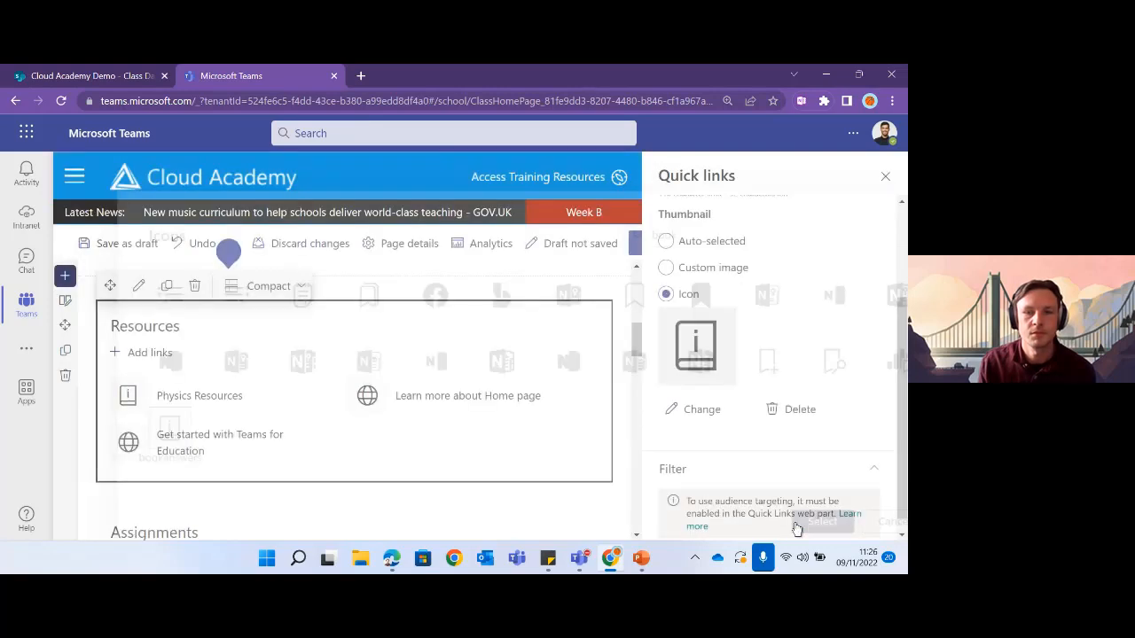
pyautogui.click(886, 181)
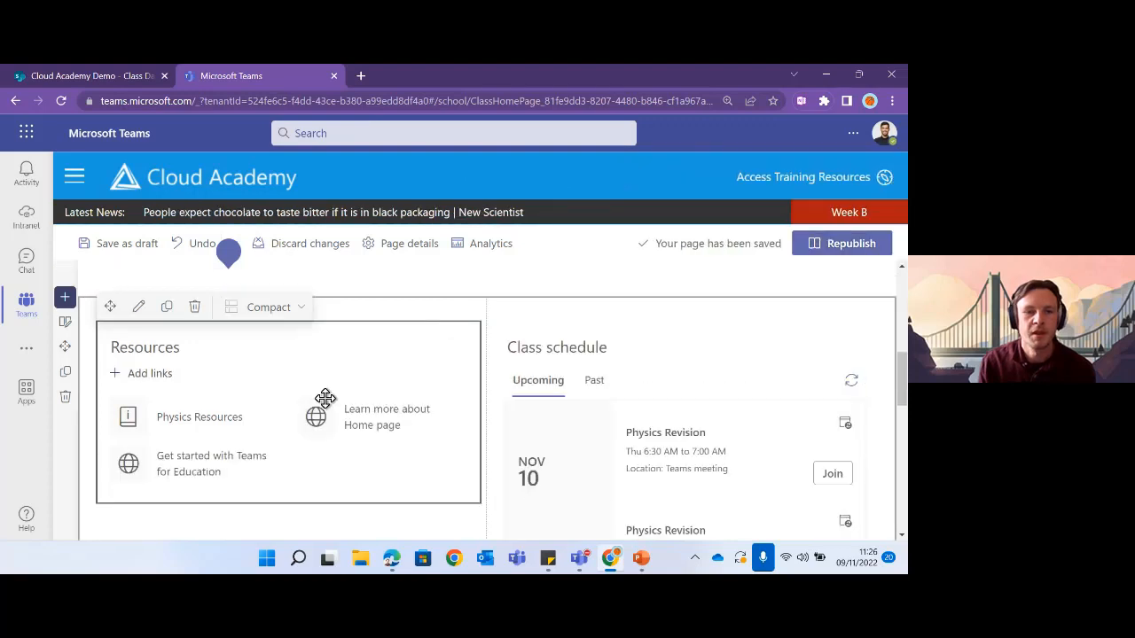
# - Delete the 'Learn more about Home page' link and open the 'Get started with Teams for Education' link's settings
pyautogui.moveTo(350, 415)
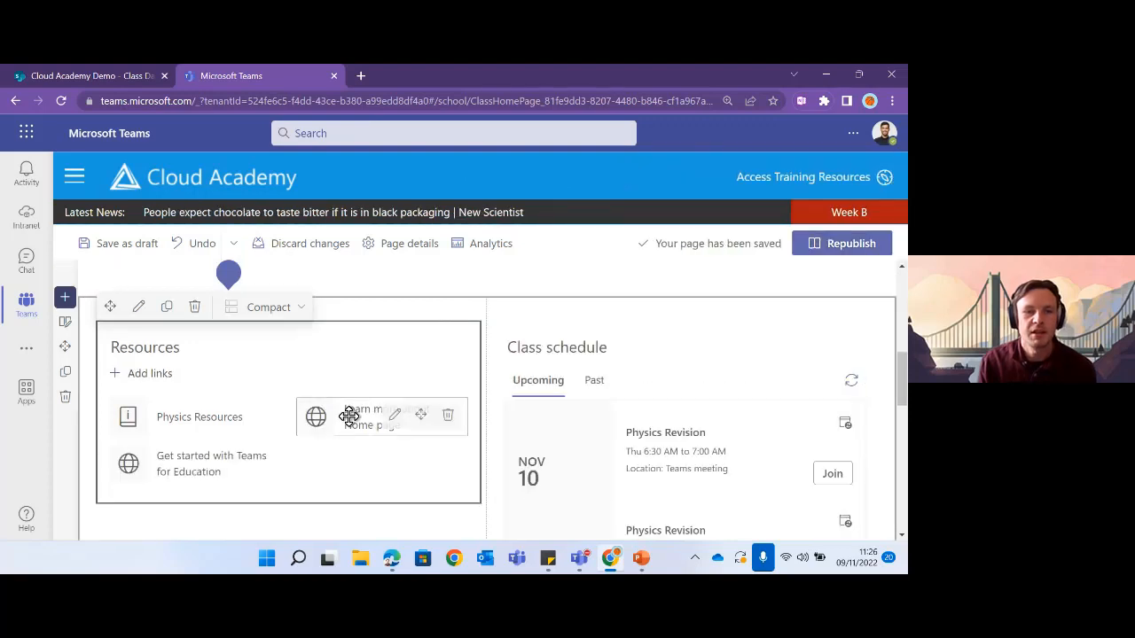
pyautogui.click(445, 417)
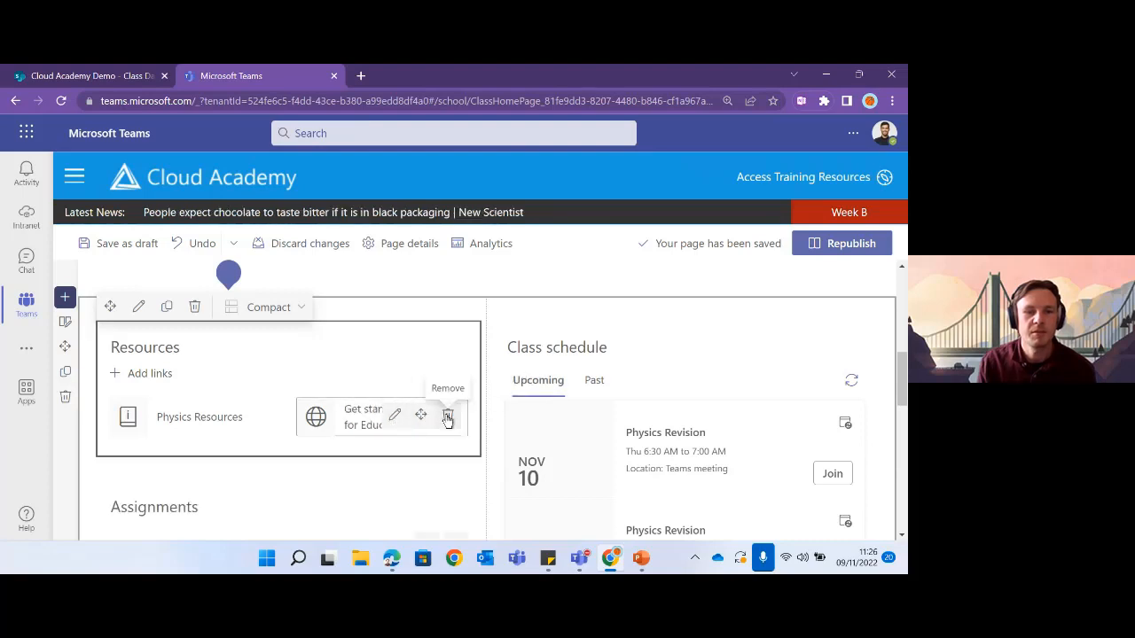
pyautogui.click(395, 416)
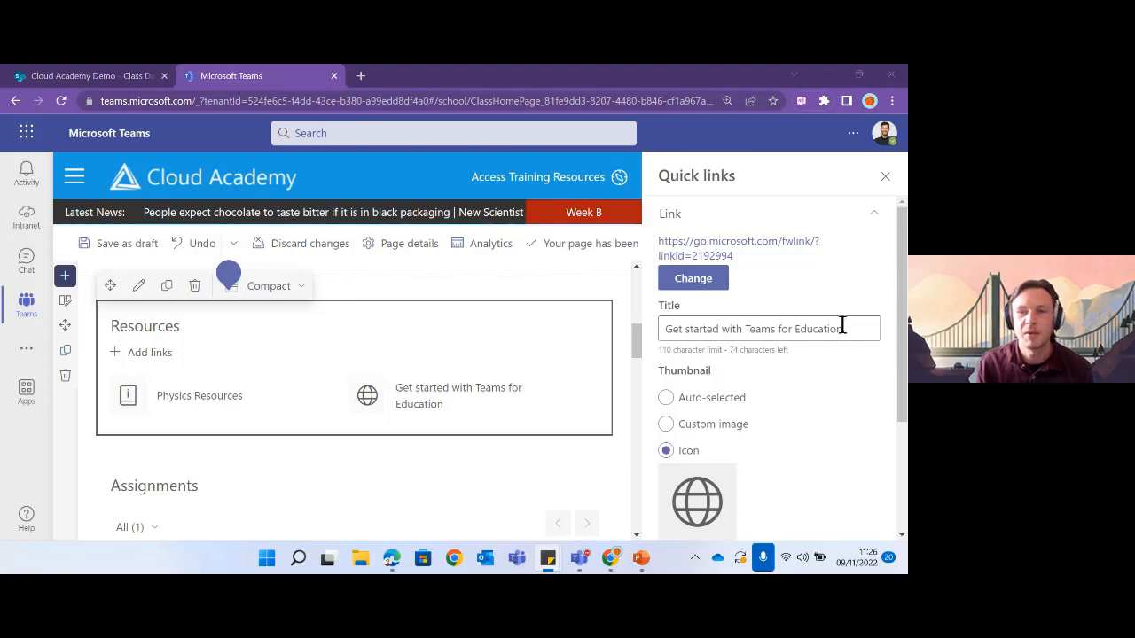
pyautogui.moveTo(845, 326); pyautogui.dragTo(673, 329)
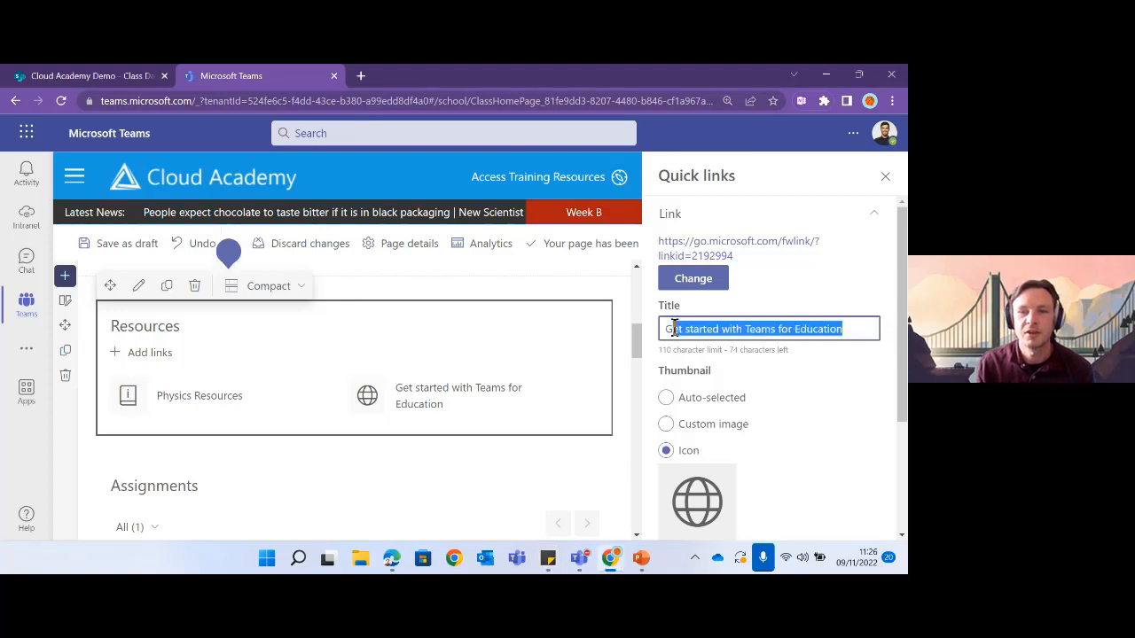
pyautogui.click(768, 298)
# - Replace the link's destination with the pasted Flipgrid web address
pyautogui.click(699, 285)
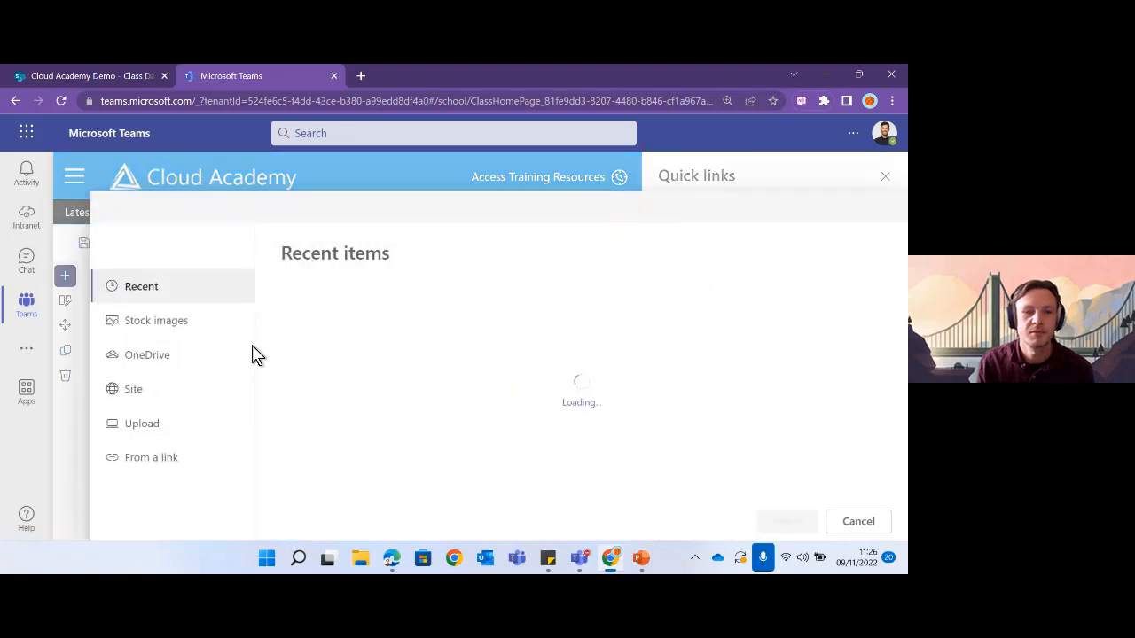
pyautogui.click(152, 457)
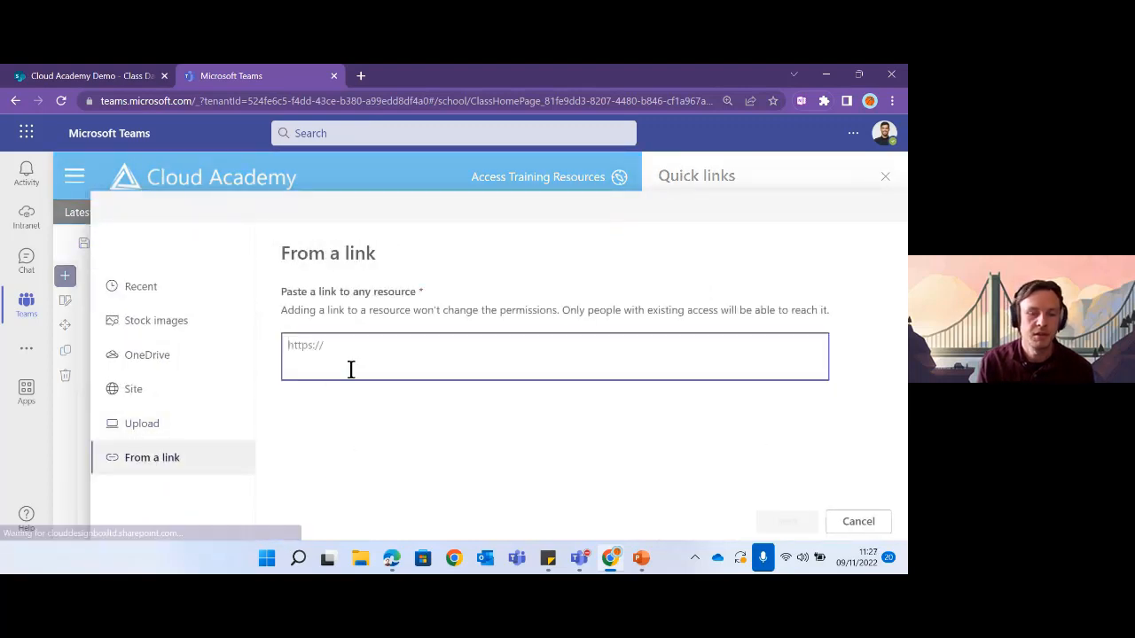
pyautogui.click(329, 345)
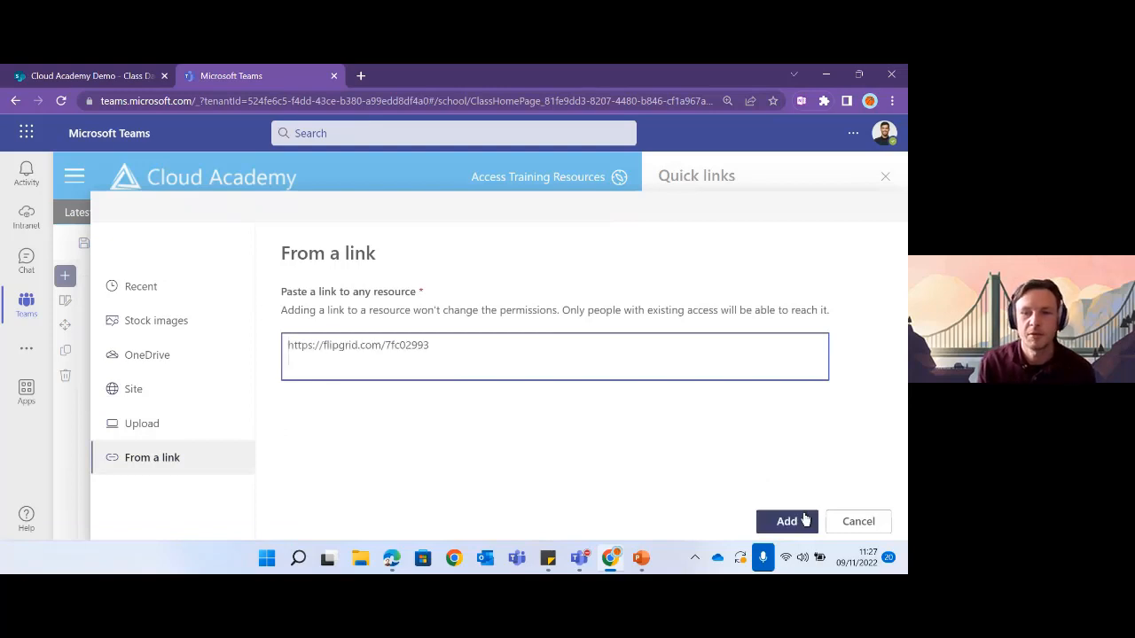
pyautogui.click(786, 521)
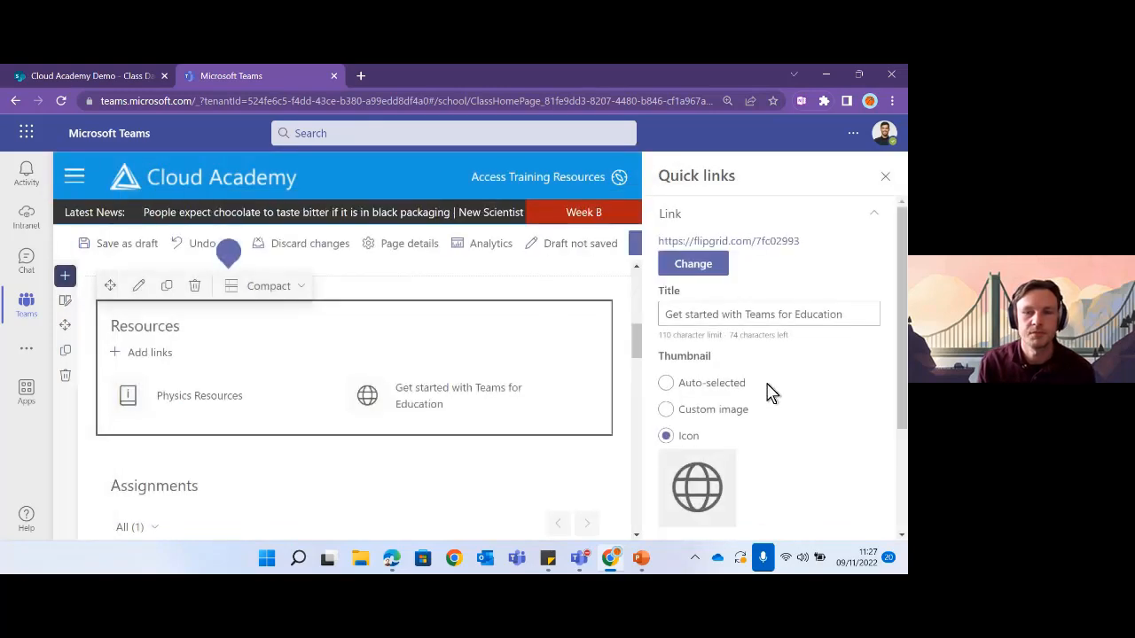
# - Retitle the link 'Flip Grid - Physics', accepting the spelling correction
pyautogui.moveTo(846, 314); pyautogui.dragTo(660, 316)
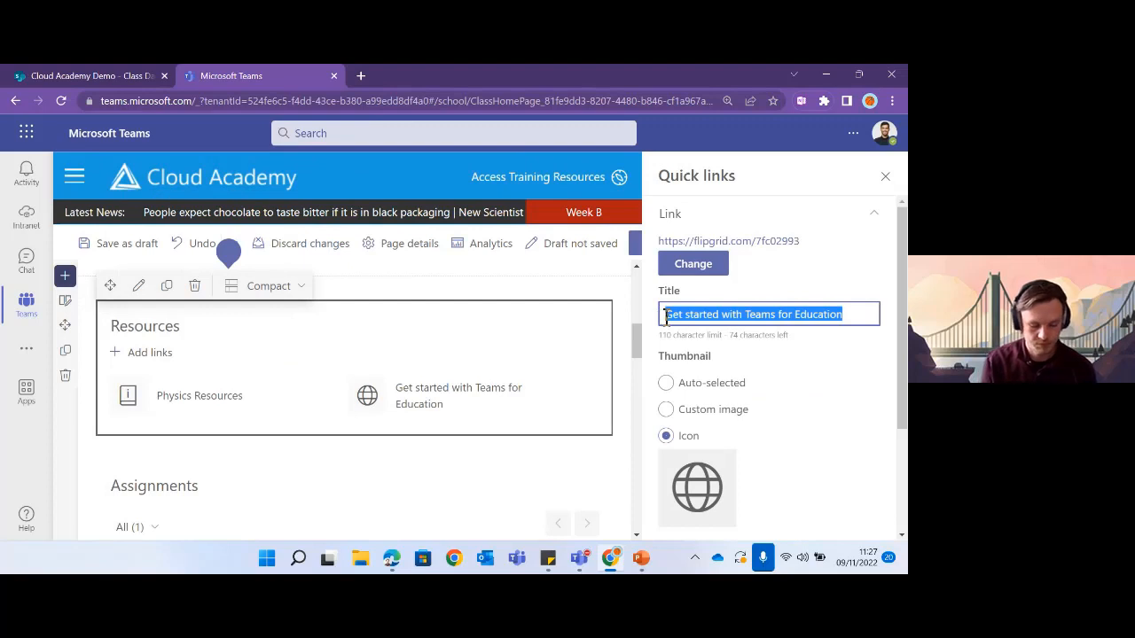
pyautogui.write('FlipGr')
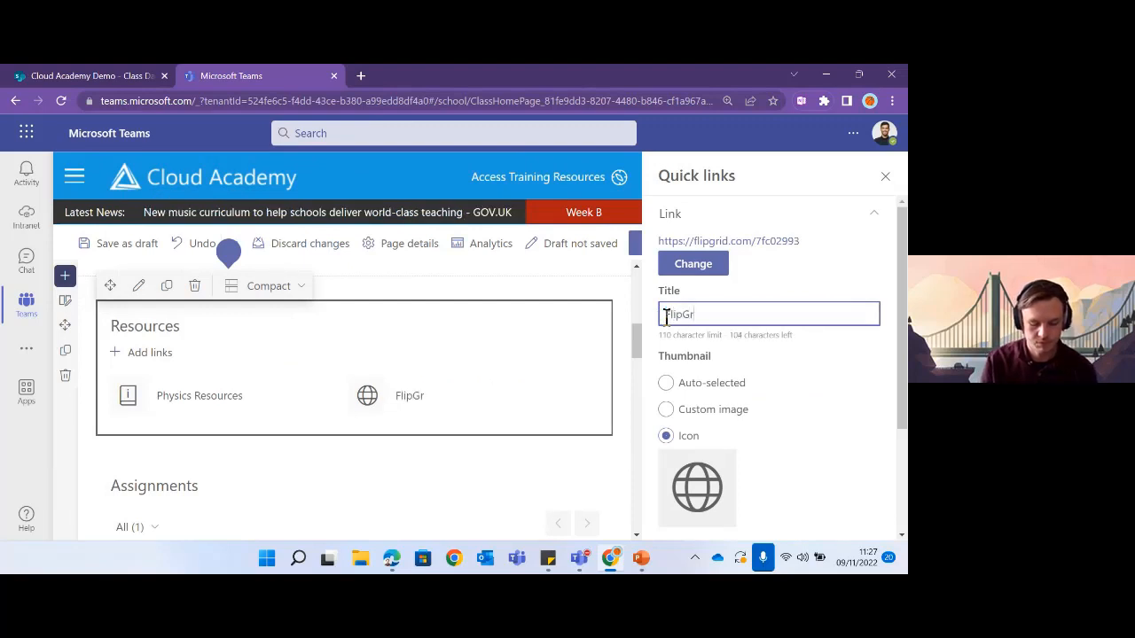
pyautogui.write('id - Physic')
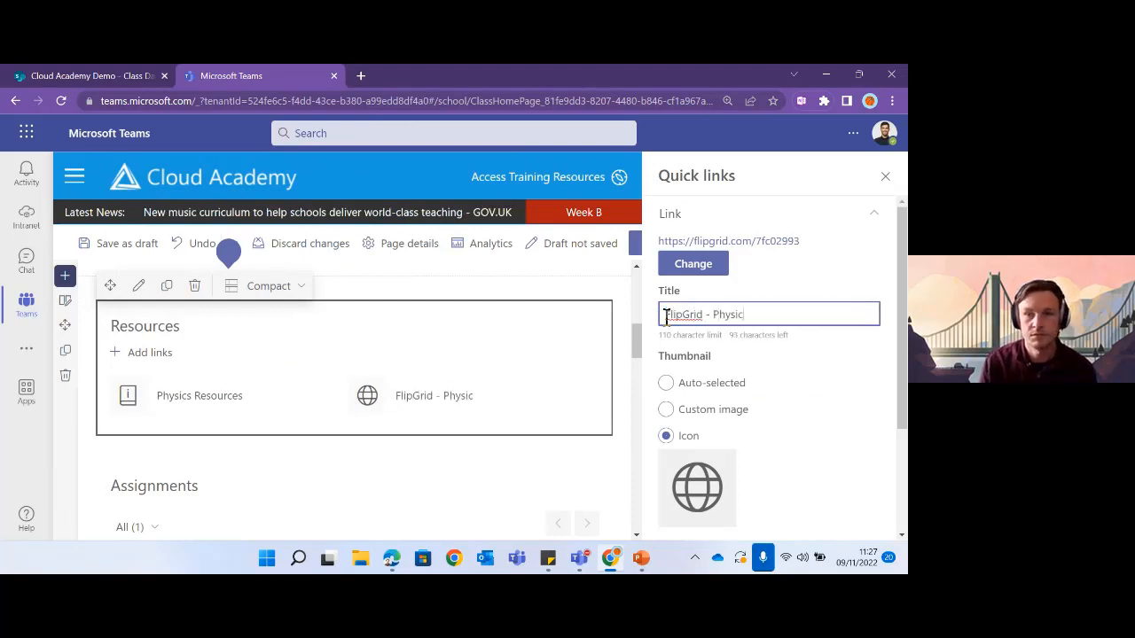
pyautogui.write('s')
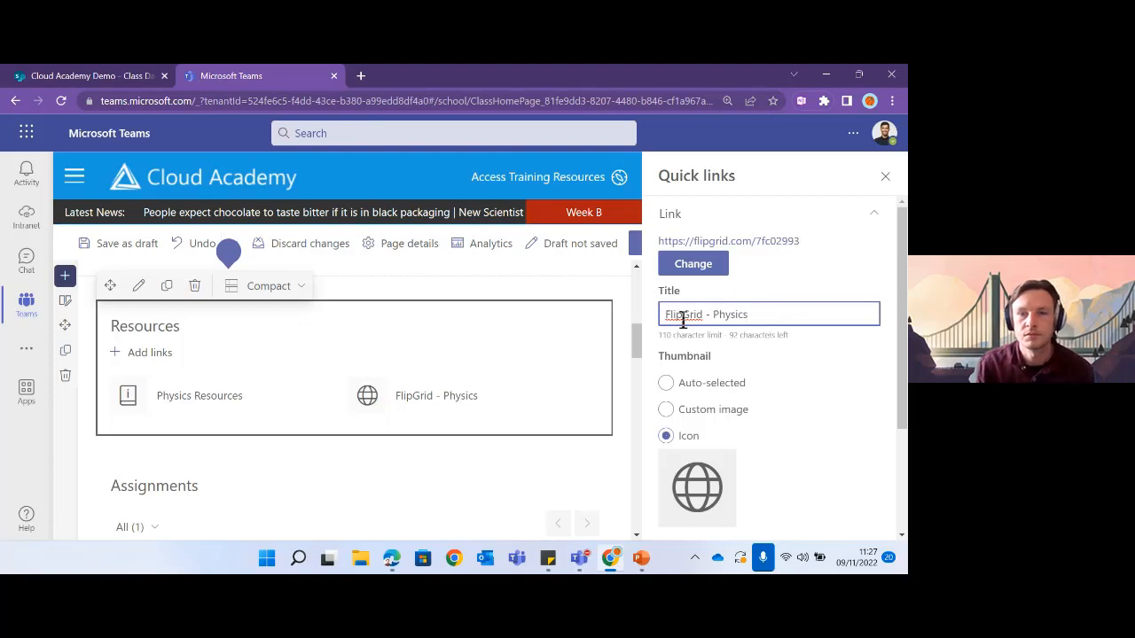
pyautogui.rightClick(678, 317)
pyautogui.click(729, 149)
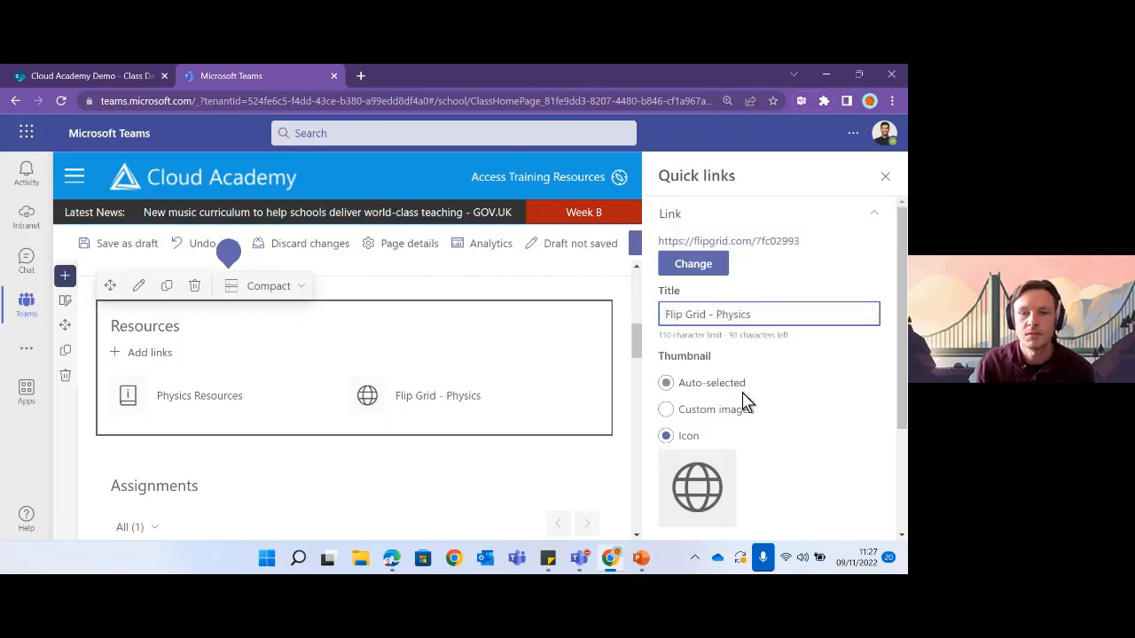
pyautogui.scroll(-2, 701, 475)
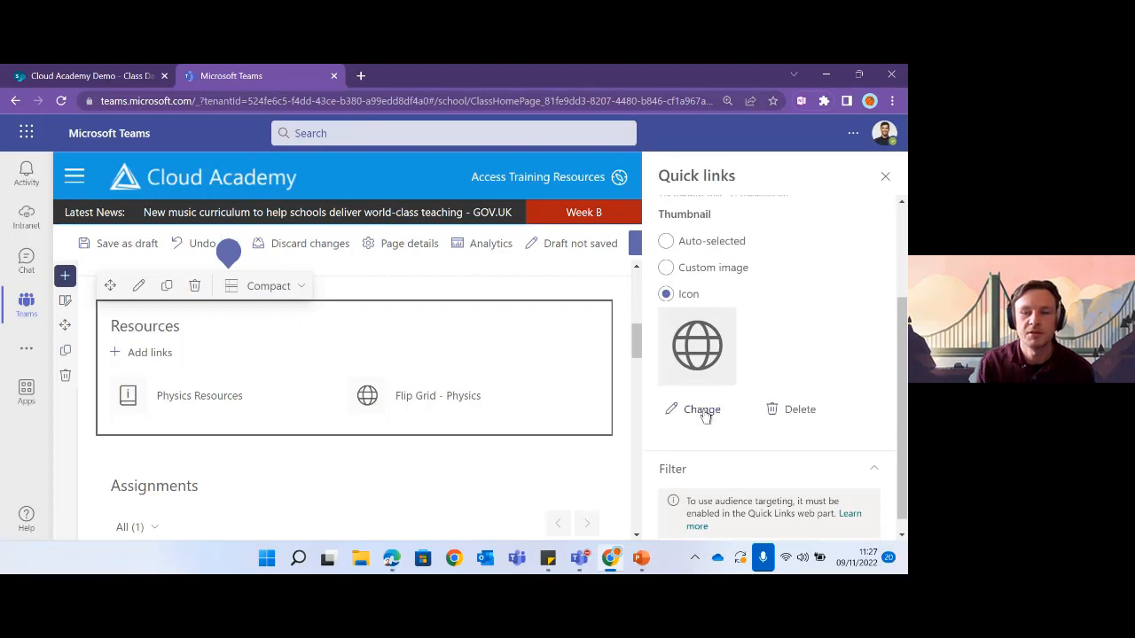
# - Give the Flip Grid - Physics quick link a camera thumbnail icon and close its settings
pyautogui.click(702, 410)
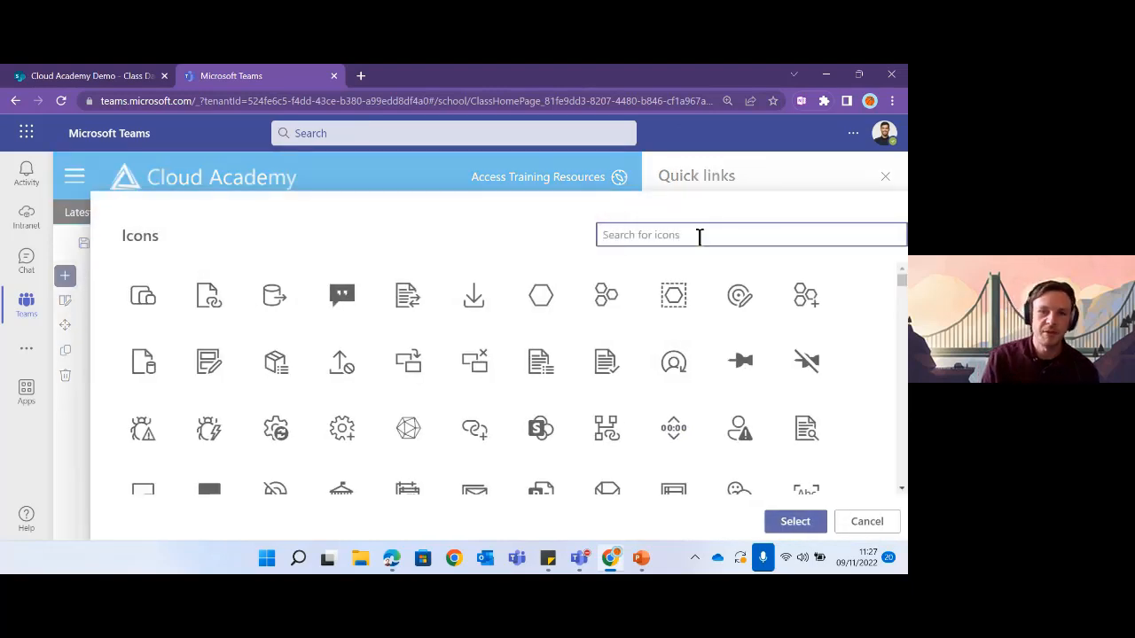
pyautogui.write('camer')
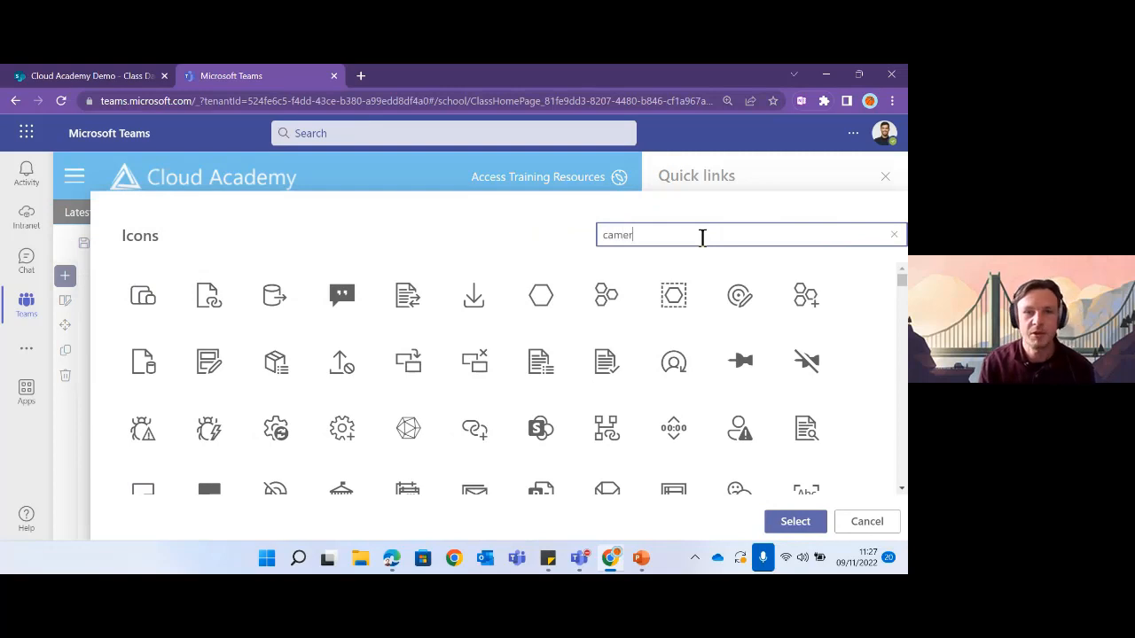
pyautogui.write('a')
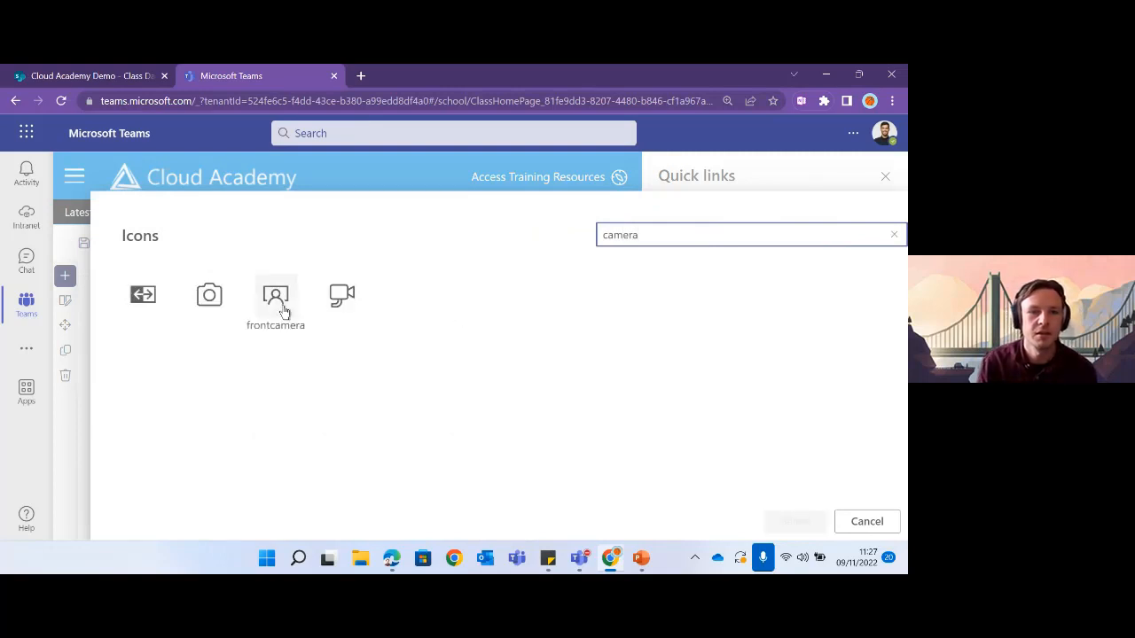
pyautogui.click(209, 300)
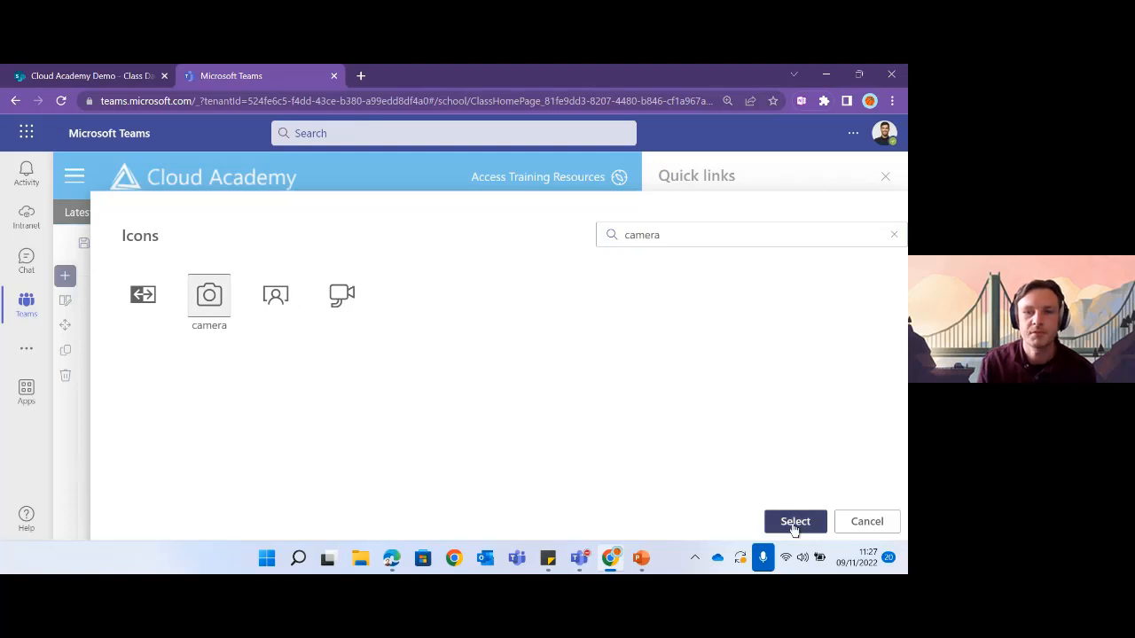
pyautogui.click(794, 525)
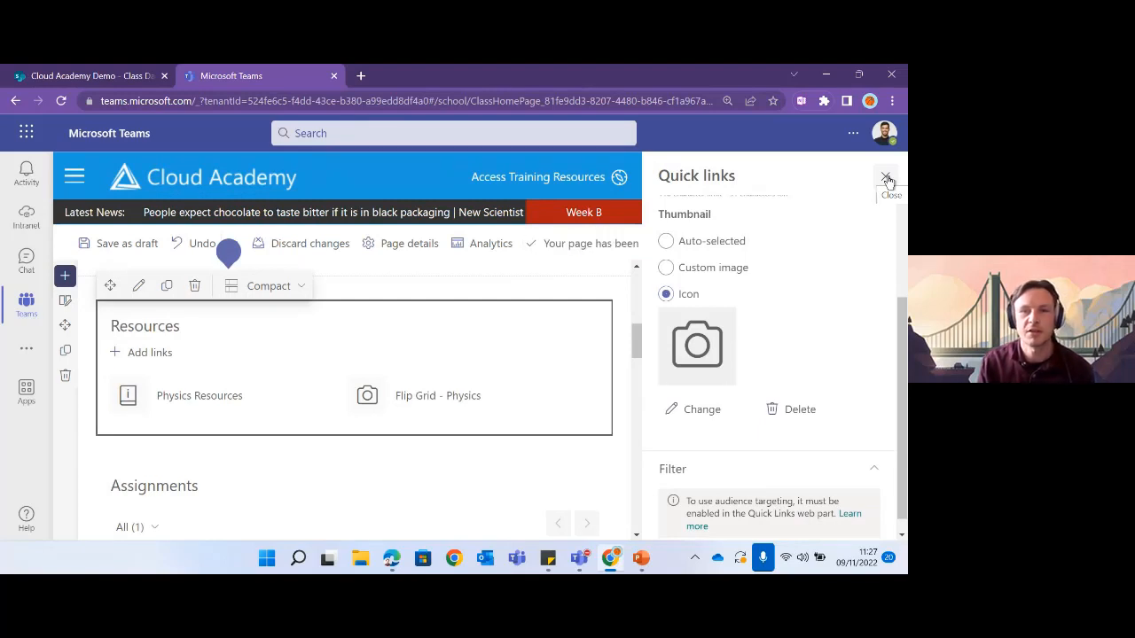
pyautogui.click(886, 179)
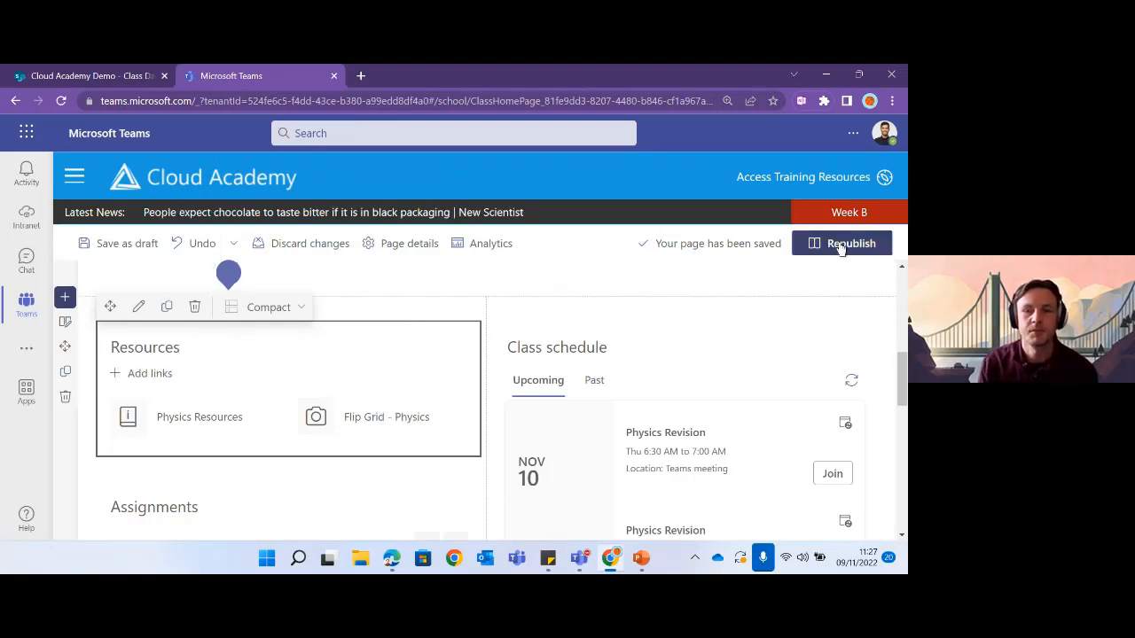
# - Preview Tiles, Grid and Compact layouts for the Resources links, then settle on Button
pyautogui.click(139, 306)
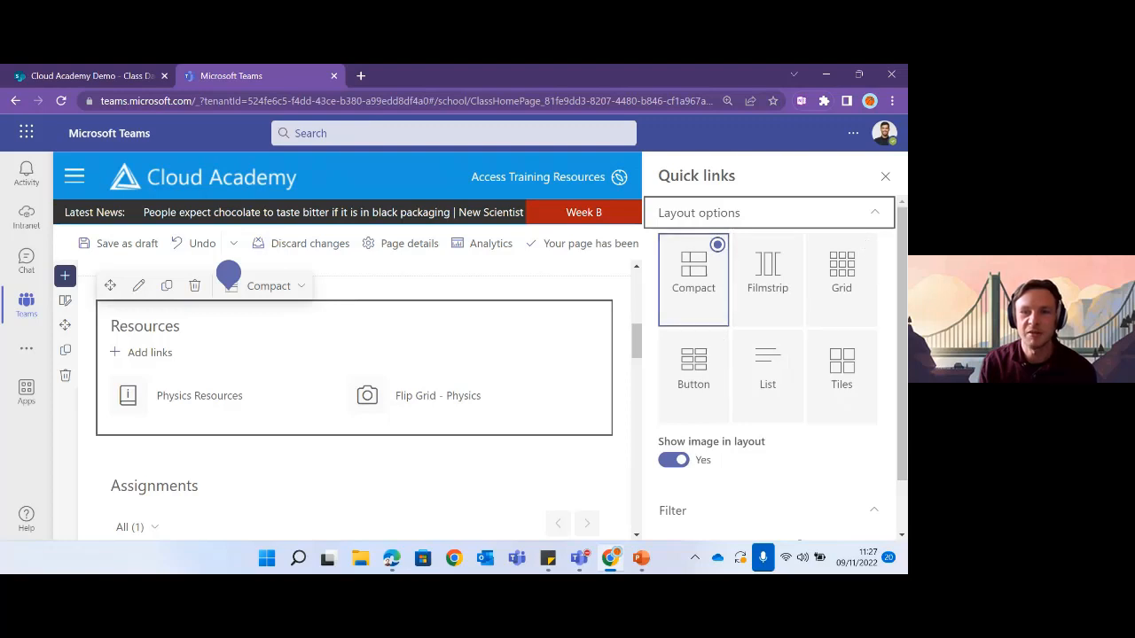
pyautogui.click(838, 368)
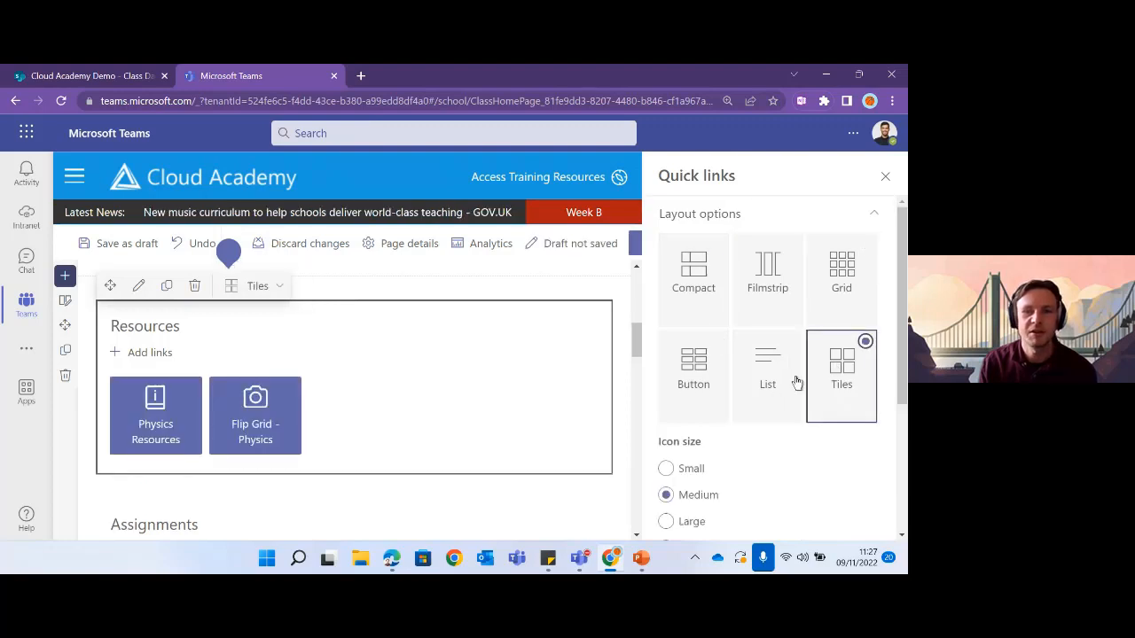
pyautogui.click(690, 381)
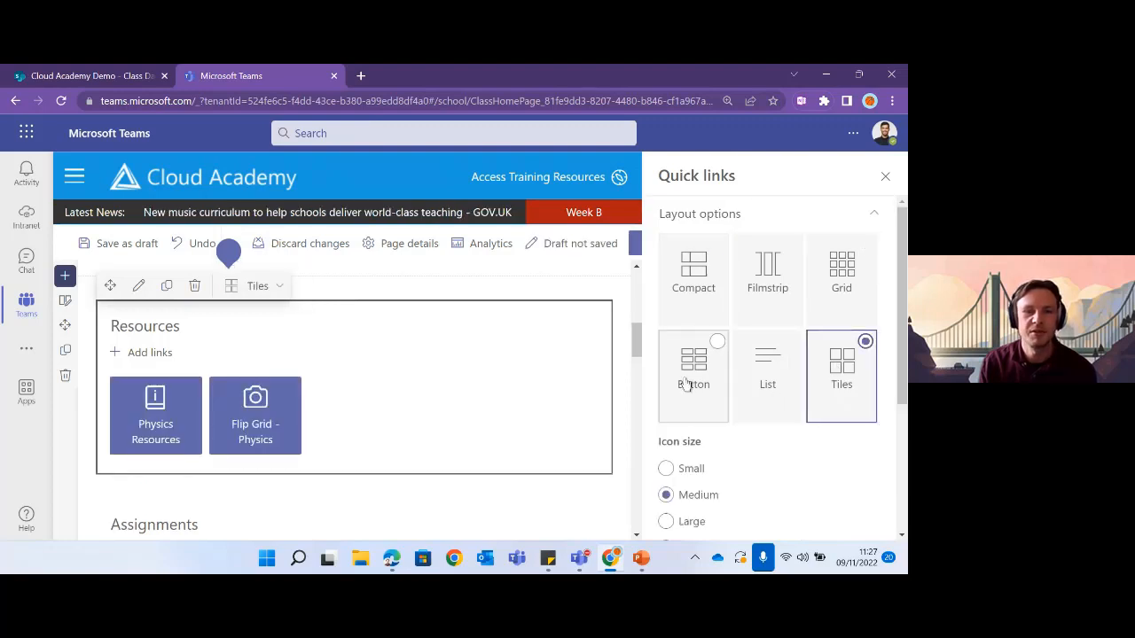
pyautogui.click(846, 288)
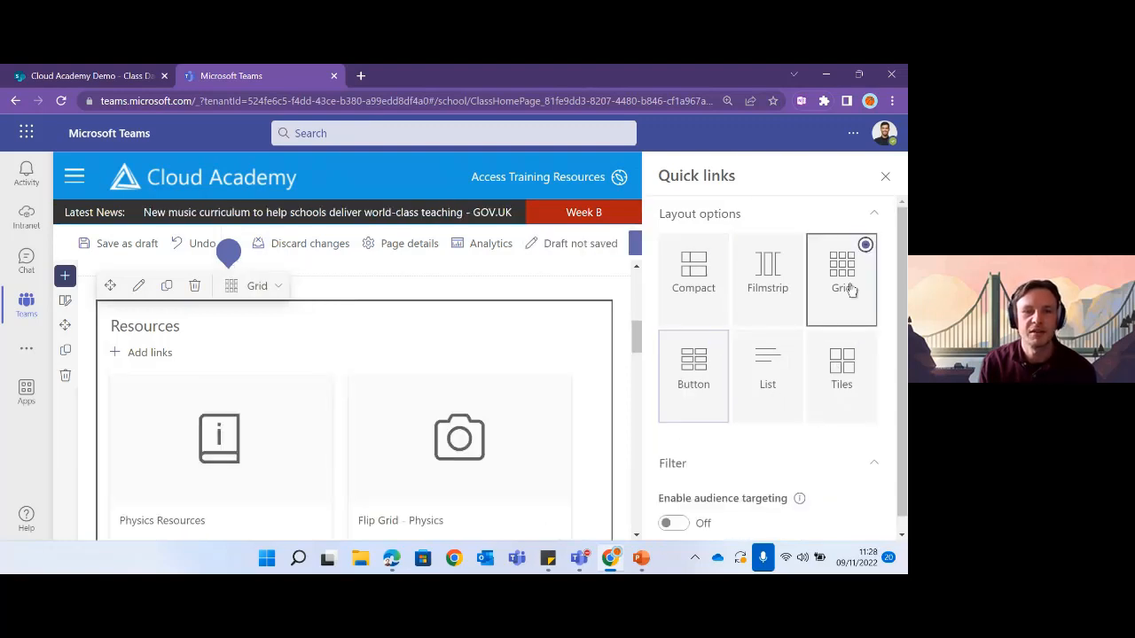
pyautogui.click(708, 365)
pyautogui.click(691, 277)
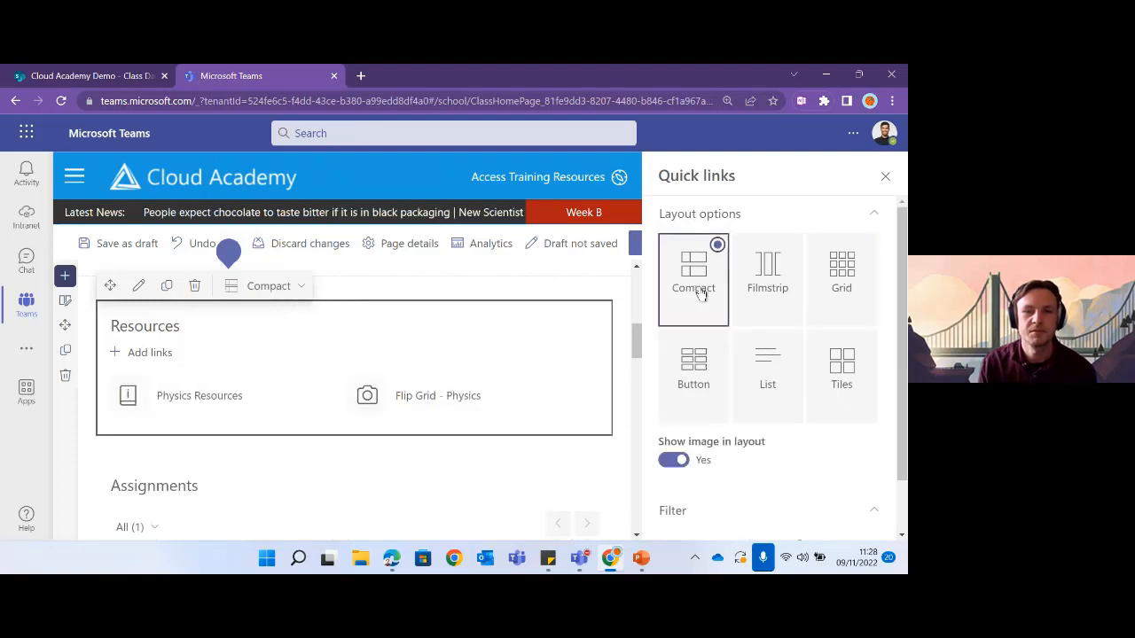
pyautogui.click(703, 357)
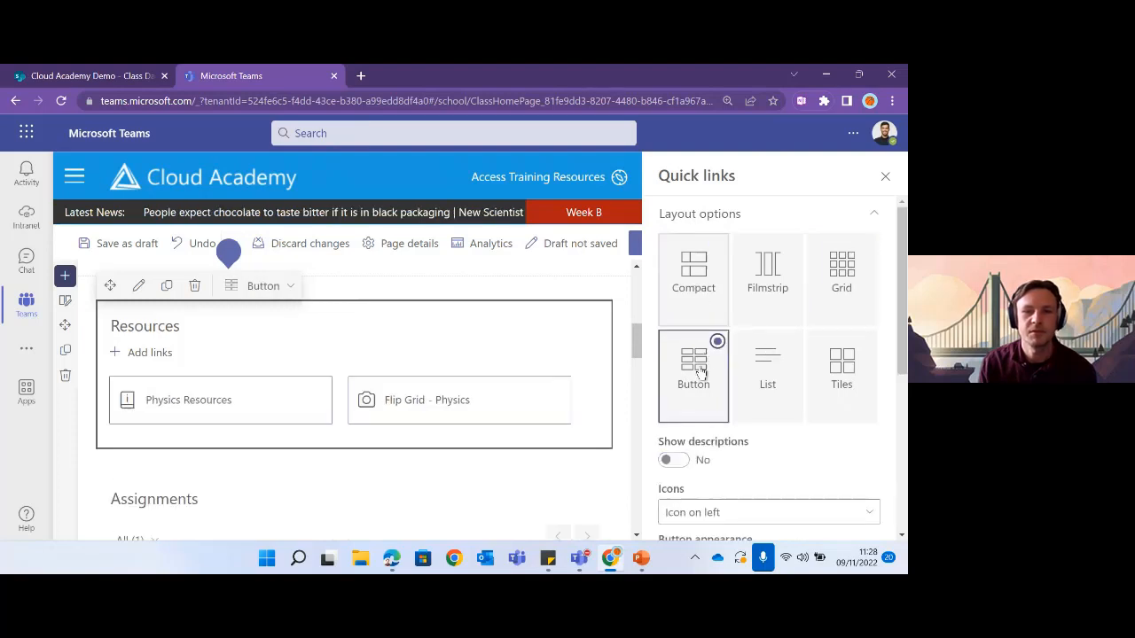
pyautogui.click(884, 179)
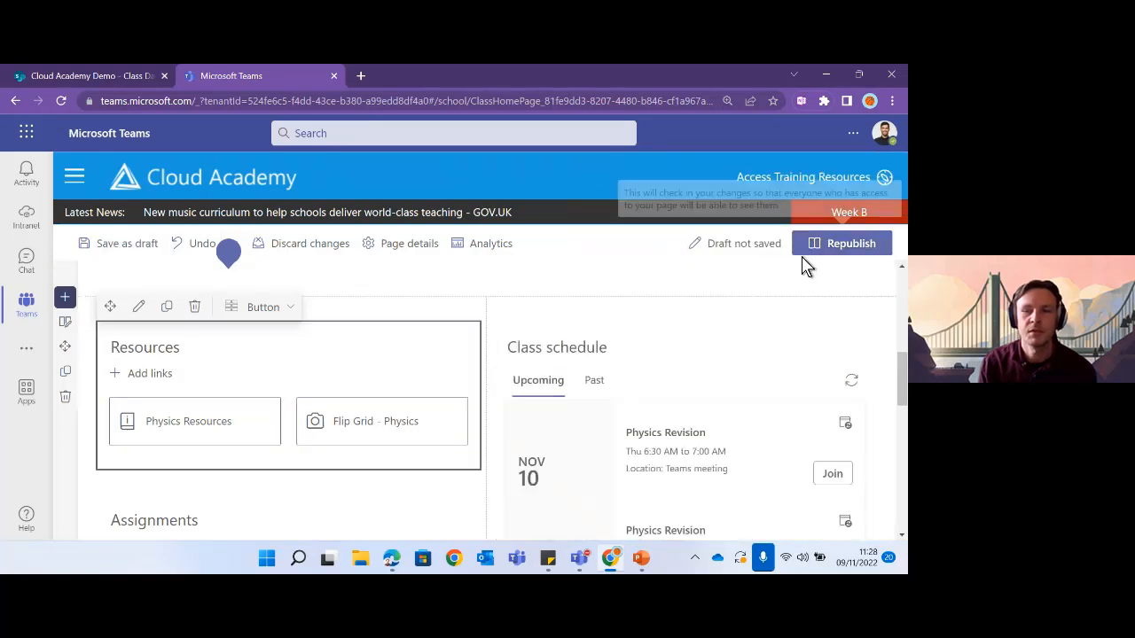
# - Republish the class home page
pyautogui.click(849, 245)
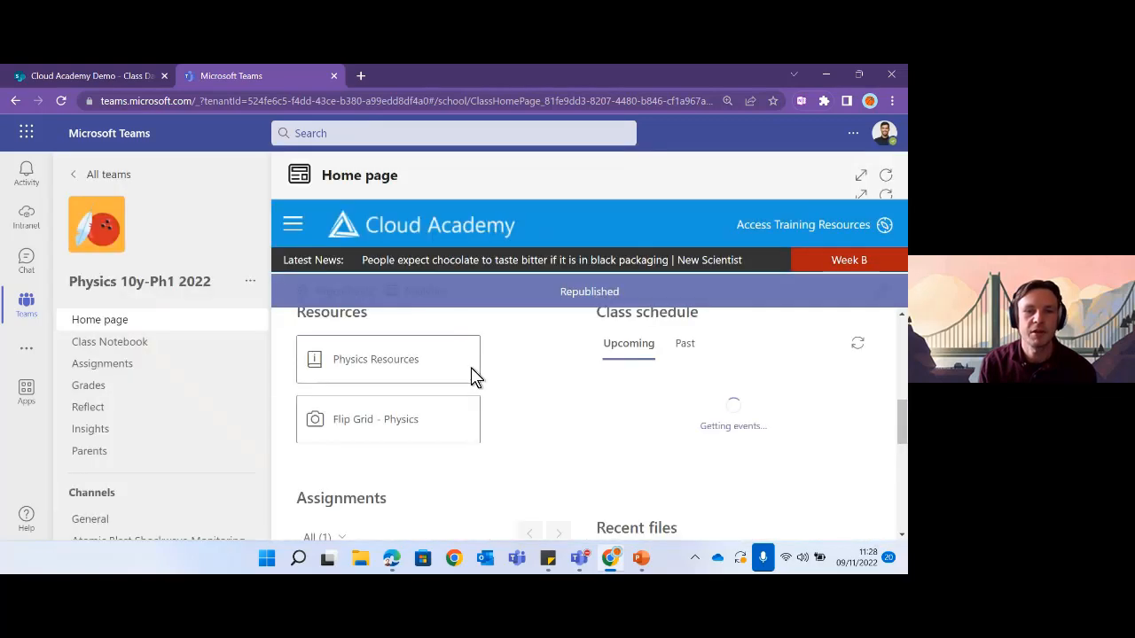
pyautogui.scroll(5, 650, 431)
pyautogui.scroll(-5, 582, 431)
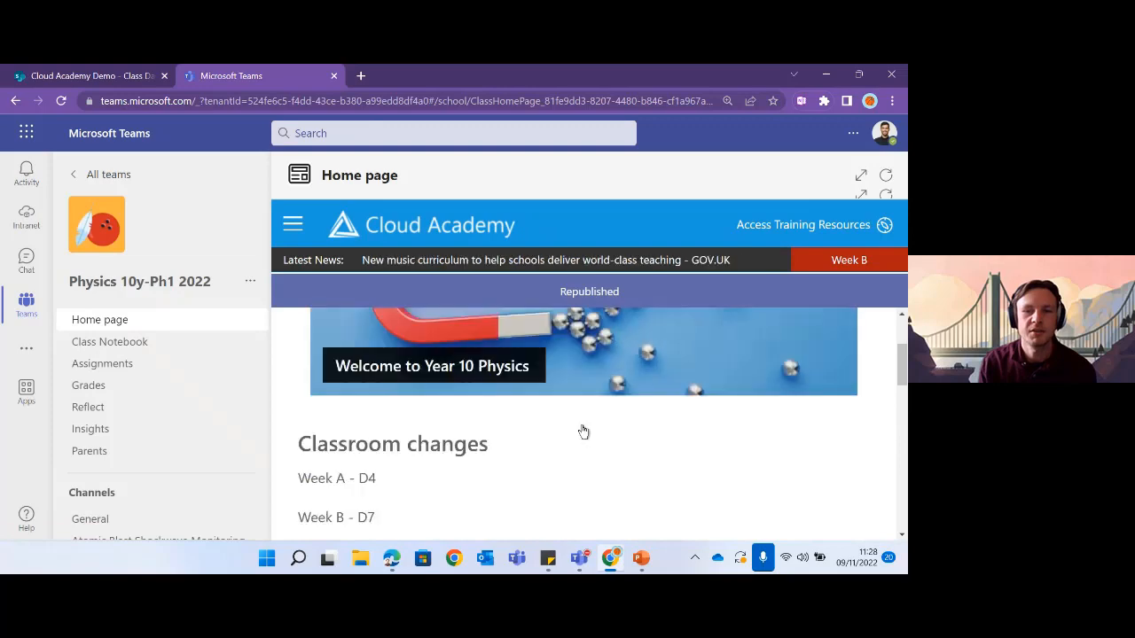
# - Expand the Home page to full width and check the button-style Resources links
pyautogui.click(859, 179)
pyautogui.scroll(3, 443, 416)
pyautogui.scroll(-1, 465, 423)
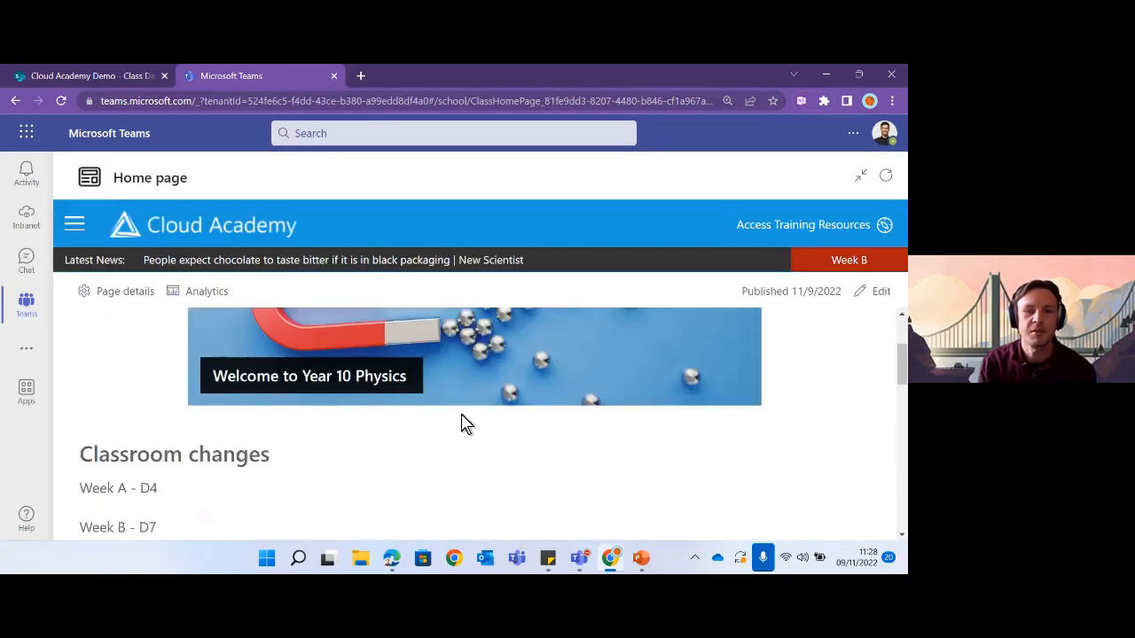
pyautogui.scroll(-2, 463, 423)
pyautogui.scroll(-2, 451, 417)
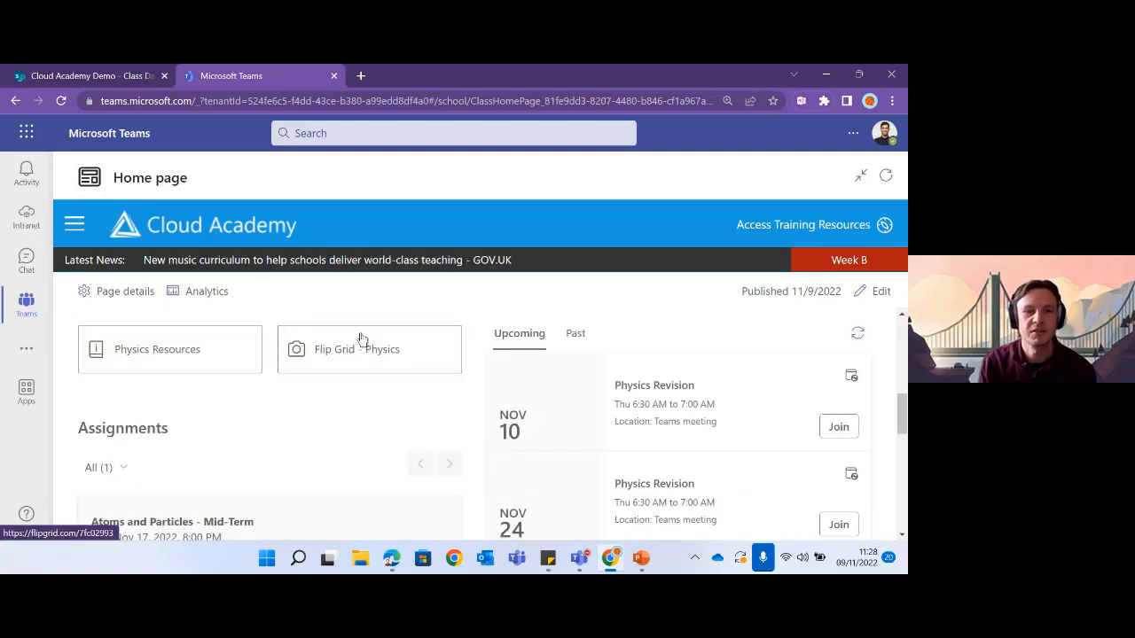
pyautogui.scroll(-3, 468, 399)
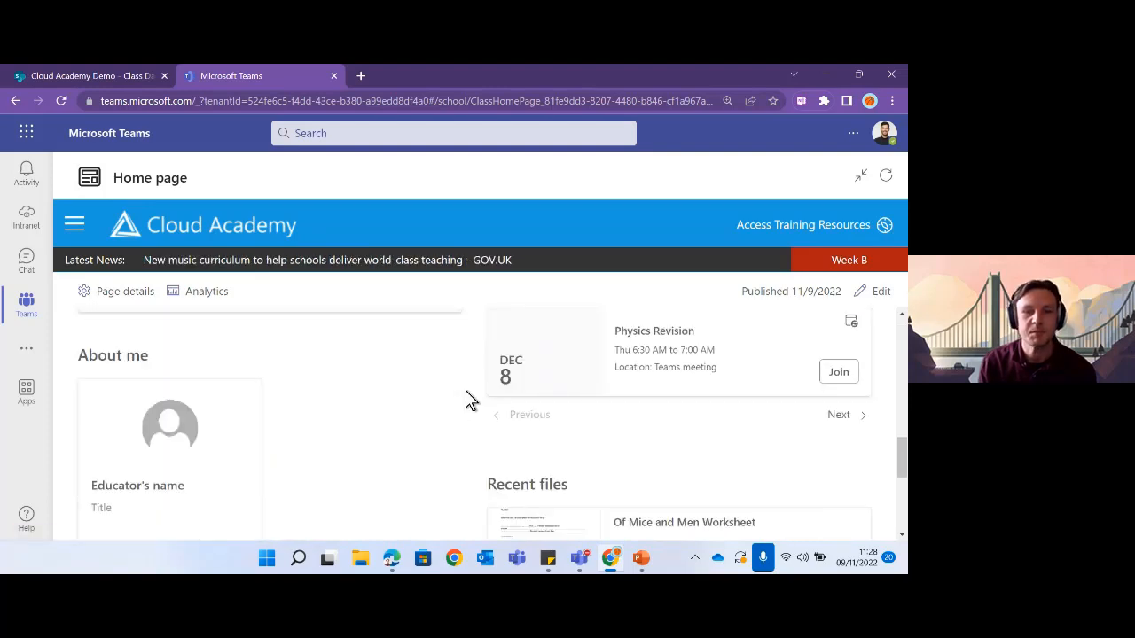
pyautogui.scroll(4, 418, 393)
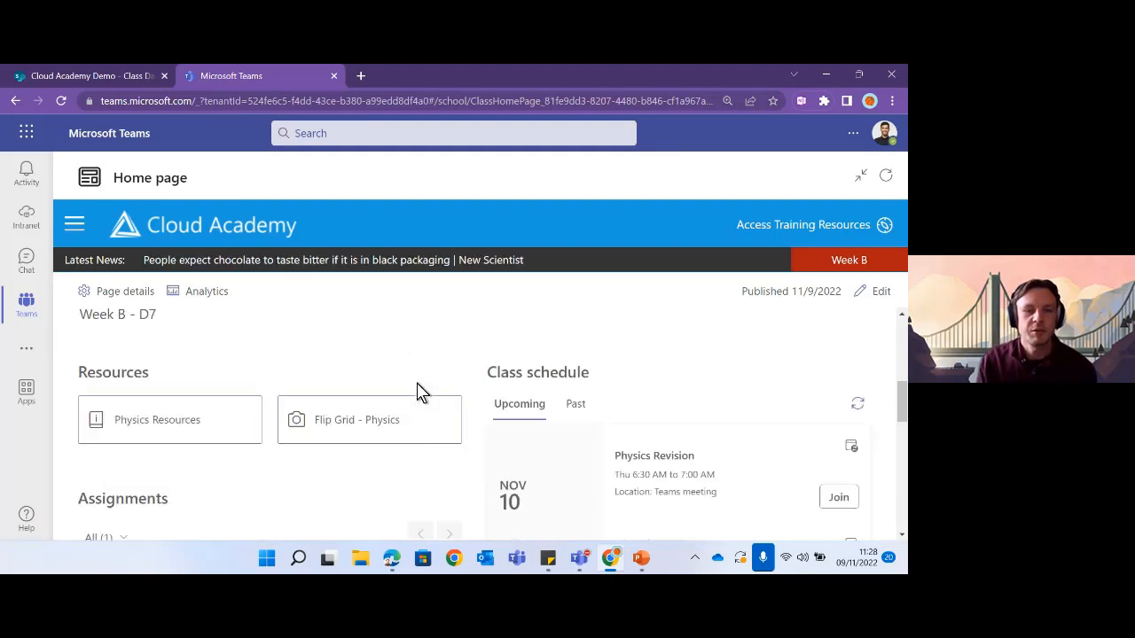
pyautogui.scroll(-2, 421, 393)
pyautogui.scroll(4, 620, 381)
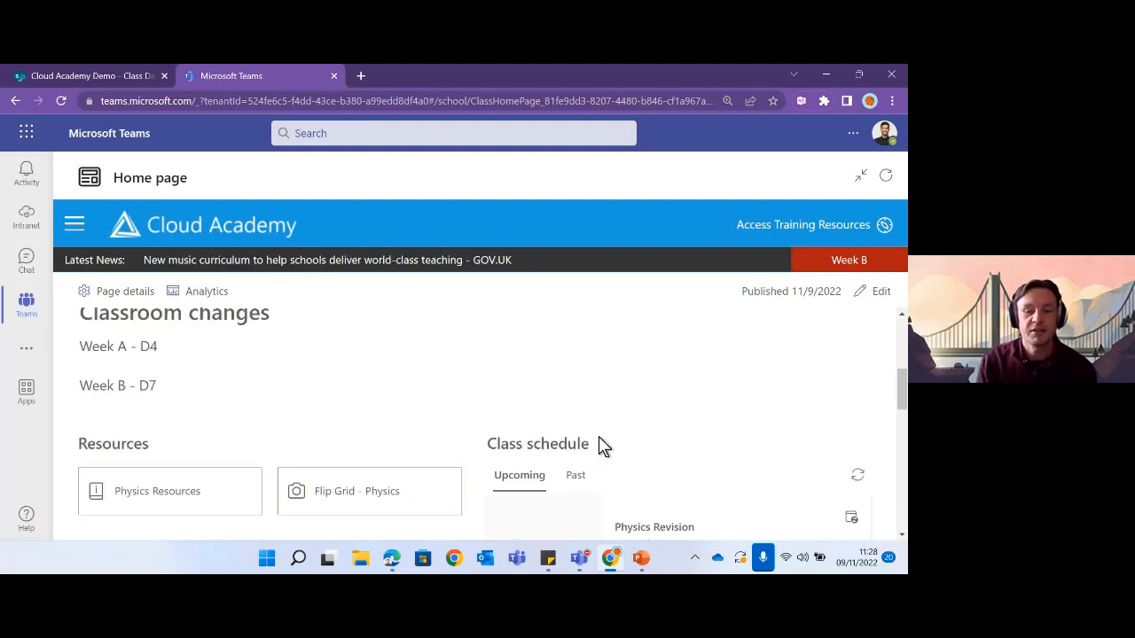
pyautogui.scroll(-3, 600, 443)
pyautogui.scroll(-1, 585, 435)
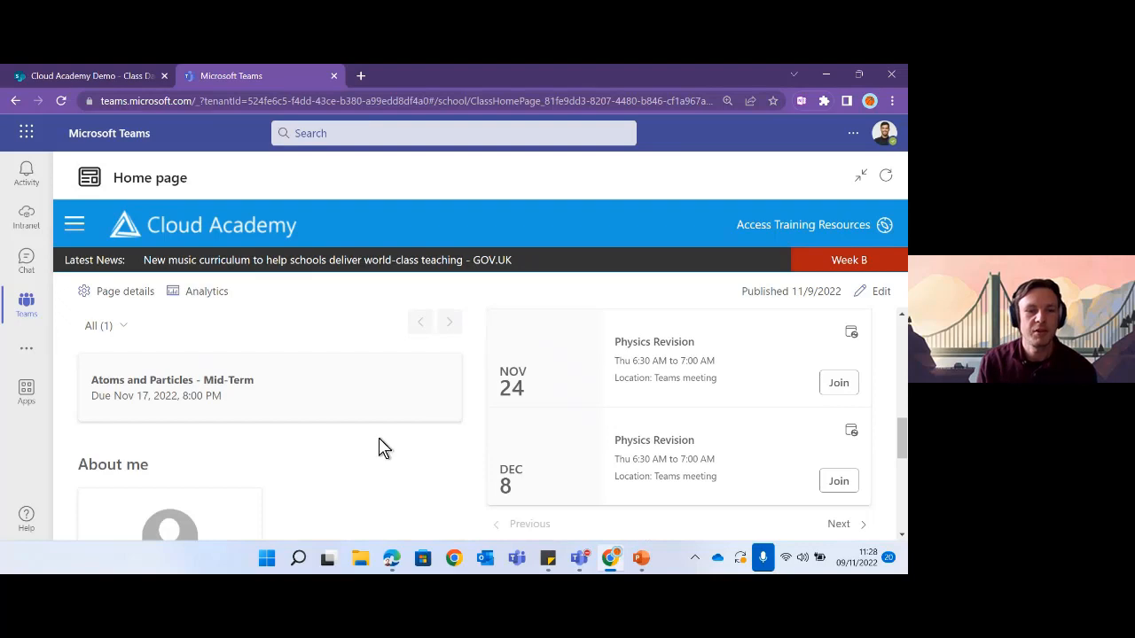
pyautogui.scroll(-2, 372, 443)
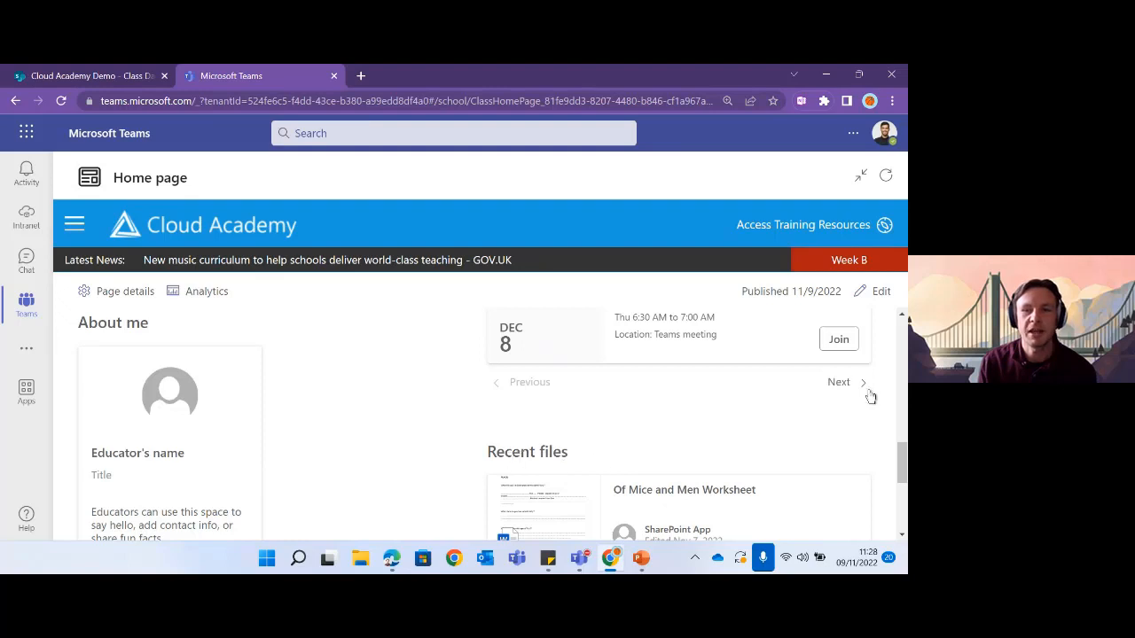
# - Return the Home page to edit mode, select the About me web part and its empty card
pyautogui.click(877, 291)
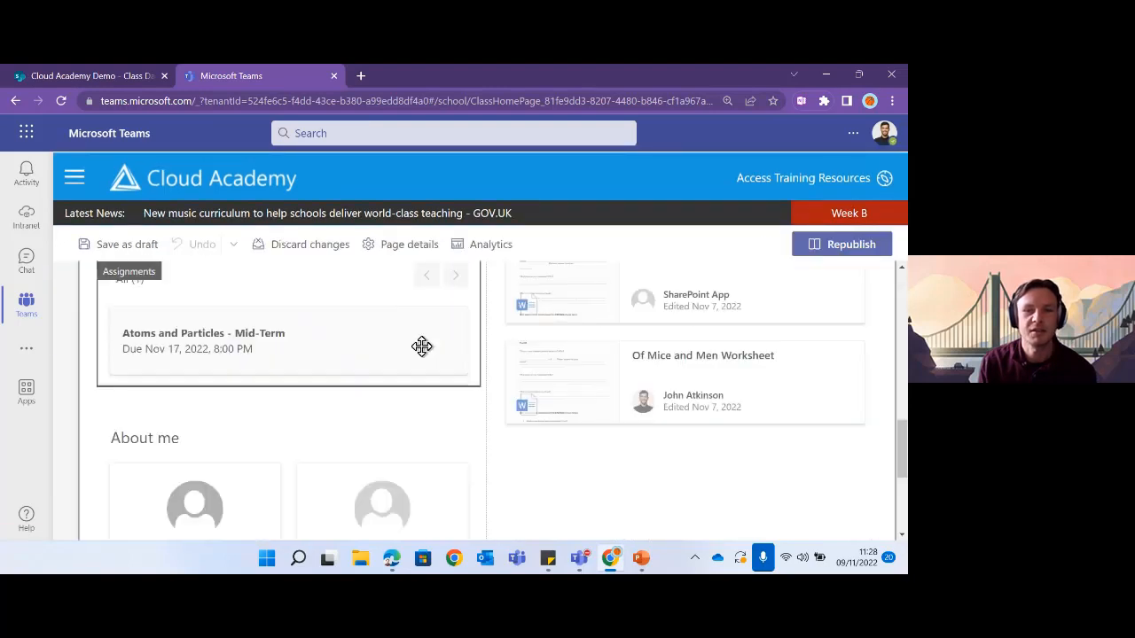
pyautogui.scroll(-3, 408, 359)
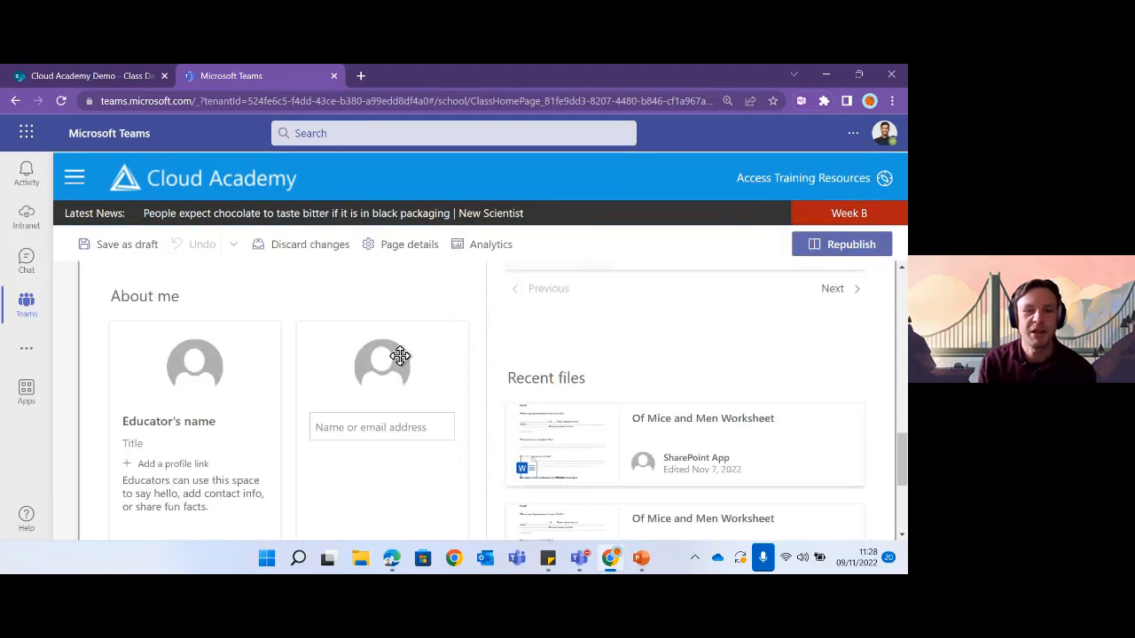
pyautogui.scroll(-5, 400, 355)
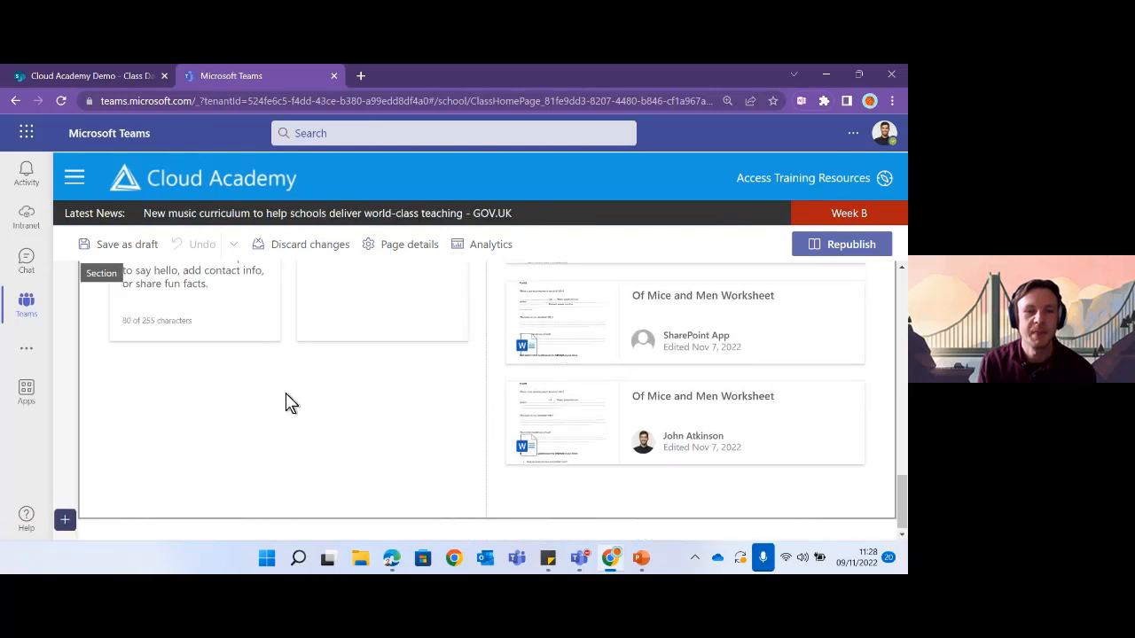
pyautogui.scroll(5, 285, 402)
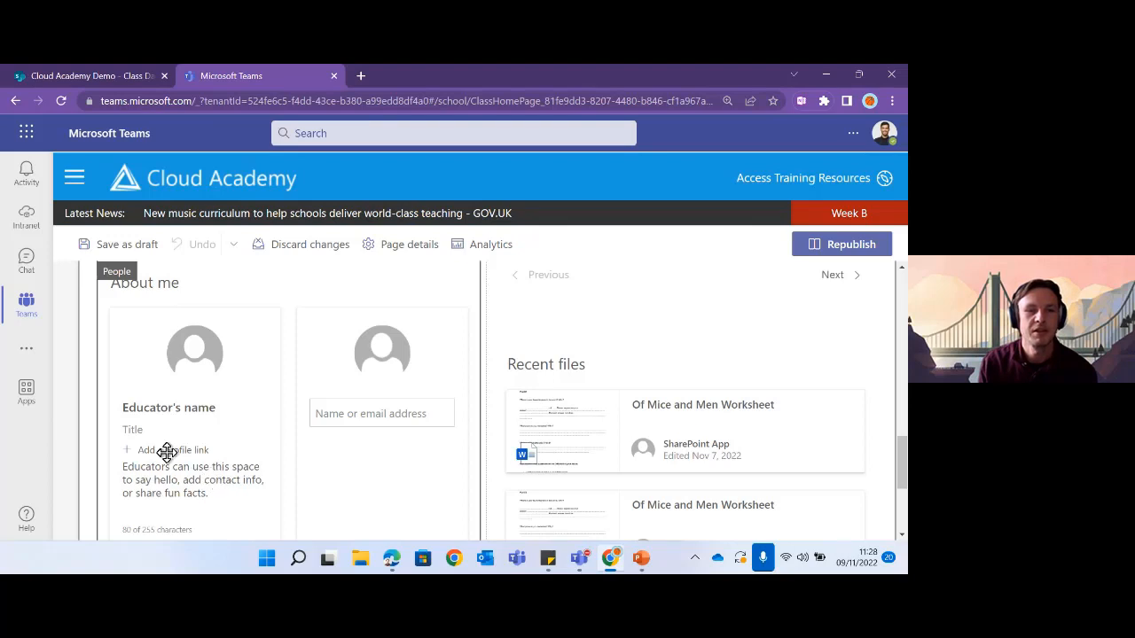
pyautogui.click(239, 451)
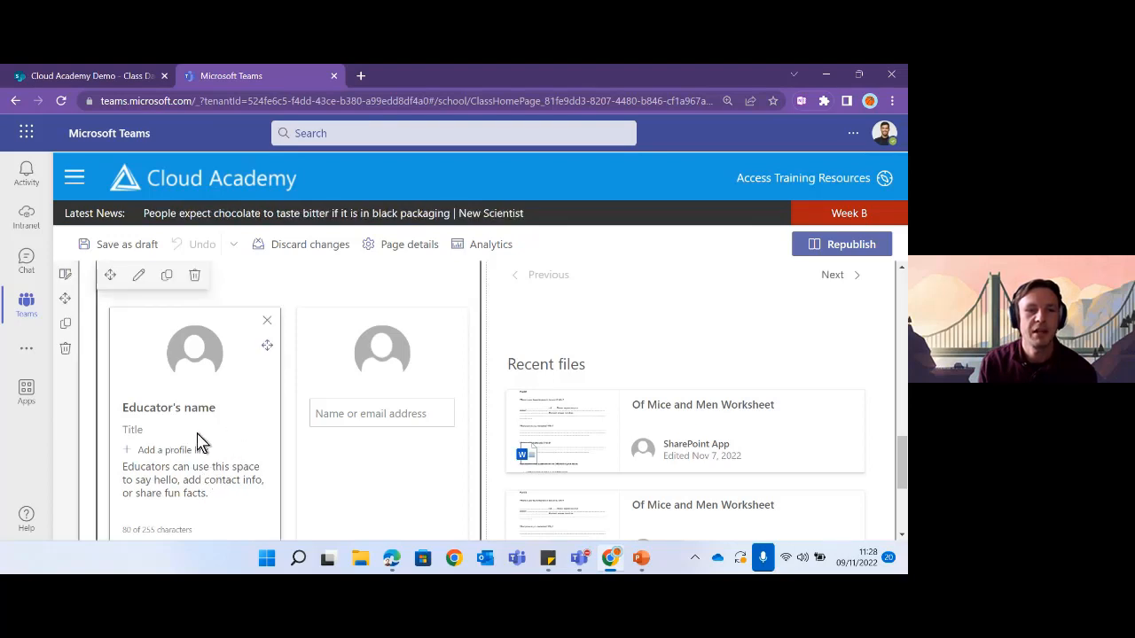
pyautogui.click(218, 494)
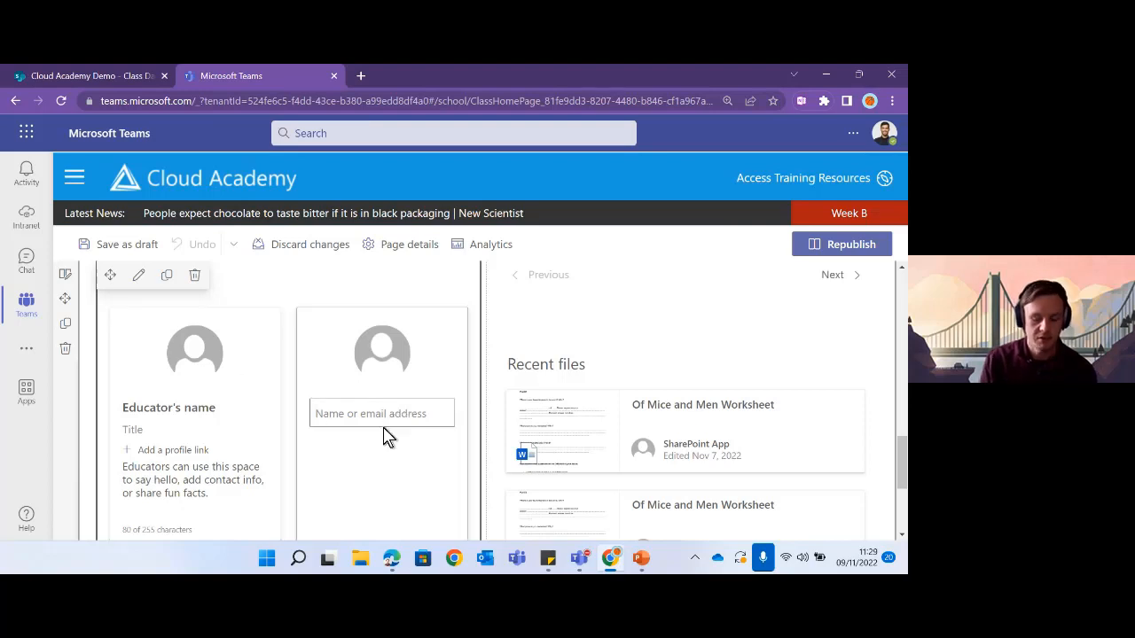
# - Add the English teacher from a directory search and remove the placeholder Educator card
pyautogui.click(381, 414)
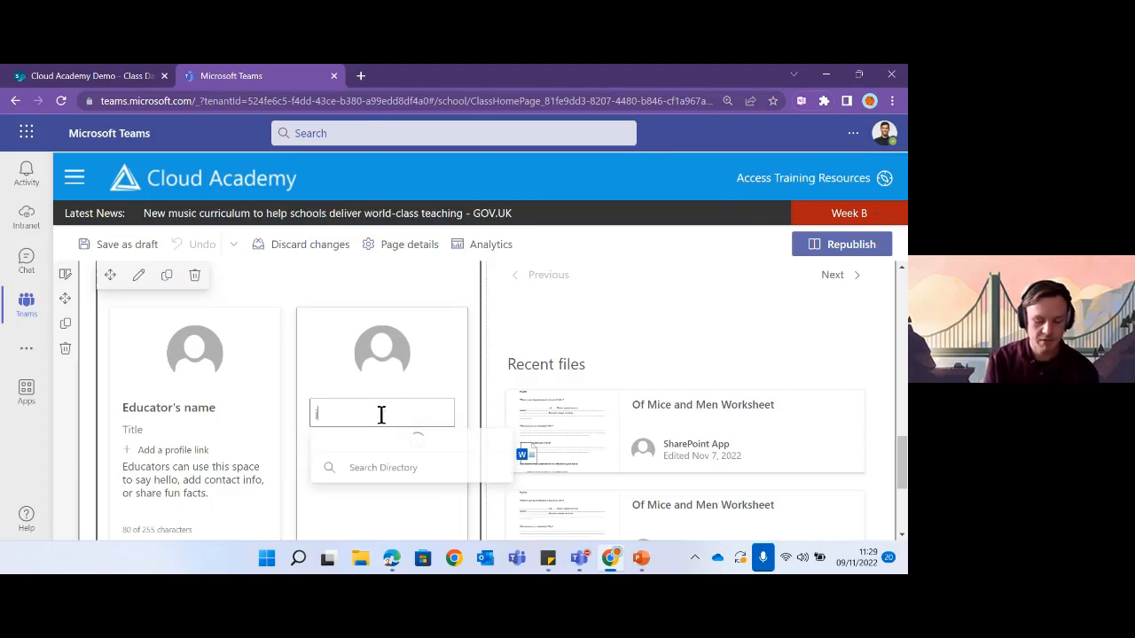
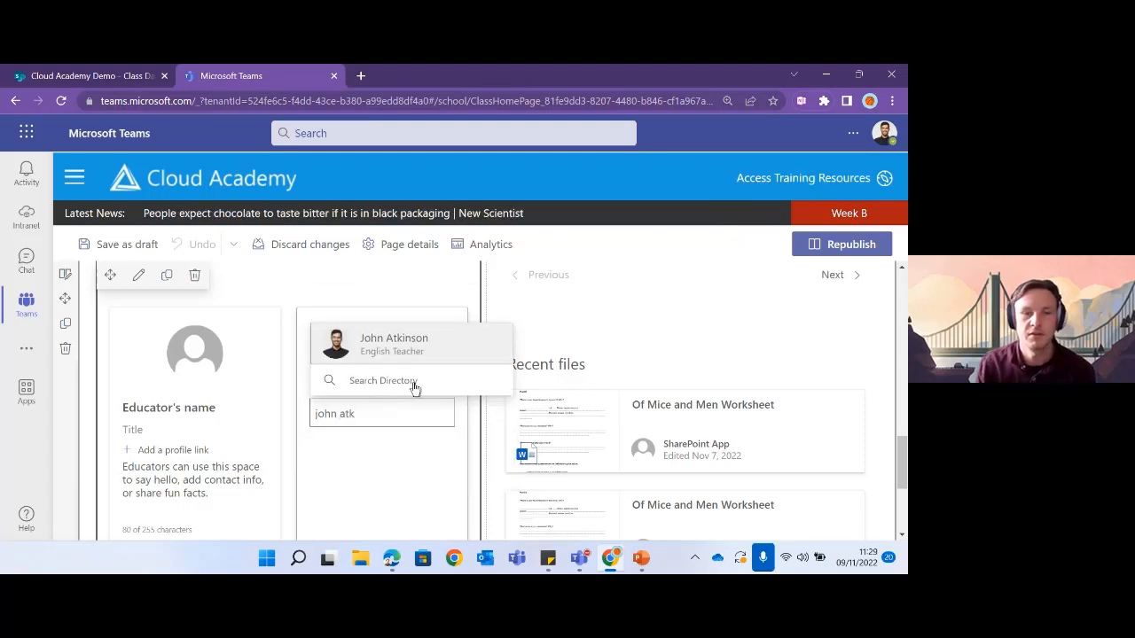
pyautogui.click(407, 345)
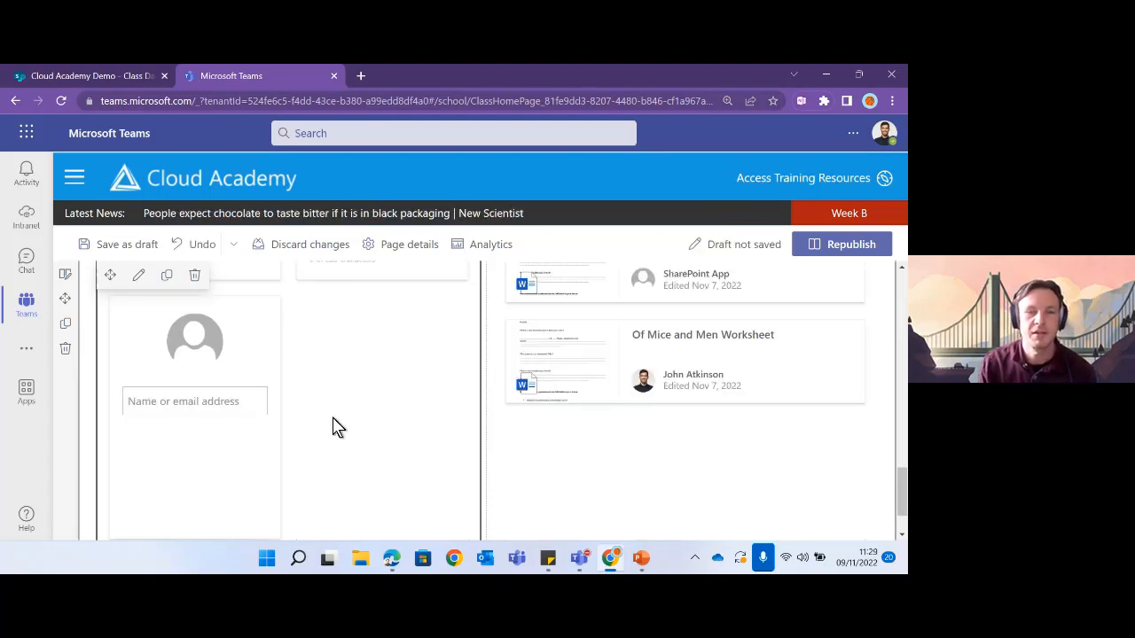
pyautogui.scroll(2, 343, 442)
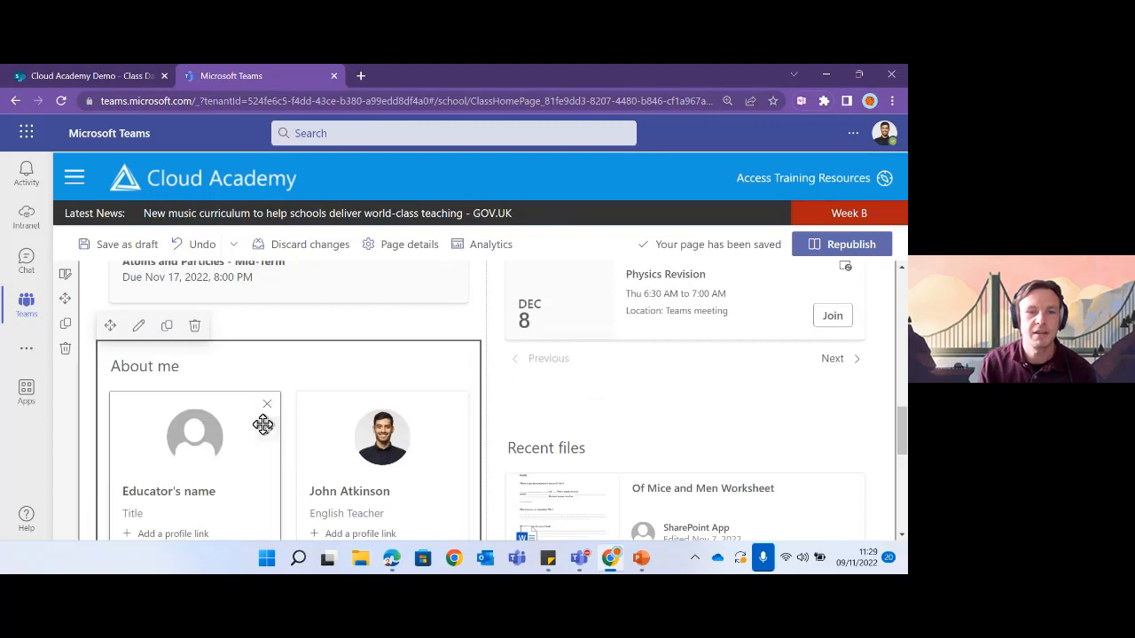
pyautogui.scroll(-1, 263, 425)
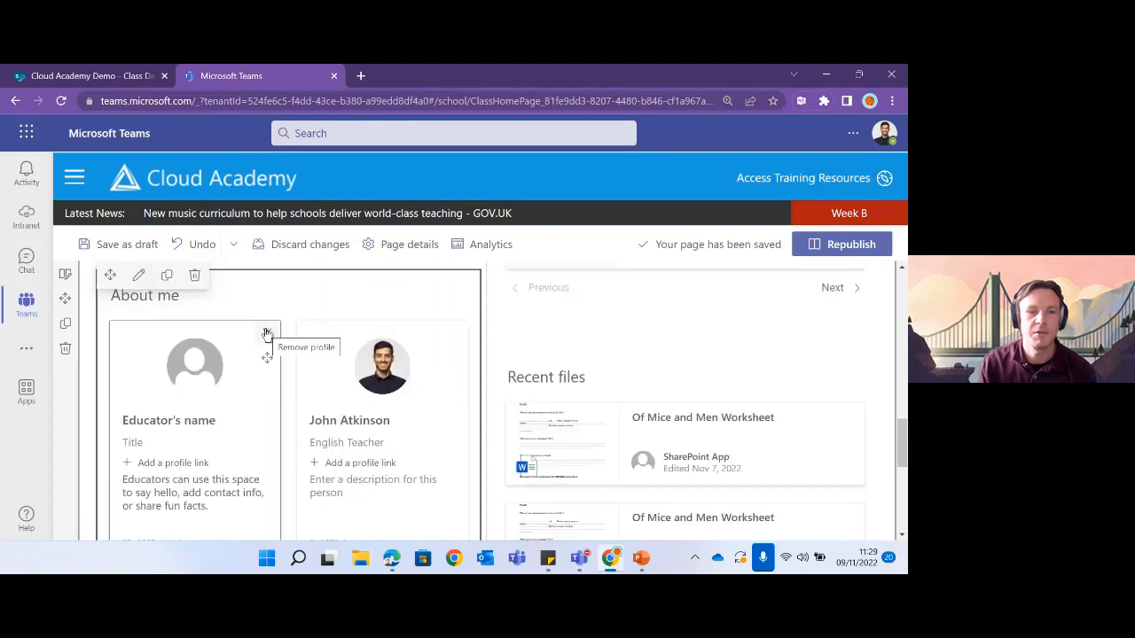
pyautogui.click(265, 334)
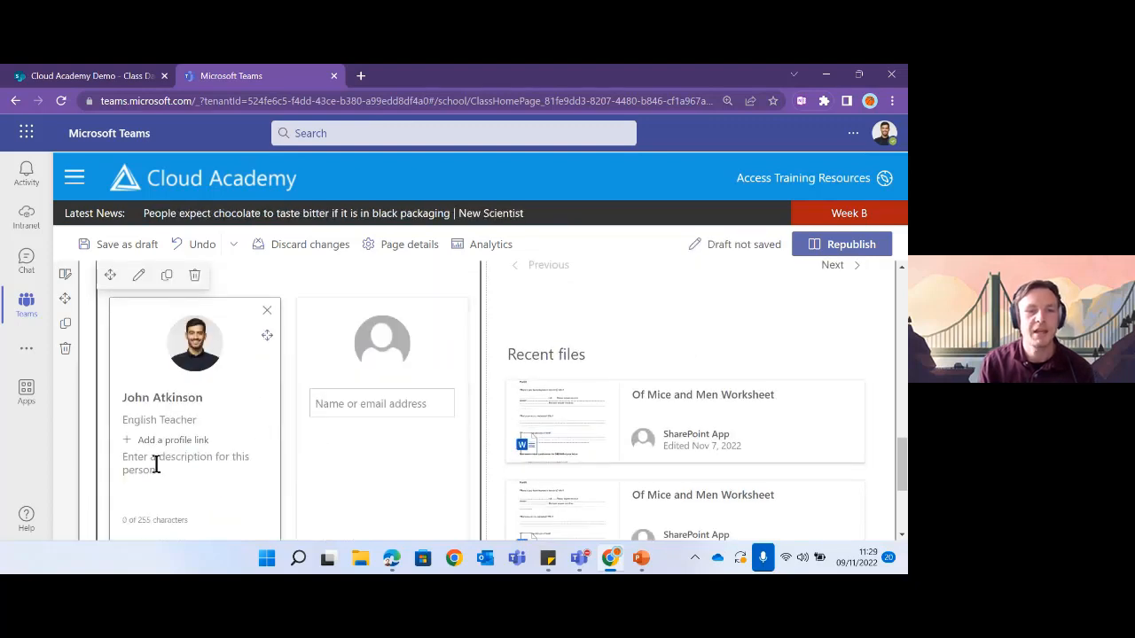
# - Describe the teacher as 'About me. Subjects', fixing 'ABout' to 'About' via spelling suggestions
pyautogui.click(214, 467)
pyautogui.write('ABout me')
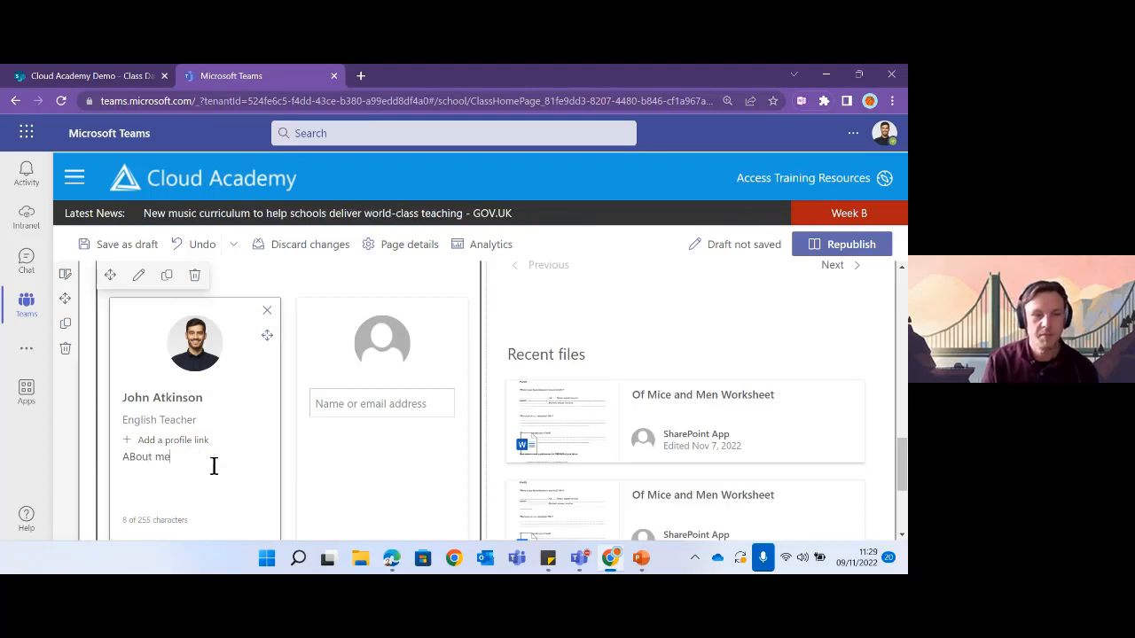
pyautogui.write('. ')
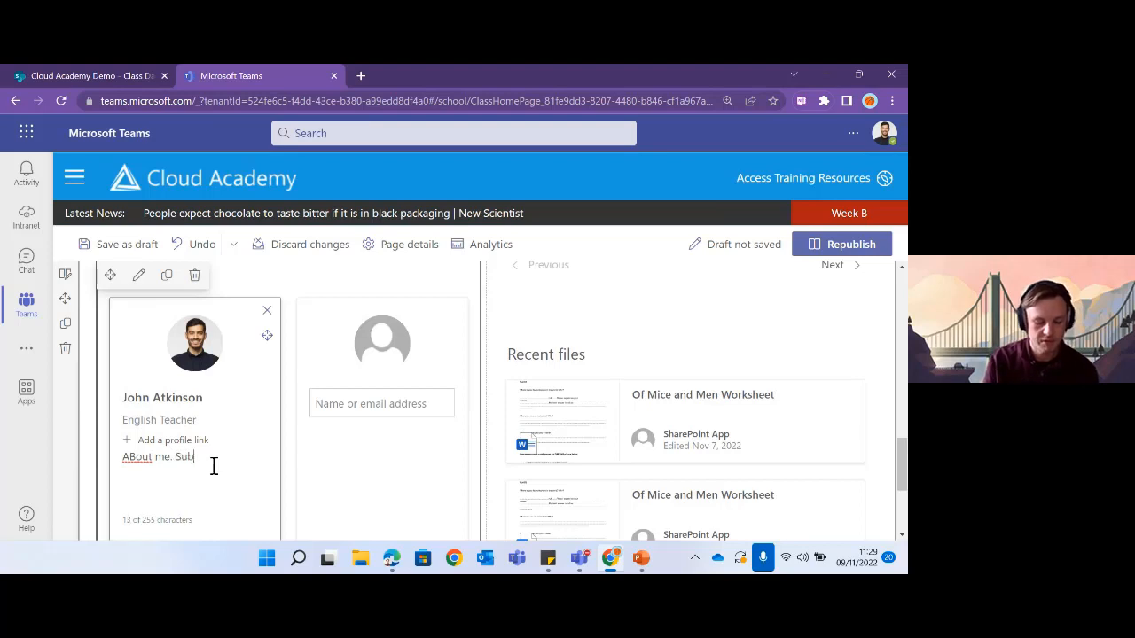
pyautogui.write('Subjects. Hobbies')
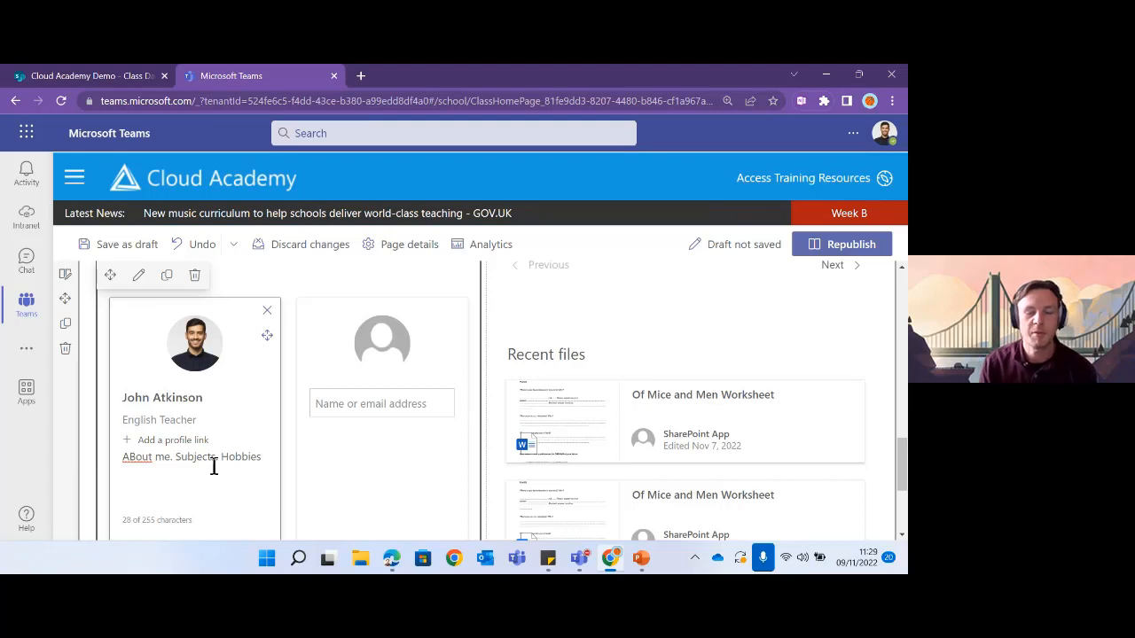
pyautogui.rightClick(140, 459)
pyautogui.click(185, 267)
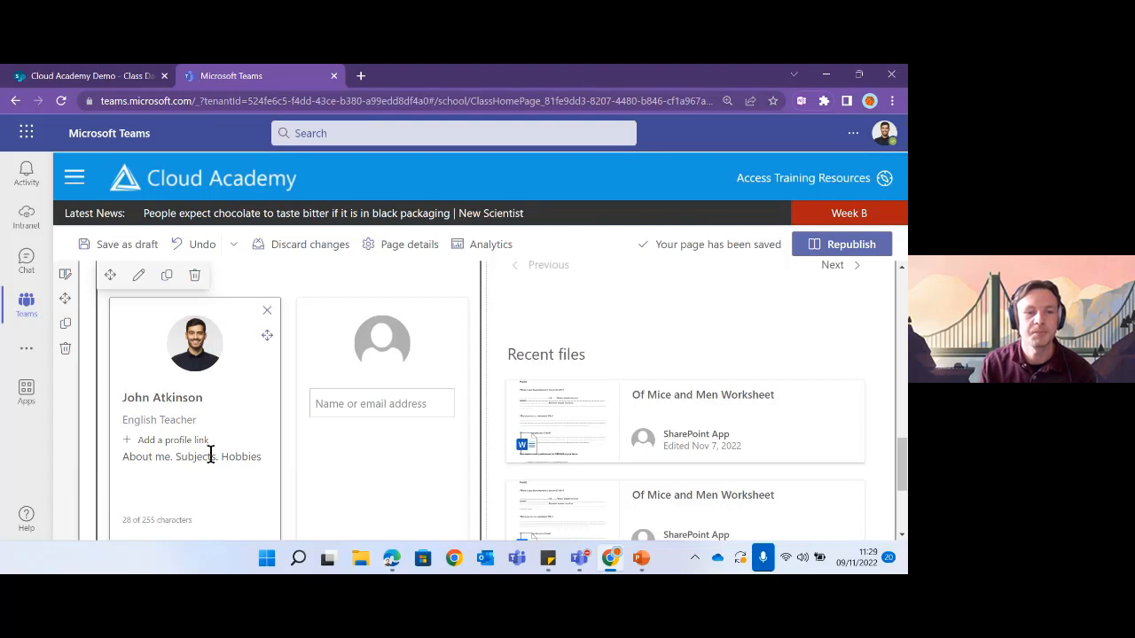
# - Search the directory for the colleague and add them as the second profile card
pyautogui.click(378, 405)
pyautogui.write('helen')
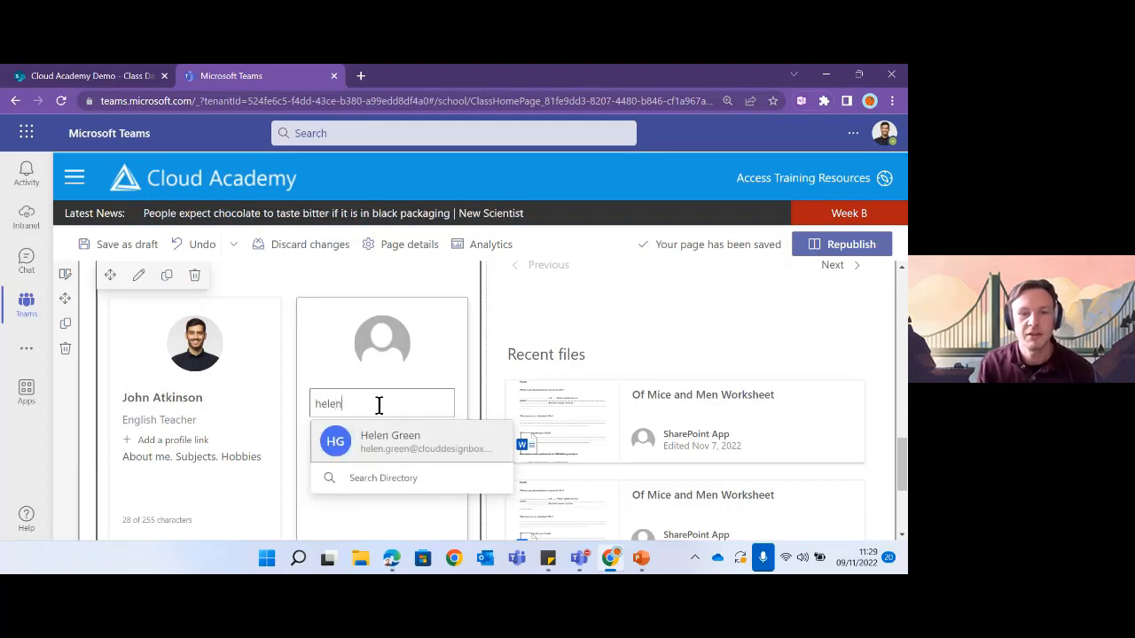
pyautogui.click(401, 443)
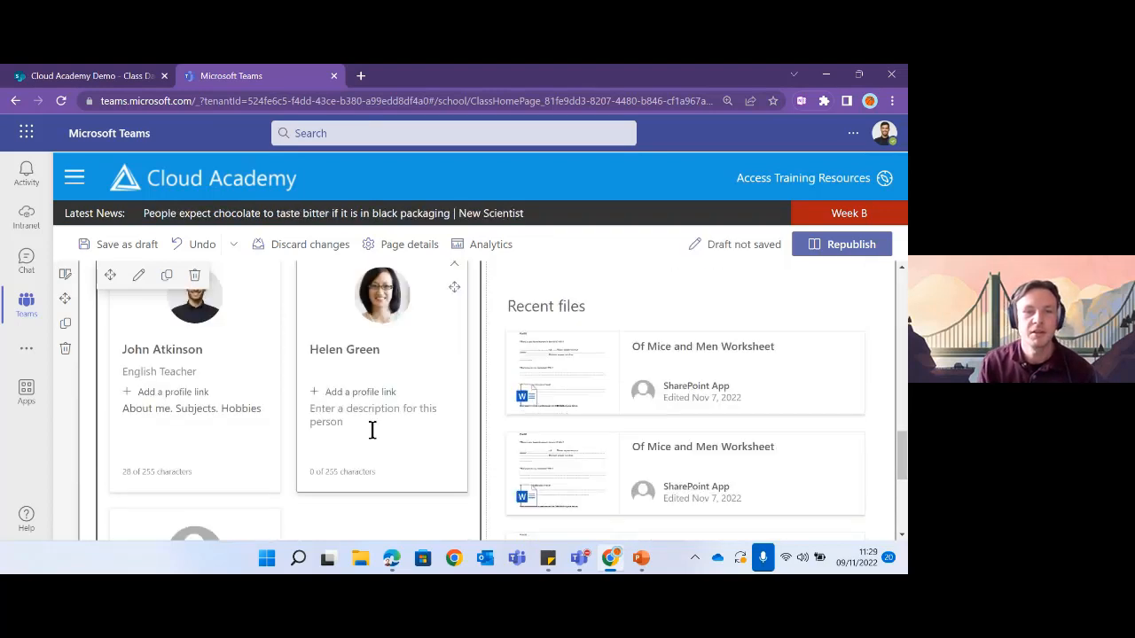
pyautogui.scroll(2, 372, 431)
pyautogui.scroll(-2, 377, 427)
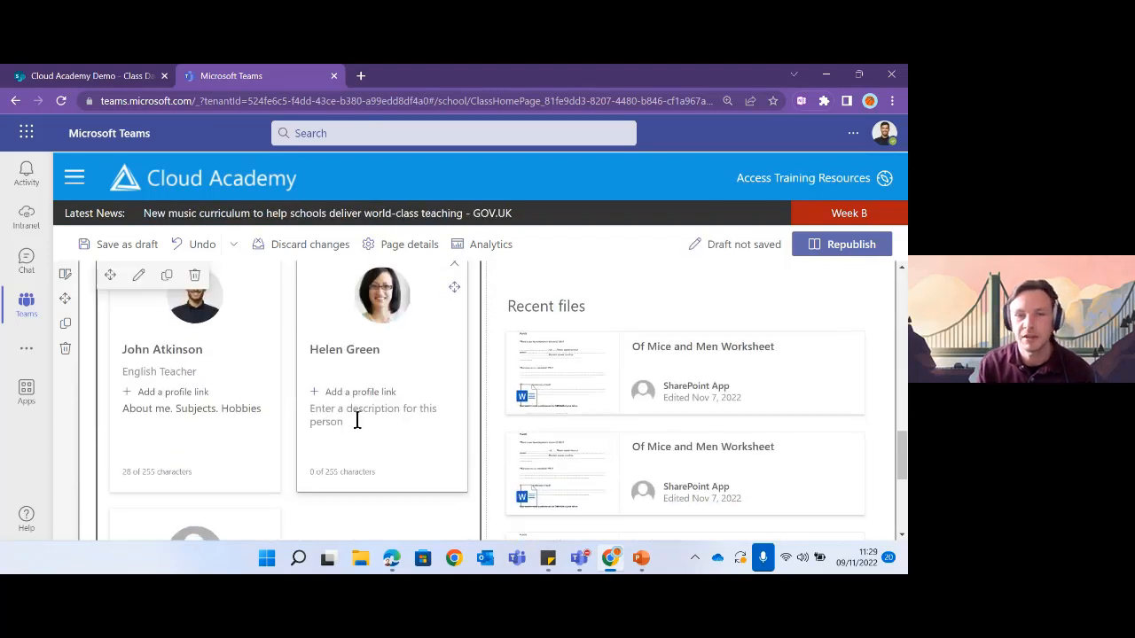
pyautogui.scroll(2, 359, 423)
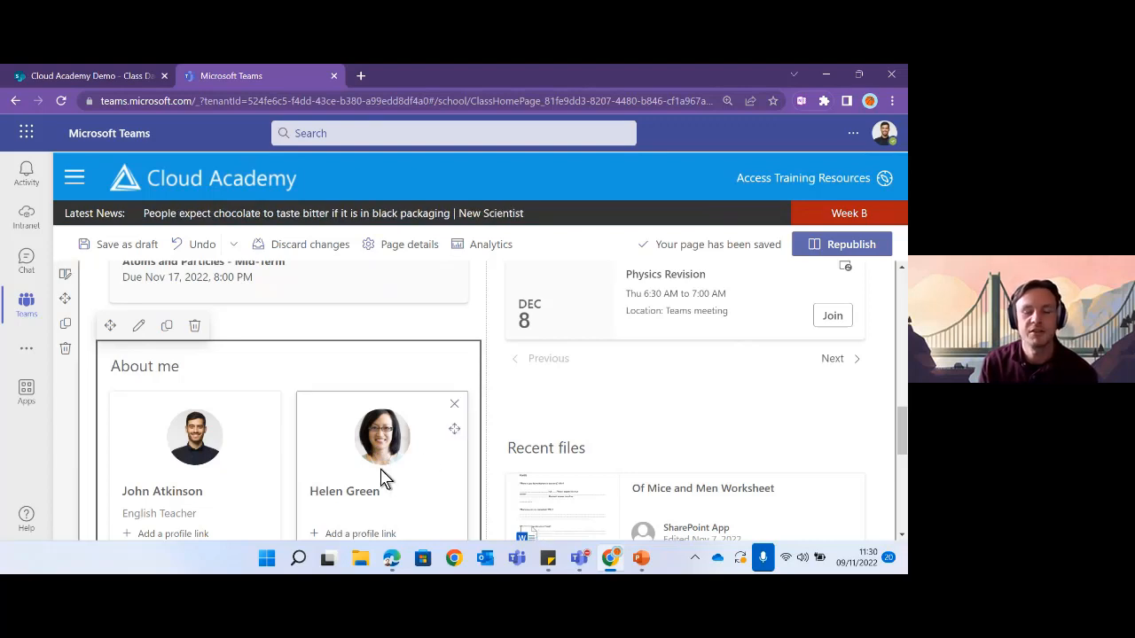
pyautogui.scroll(-2, 392, 483)
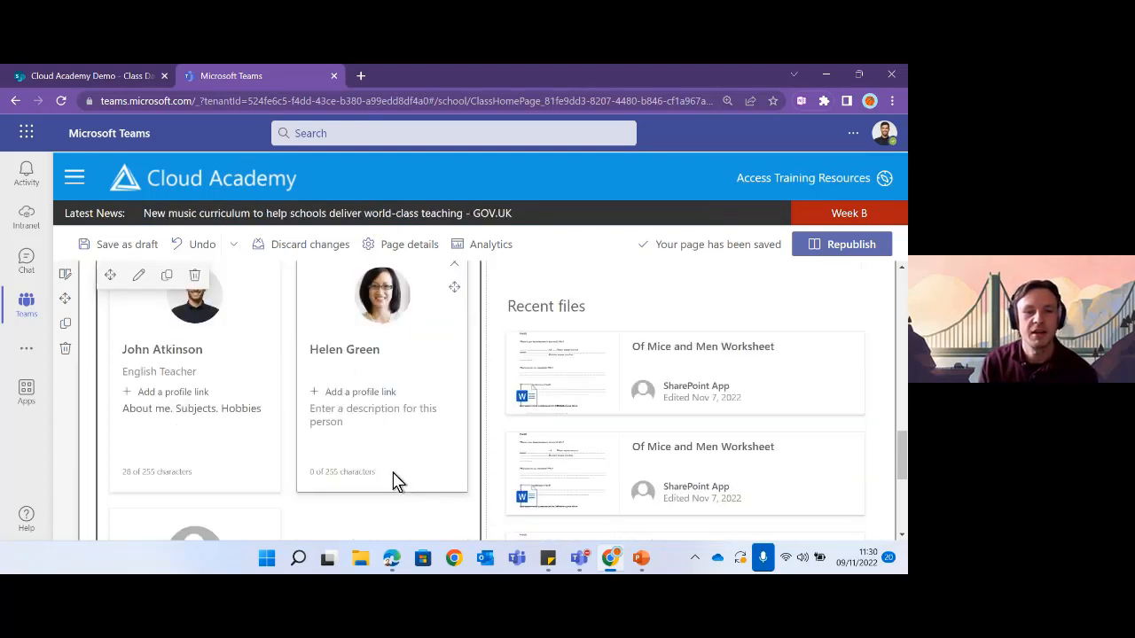
pyautogui.scroll(2, 394, 483)
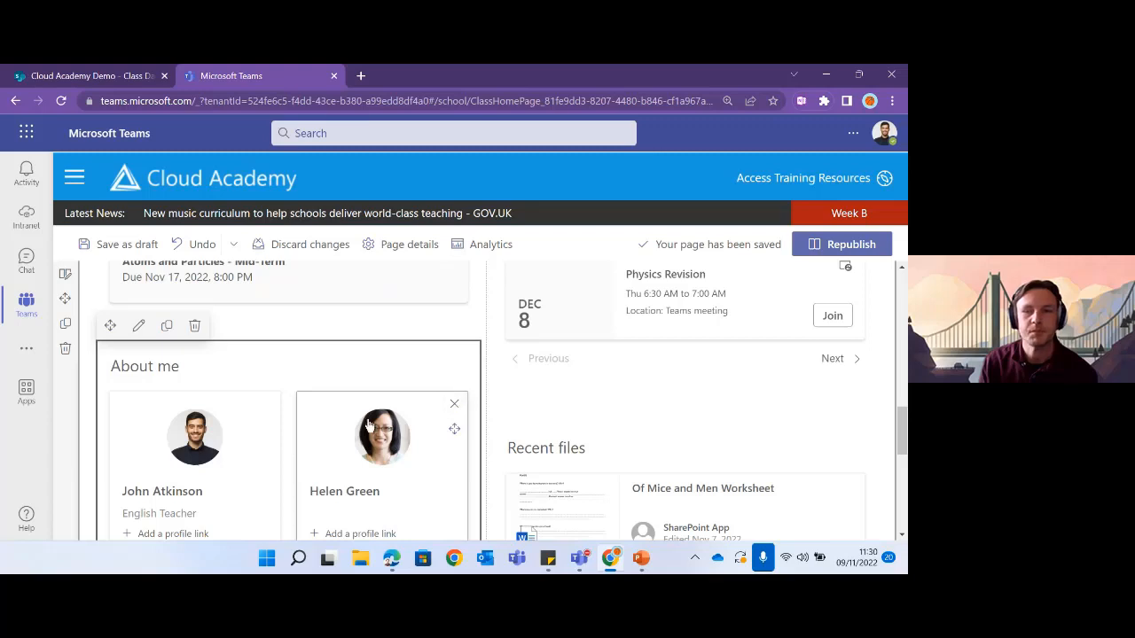
pyautogui.scroll(-2, 426, 480)
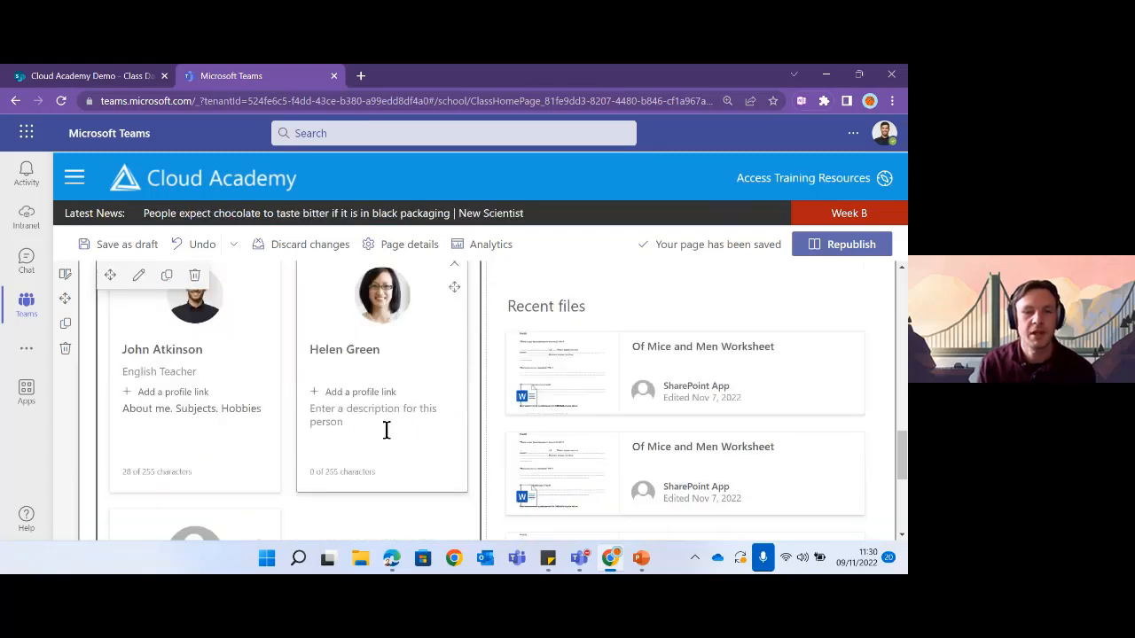
# - Give the second profile the description 'Science Technician'
pyautogui.click(337, 418)
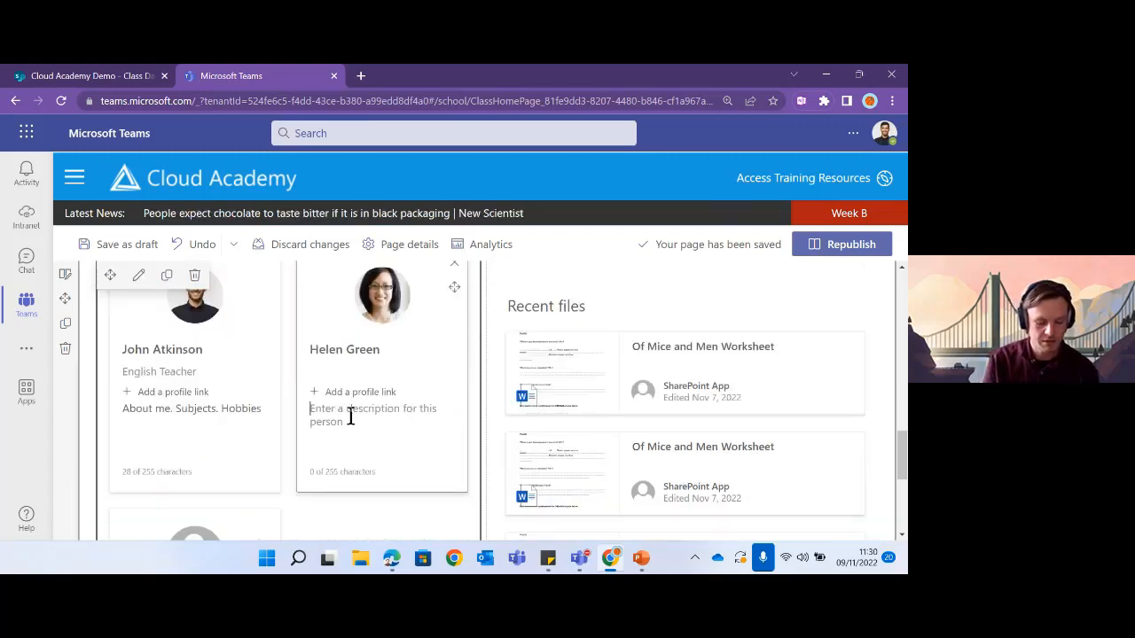
pyautogui.write('Science')
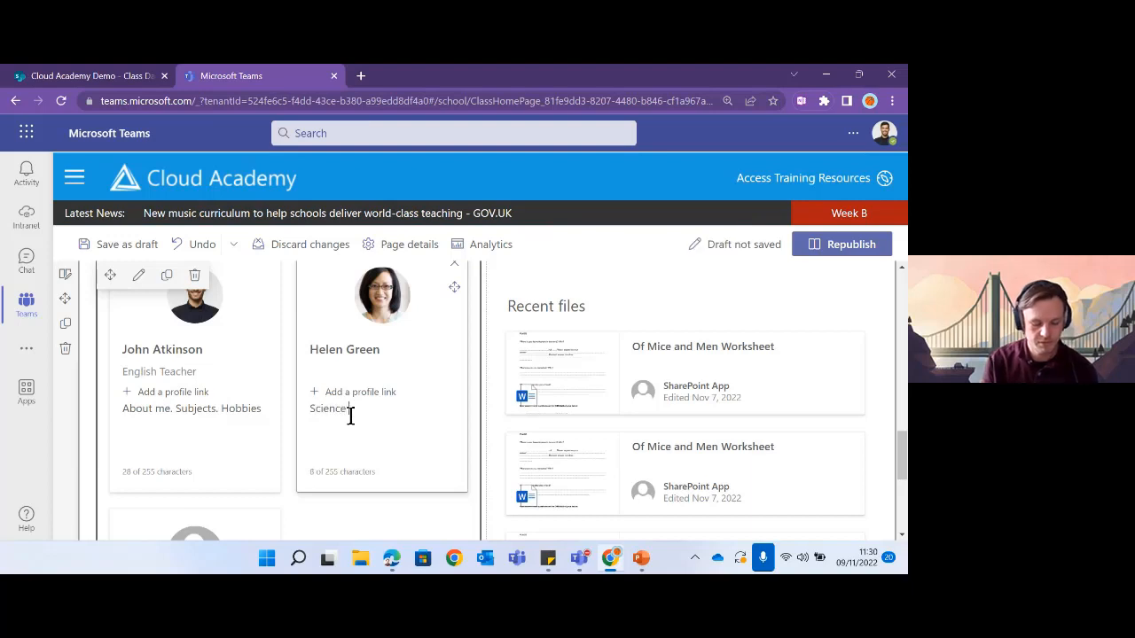
pyautogui.write(' Tec')
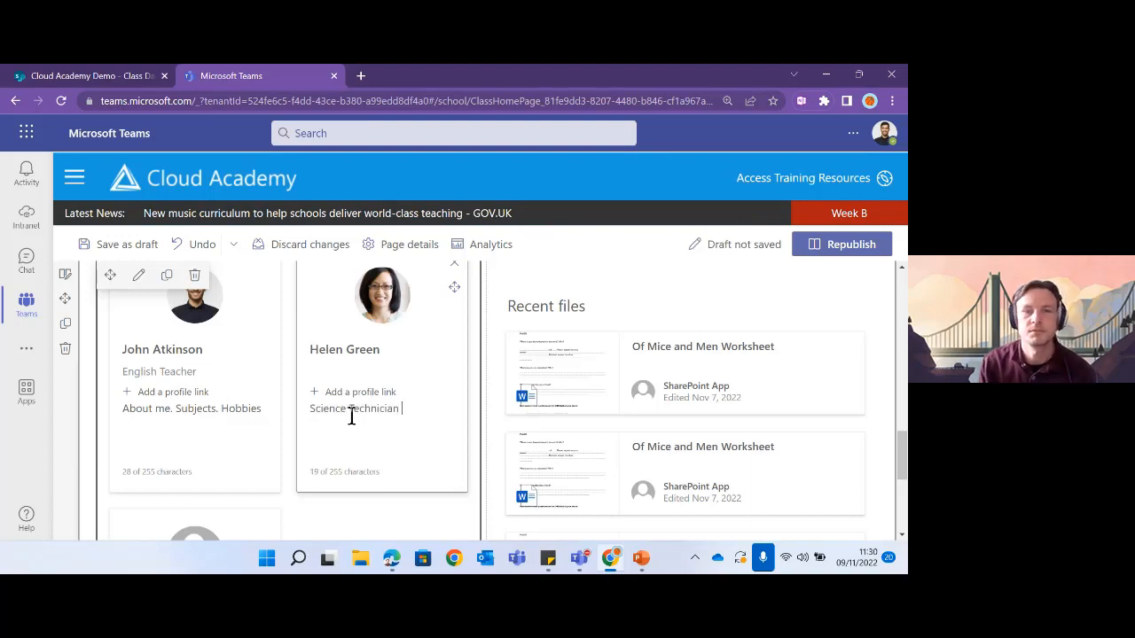
pyautogui.write('hnician')
pyautogui.scroll(1, 351, 416)
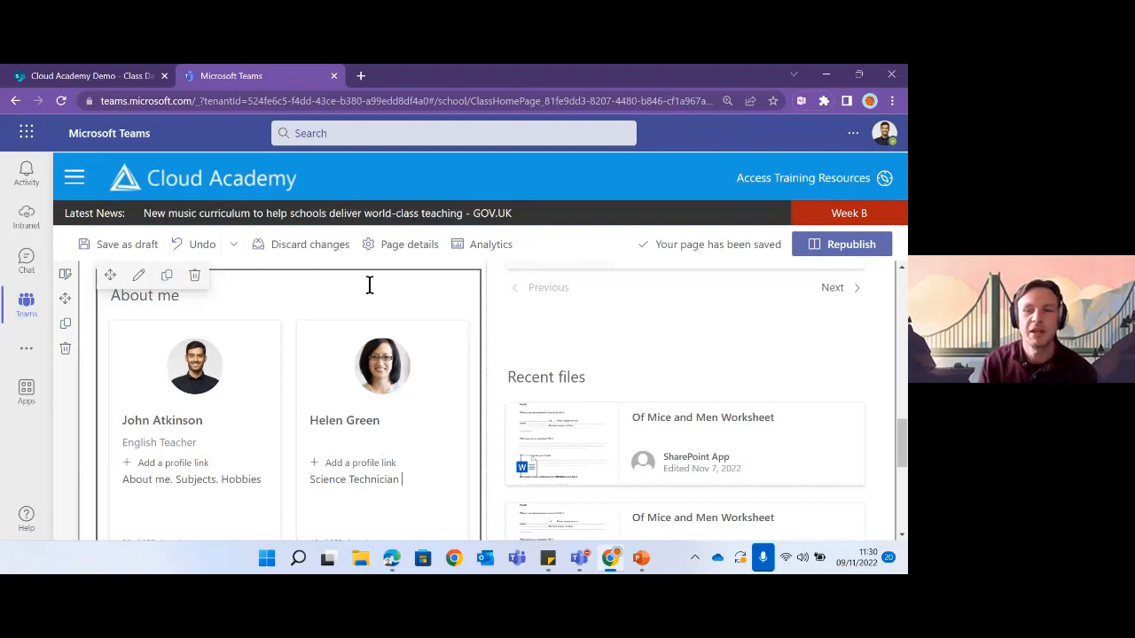
pyautogui.scroll(-1, 638, 388)
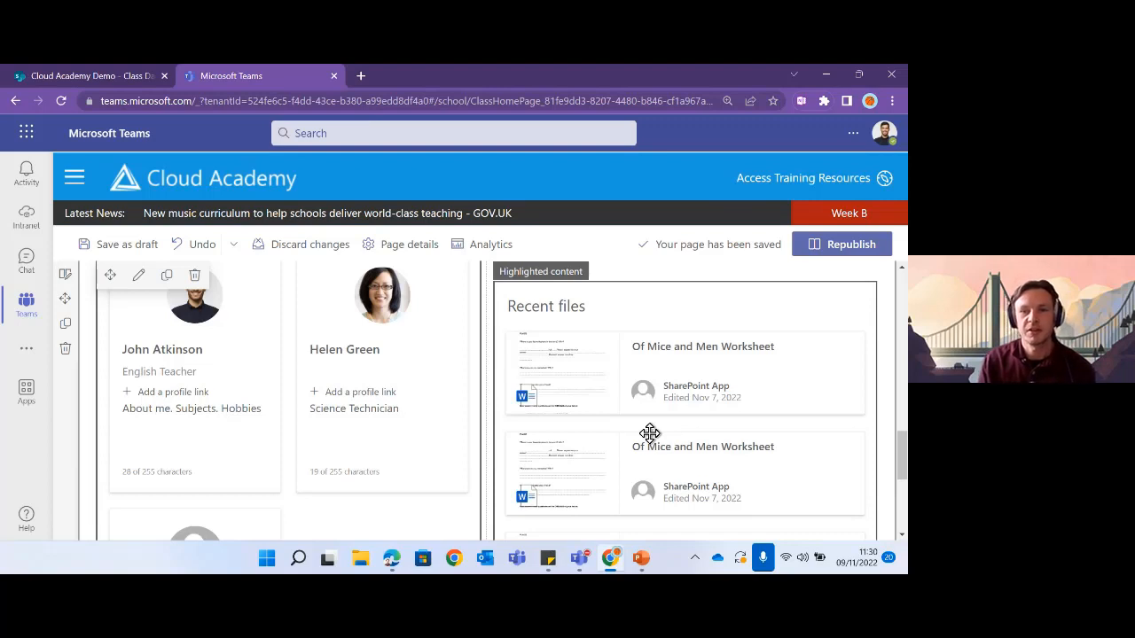
# - Open the Recent files highlighted content settings and review the available content sources
pyautogui.click(648, 301)
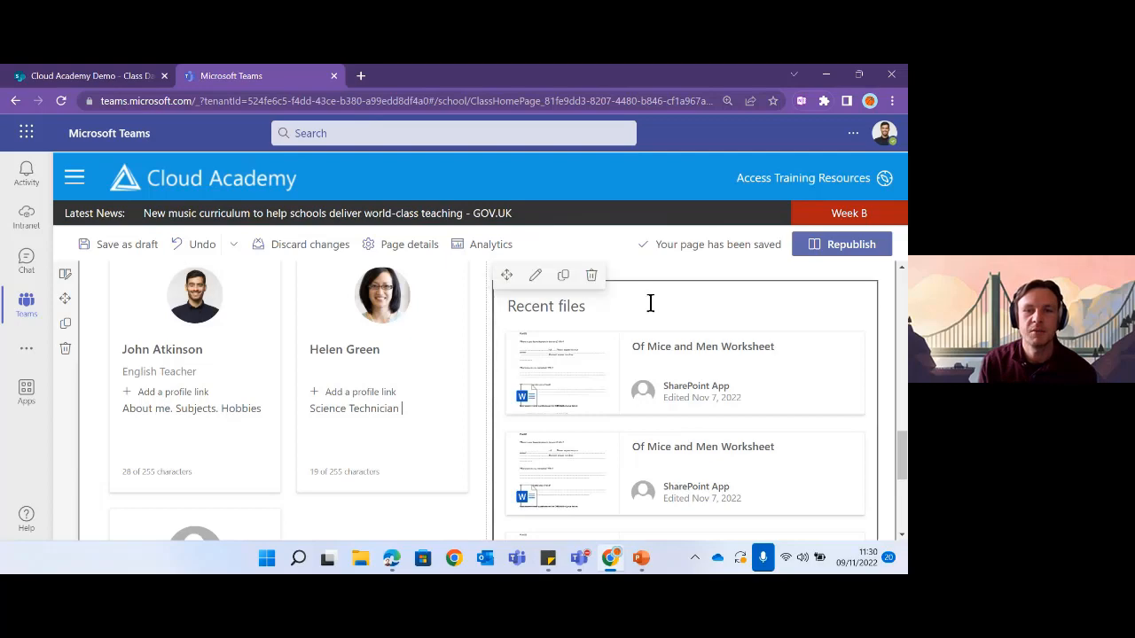
pyautogui.click(534, 277)
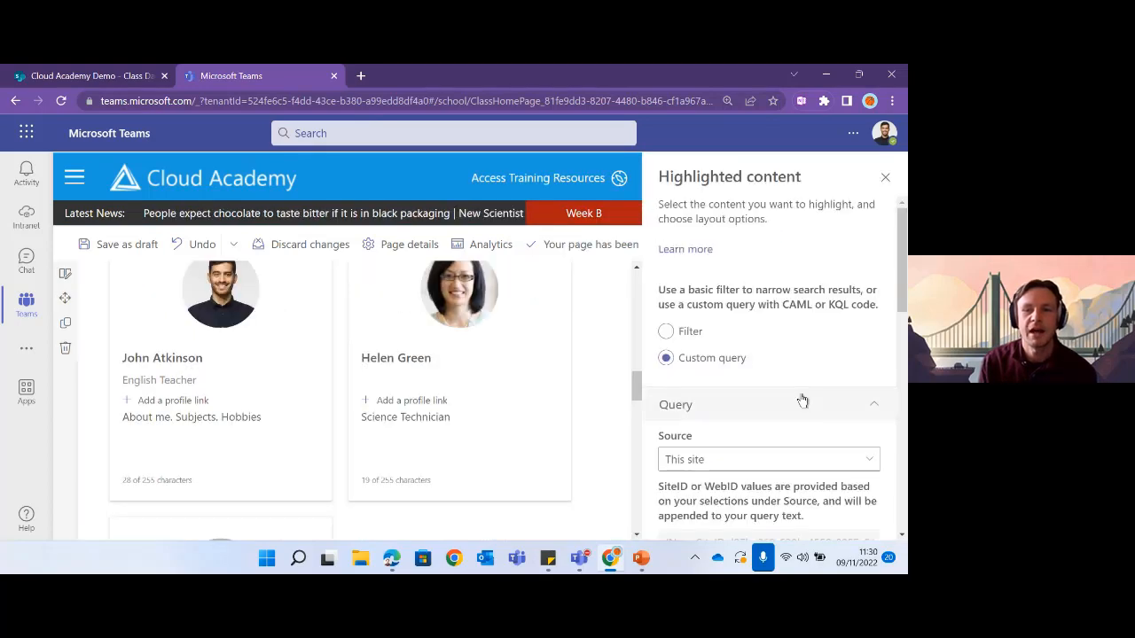
pyautogui.scroll(-2, 802, 401)
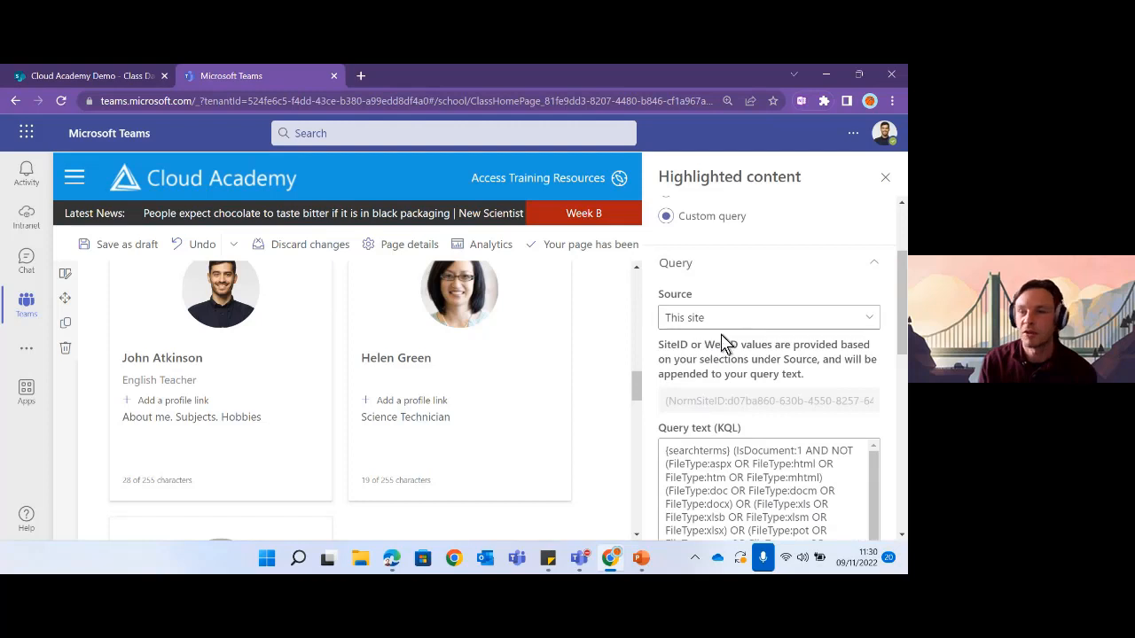
pyautogui.scroll(2, 759, 341)
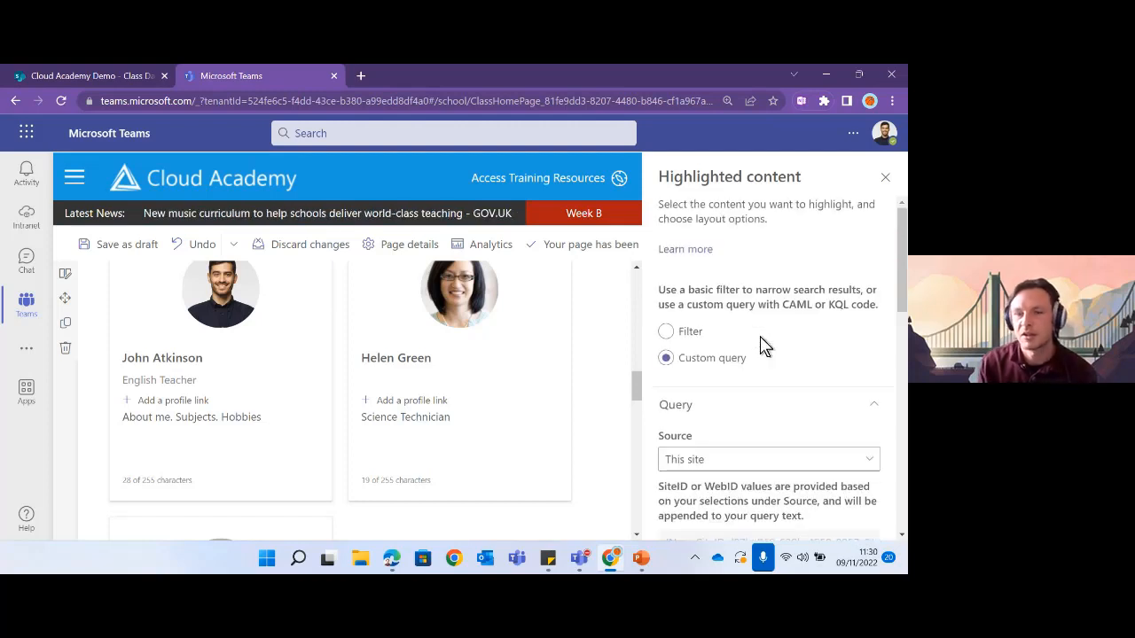
pyautogui.scroll(-1, 760, 346)
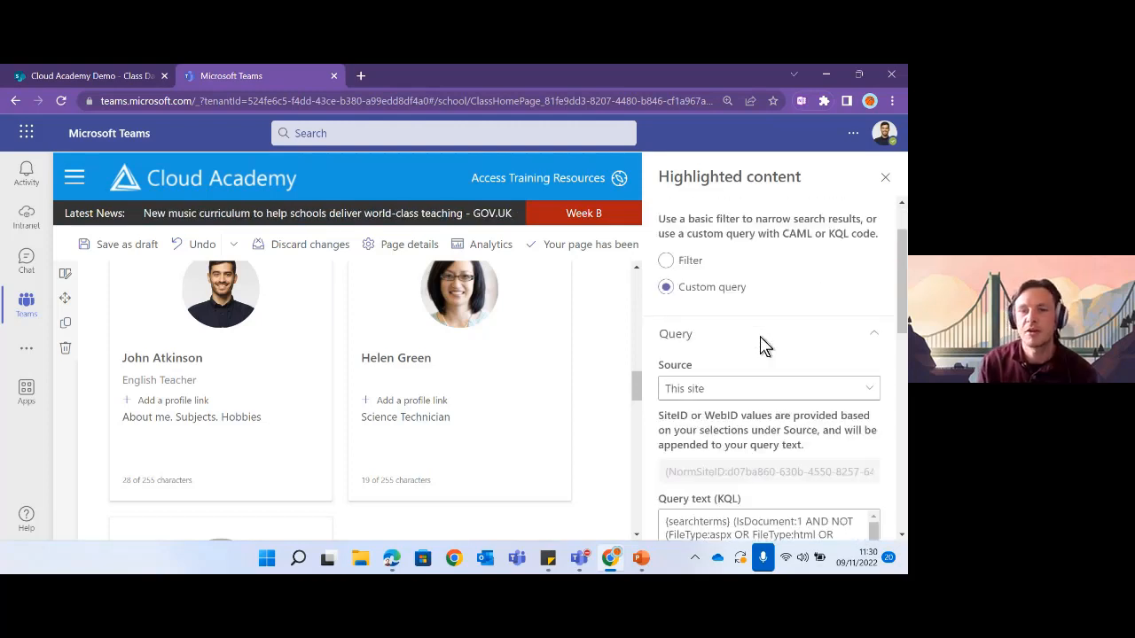
pyautogui.click(757, 394)
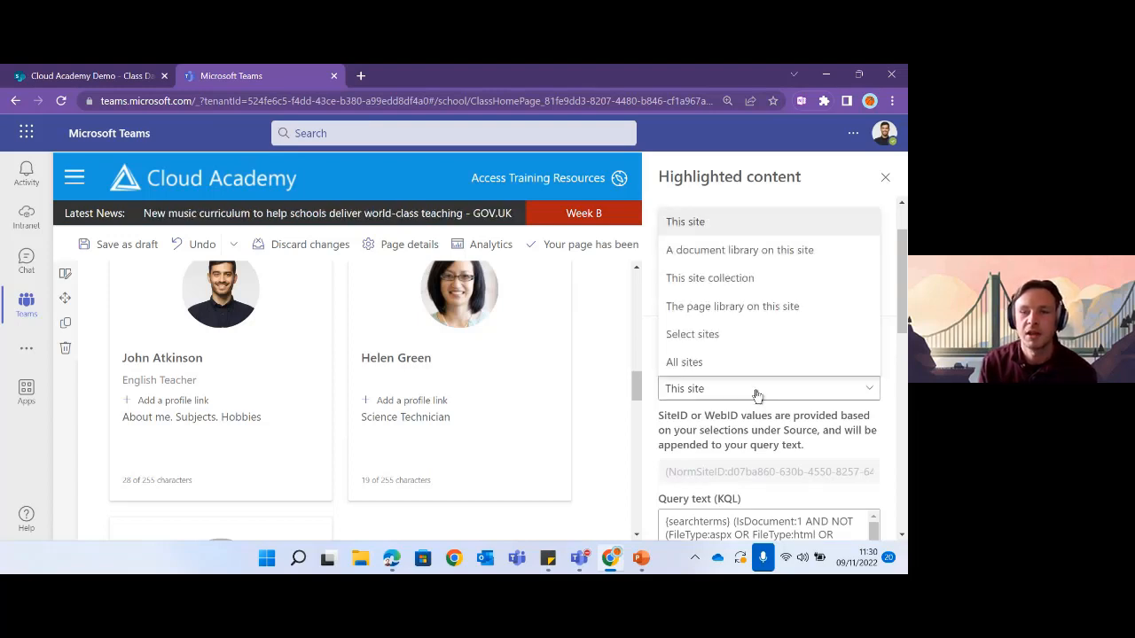
pyautogui.click(752, 434)
pyautogui.scroll(-3, 762, 434)
pyautogui.scroll(-6, 764, 434)
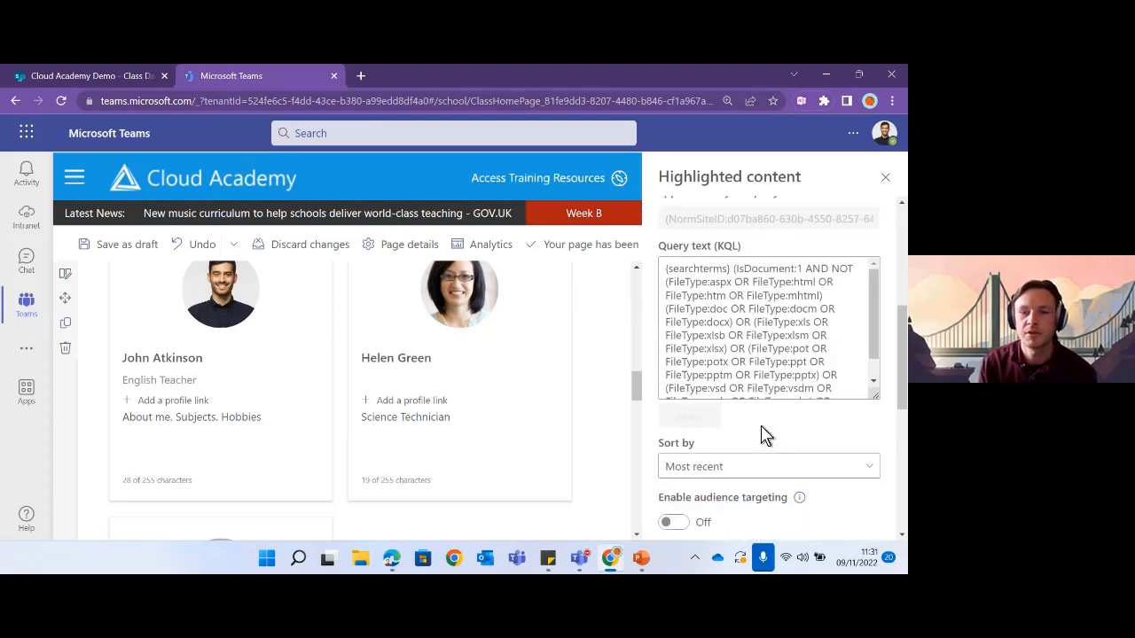
pyautogui.scroll(10, 762, 432)
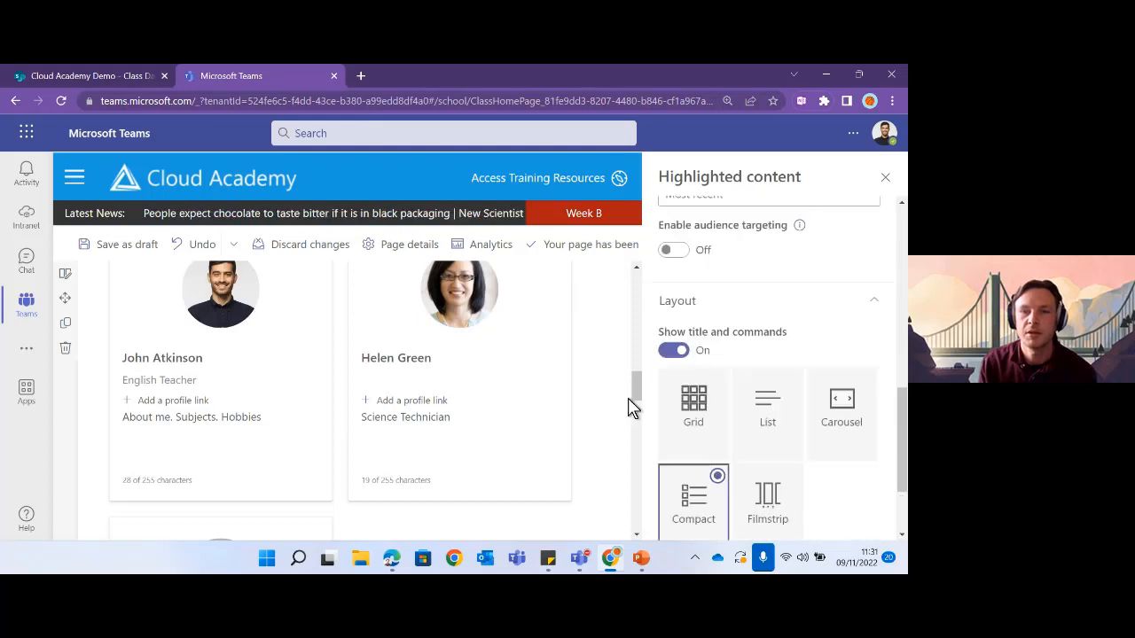
pyautogui.scroll(3, 572, 408)
pyautogui.scroll(3, 833, 284)
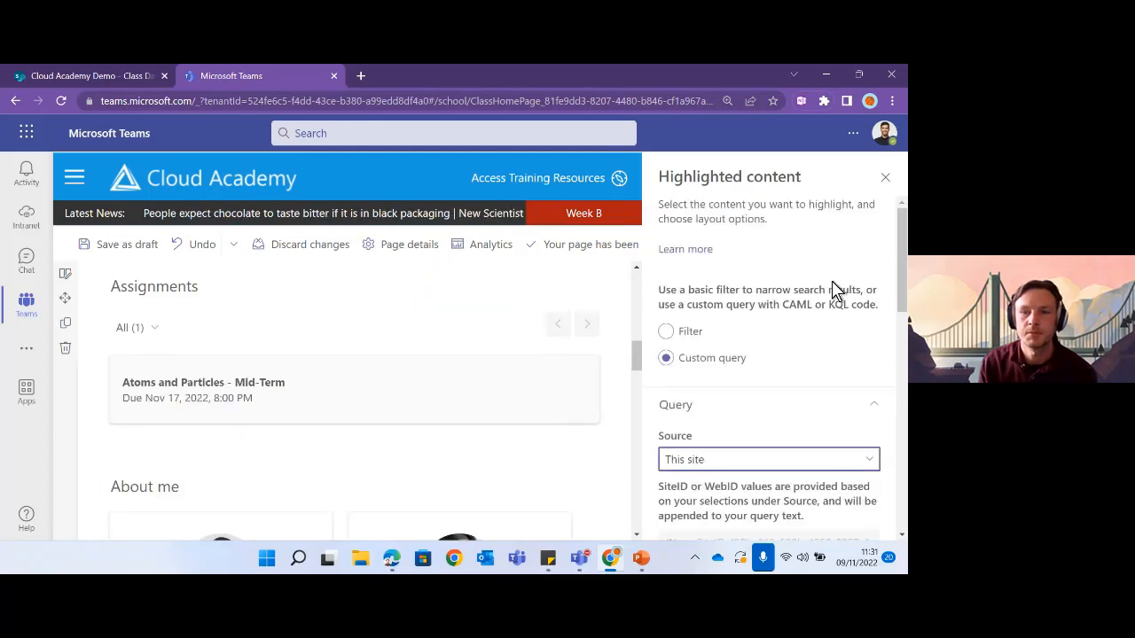
pyautogui.scroll(-2, 798, 302)
# - Set the source to a document library on this site, choosing Class Materials
pyautogui.click(766, 326)
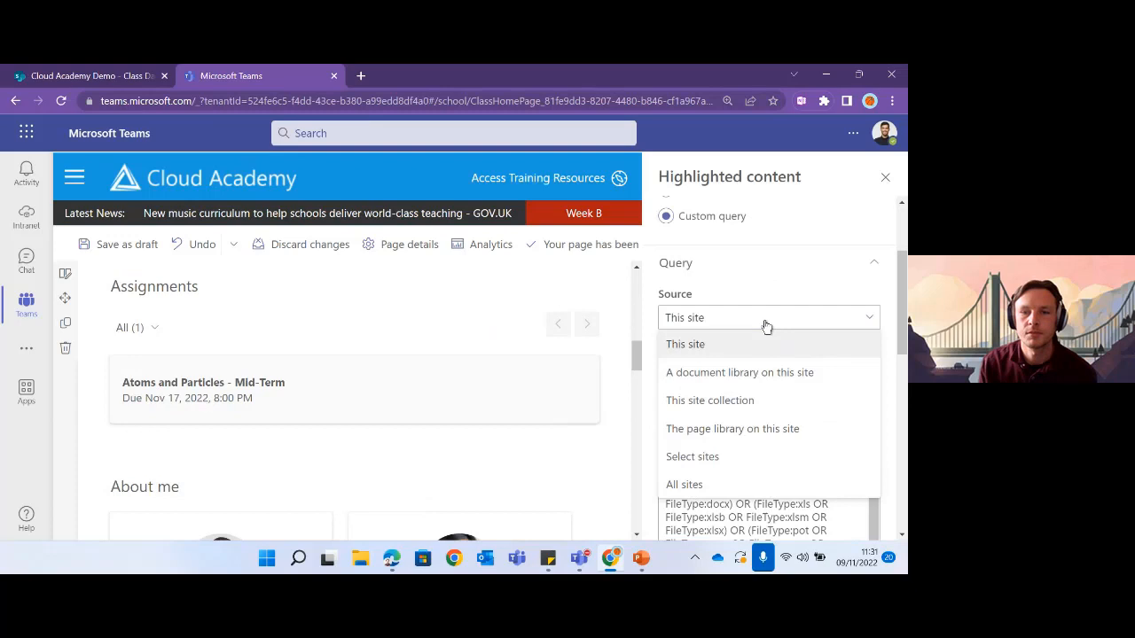
pyautogui.click(725, 378)
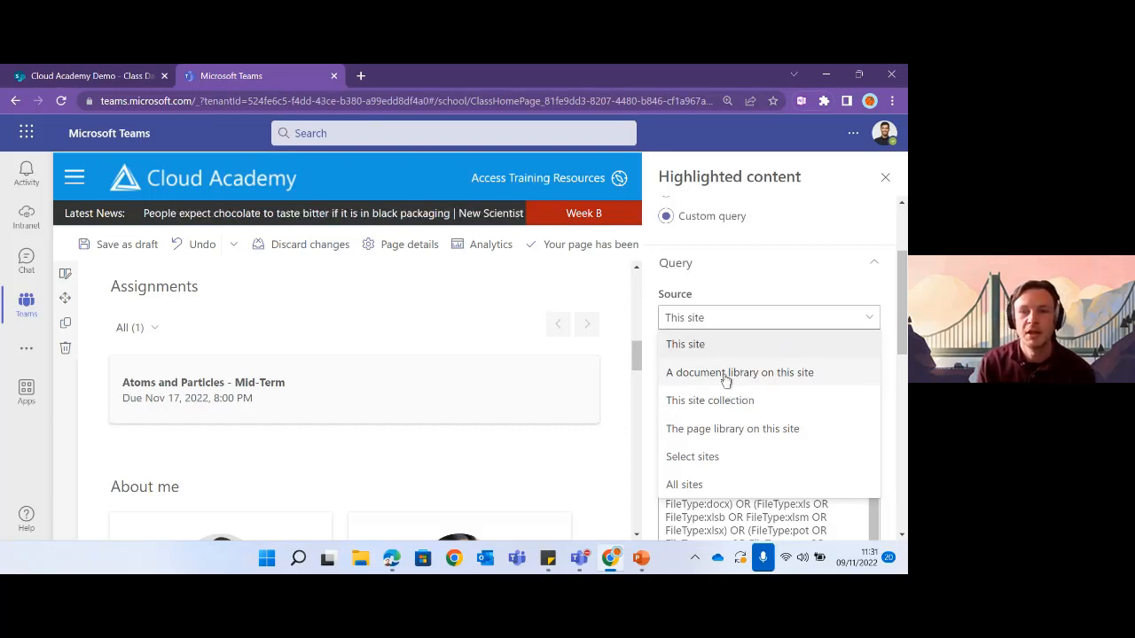
pyautogui.click(725, 379)
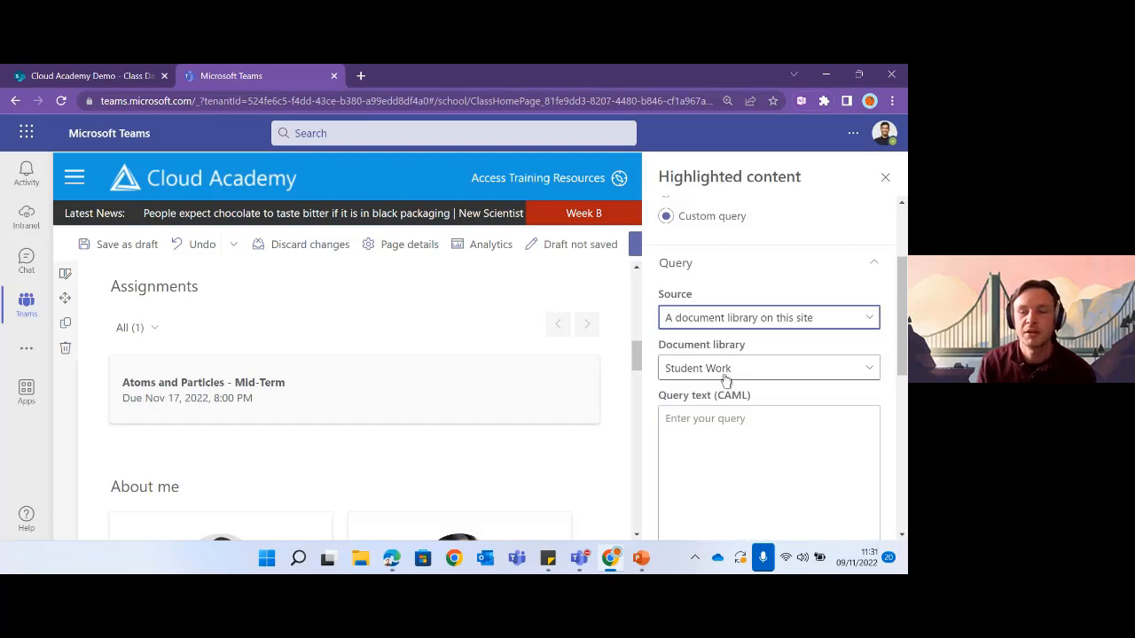
pyautogui.click(772, 379)
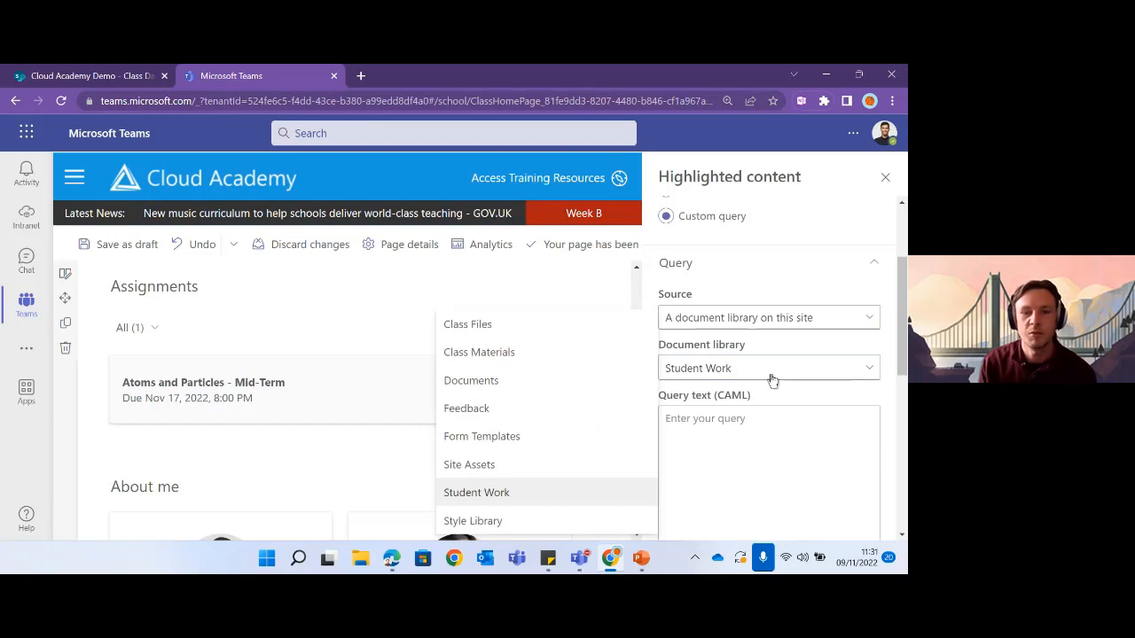
pyautogui.click(506, 365)
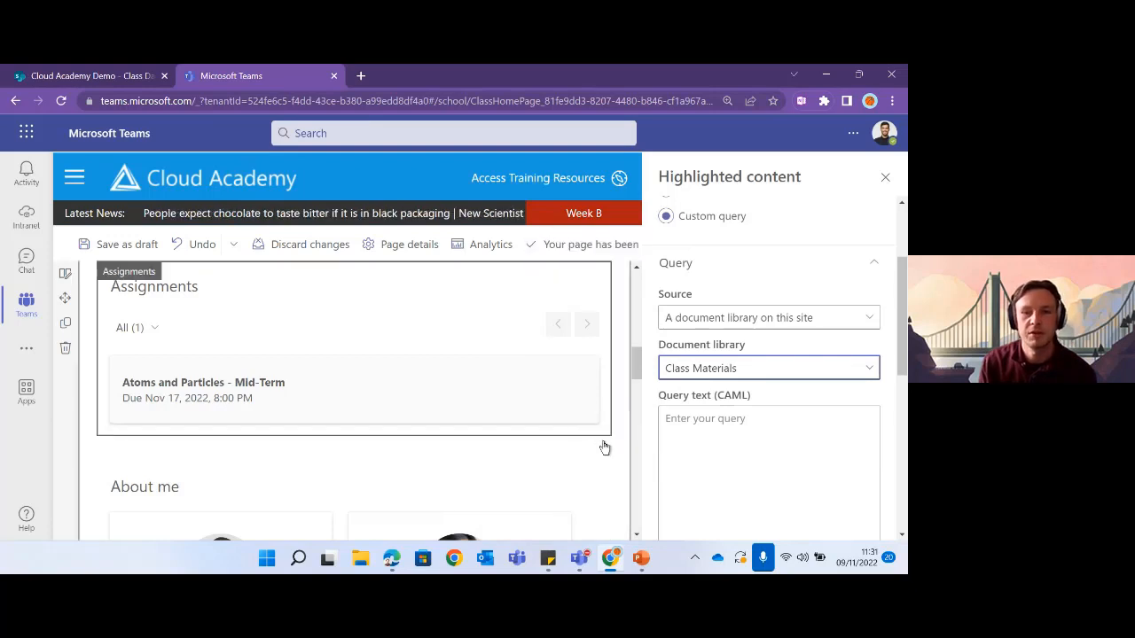
pyautogui.click(883, 187)
pyautogui.scroll(-10, 620, 398)
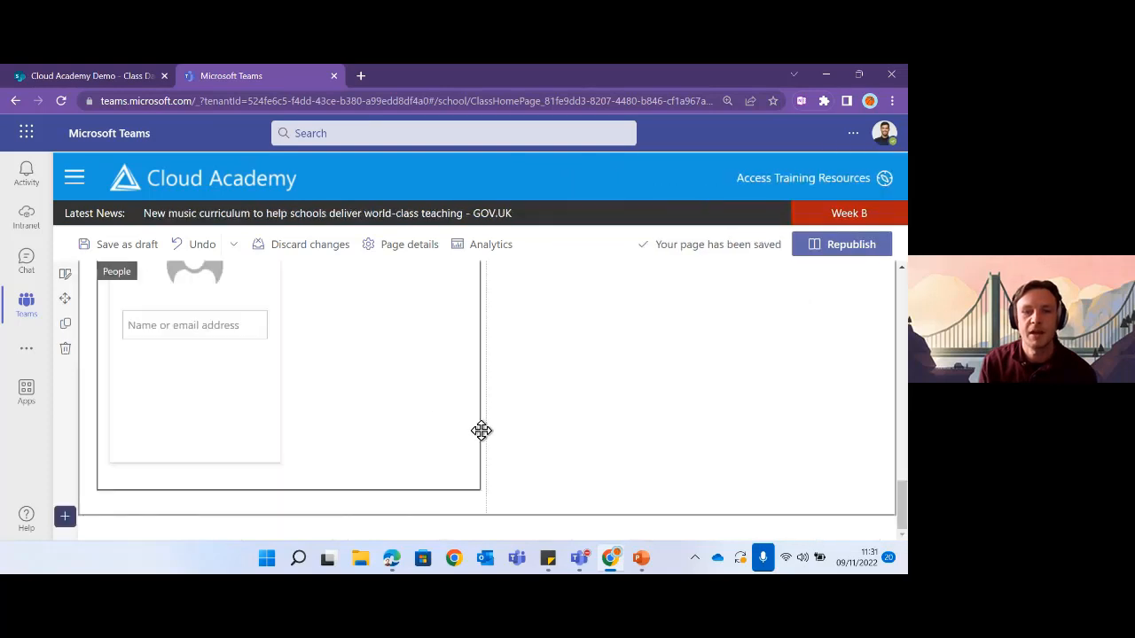
# - Replace the section heading 'Recent files' with 'Class Materials'
pyautogui.scroll(3, 668, 452)
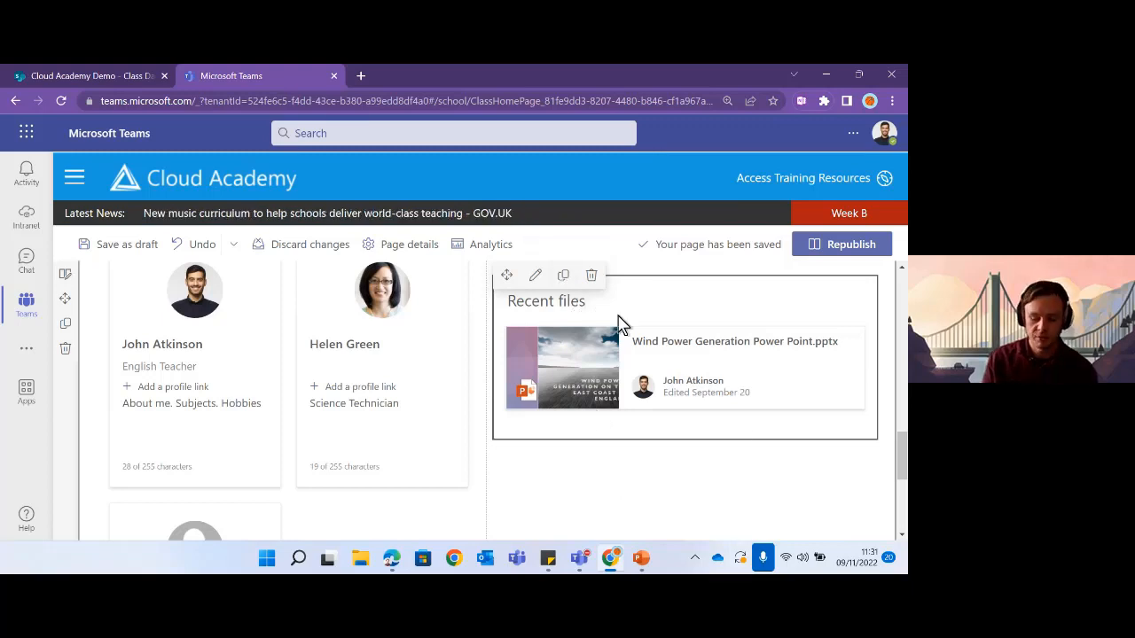
pyautogui.press('BackSpace')
pyautogui.press('BackSpace')
pyautogui.press('BackSpace')
pyautogui.press('BackSpace')
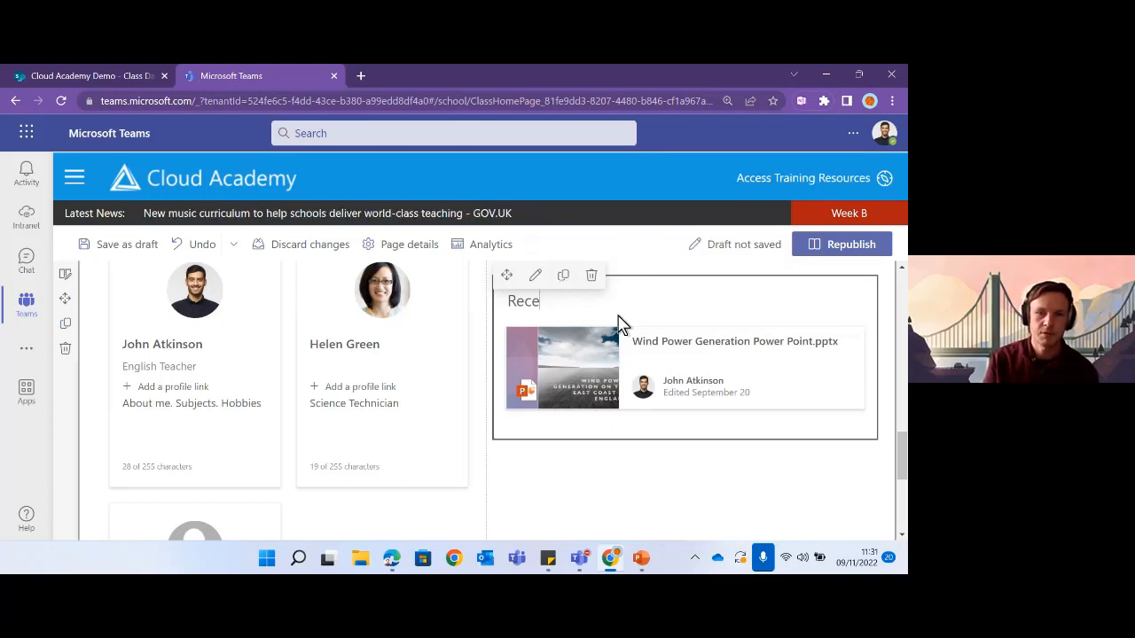
pyautogui.press('BackSpace')
pyautogui.write('Class Mate')
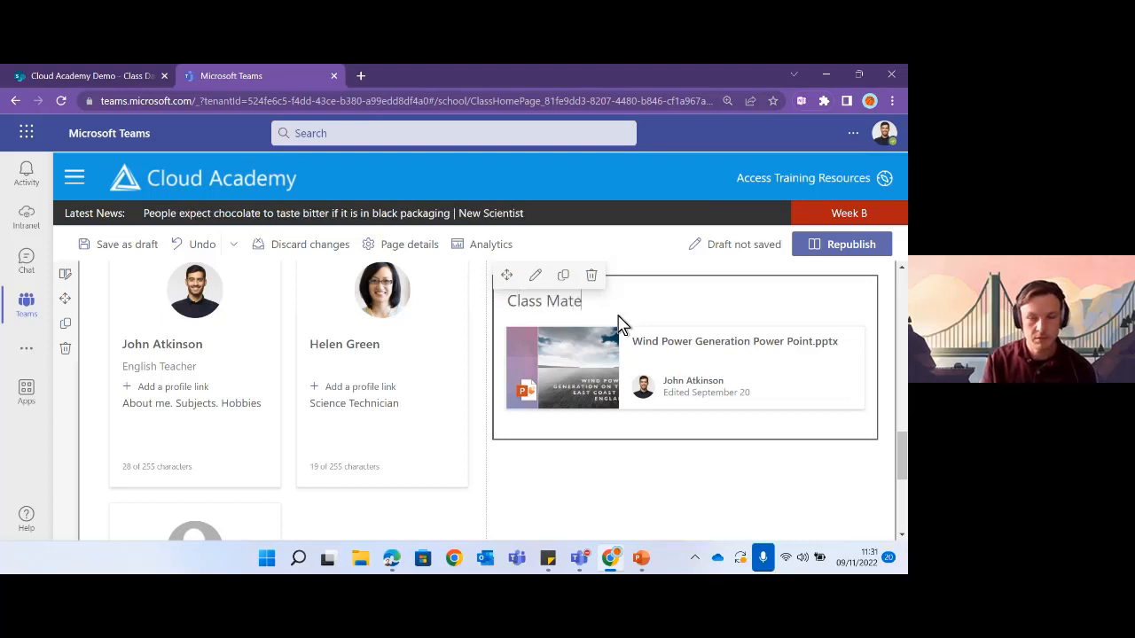
pyautogui.write('rials')
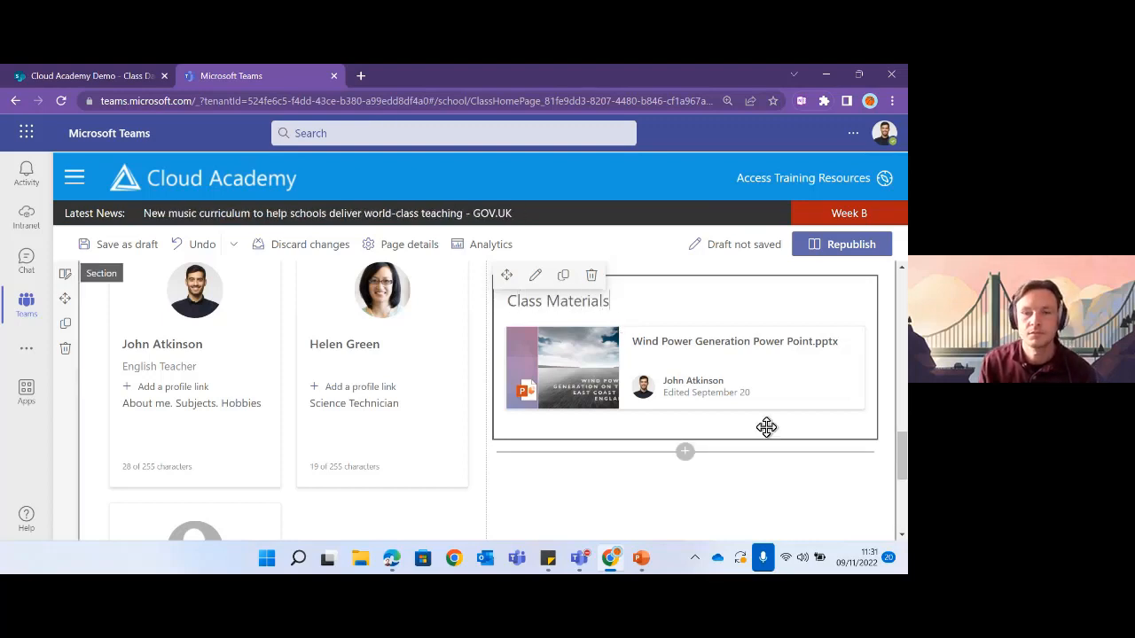
pyautogui.scroll(3, 770, 376)
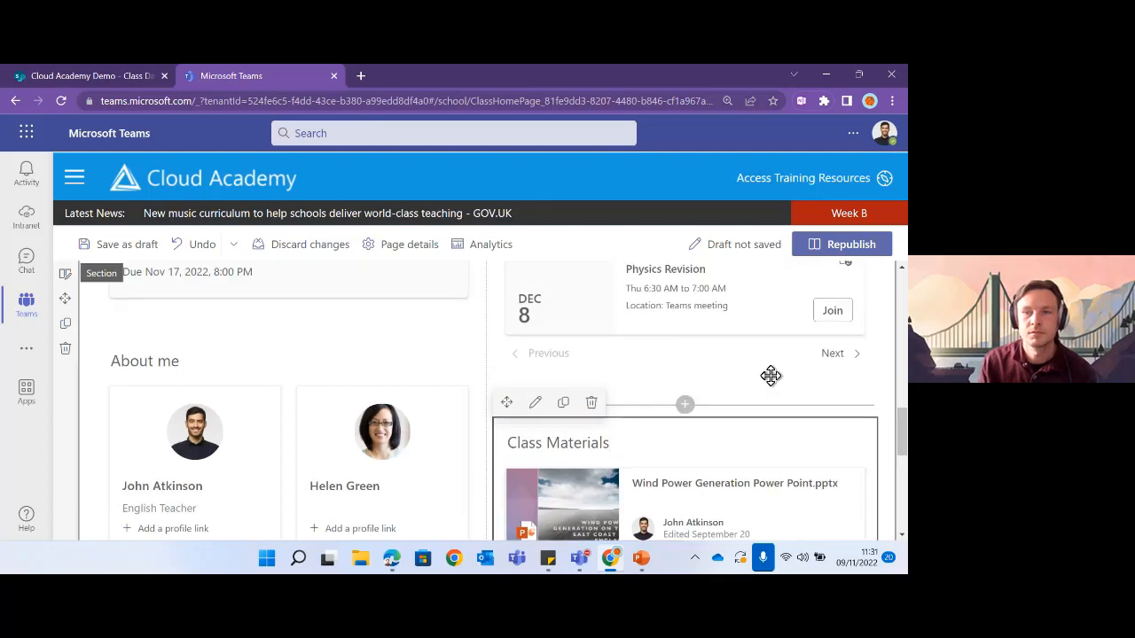
# - Republish the page and review the live Home page at full width
pyautogui.click(840, 254)
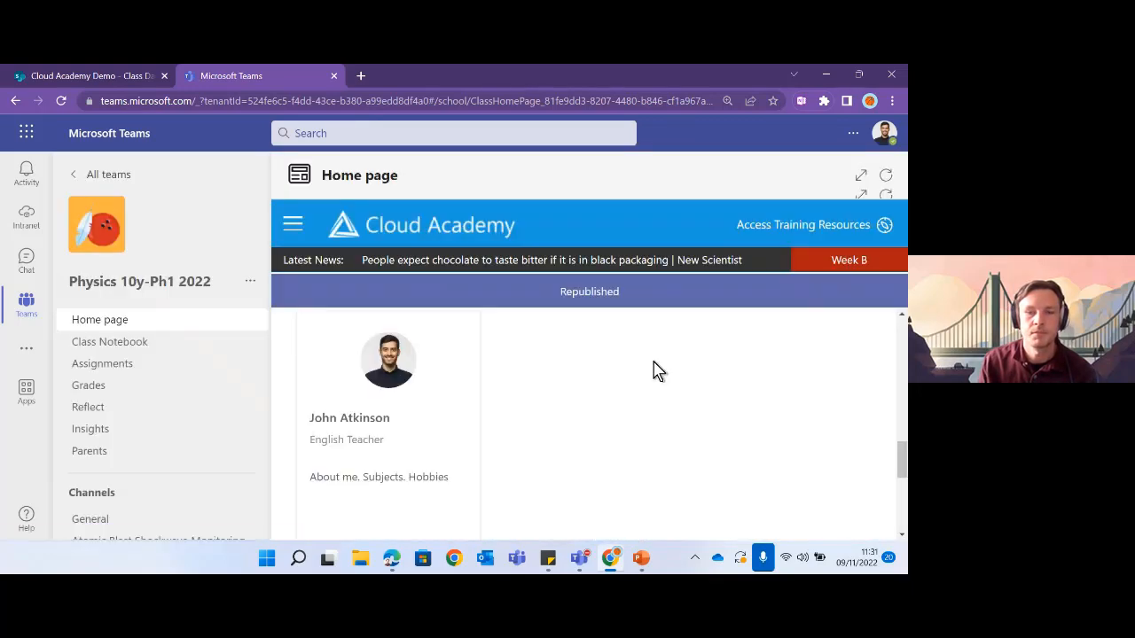
pyautogui.click(861, 177)
pyautogui.scroll(-5, 527, 405)
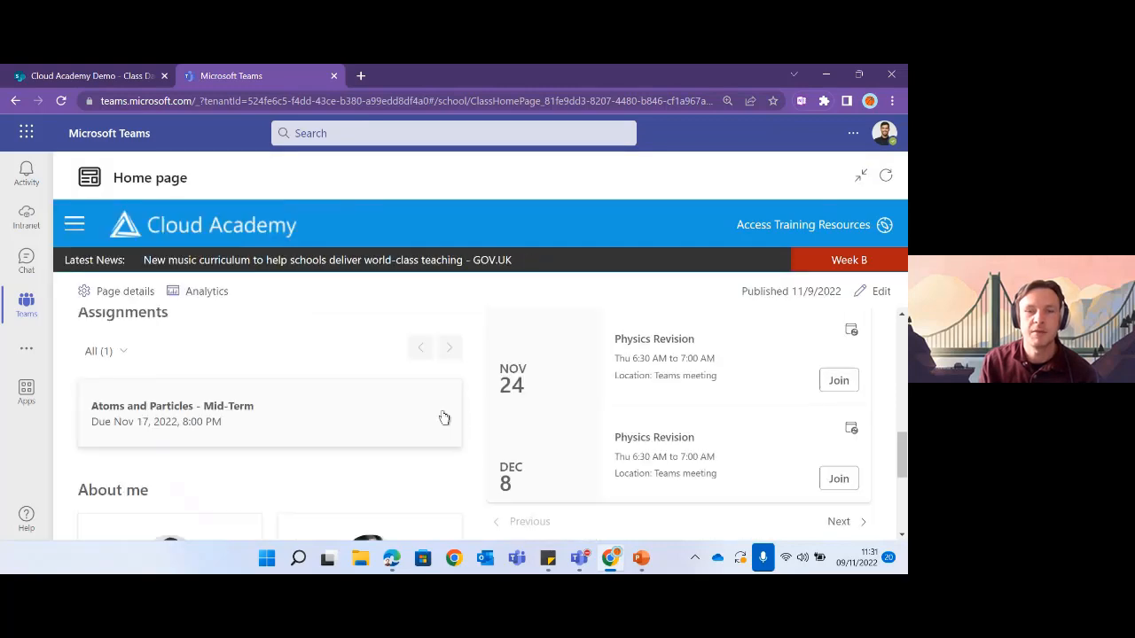
pyautogui.scroll(1, 448, 421)
pyautogui.scroll(6, 448, 421)
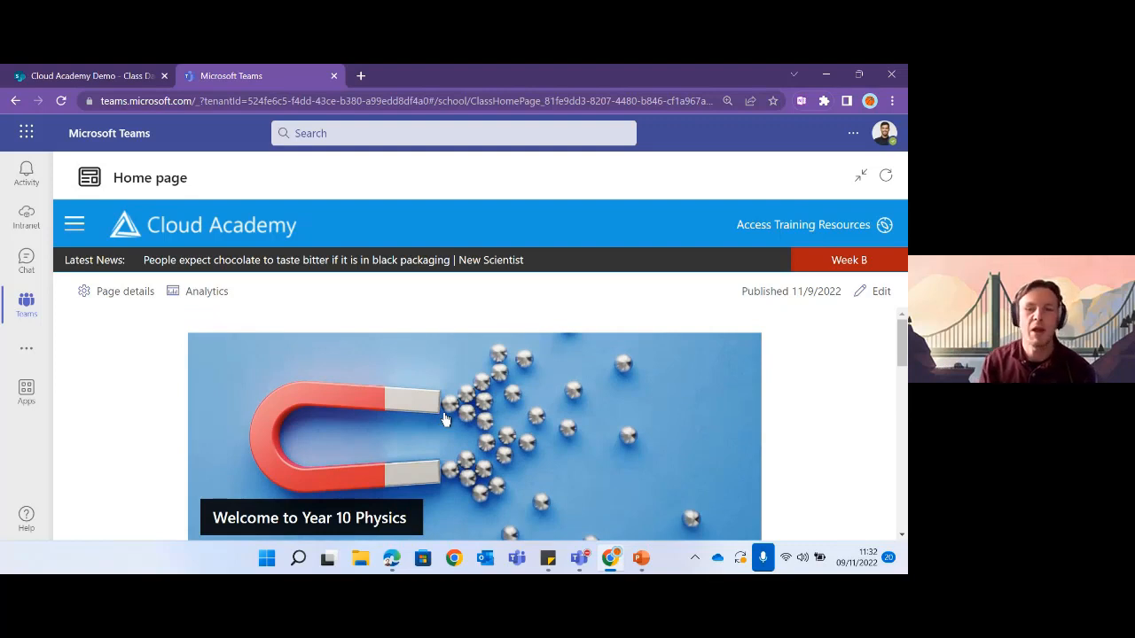
pyautogui.scroll(-2, 447, 421)
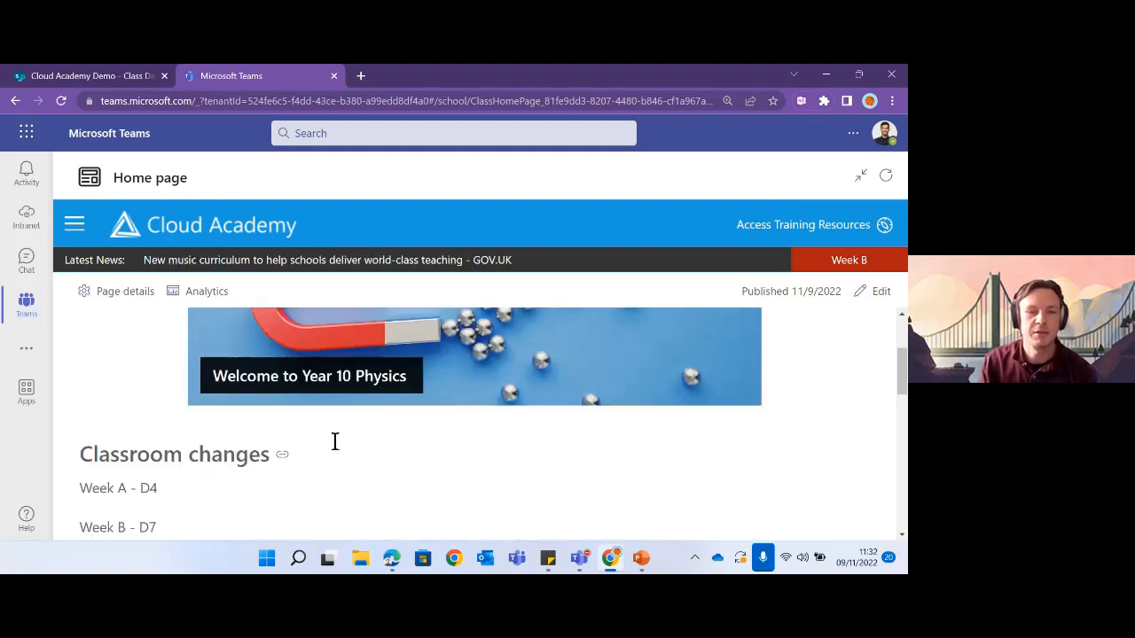
pyautogui.scroll(-1, 201, 452)
pyautogui.scroll(-3, 157, 435)
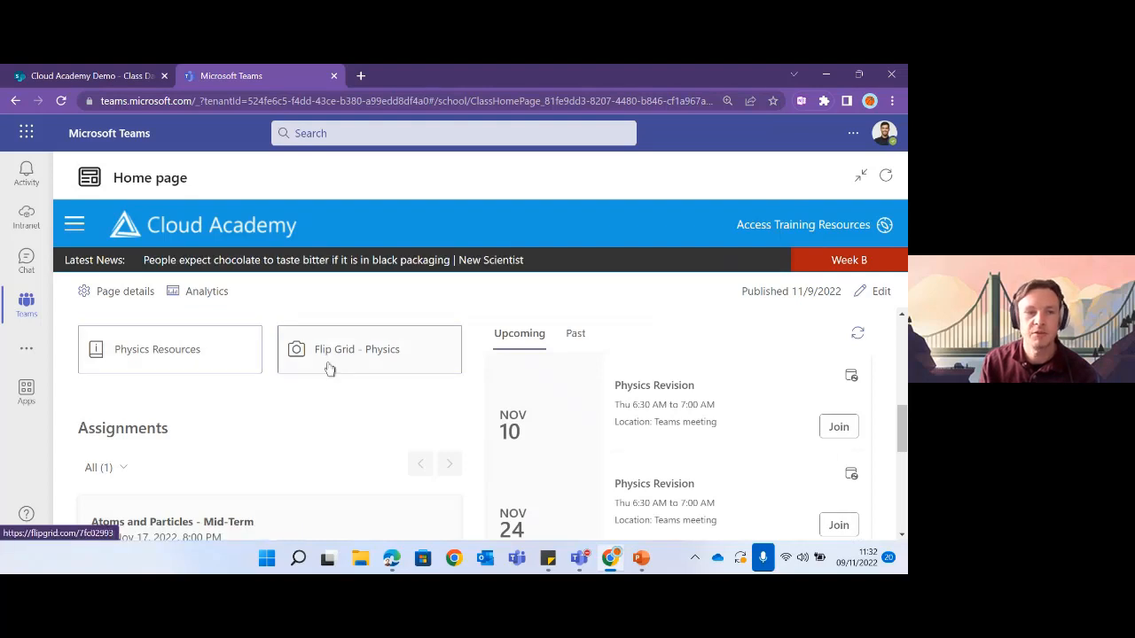
# - Test the Physics Resources quick link, then return to the class home page and review it
pyautogui.click(162, 366)
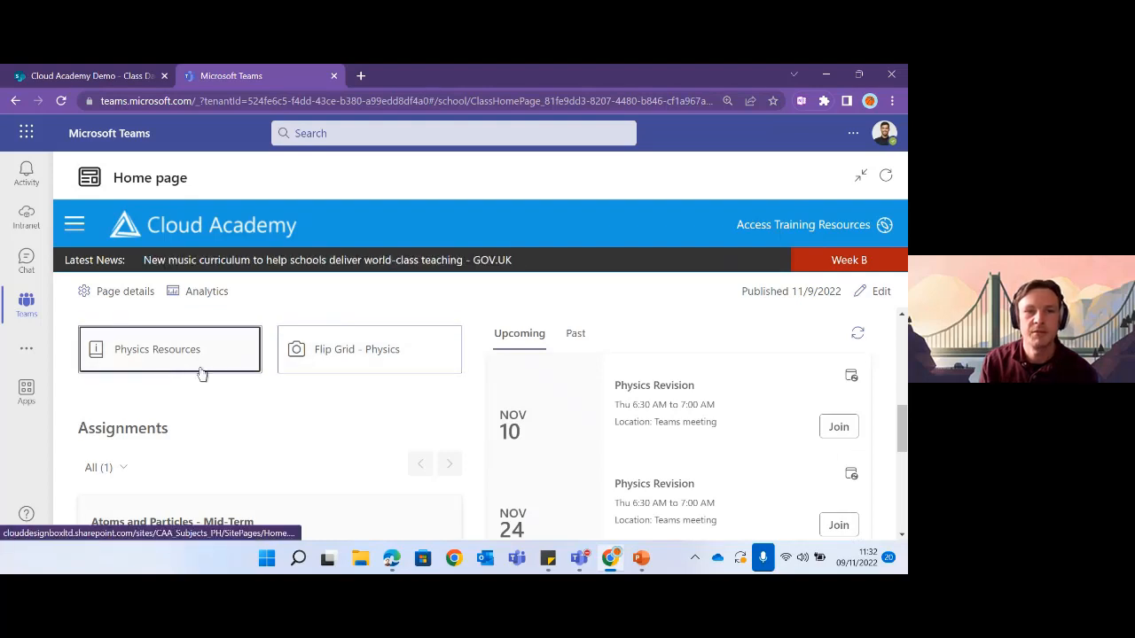
pyautogui.scroll(-5, 416, 436)
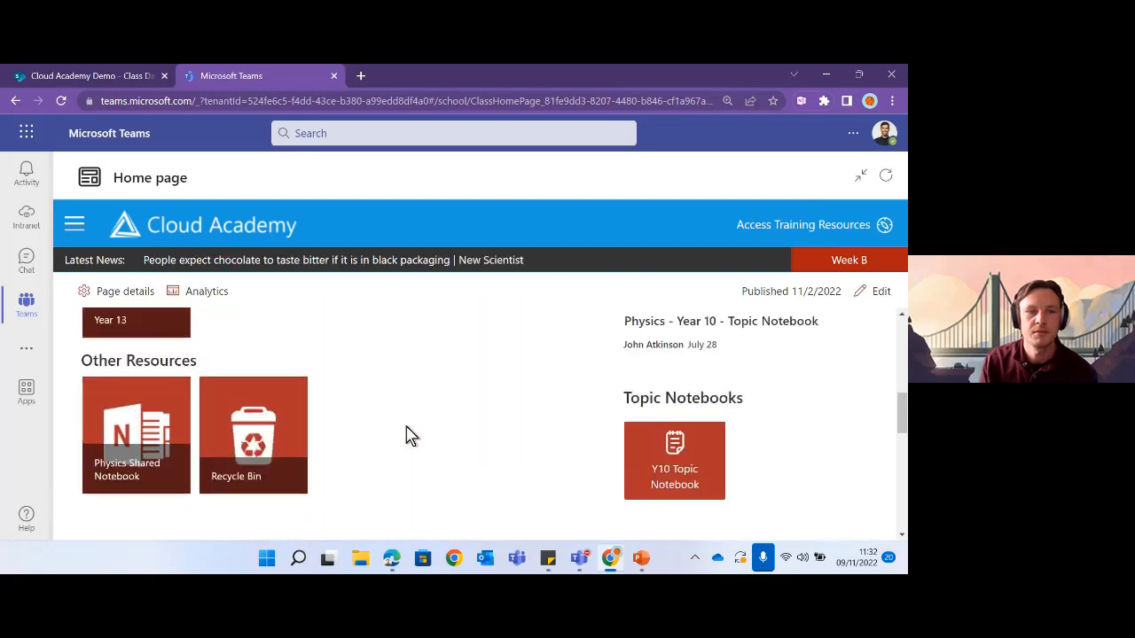
pyautogui.scroll(5, 405, 435)
pyautogui.click(15, 100)
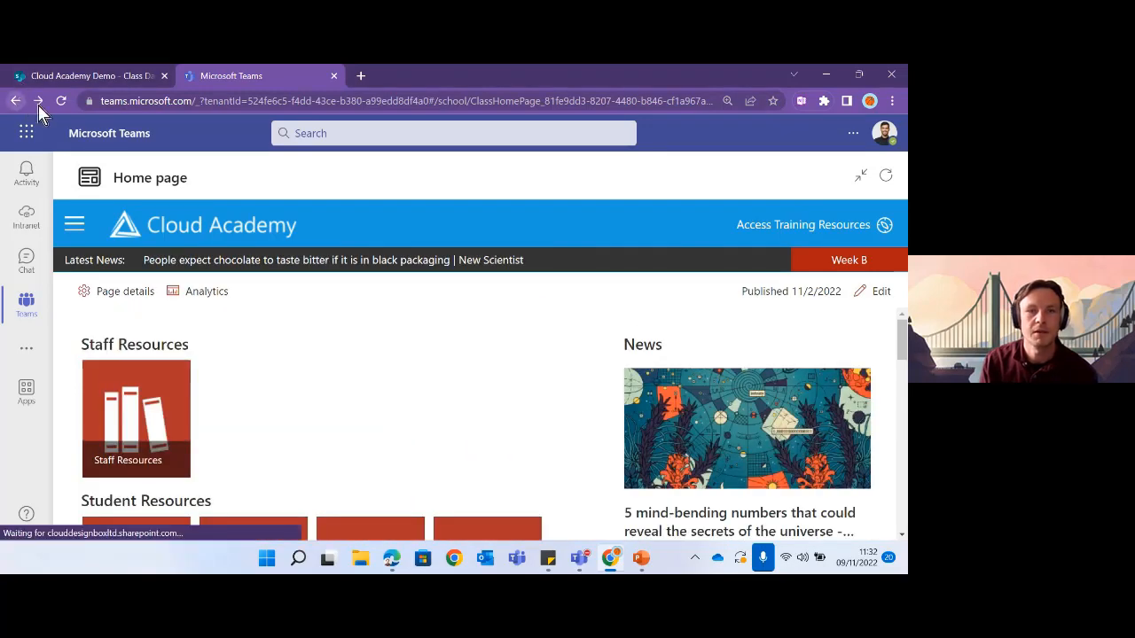
pyautogui.scroll(-4, 334, 406)
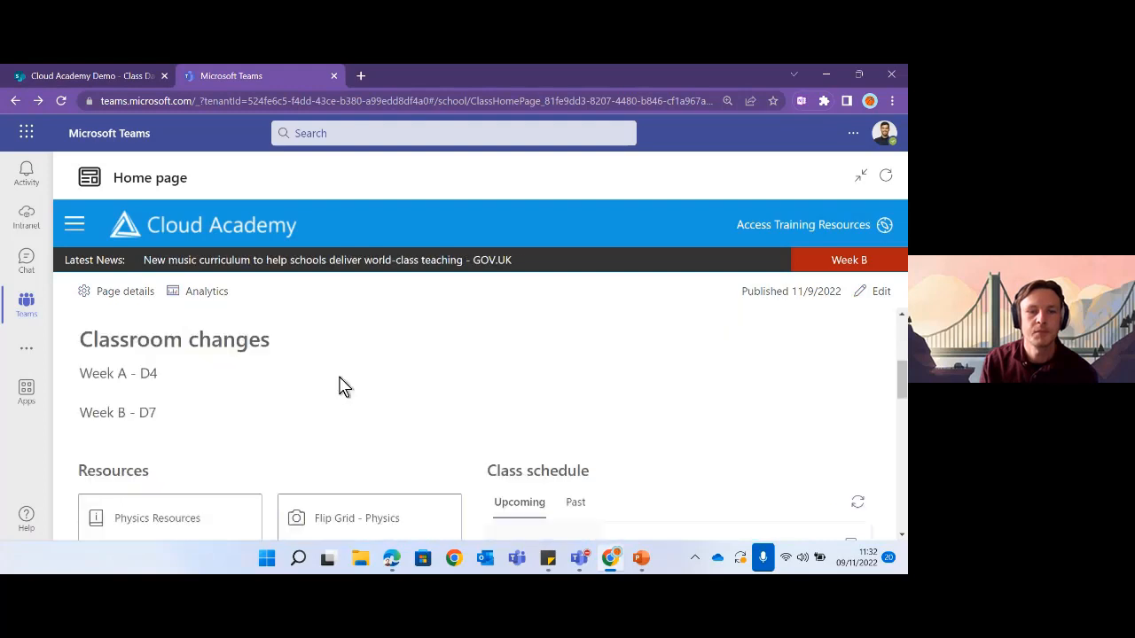
pyautogui.scroll(-2, 340, 386)
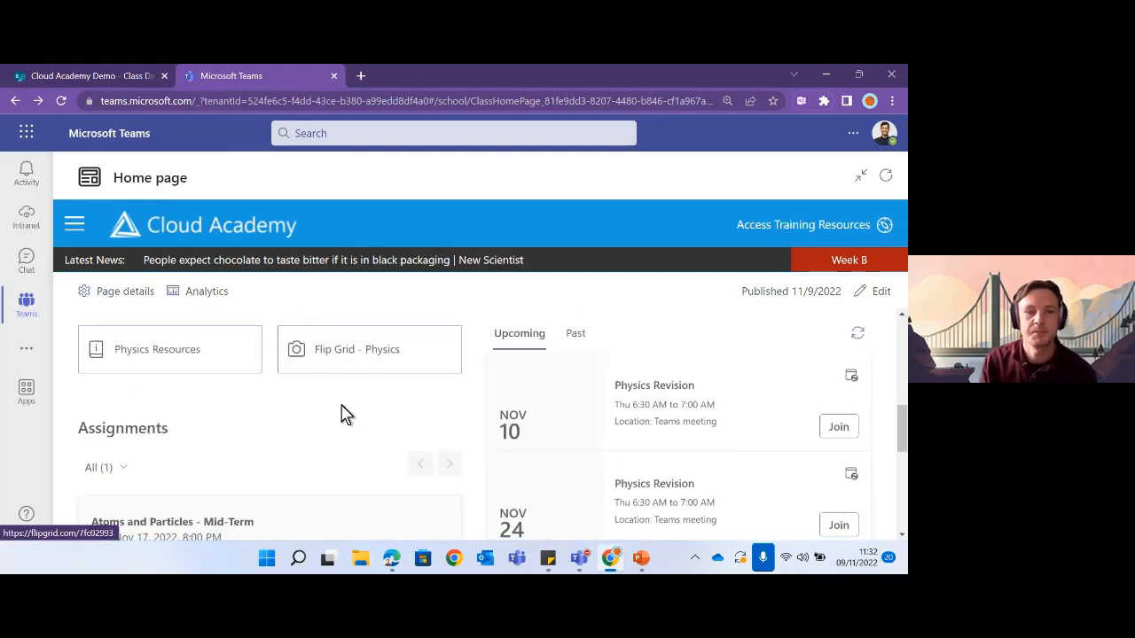
pyautogui.scroll(-5, 395, 401)
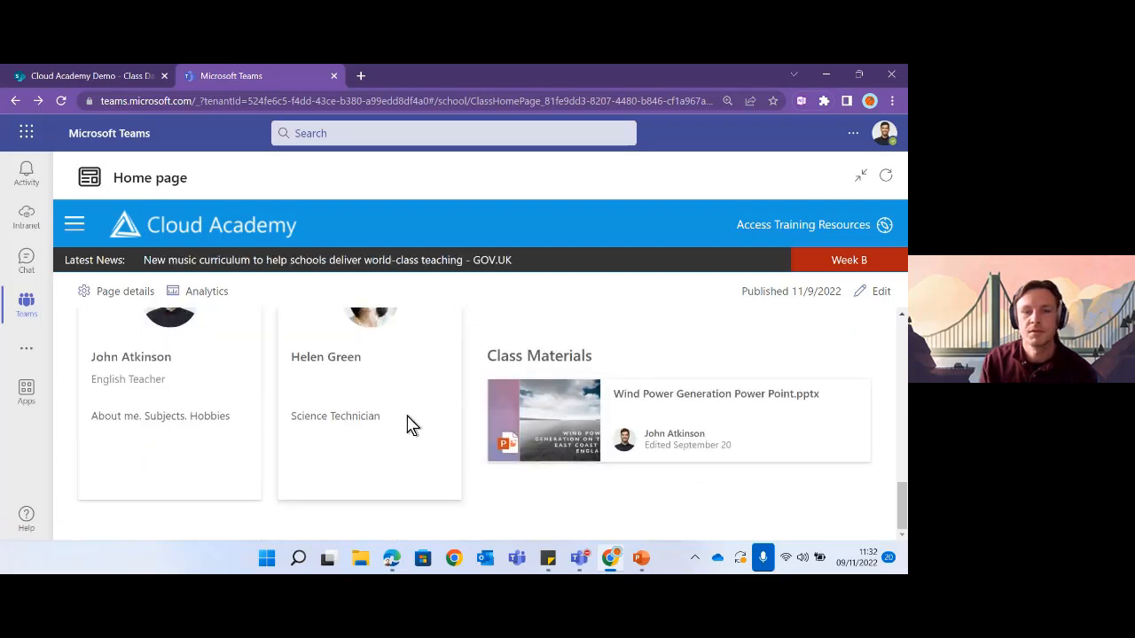
pyautogui.scroll(5, 469, 431)
pyautogui.scroll(8, 469, 431)
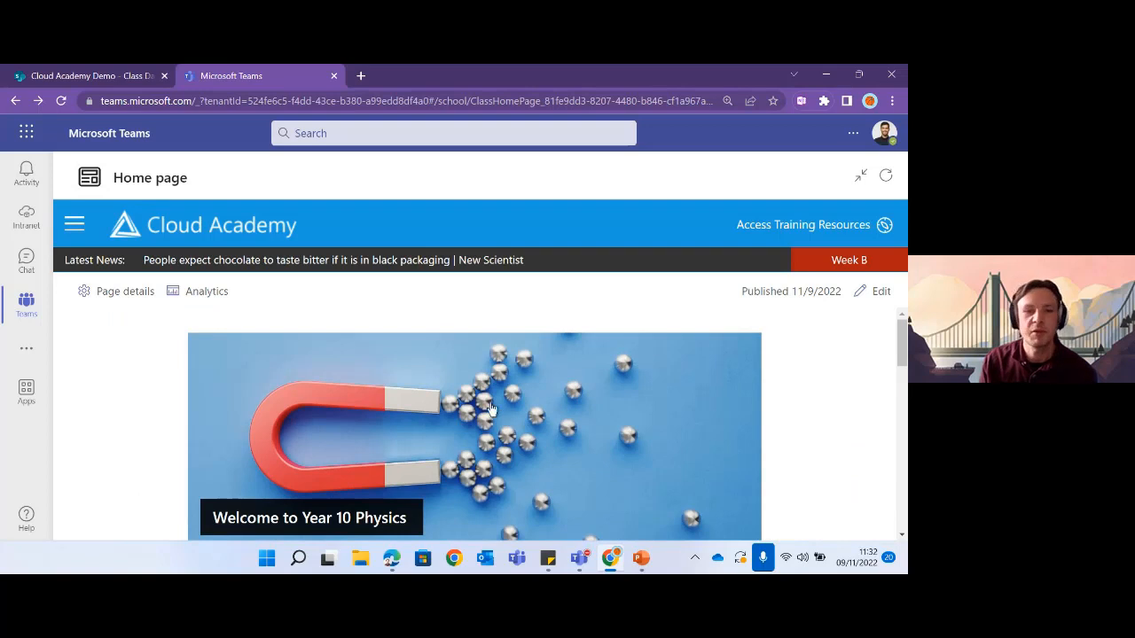
pyautogui.scroll(-4, 503, 415)
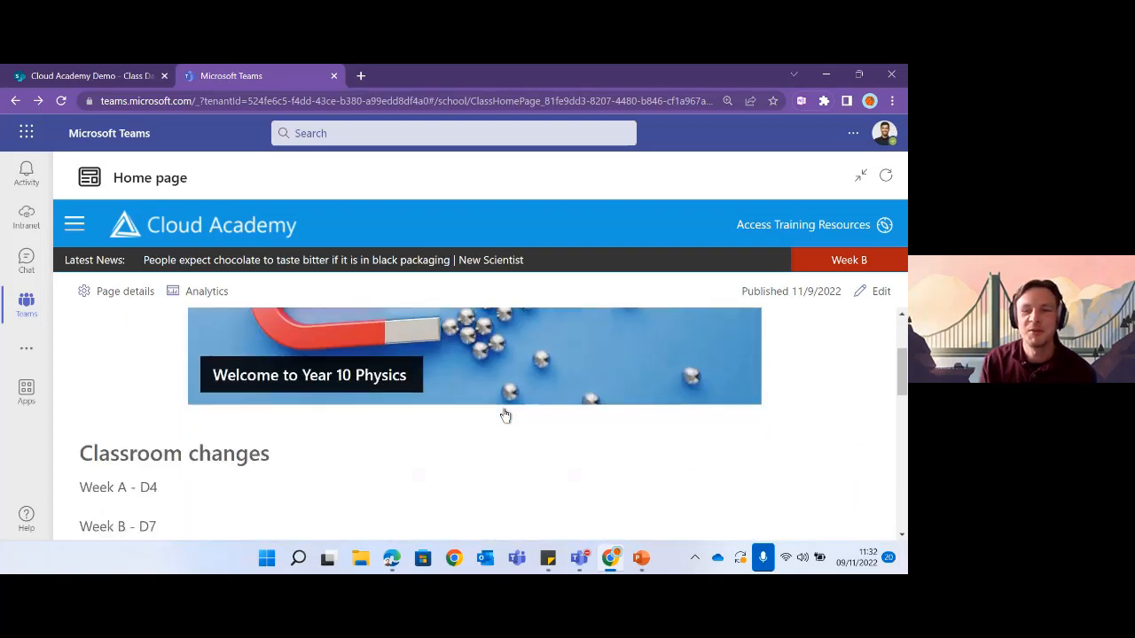
pyautogui.scroll(4, 505, 416)
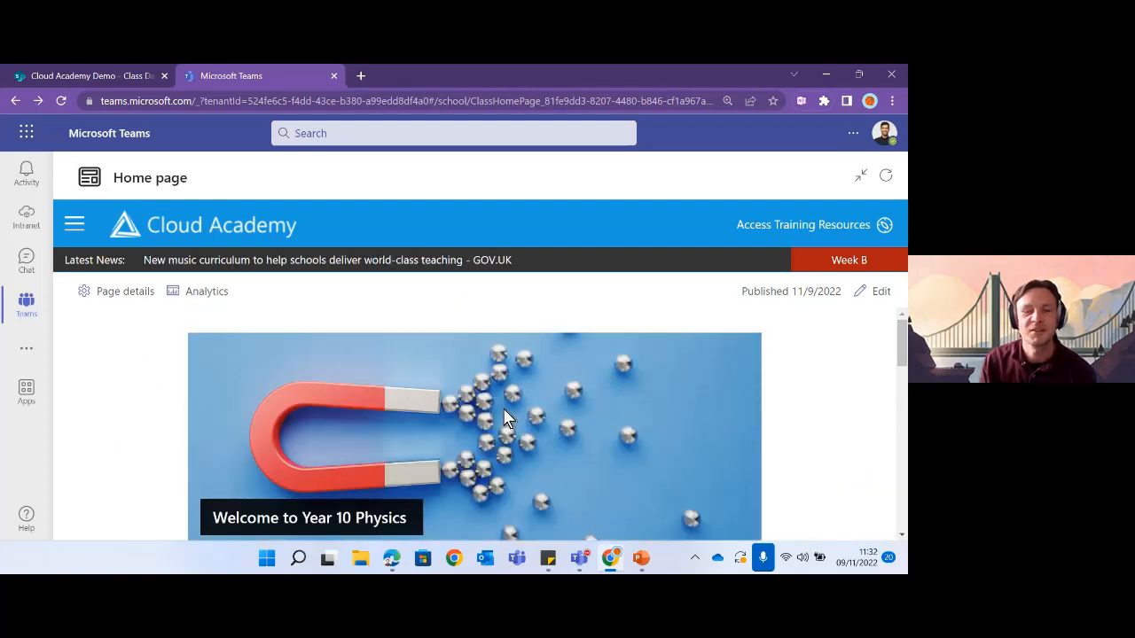
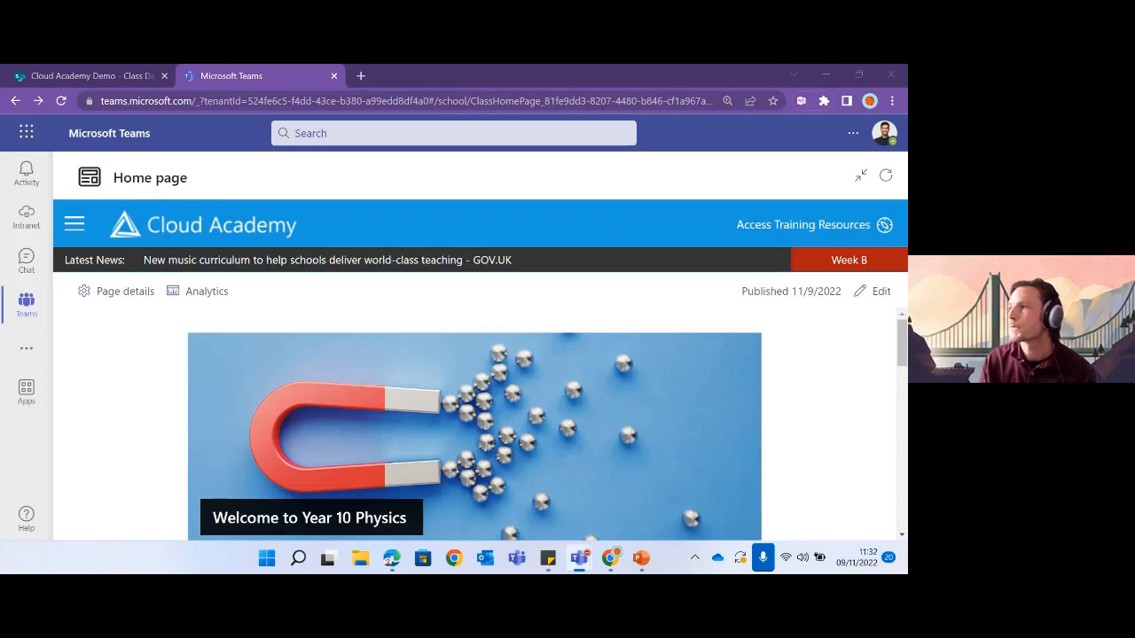
# - Look over the Year 10 Physics class home page and put it into edit mode
pyautogui.scroll(-4, 456, 408)
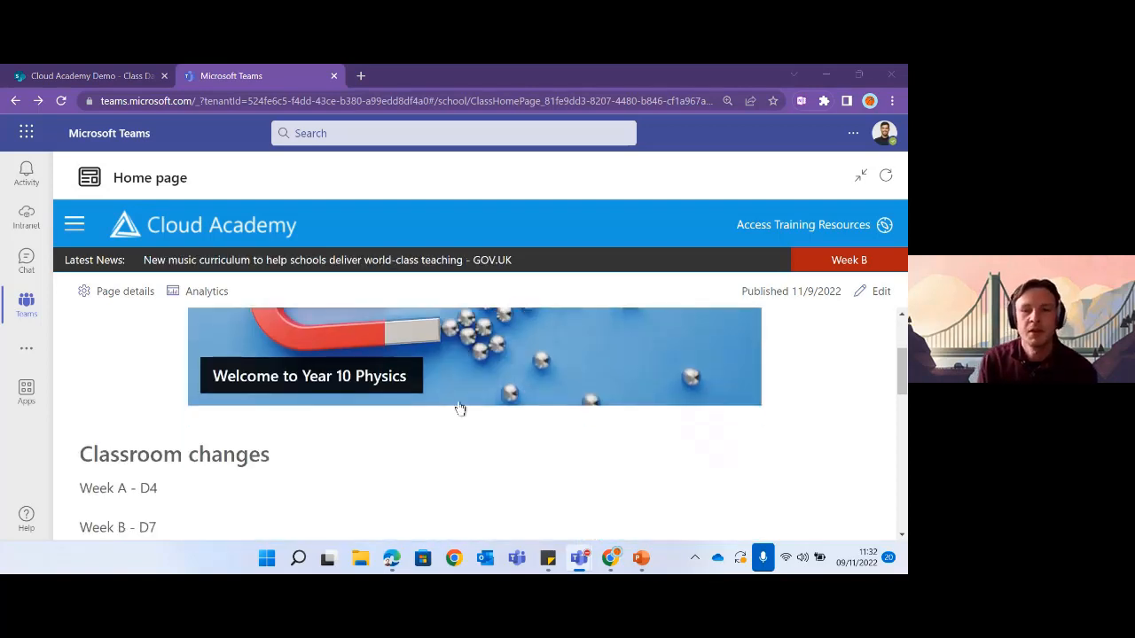
pyautogui.scroll(-3, 456, 408)
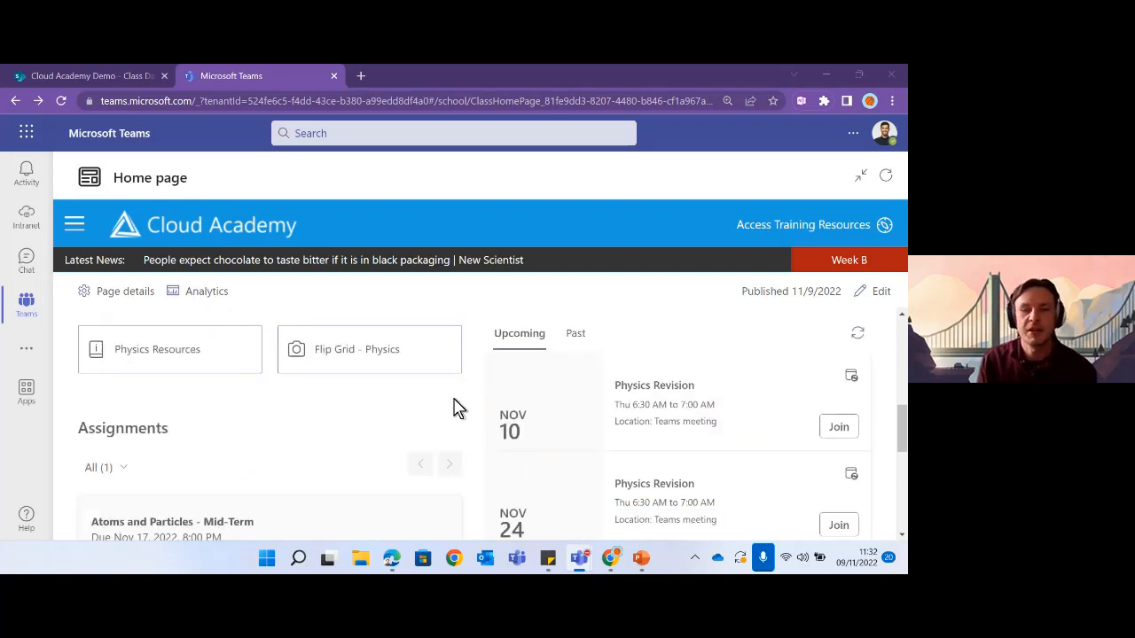
pyautogui.scroll(2, 455, 406)
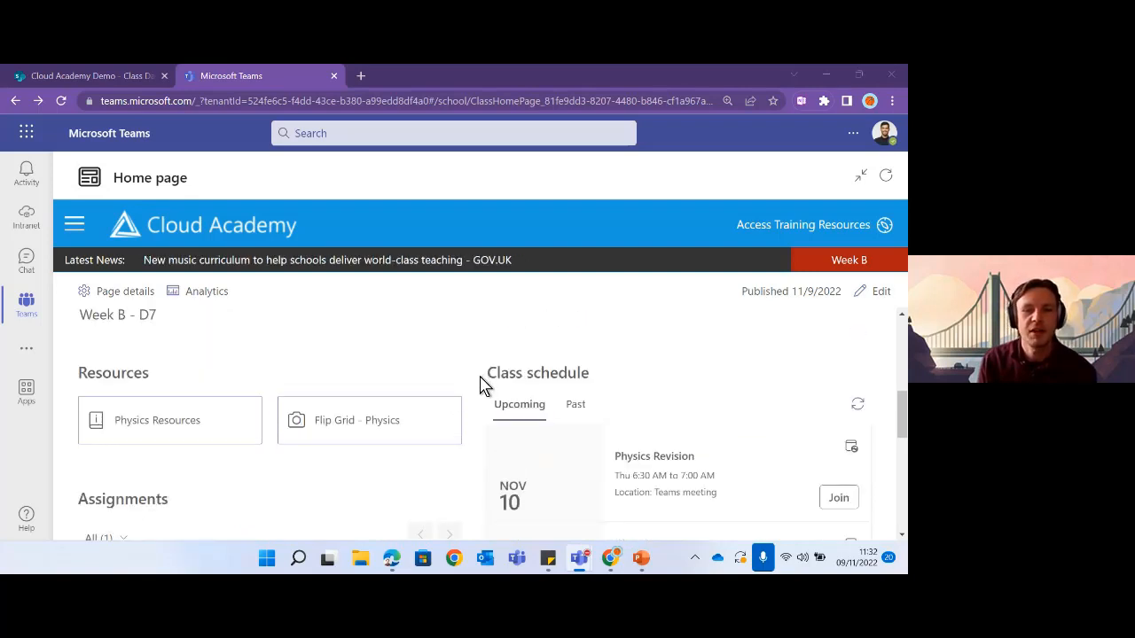
pyautogui.scroll(-2, 479, 383)
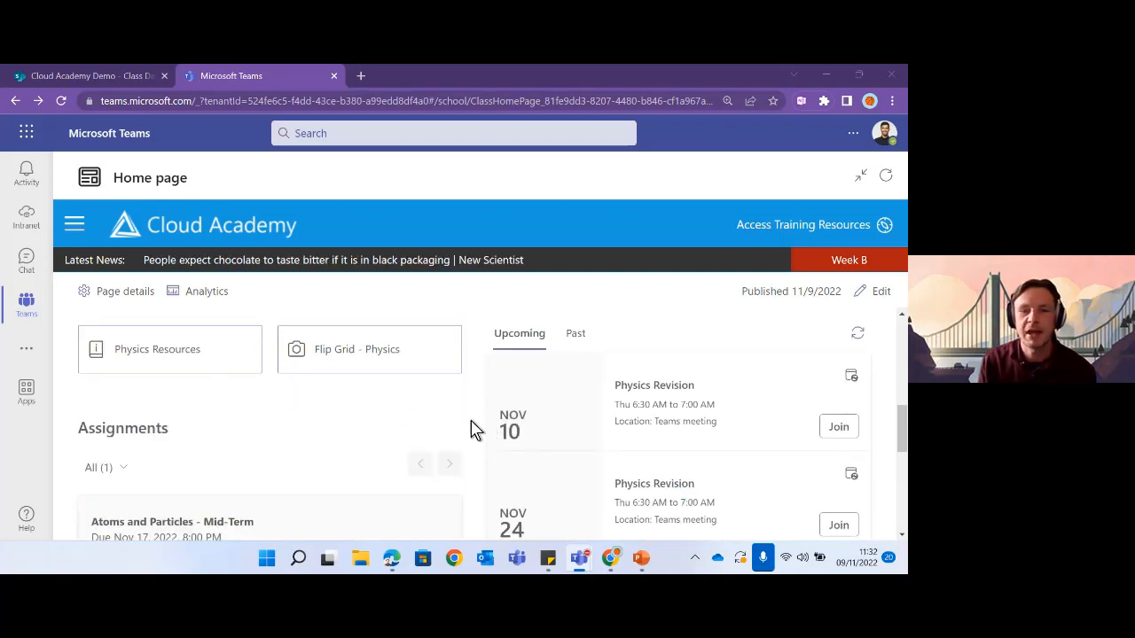
pyautogui.scroll(-5, 474, 430)
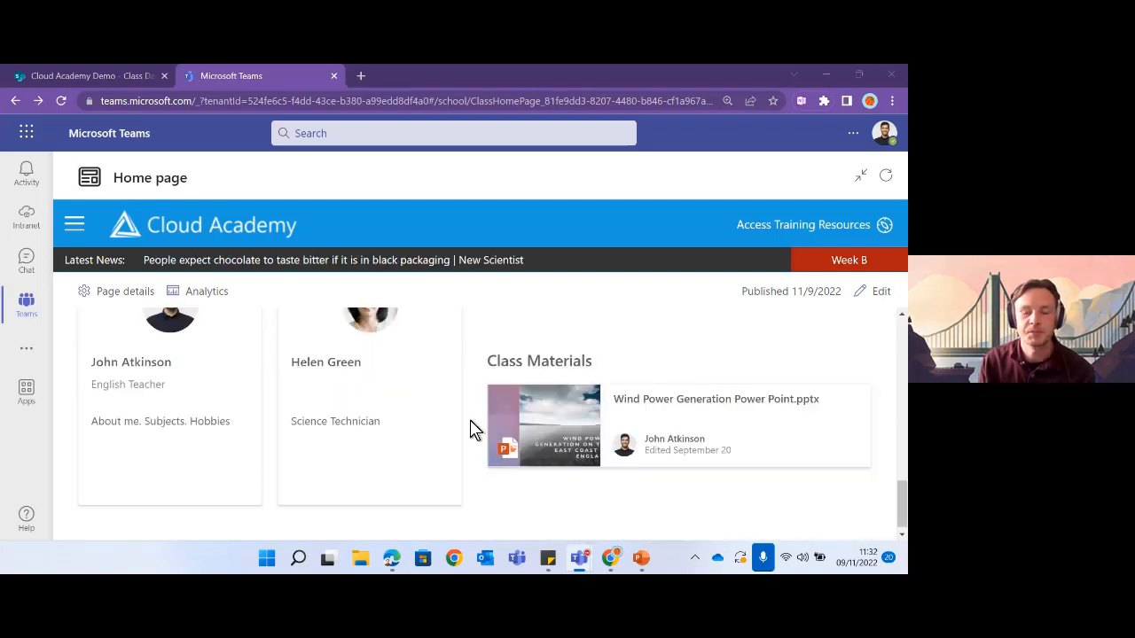
pyautogui.scroll(5, 469, 430)
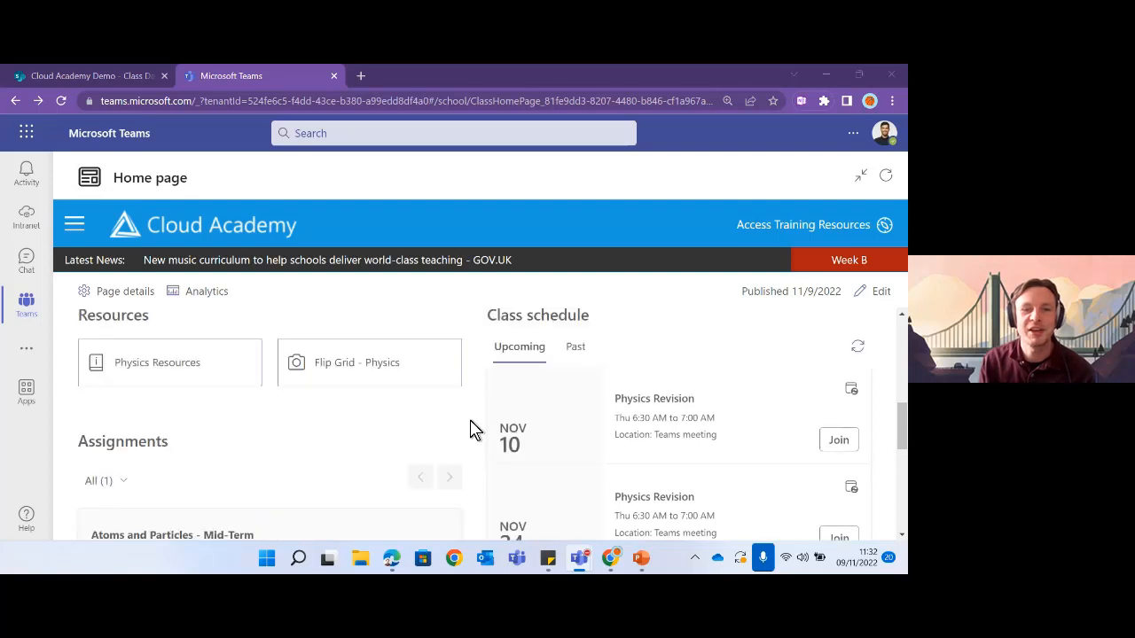
pyautogui.scroll(5, 470, 430)
pyautogui.scroll(2, 665, 401)
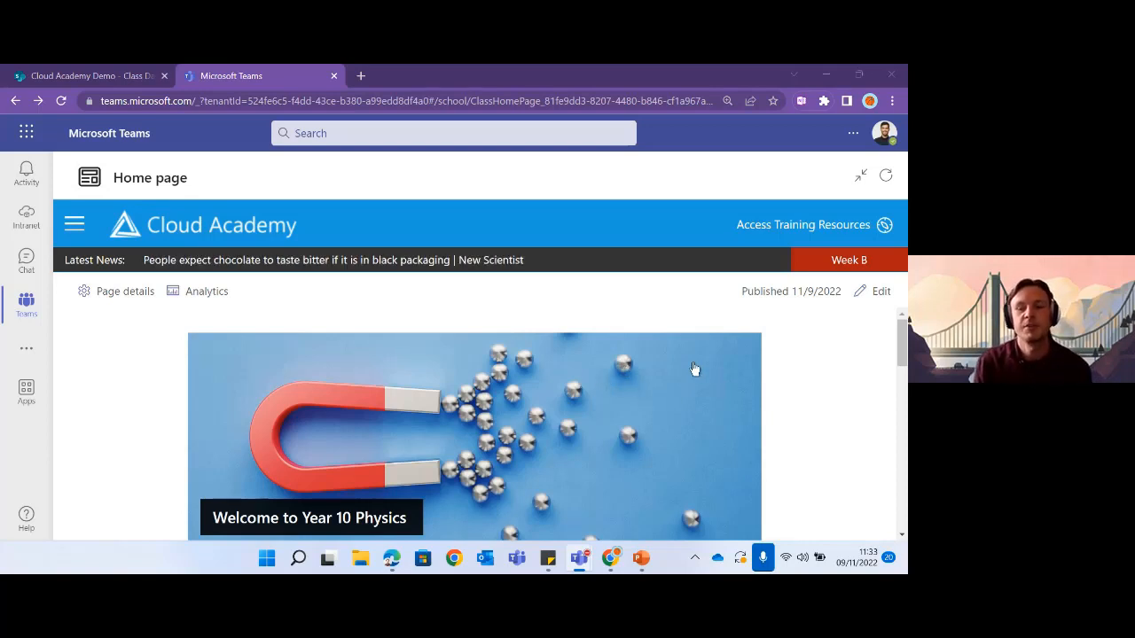
pyautogui.scroll(-3, 572, 398)
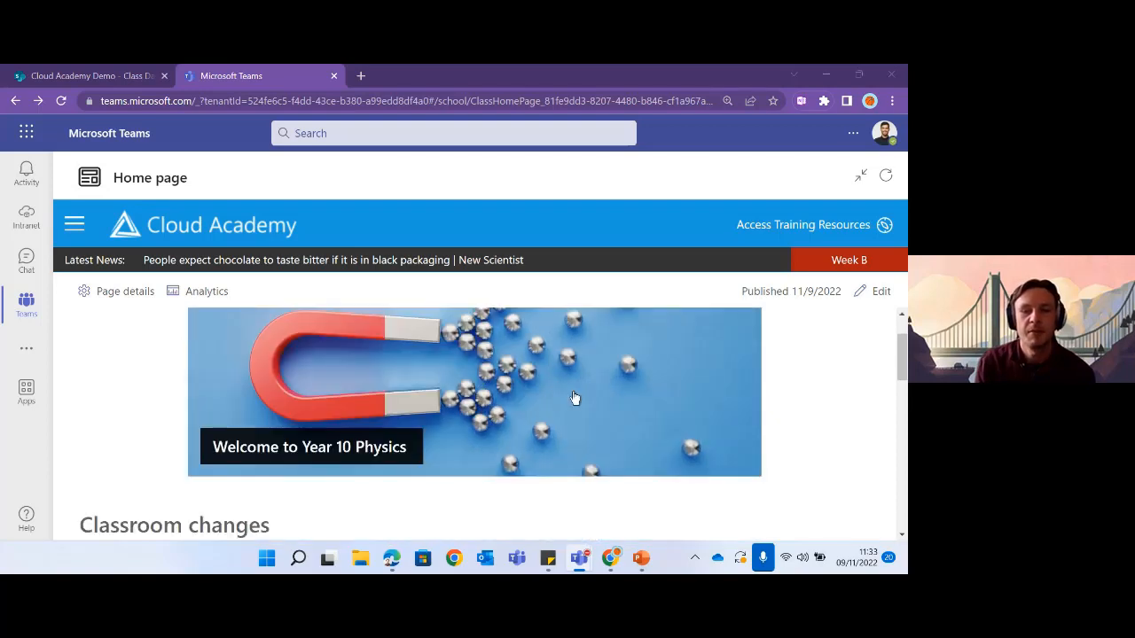
pyautogui.scroll(-1, 603, 377)
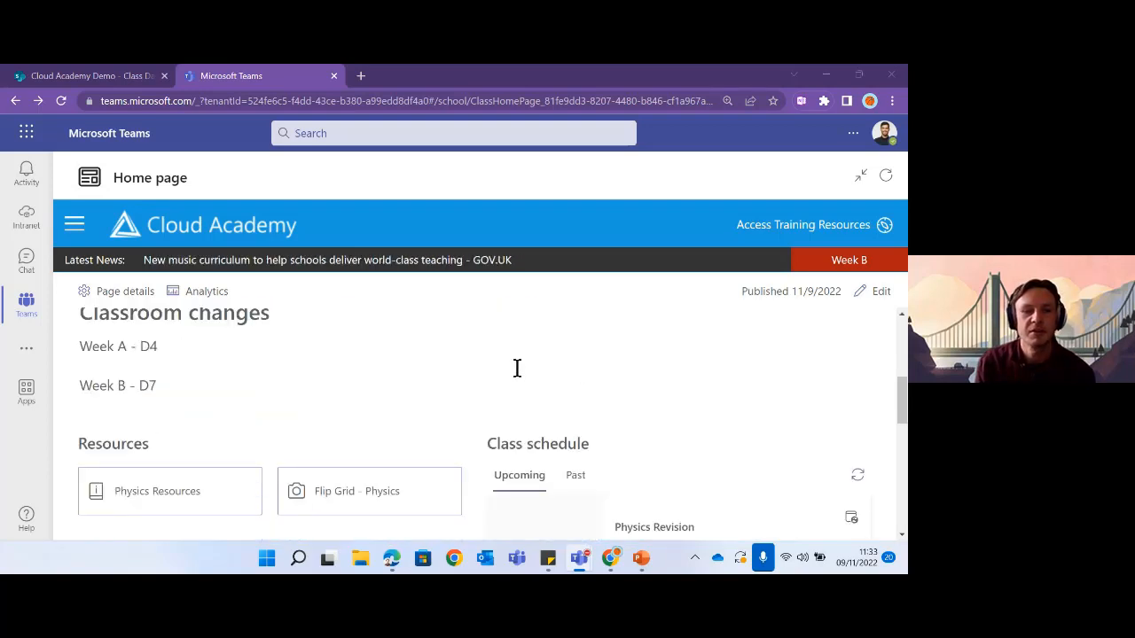
pyautogui.scroll(-5, 474, 379)
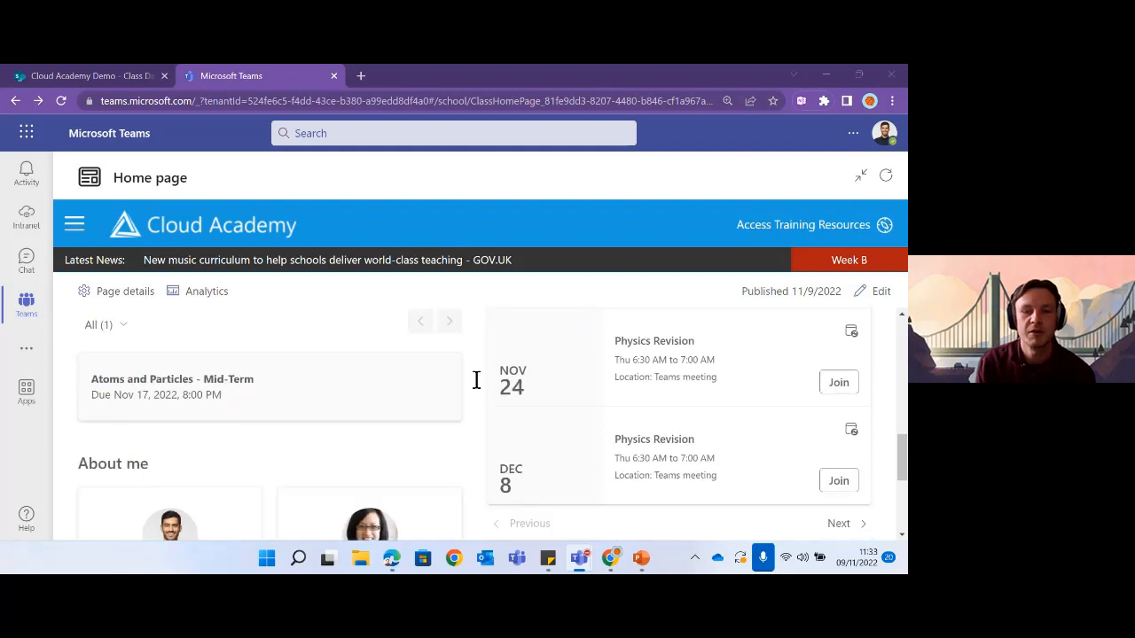
pyautogui.scroll(-4, 476, 379)
pyautogui.scroll(2, 476, 379)
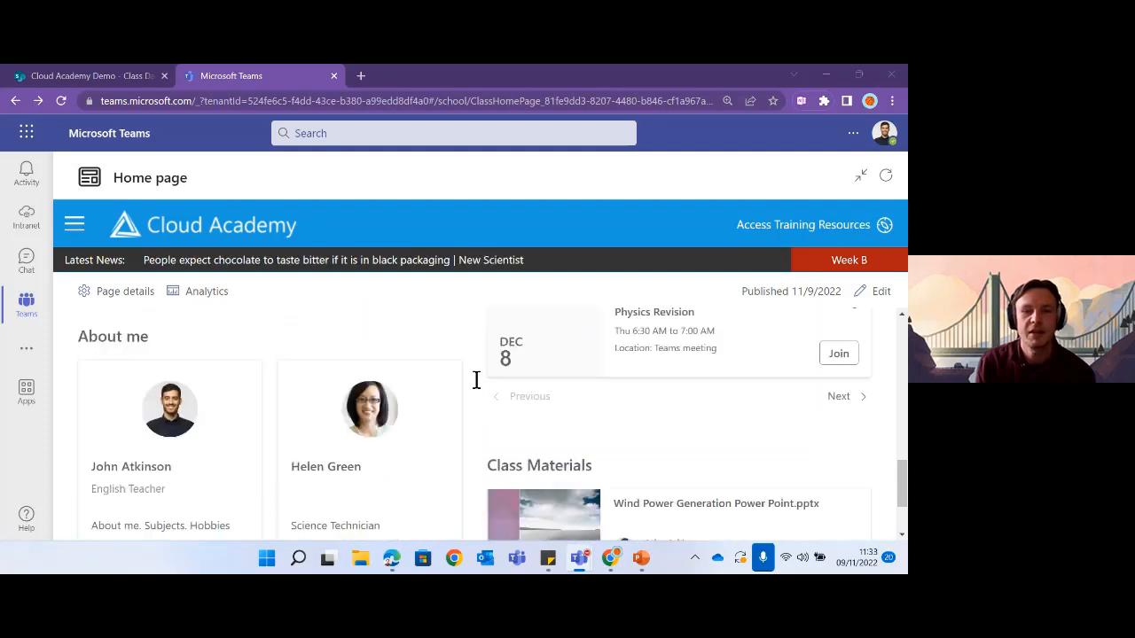
pyautogui.scroll(6, 476, 379)
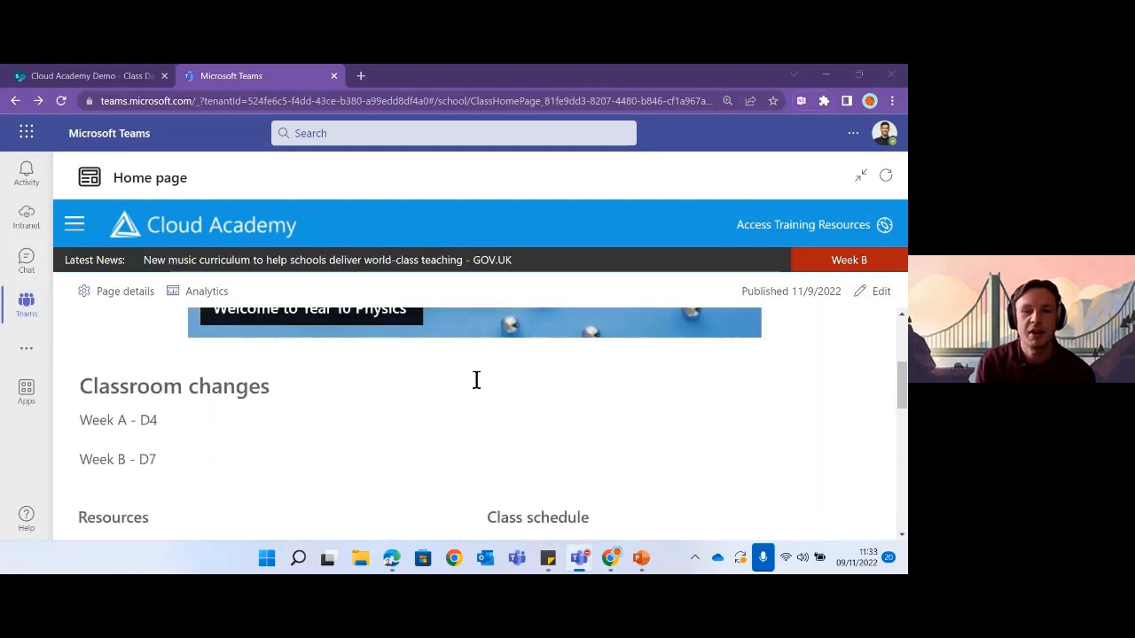
pyautogui.scroll(3, 476, 380)
pyautogui.click(880, 291)
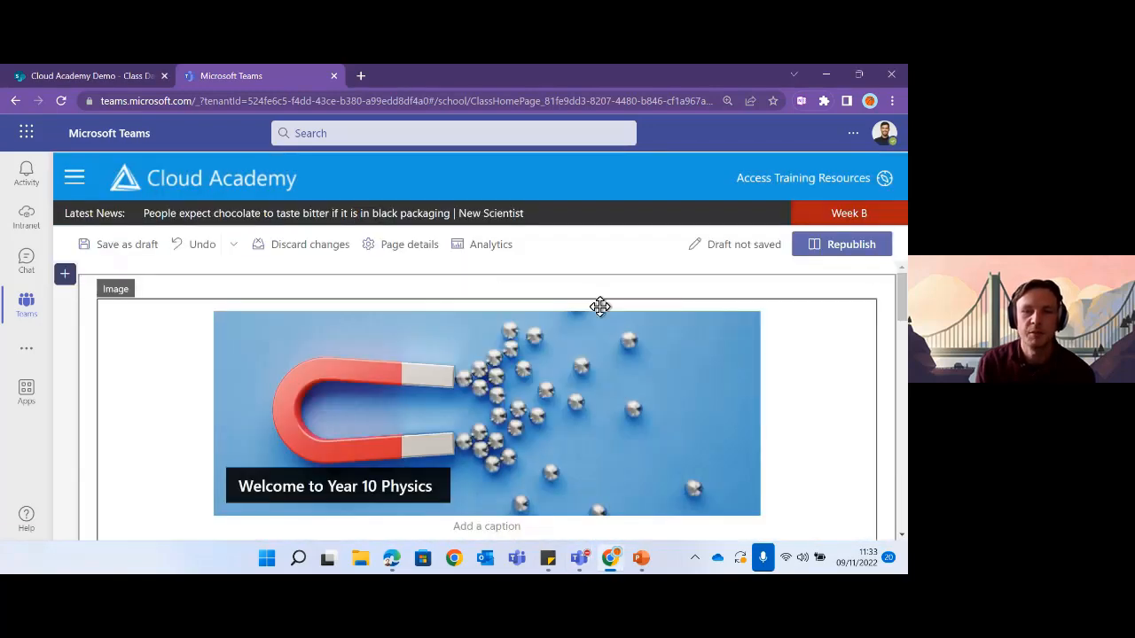
# - Try dragging the Resources links higher and the Class schedule part leftward
pyautogui.scroll(-3, 598, 364)
pyautogui.scroll(-1, 594, 366)
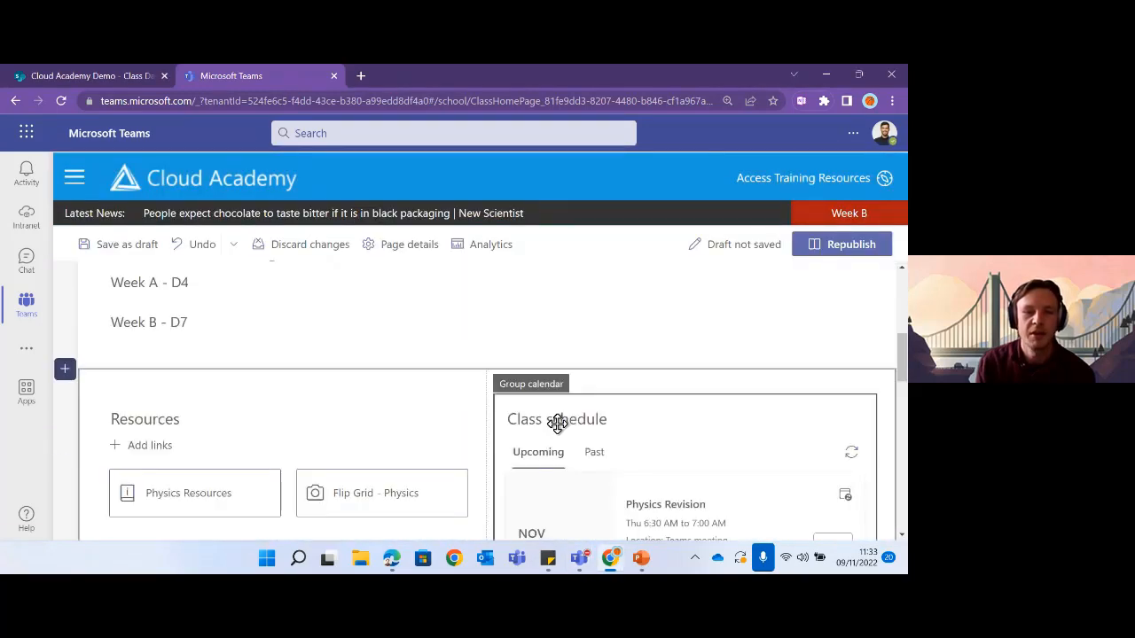
pyautogui.scroll(1, 552, 342)
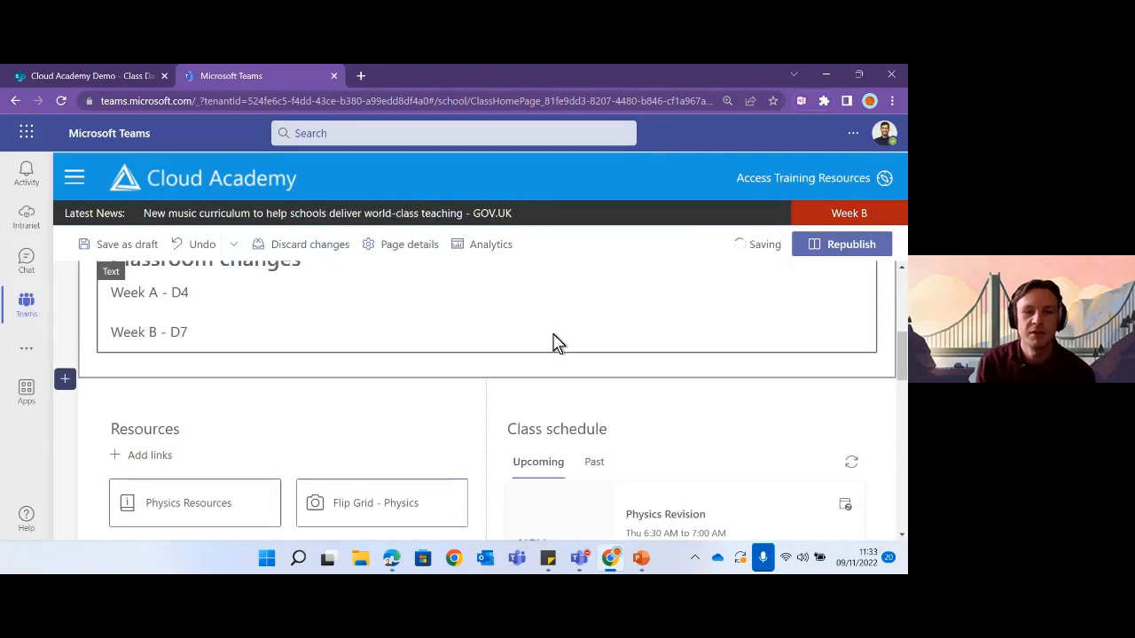
pyautogui.scroll(1, 619, 382)
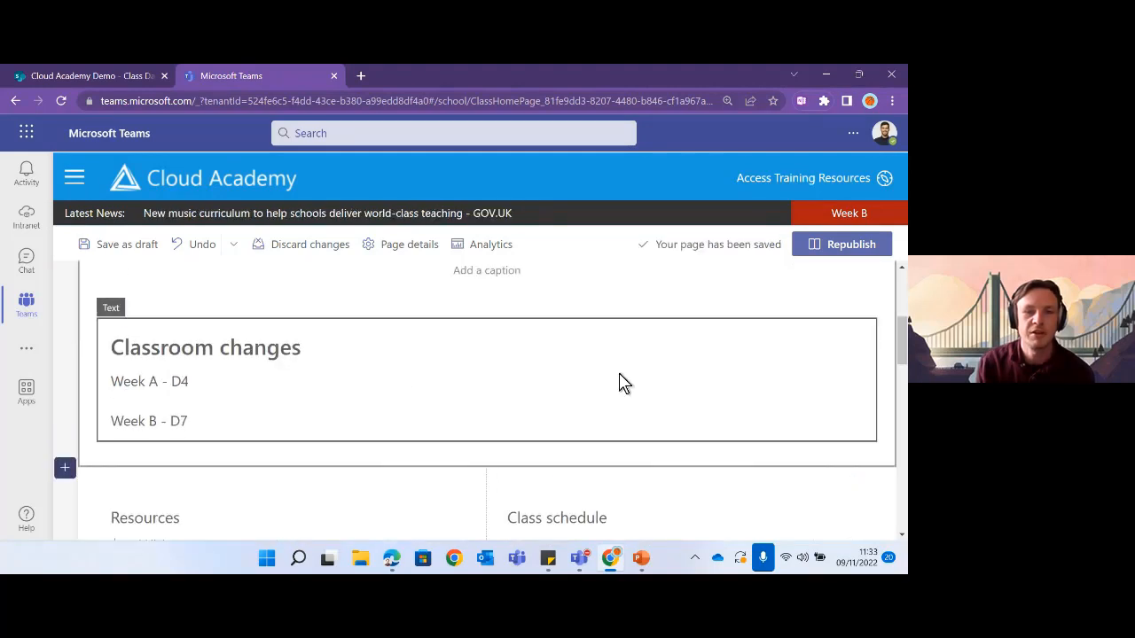
pyautogui.scroll(-1, 618, 382)
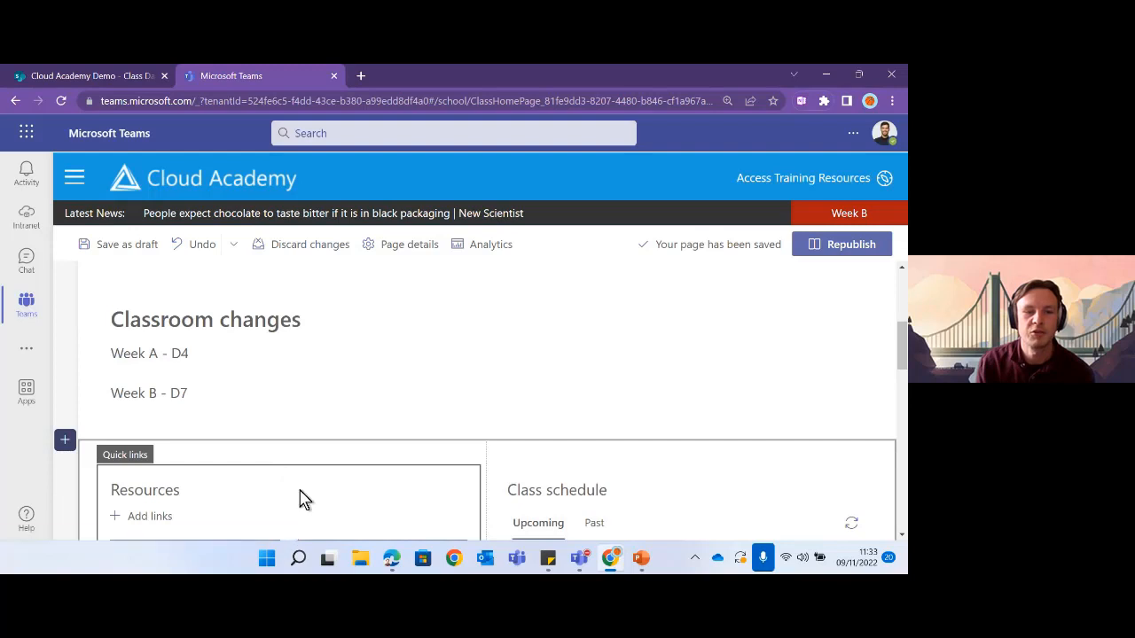
pyautogui.moveTo(285, 484); pyautogui.dragTo(228, 438)
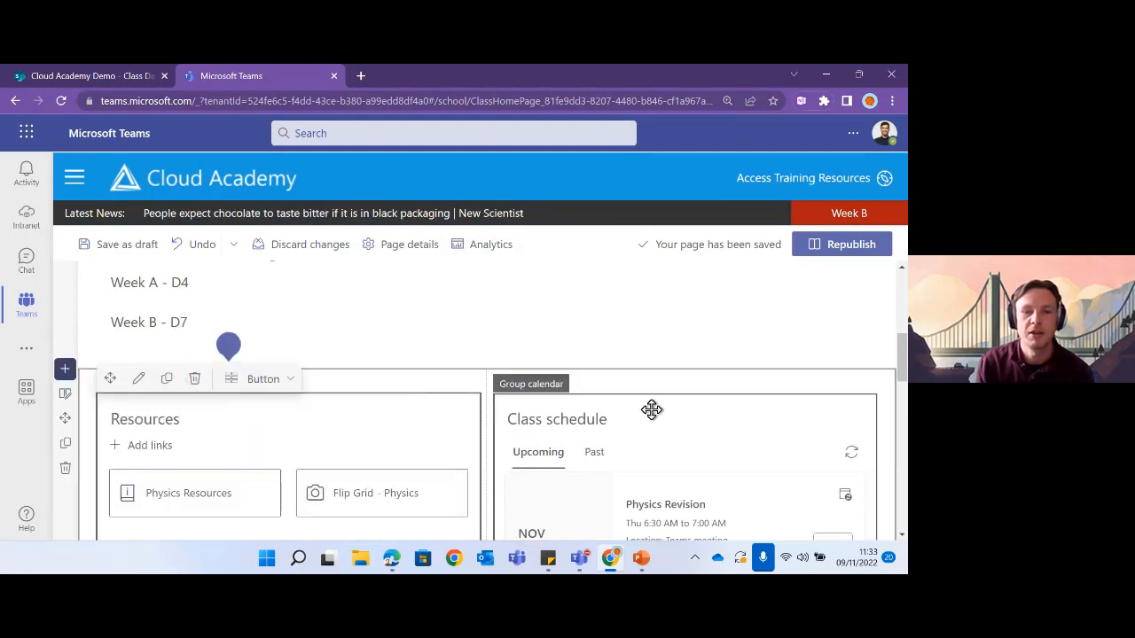
pyautogui.moveTo(666, 406); pyautogui.dragTo(621, 415)
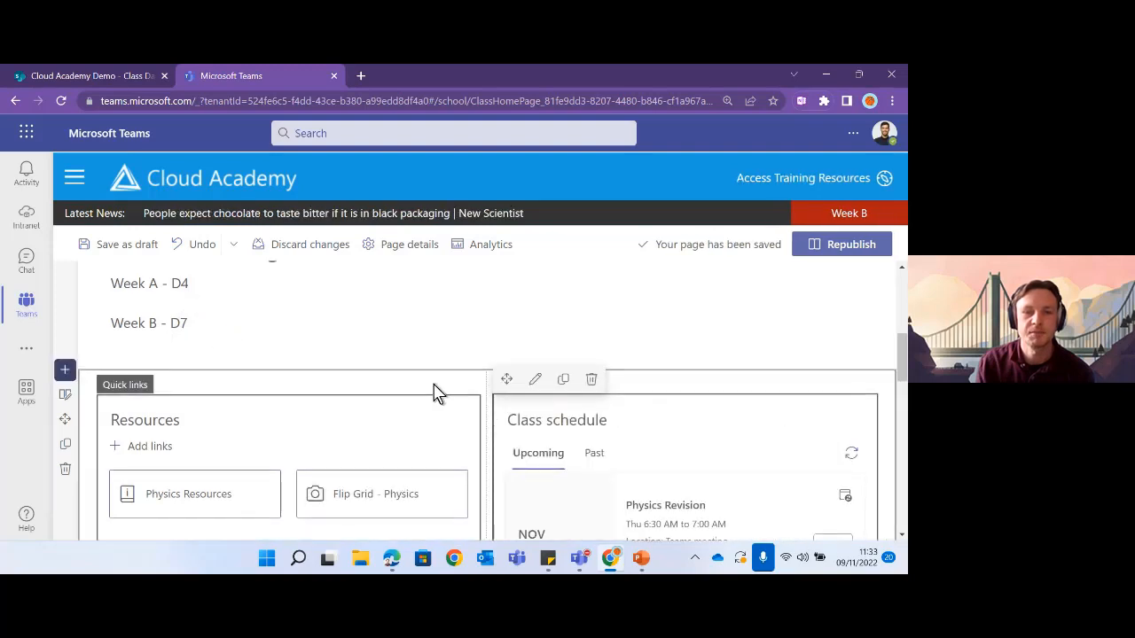
pyautogui.scroll(3, 438, 399)
pyautogui.scroll(1, 506, 398)
pyautogui.scroll(-1, 340, 369)
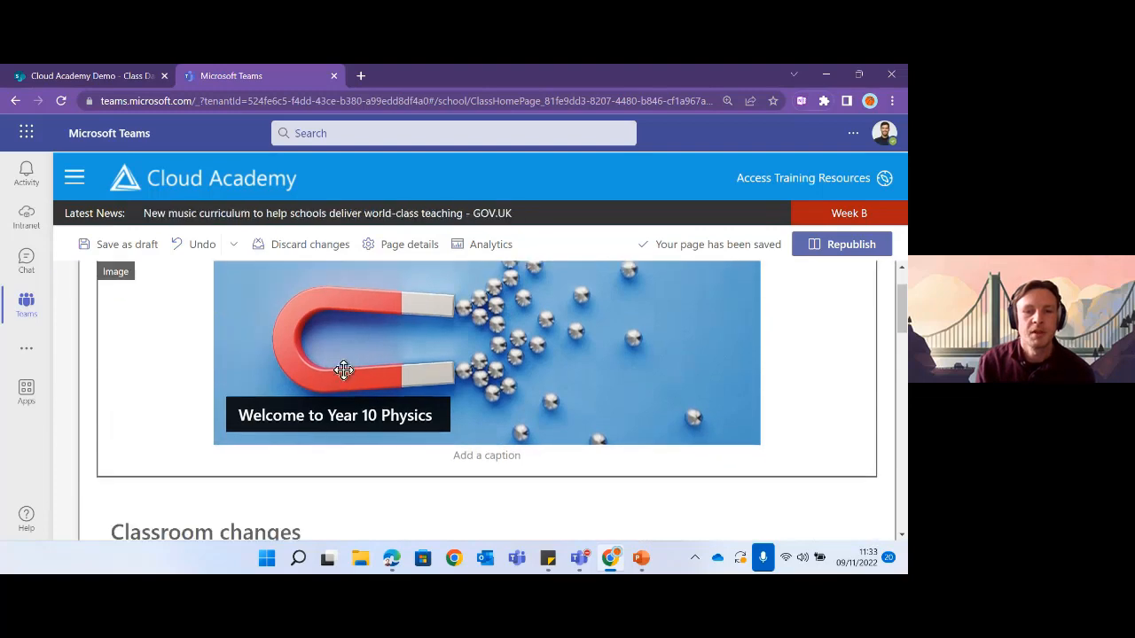
pyautogui.scroll(1, 342, 367)
pyautogui.scroll(-4, 357, 364)
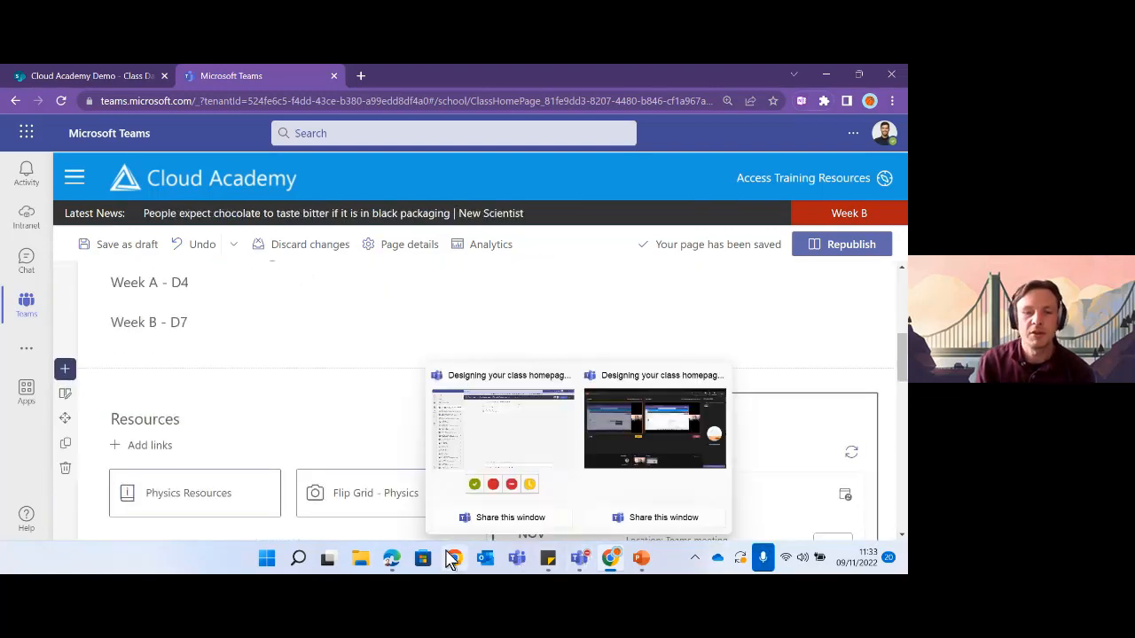
# - Bring up the sticky notes for reference while reviewing the page draft
pyautogui.click(553, 563)
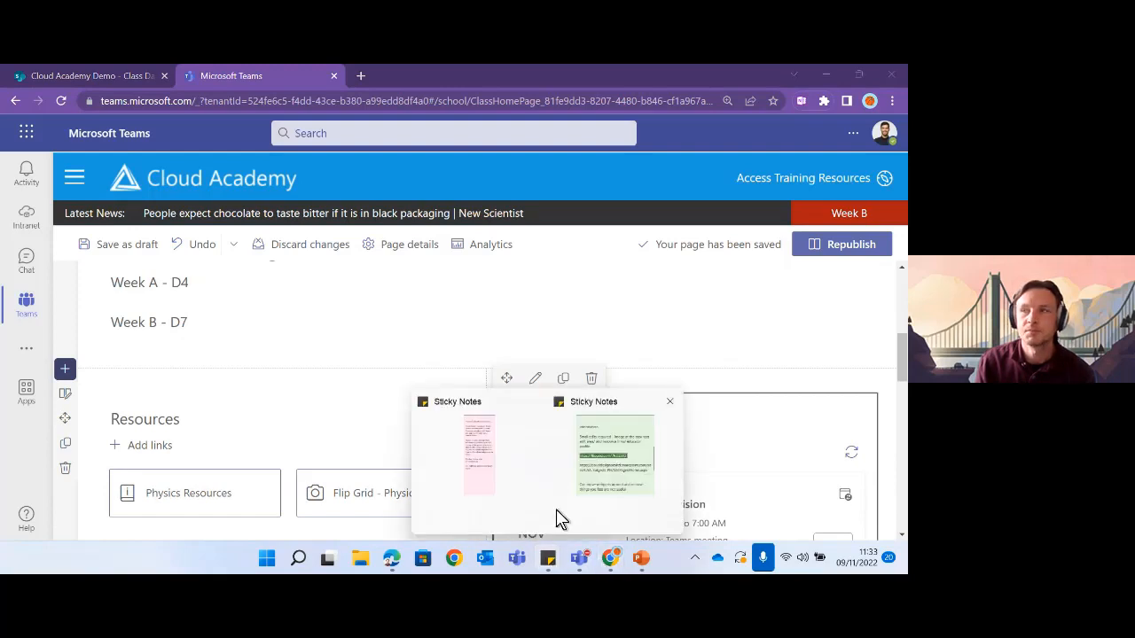
pyautogui.click(610, 470)
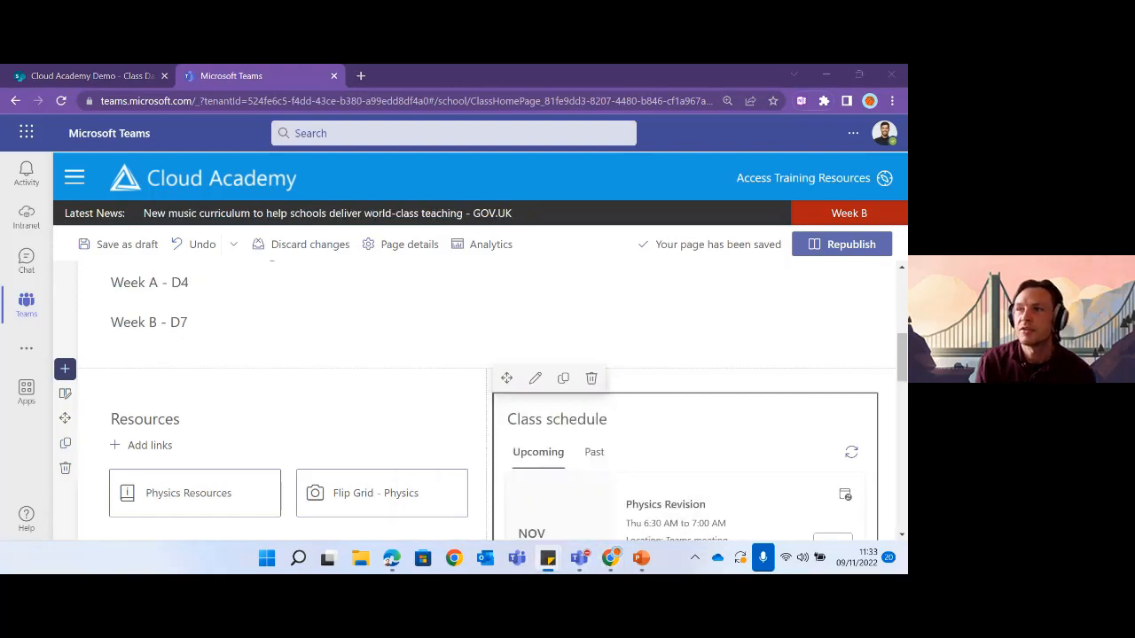
pyautogui.scroll(2, 432, 370)
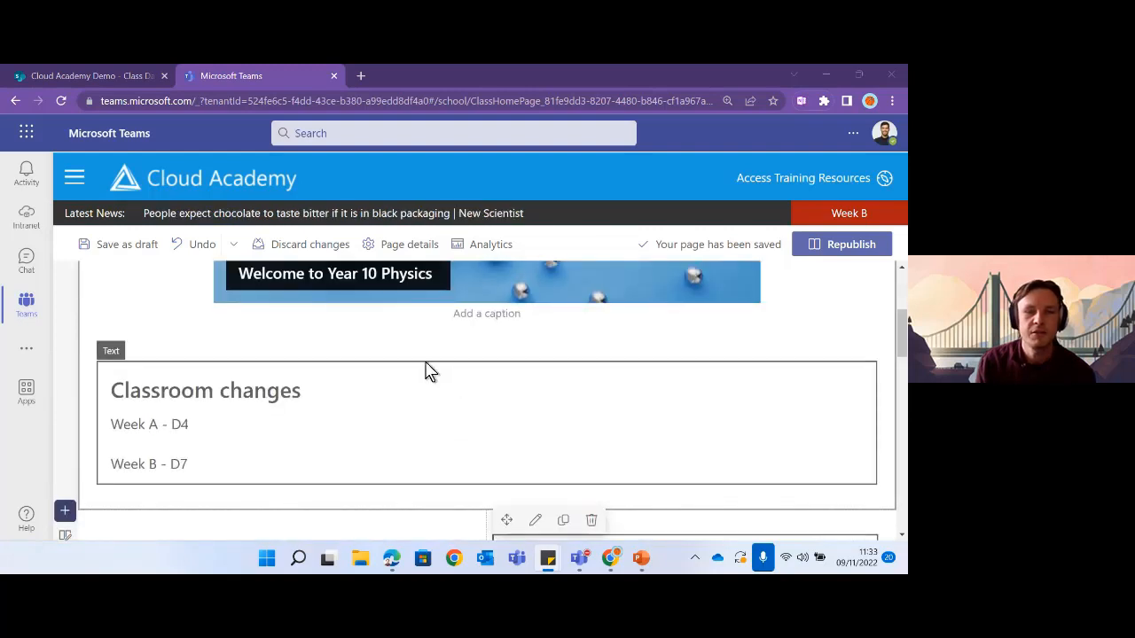
pyautogui.scroll(1, 426, 363)
pyautogui.scroll(-1, 372, 398)
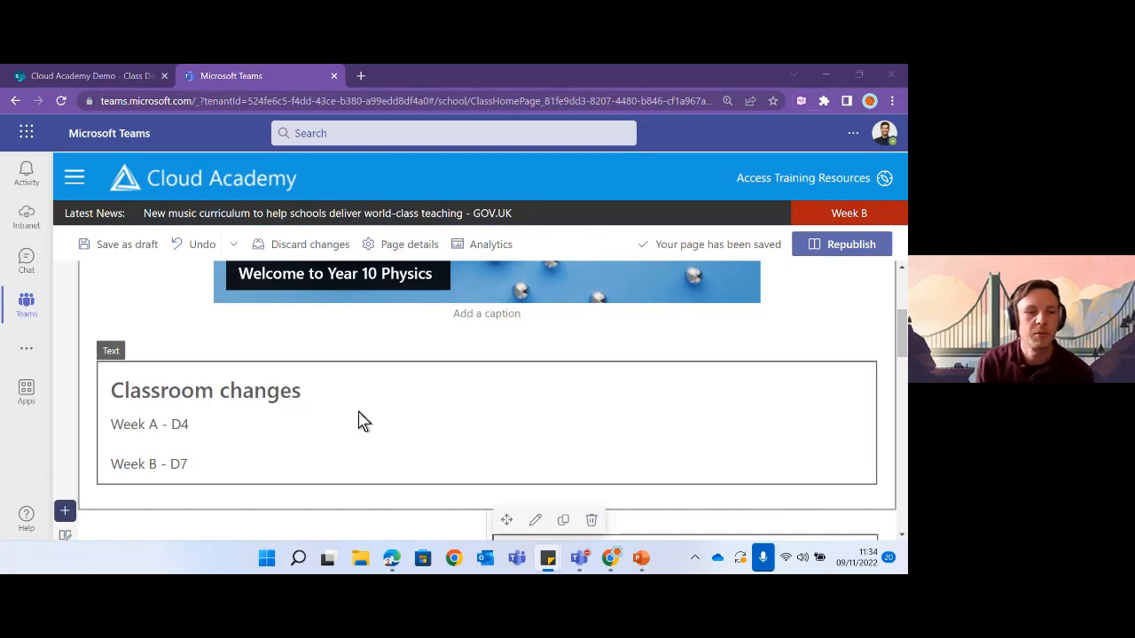
pyautogui.scroll(-1, 382, 415)
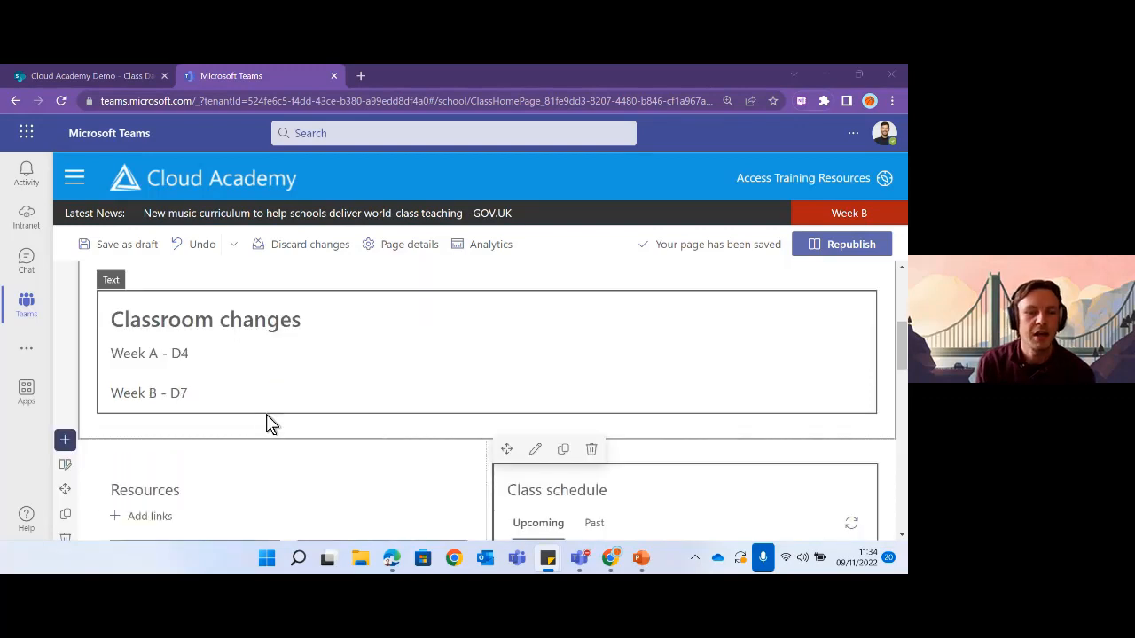
# - Insert a new section with a one-third left column layout
pyautogui.click(67, 440)
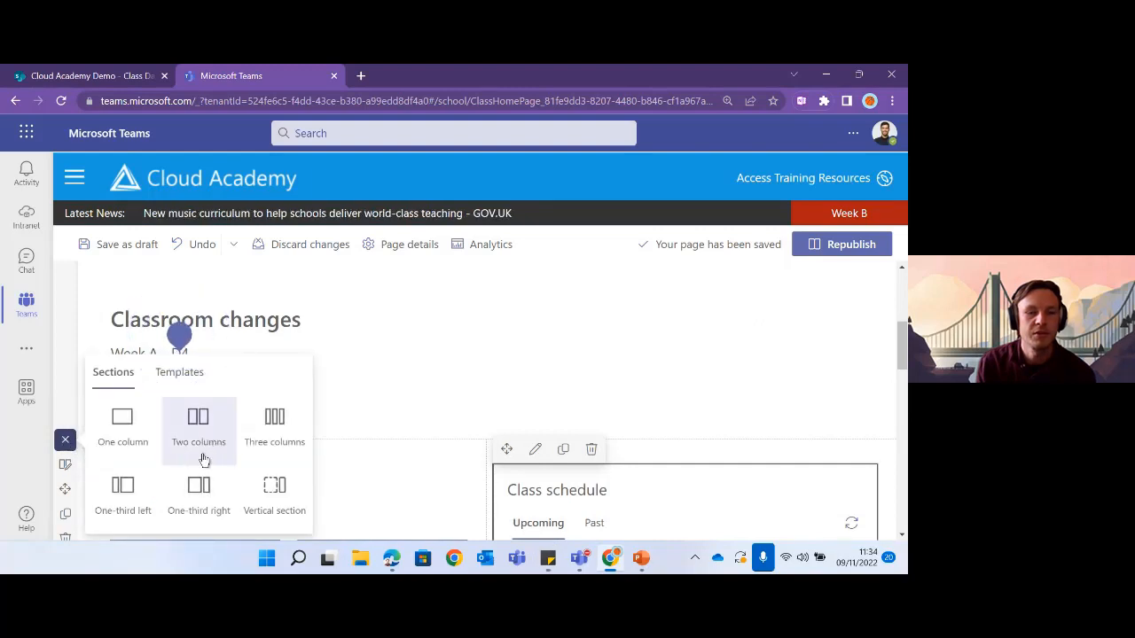
pyautogui.click(125, 488)
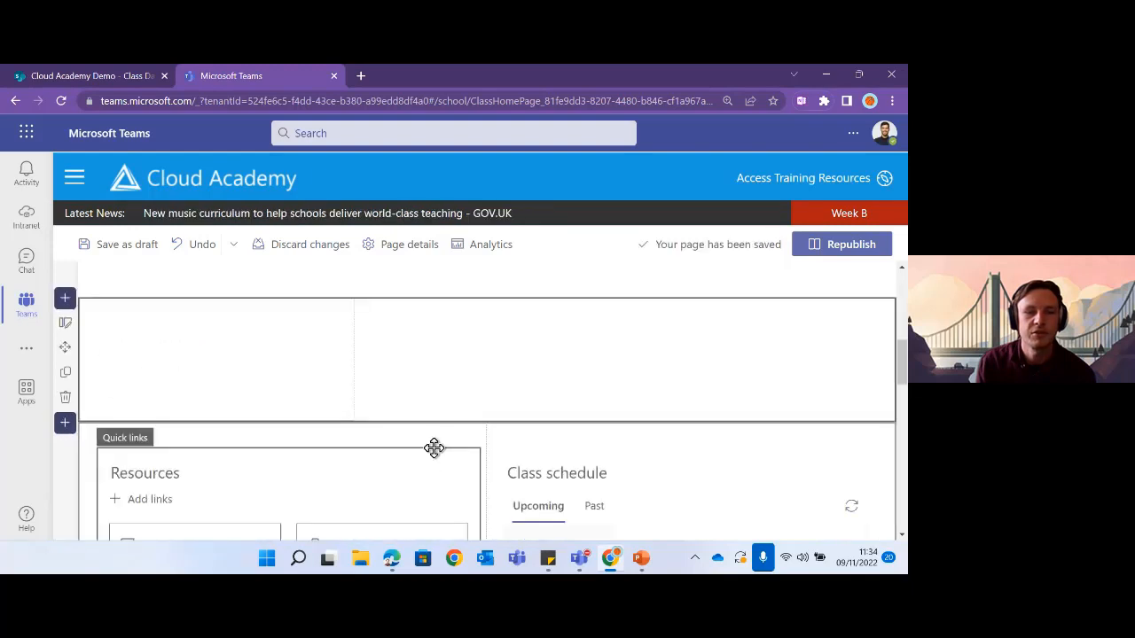
pyautogui.scroll(3, 317, 403)
# - Drag the Classroom changes text into the new section's left column
pyautogui.click(319, 376)
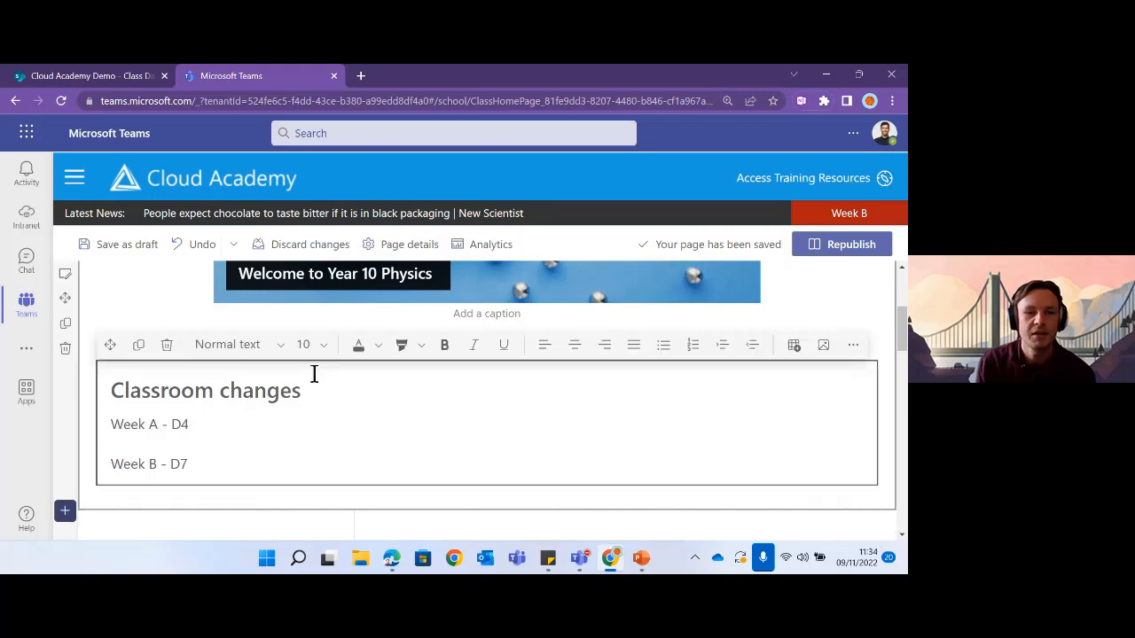
pyautogui.scroll(-2, 329, 431)
pyautogui.scroll(2, 236, 375)
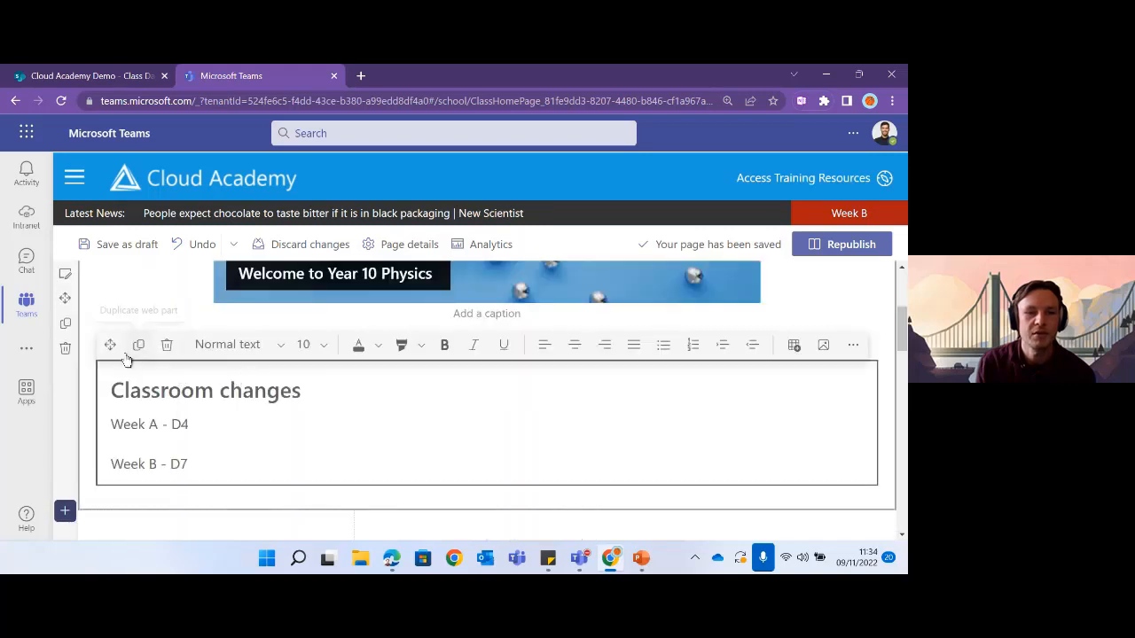
pyautogui.moveTo(109, 344); pyautogui.dragTo(165, 459)
pyautogui.scroll(1, 463, 390)
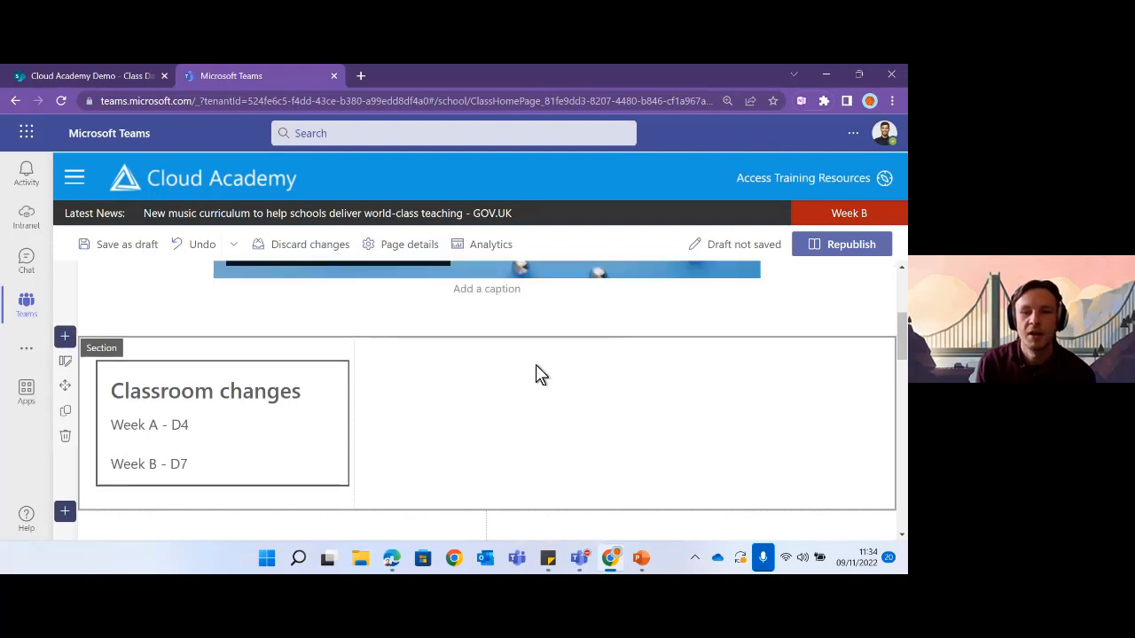
pyautogui.moveTo(588, 355)
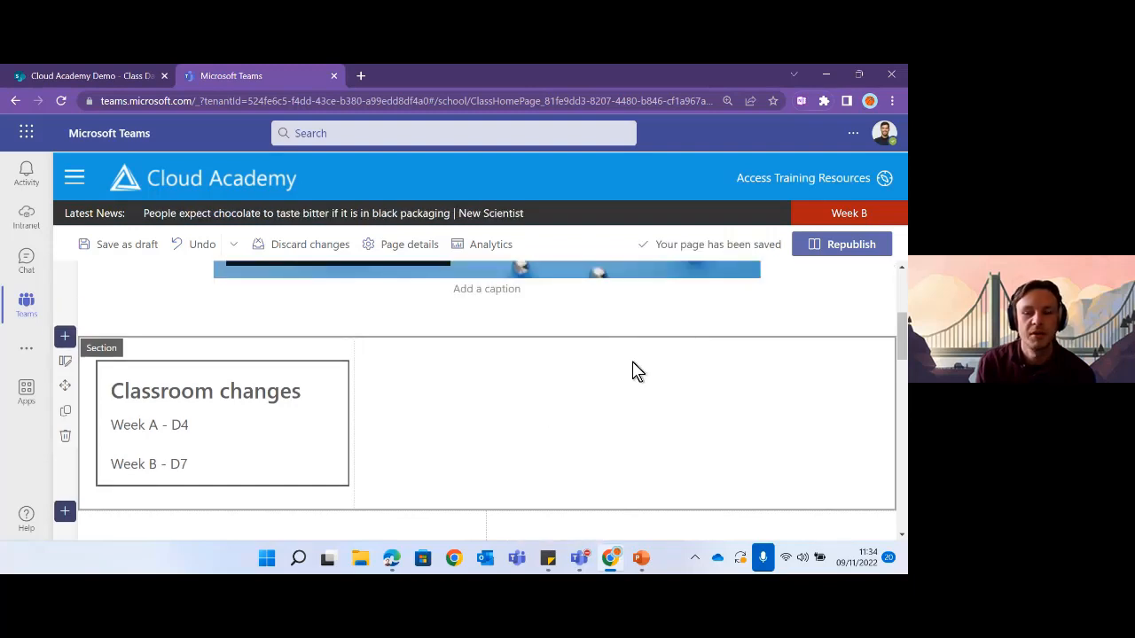
pyautogui.moveTo(623, 356)
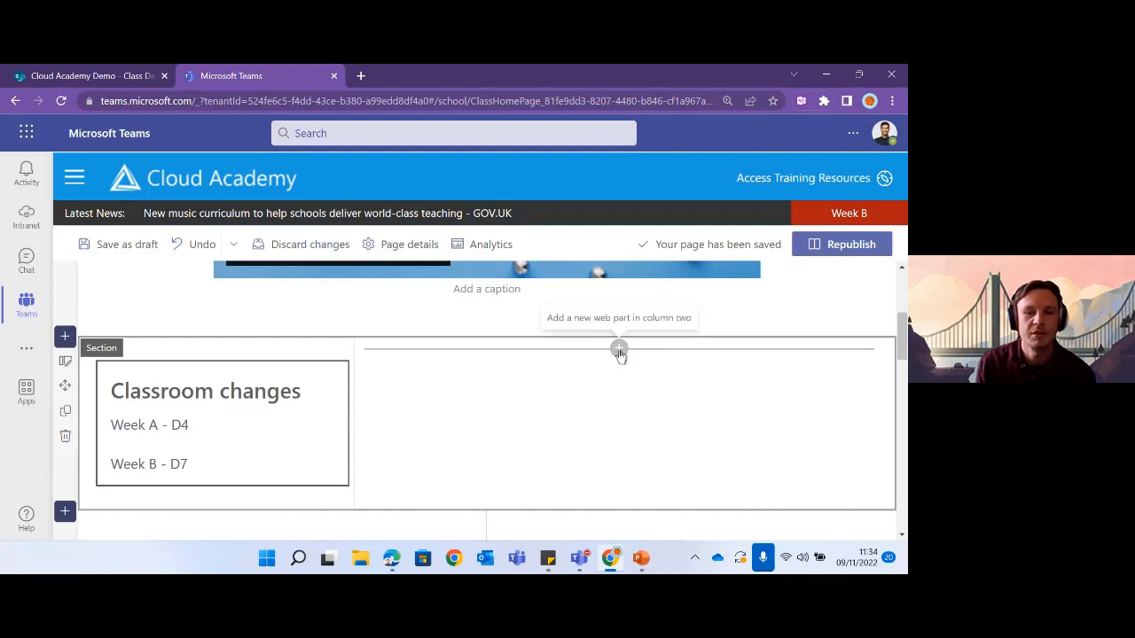
# - Open column two's web part picker and search 'co' to find the Countdown Timer
pyautogui.click(619, 349)
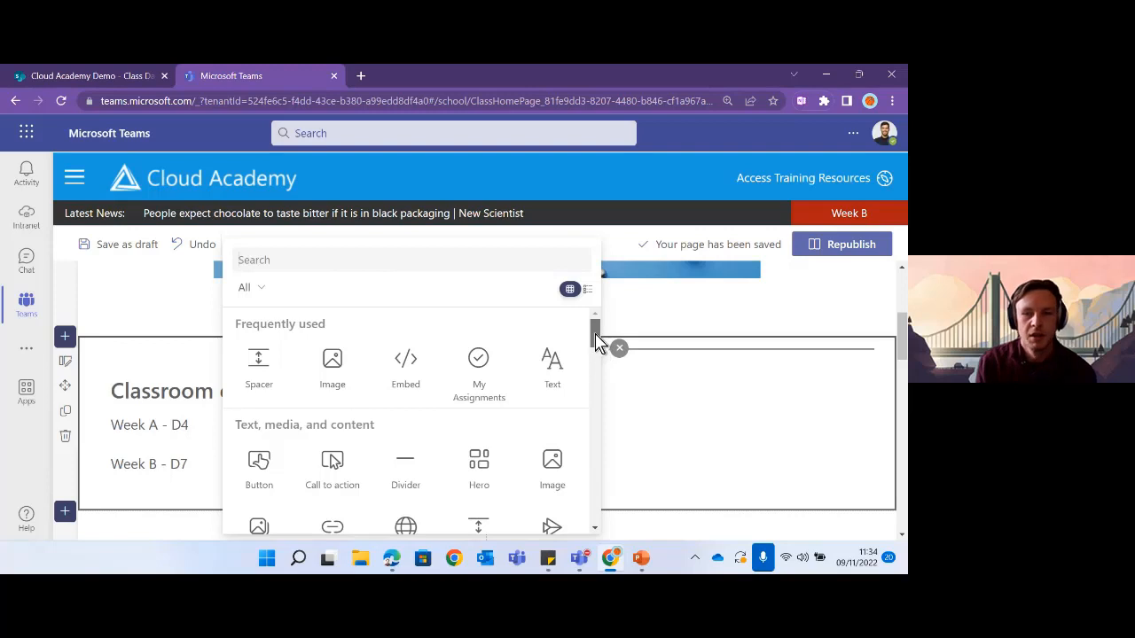
pyautogui.click(636, 374)
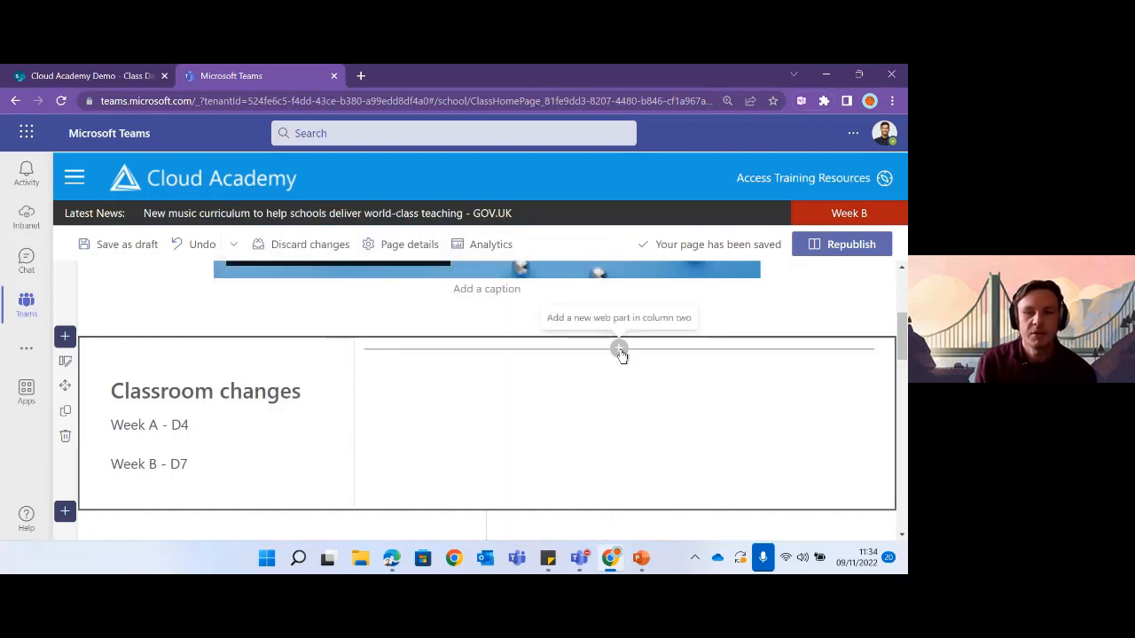
pyautogui.click(619, 349)
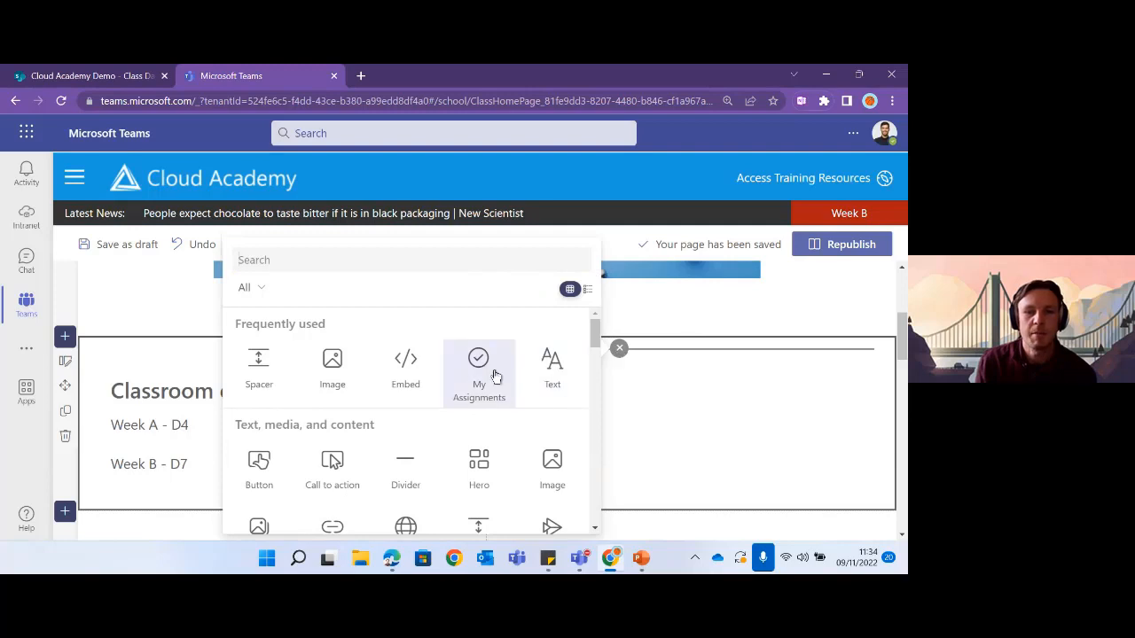
pyautogui.moveTo(595, 337)
pyautogui.mouseDown()
pyautogui.moveTo(598, 510)
pyautogui.moveTo(598, 338)
pyautogui.mouseUp()
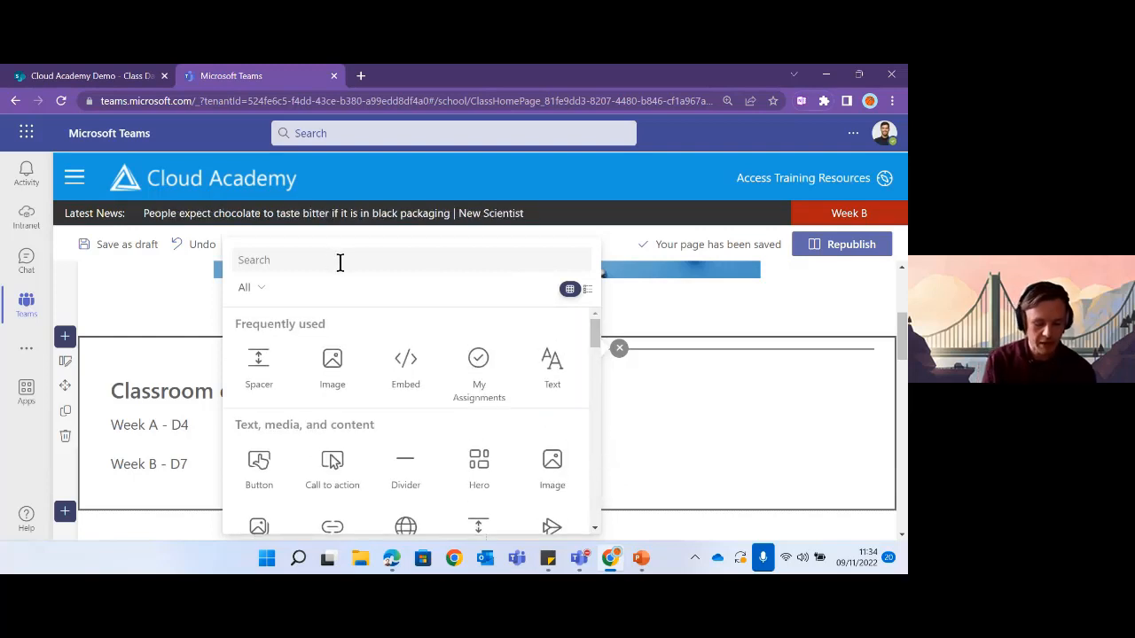
pyautogui.click(340, 260)
pyautogui.write('countdown')
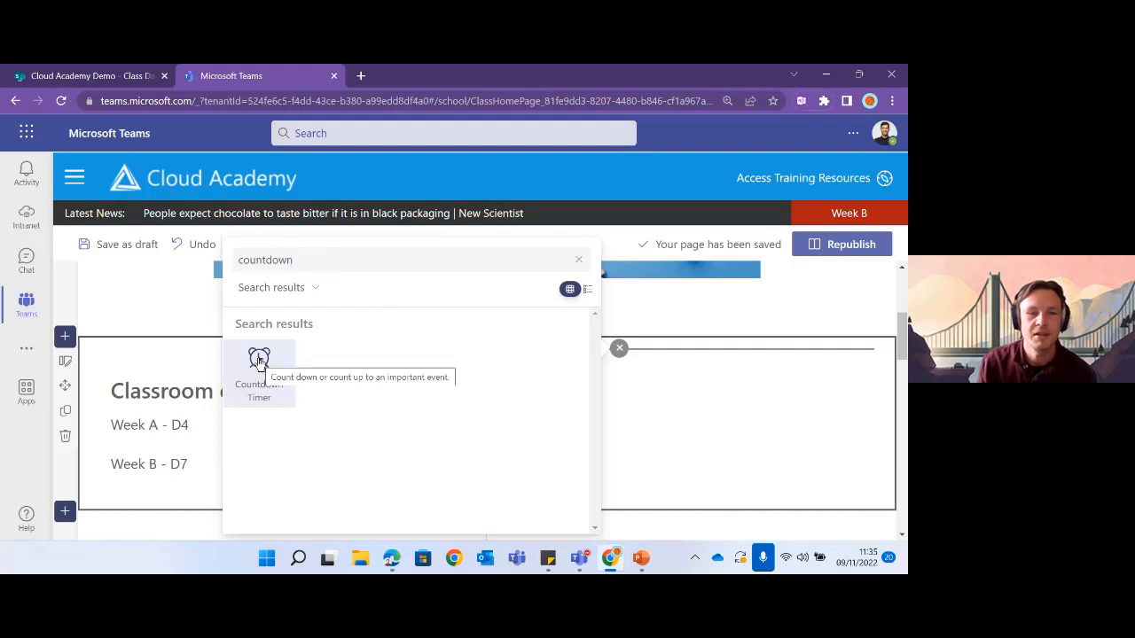
# - Add the Countdown Timer to column two and title it 'GCSE Physics Exams'
pyautogui.click(259, 360)
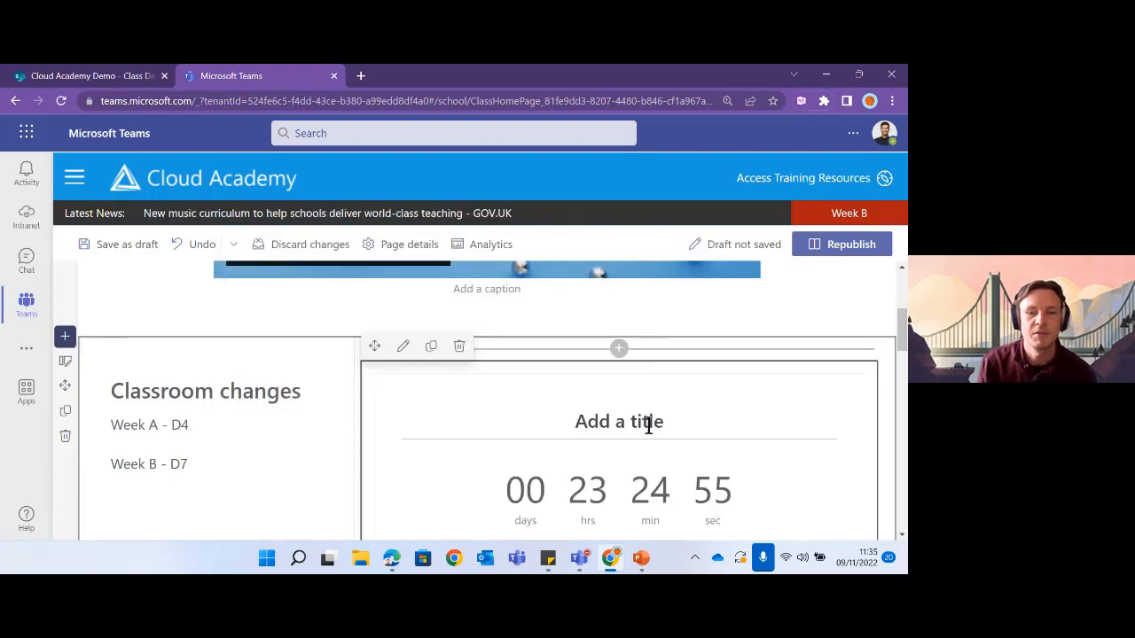
pyautogui.scroll(-2, 648, 425)
pyautogui.scroll(2, 648, 425)
pyautogui.scroll(-1, 608, 423)
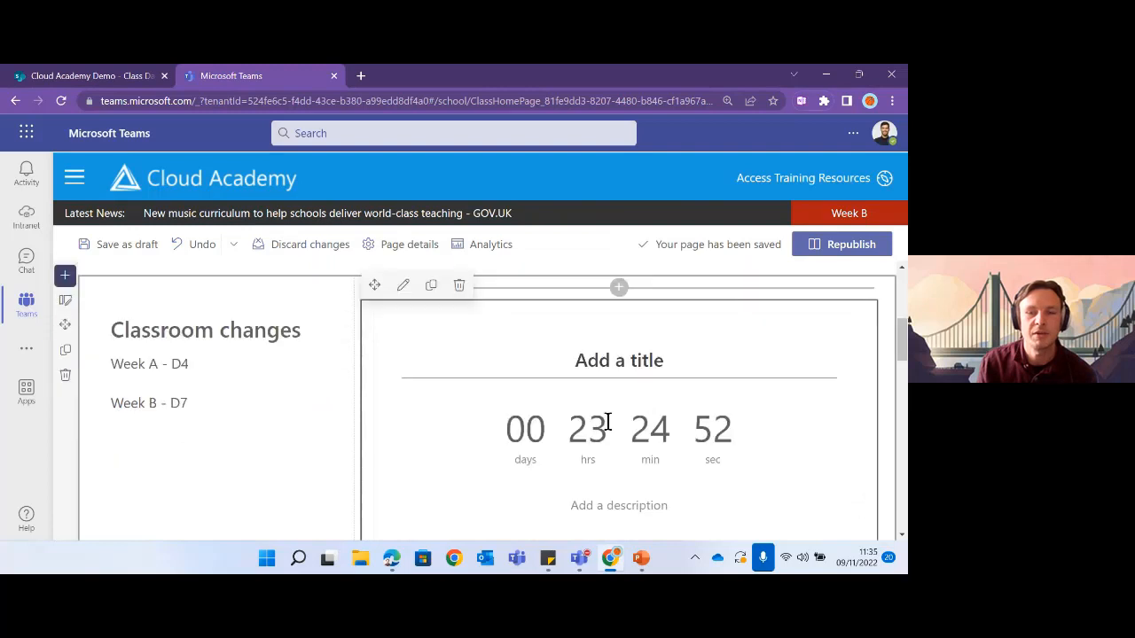
pyautogui.scroll(-1, 608, 423)
pyautogui.scroll(1, 603, 423)
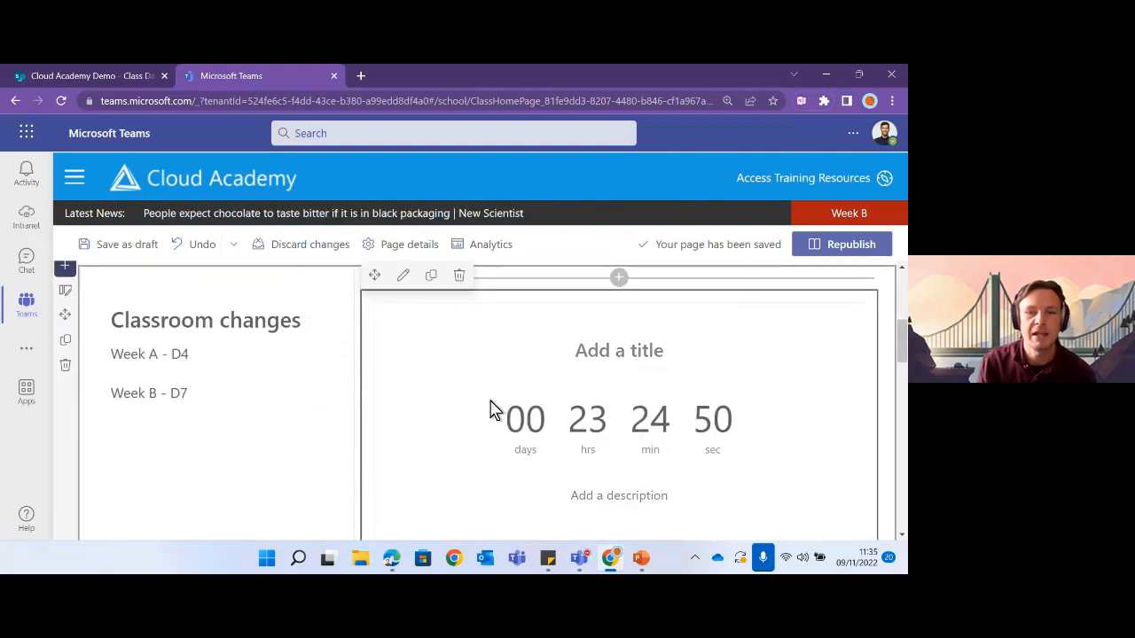
pyautogui.click(610, 350)
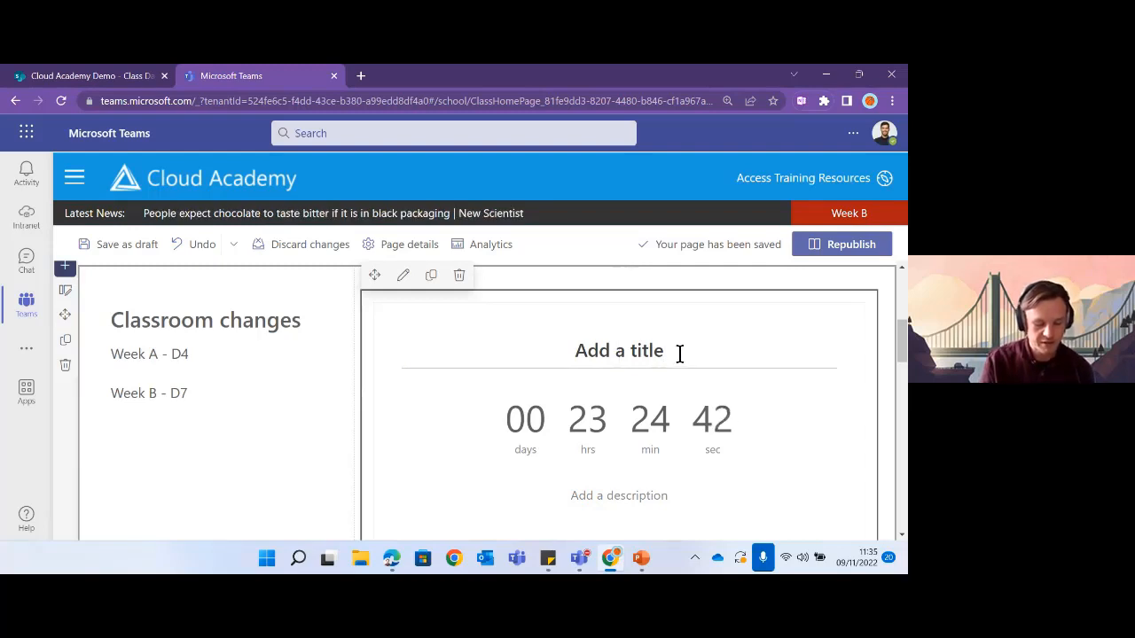
pyautogui.write('GCSE Phys')
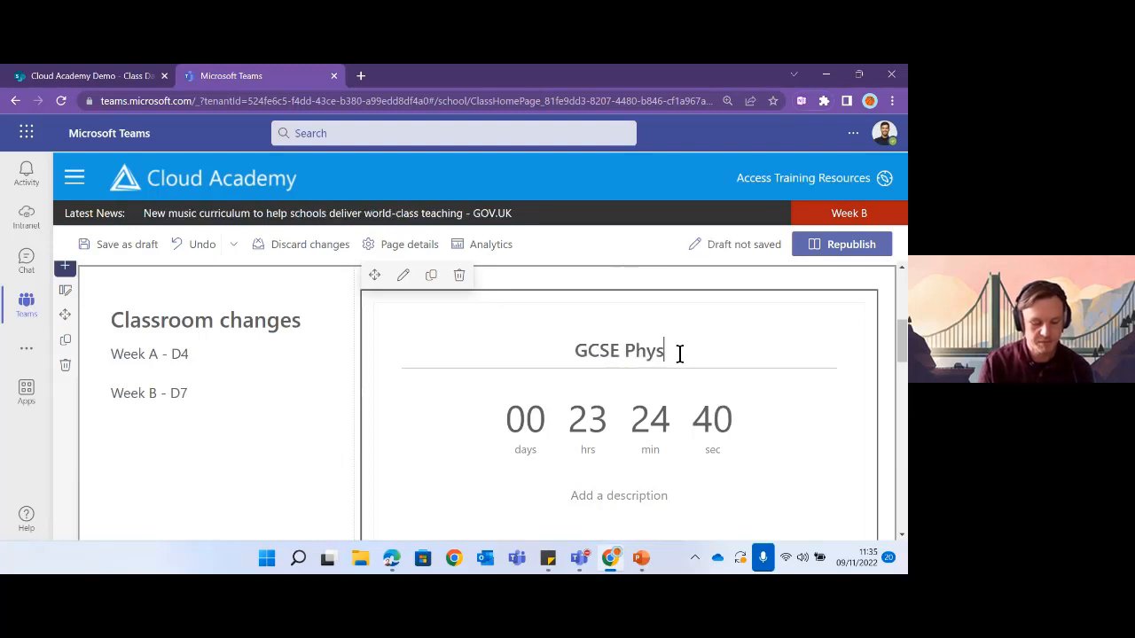
pyautogui.write('ics Exams')
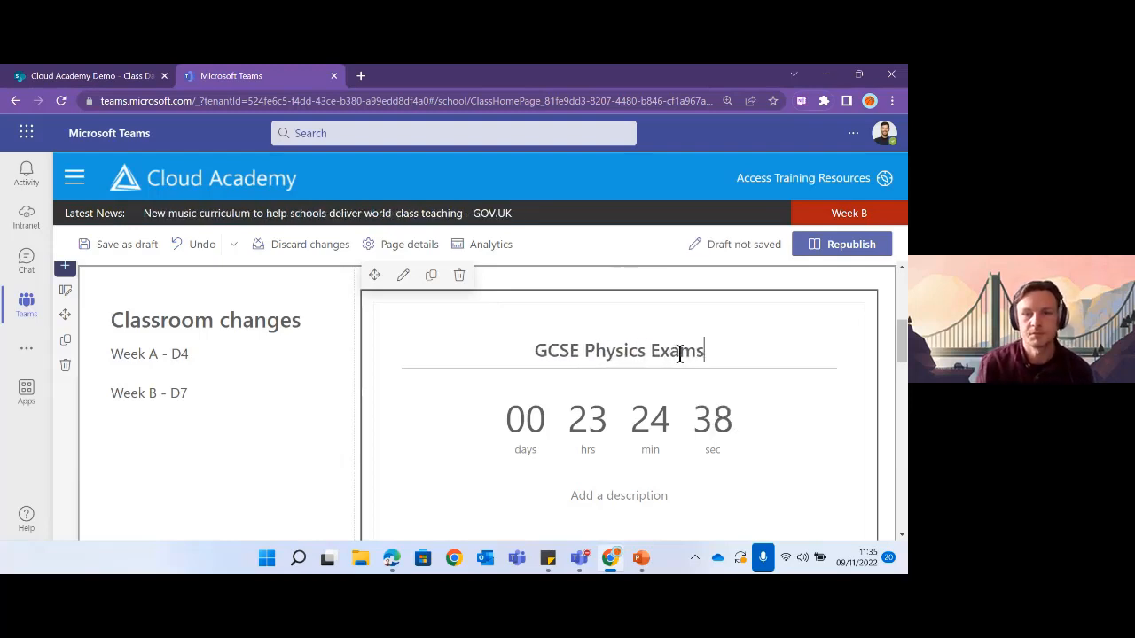
# - Set the countdown's target to June 14 2023 at 1:30 PM in its settings
pyautogui.scroll(-1, 633, 426)
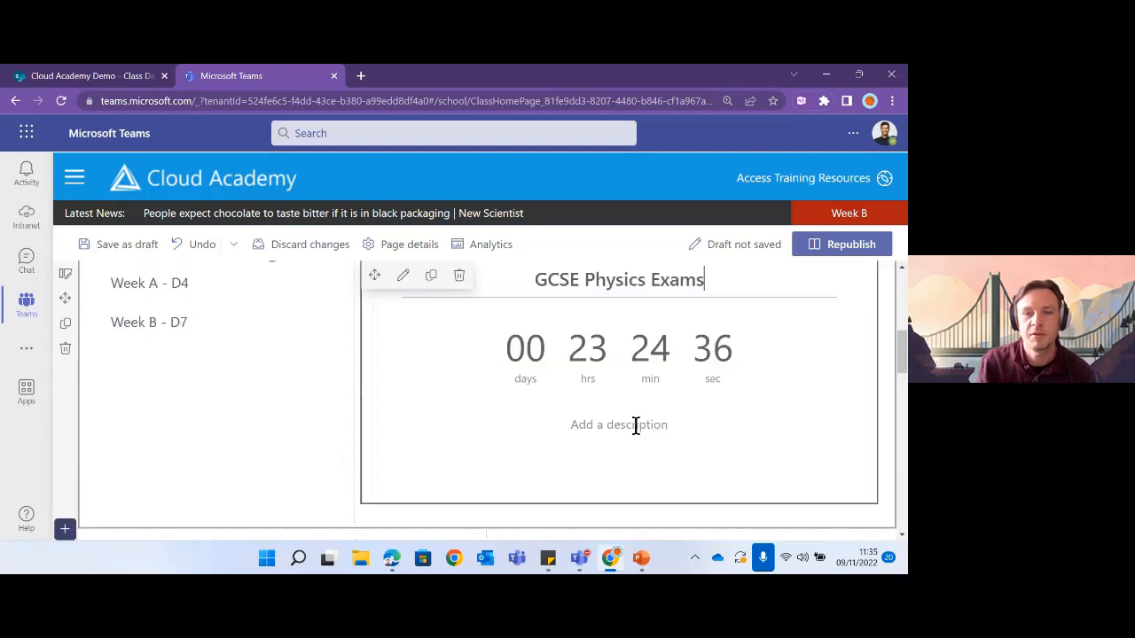
pyautogui.scroll(2, 643, 408)
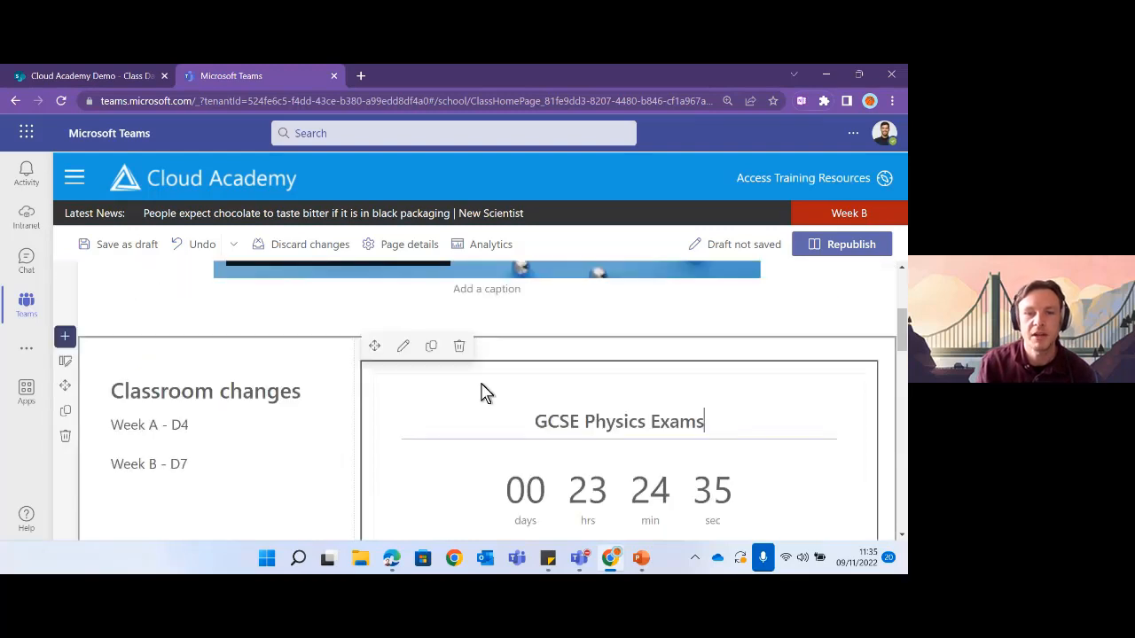
pyautogui.click(403, 346)
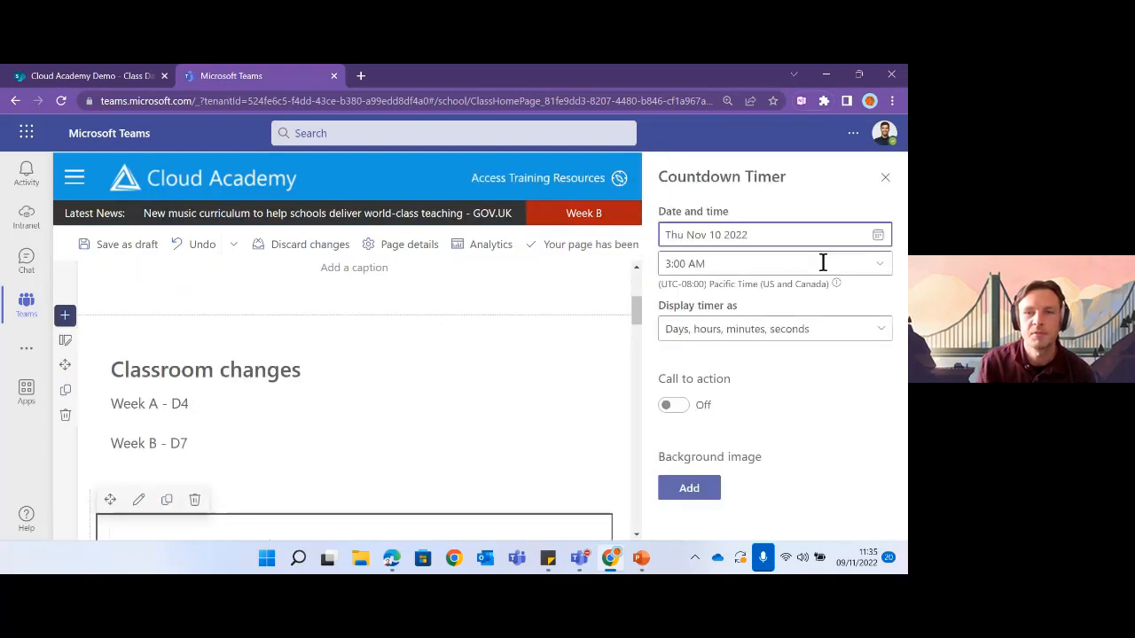
pyautogui.click(878, 238)
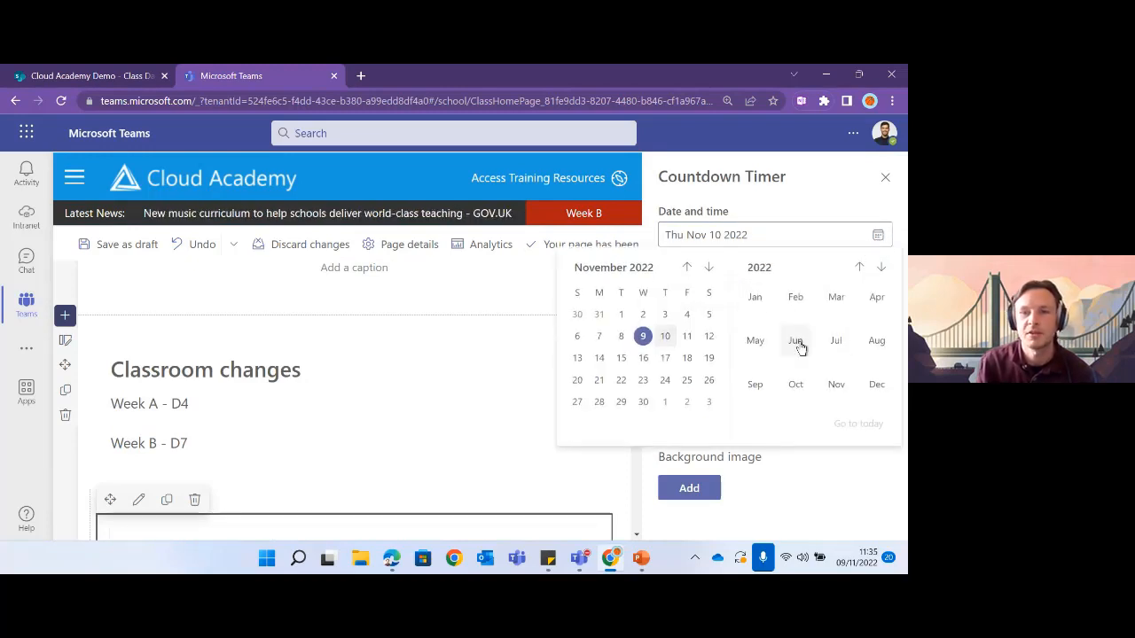
pyautogui.click(881, 267)
pyautogui.click(798, 349)
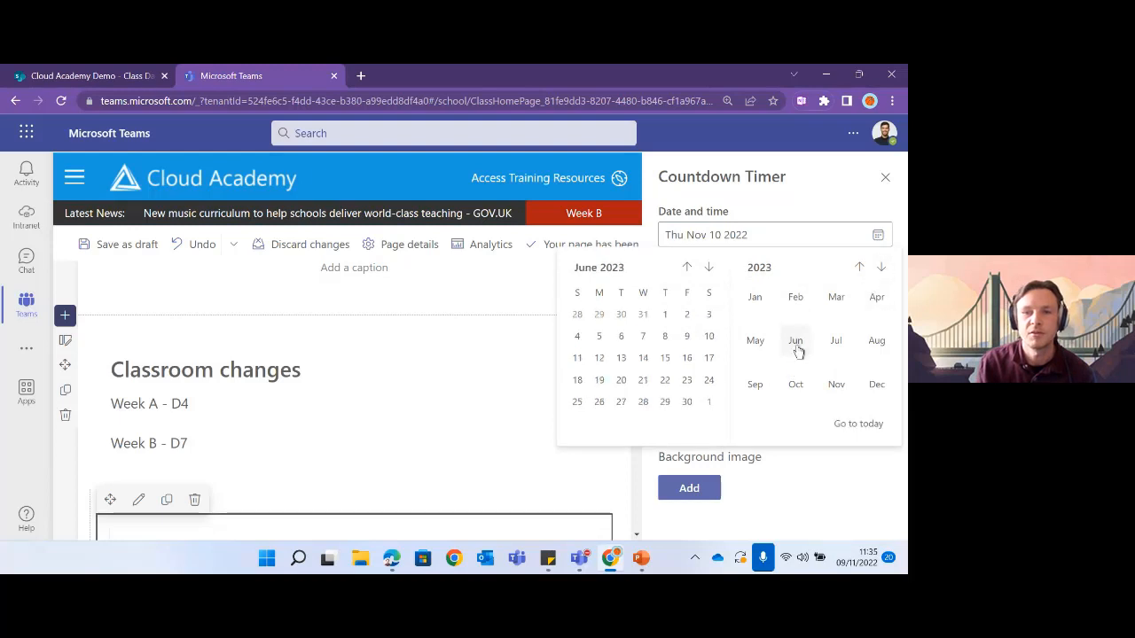
pyautogui.click(642, 358)
pyautogui.click(882, 264)
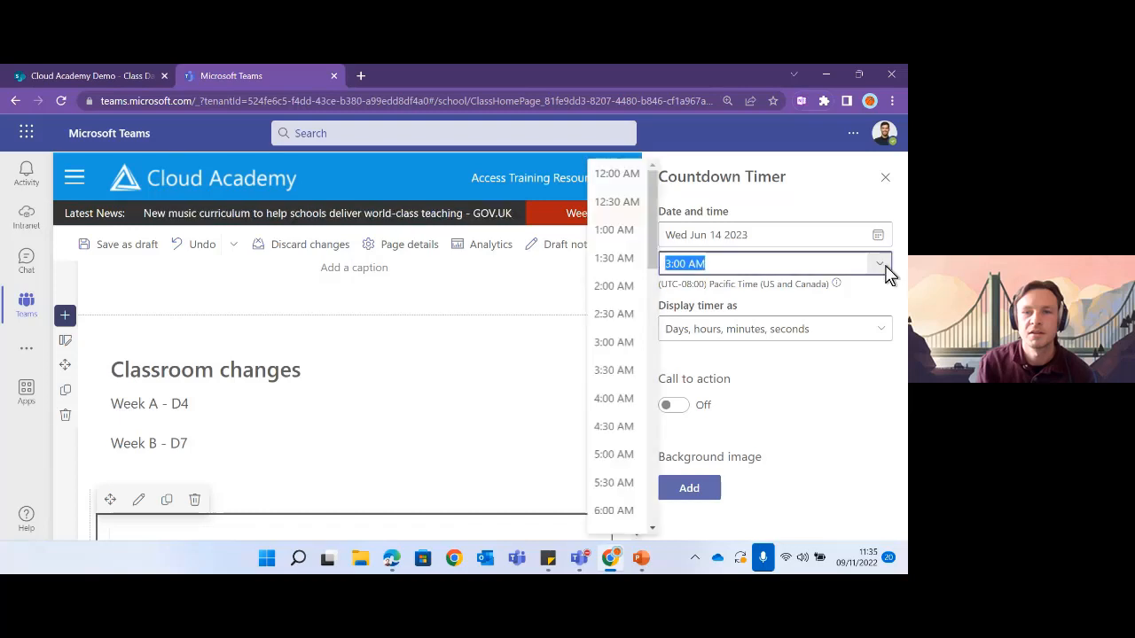
pyautogui.scroll(-2, 626, 316)
pyautogui.scroll(-5, 642, 316)
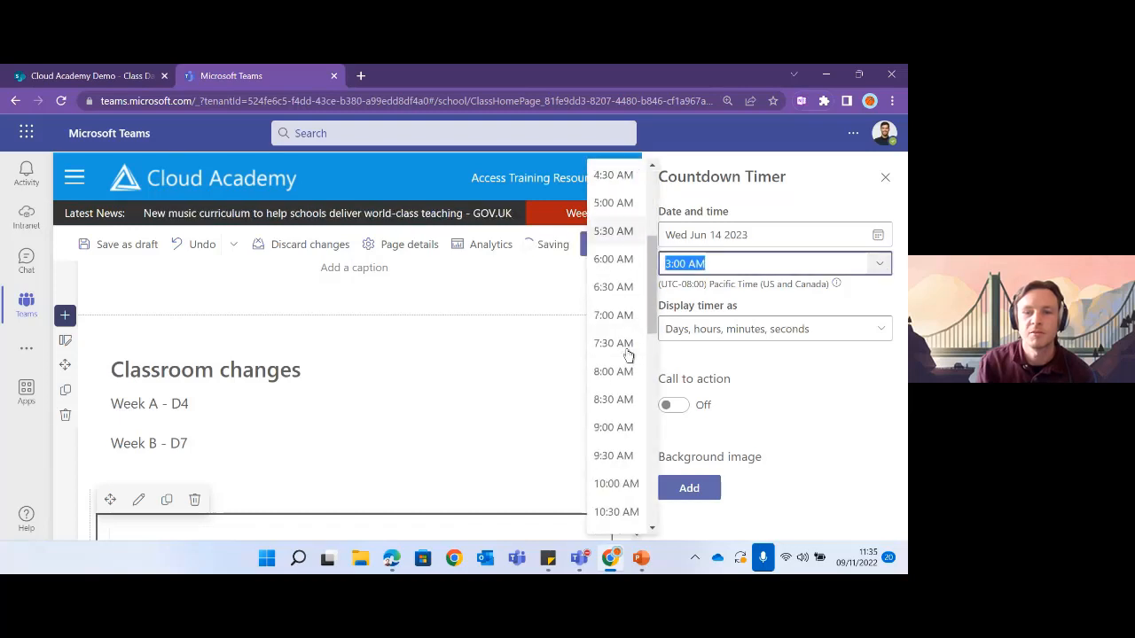
pyautogui.click(614, 446)
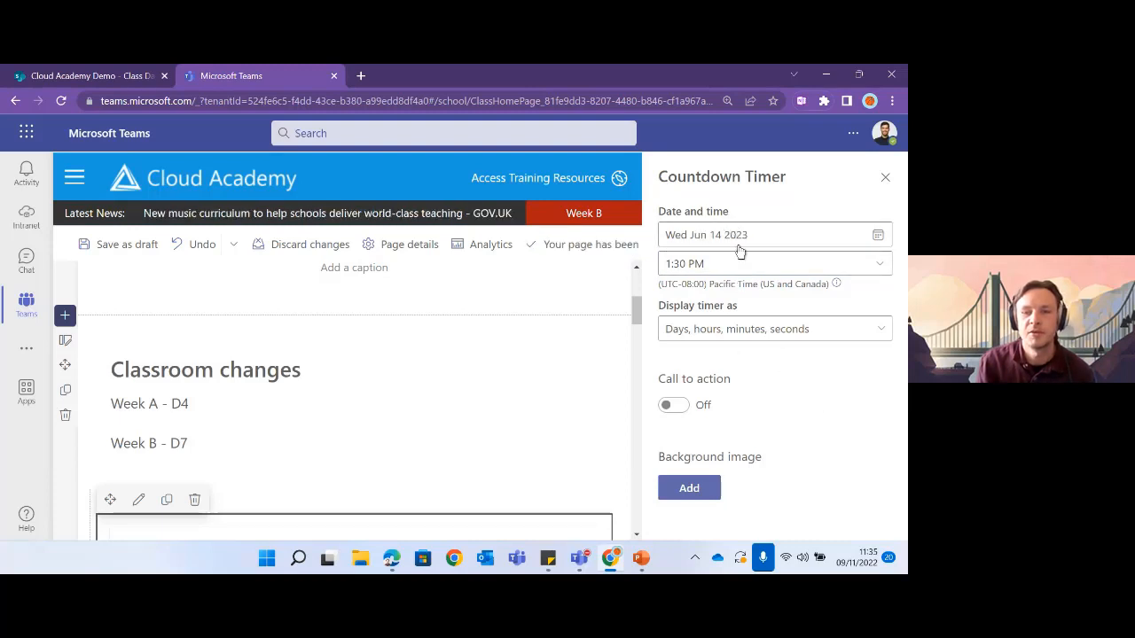
# - Use the stock 'exa' search to set an empty exam chairs photo as the timer background
pyautogui.click(682, 492)
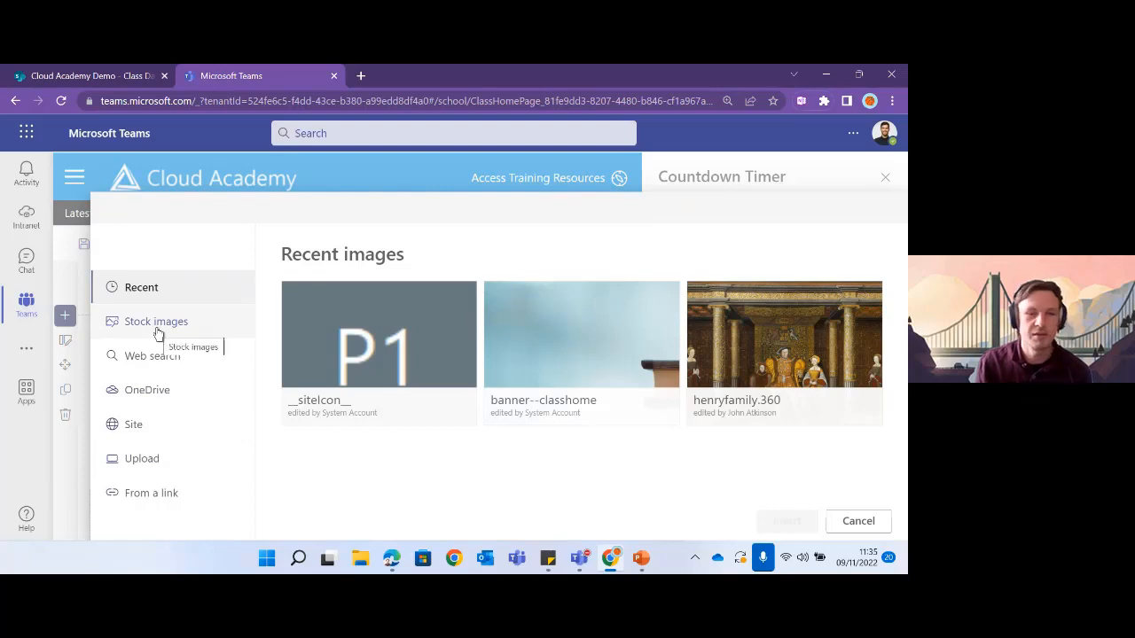
pyautogui.click(158, 328)
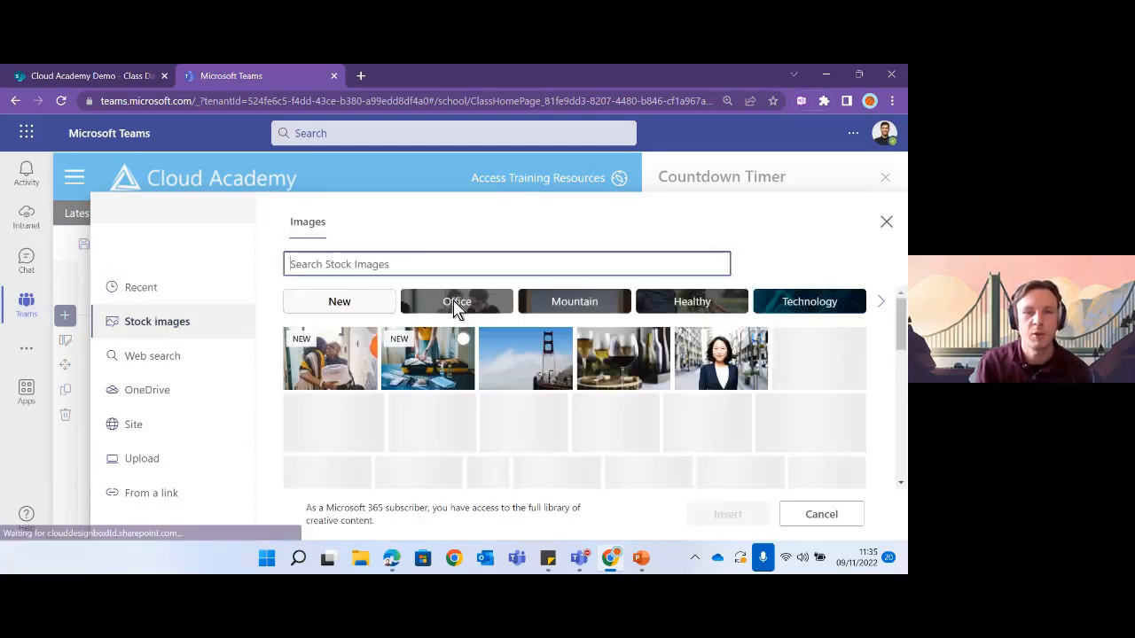
pyautogui.write('exam')
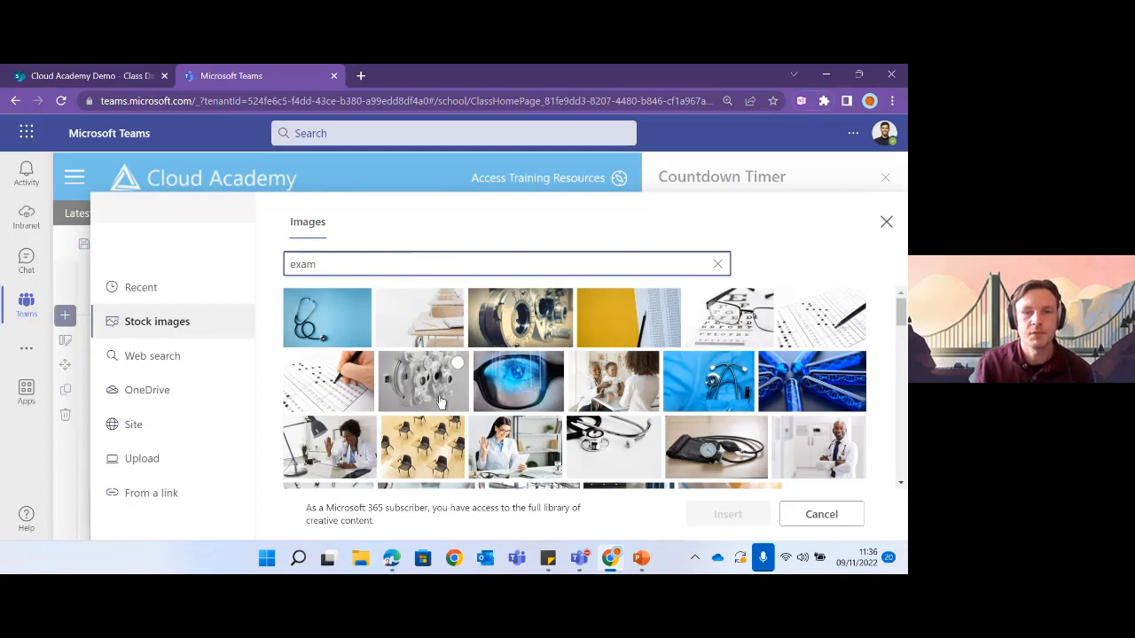
pyautogui.click(422, 450)
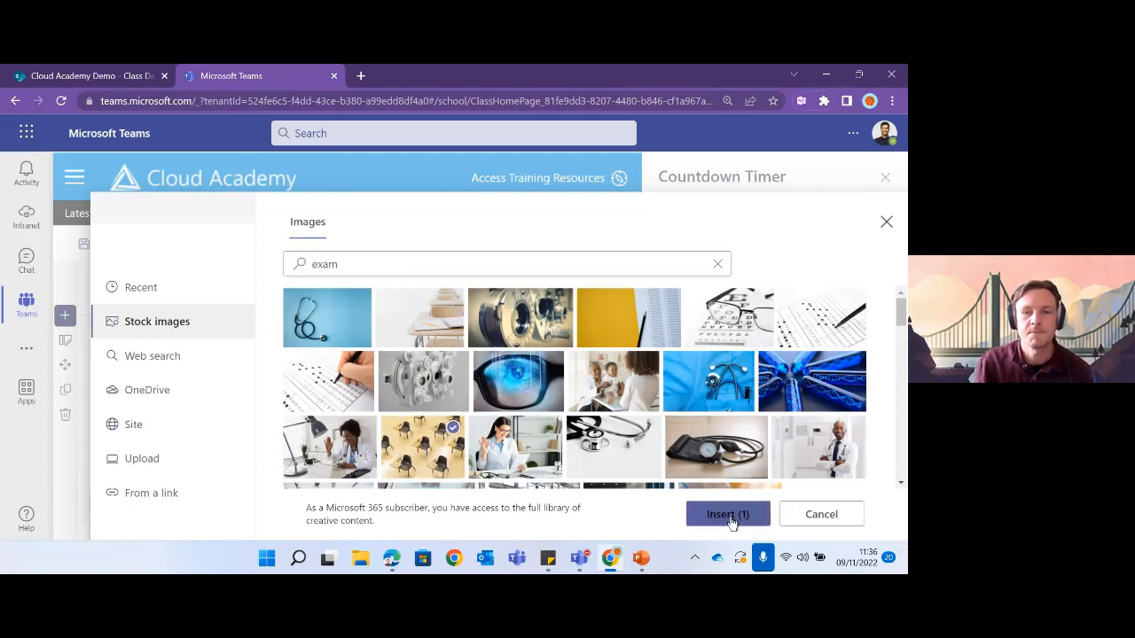
pyautogui.click(727, 514)
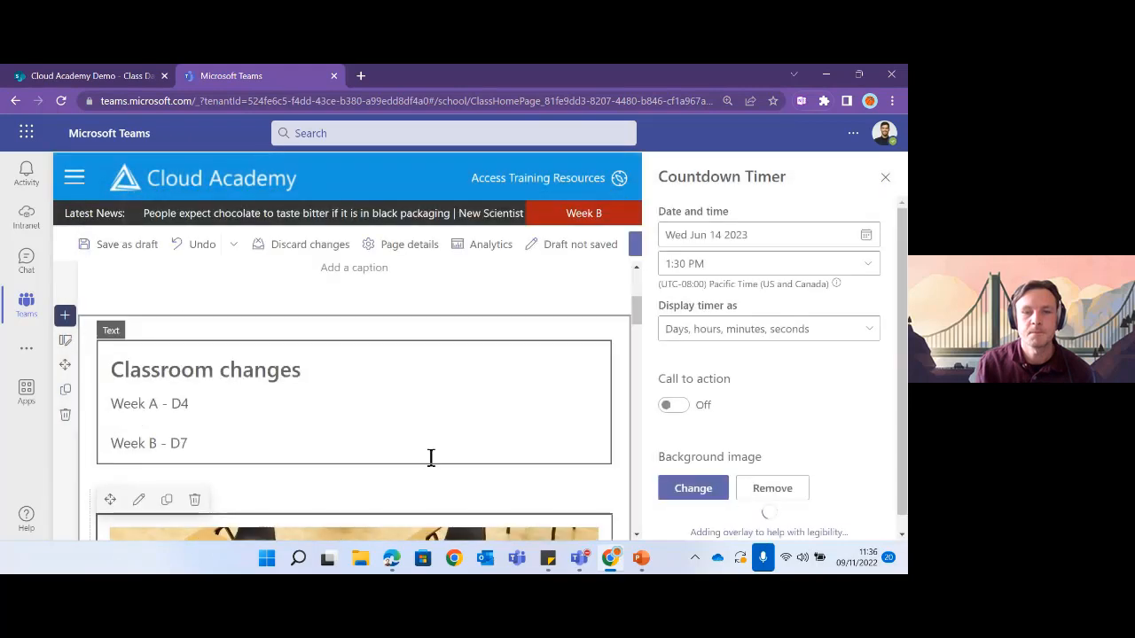
# - Apply a black overlay at 48 opacity and close the Countdown Timer settings
pyautogui.scroll(-3, 444, 460)
pyautogui.scroll(-3, 472, 440)
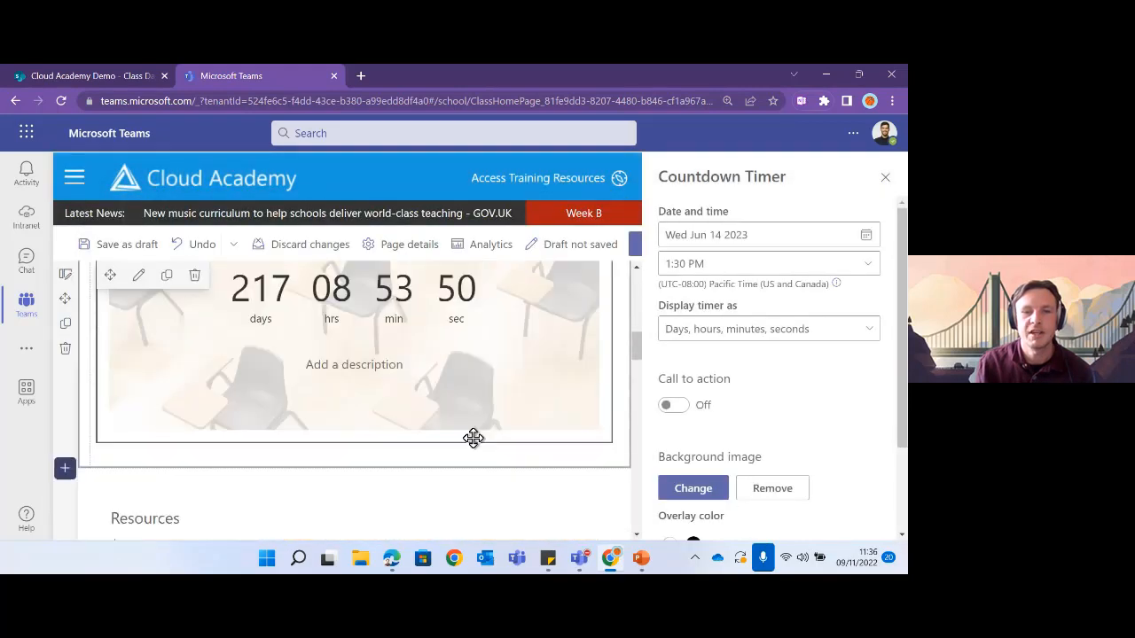
pyautogui.scroll(2, 472, 440)
pyautogui.scroll(-1, 472, 440)
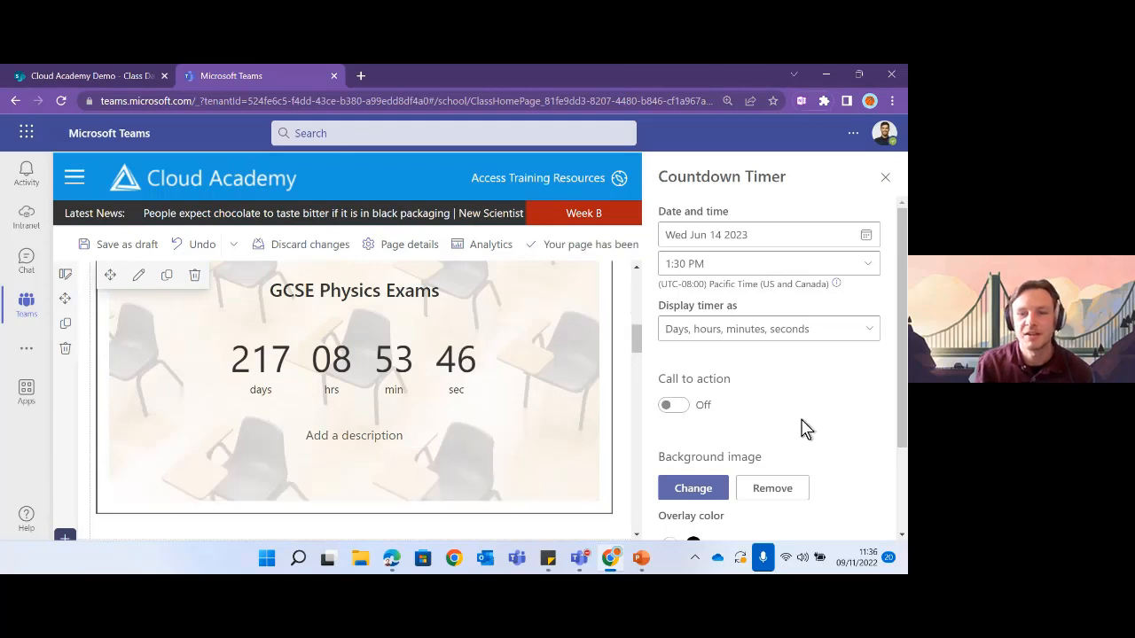
pyautogui.scroll(-3, 802, 430)
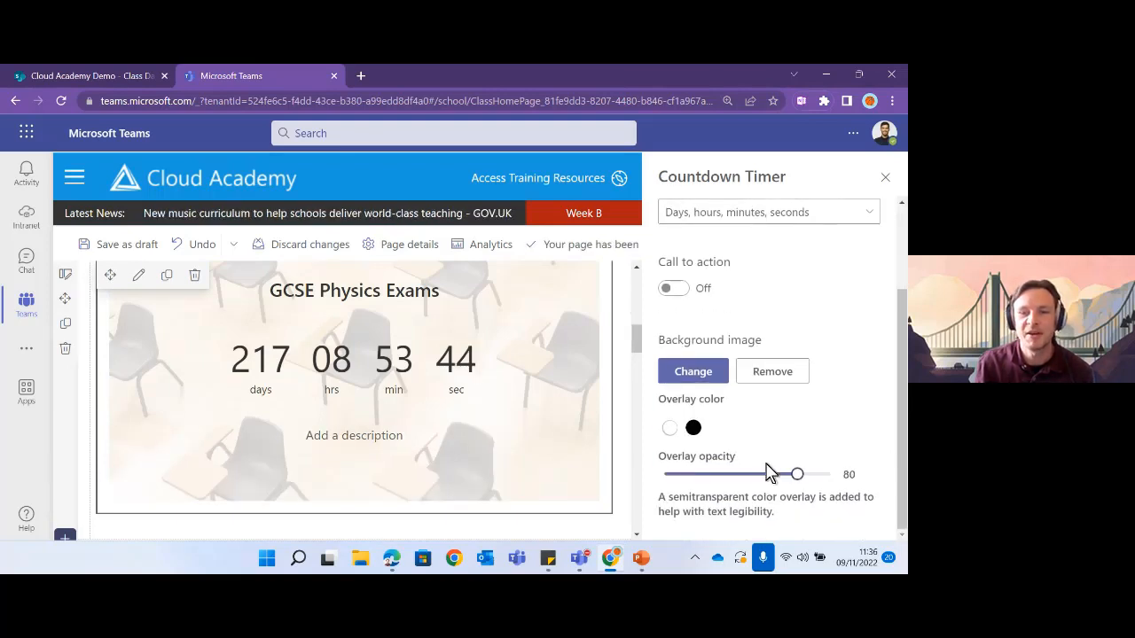
pyautogui.click(692, 430)
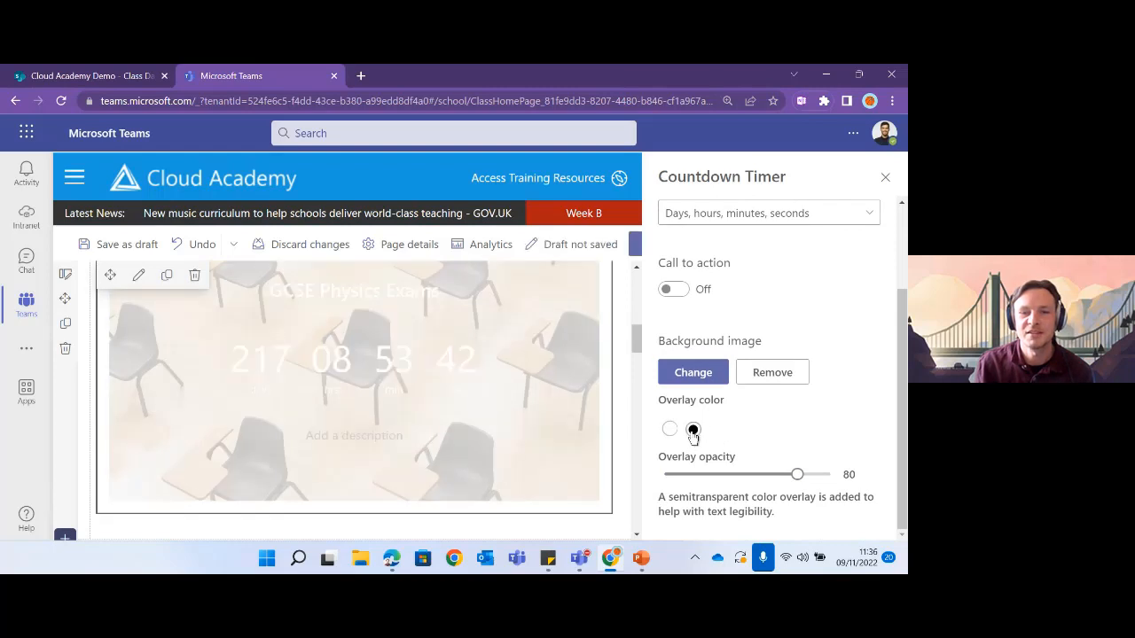
pyautogui.moveTo(798, 474); pyautogui.dragTo(746, 479)
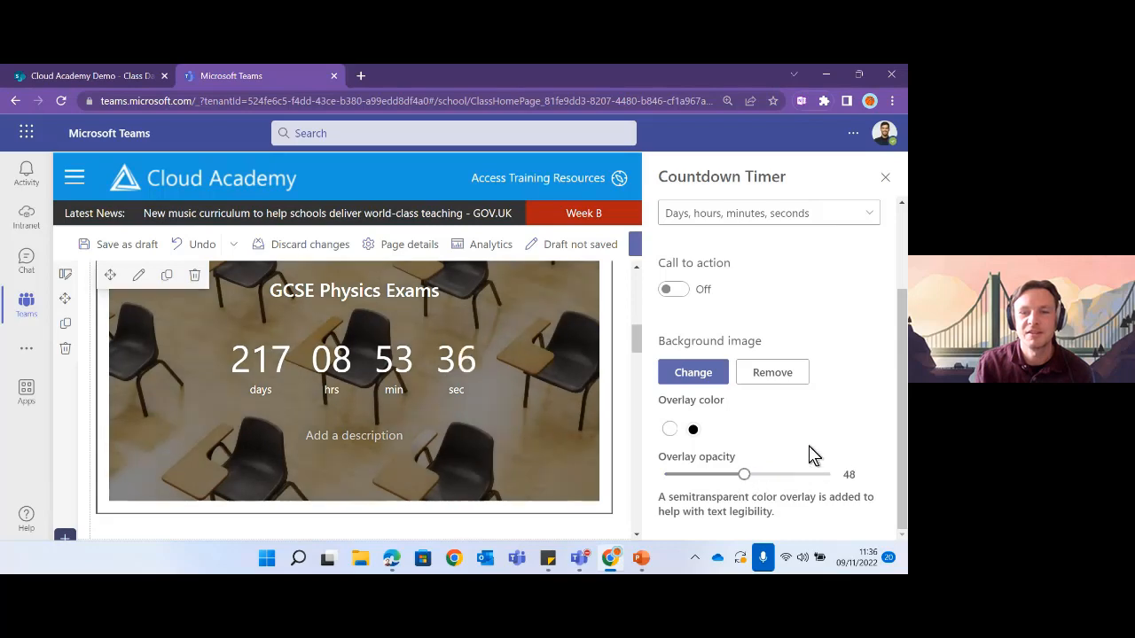
pyautogui.click(885, 178)
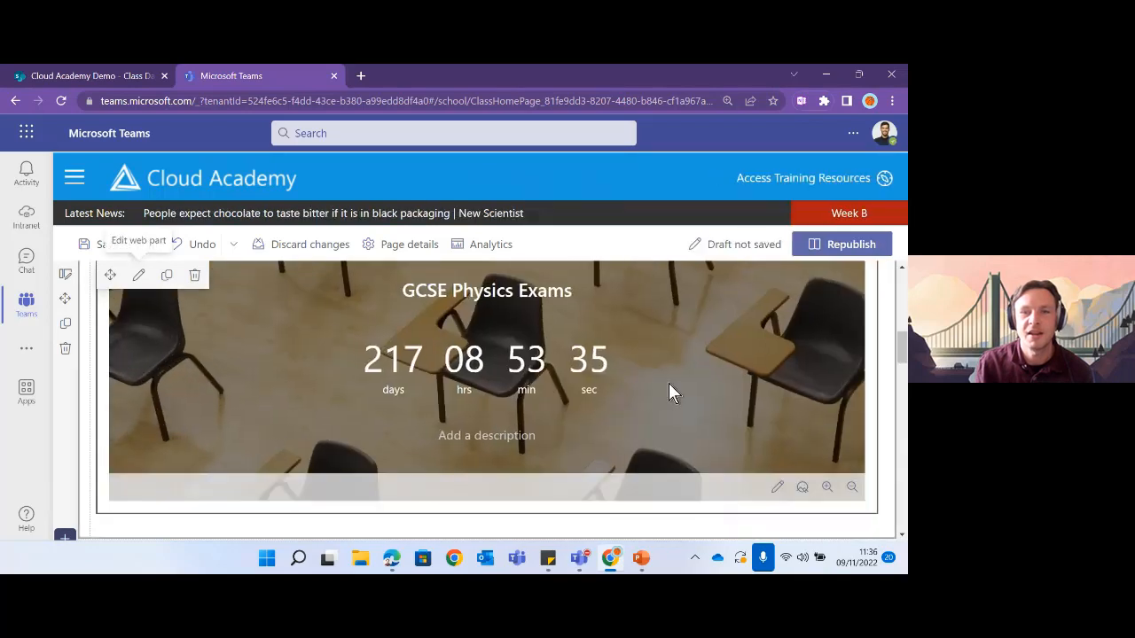
# - Republish the edited Year 10 Physics home page
pyautogui.scroll(-2, 665, 381)
pyautogui.scroll(3, 471, 359)
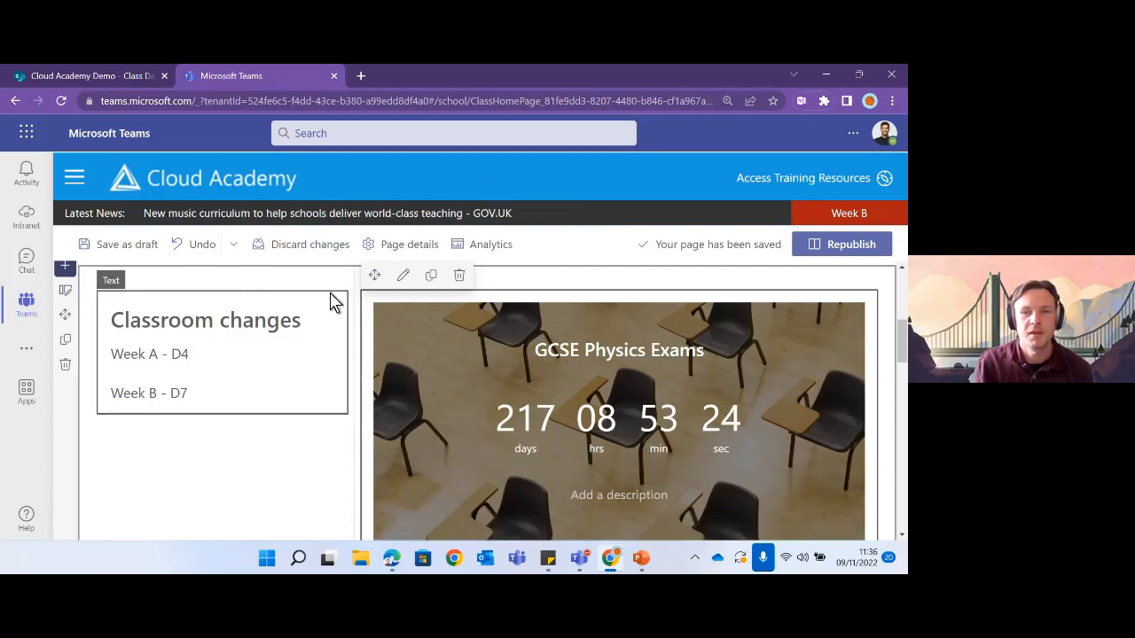
pyautogui.click(841, 245)
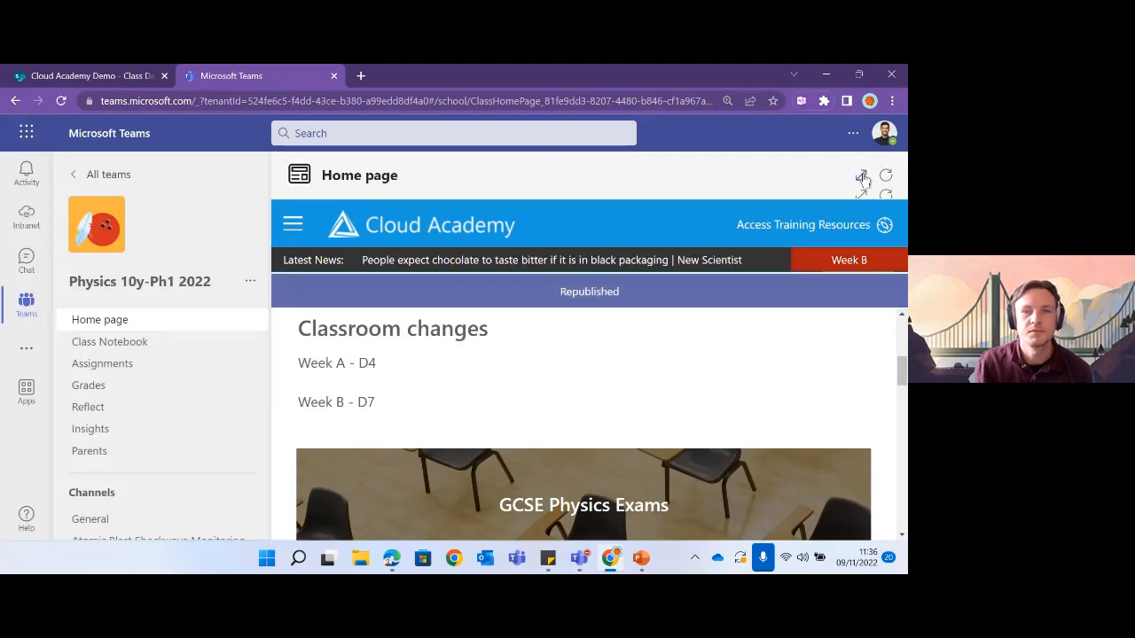
# - Expand the published page to full width and review it, countdown showing 217 days
pyautogui.click(862, 177)
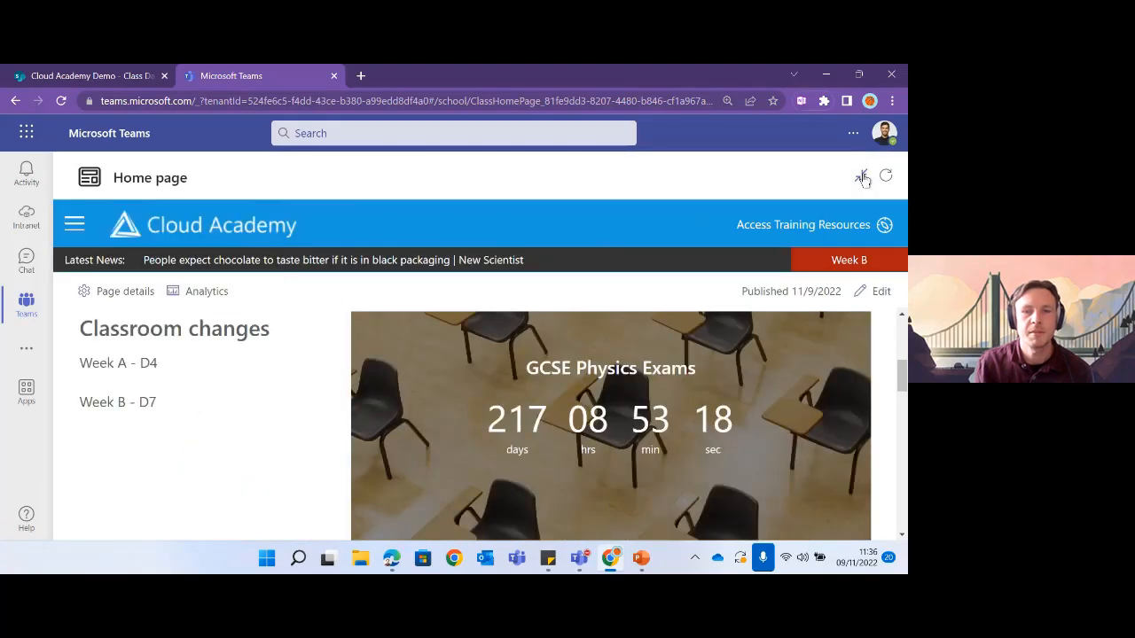
pyautogui.scroll(3, 476, 450)
pyautogui.scroll(-2, 460, 426)
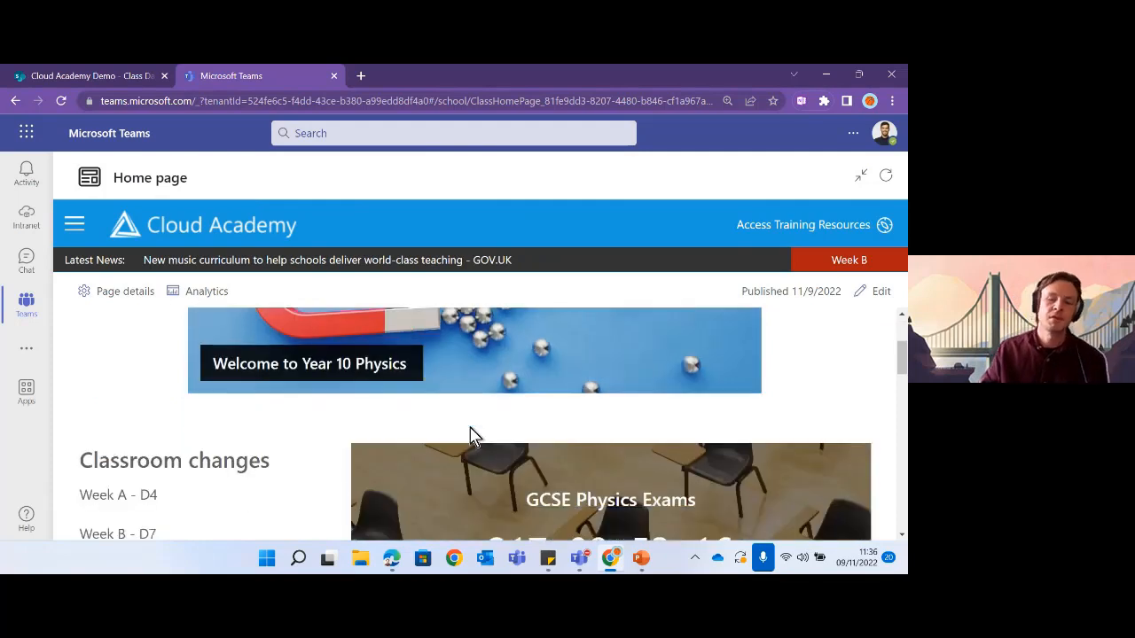
pyautogui.scroll(-1, 395, 433)
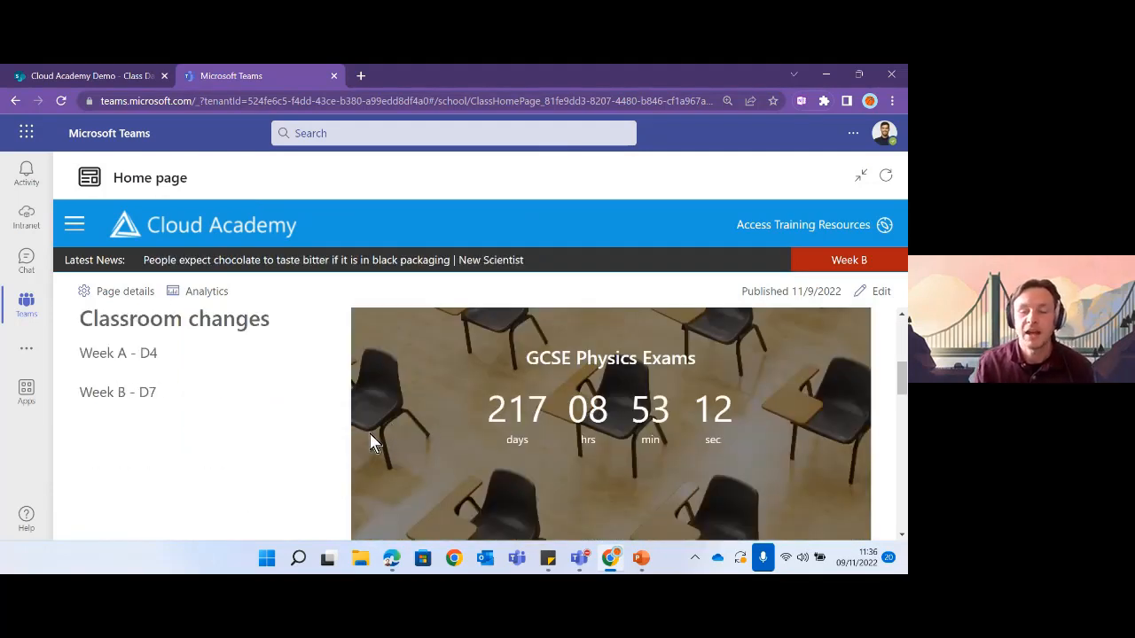
pyautogui.scroll(-1, 601, 411)
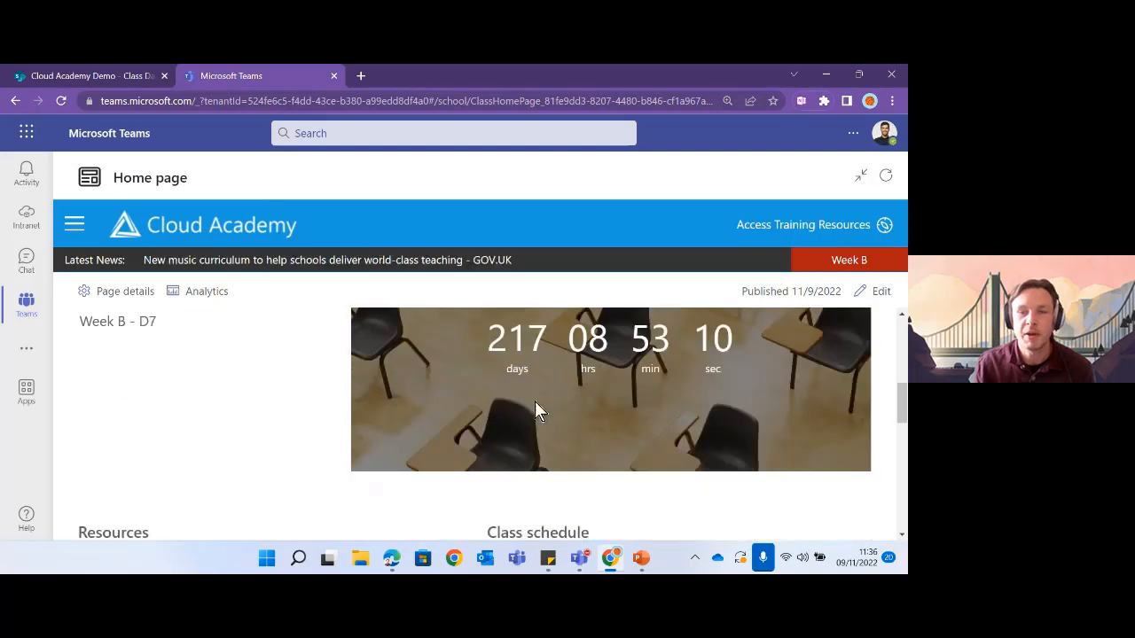
pyautogui.scroll(1, 612, 395)
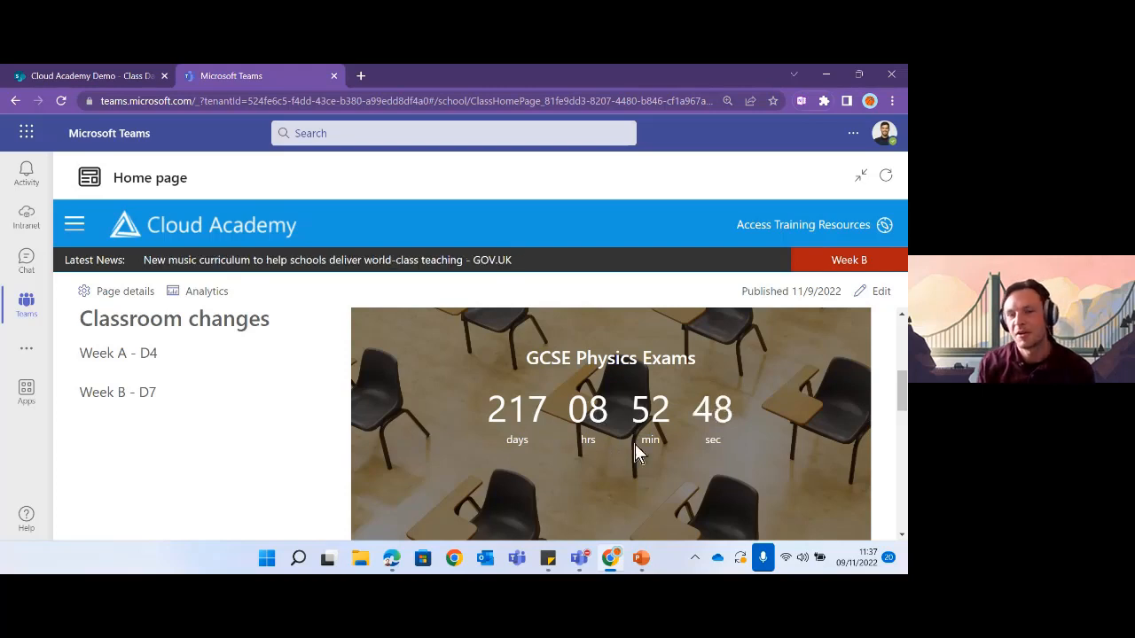
pyautogui.scroll(1, 657, 443)
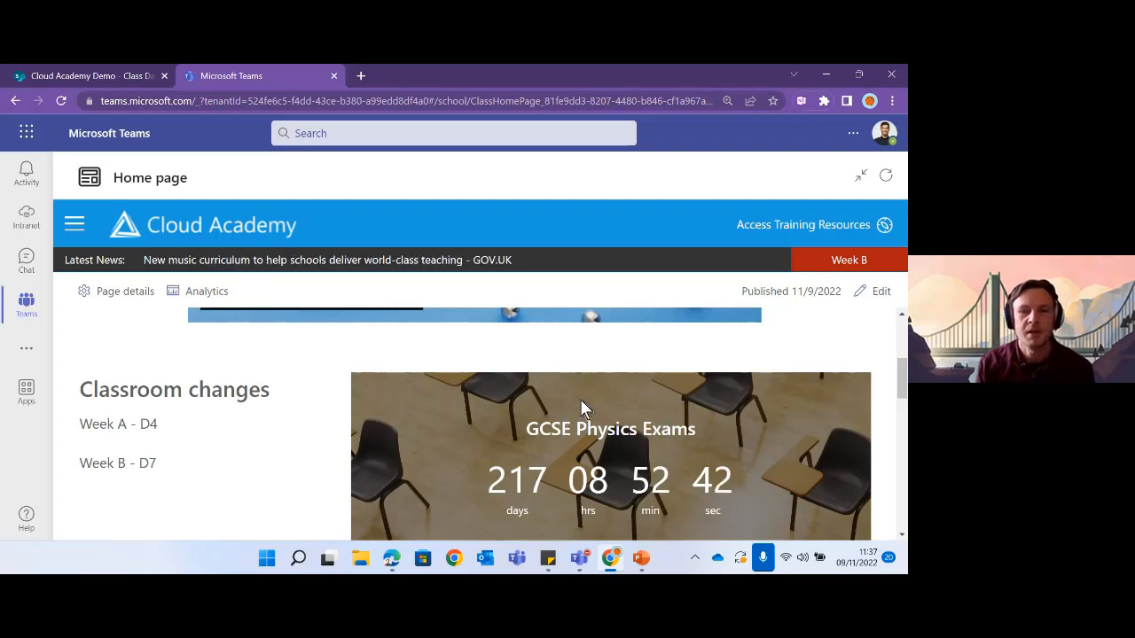
pyautogui.scroll(1, 583, 406)
pyautogui.scroll(3, 638, 404)
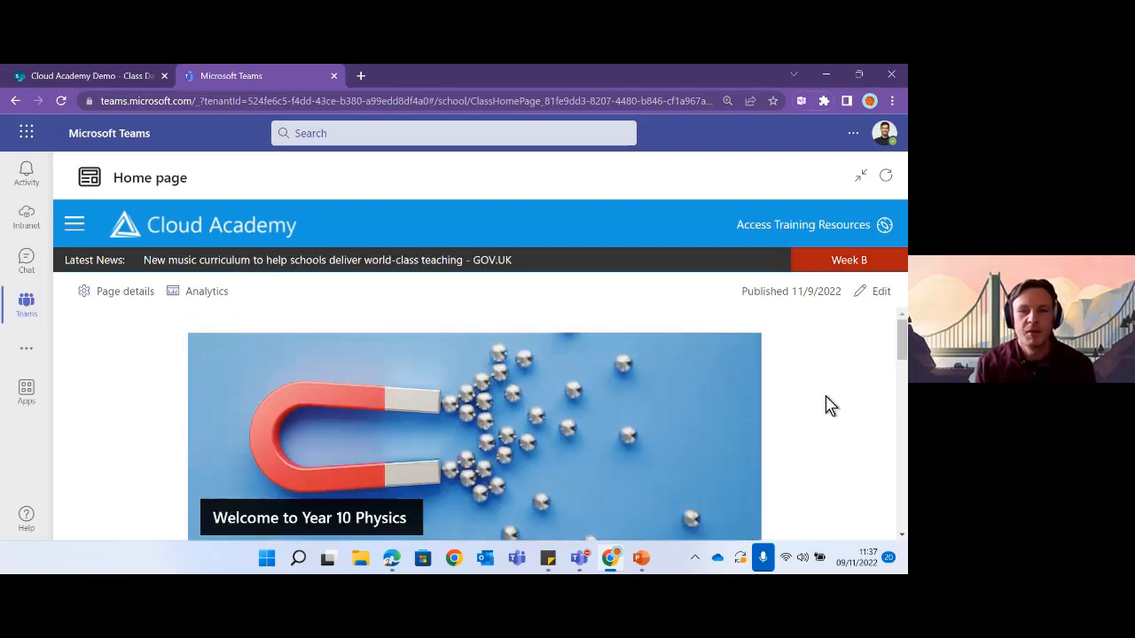
pyautogui.scroll(-3, 826, 405)
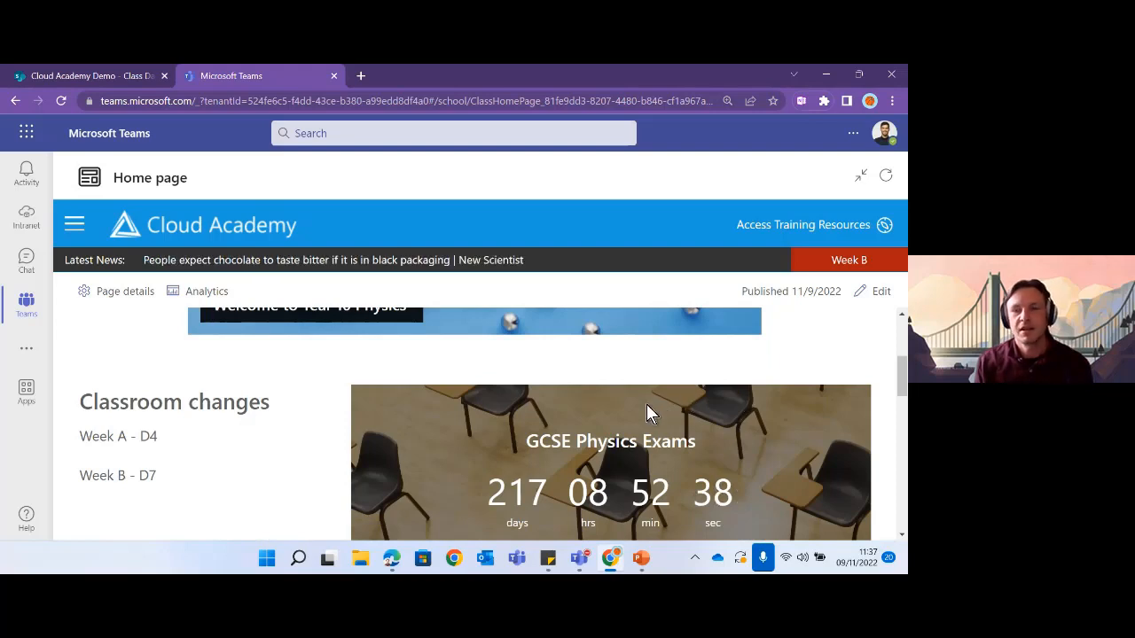
pyautogui.scroll(2, 667, 401)
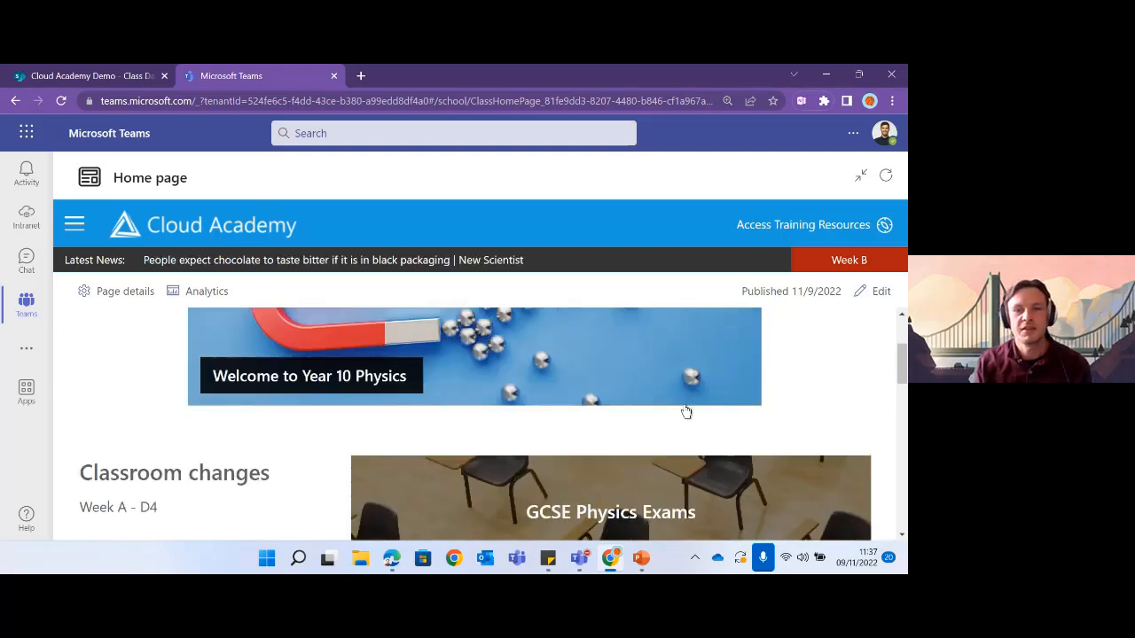
pyautogui.scroll(-2, 698, 417)
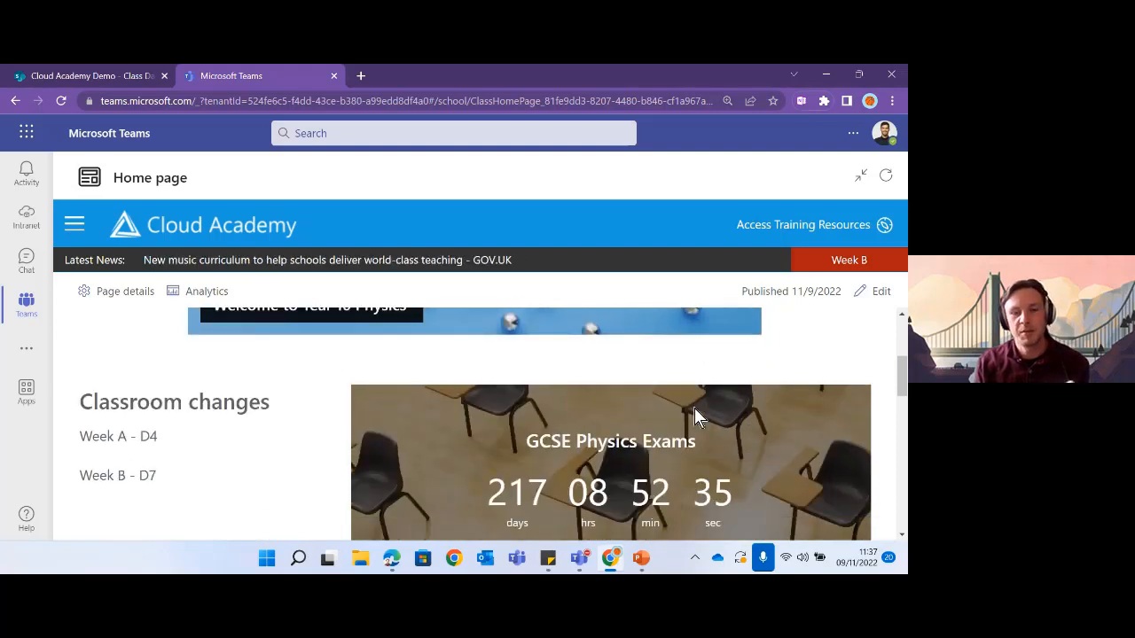
pyautogui.scroll(-8, 694, 418)
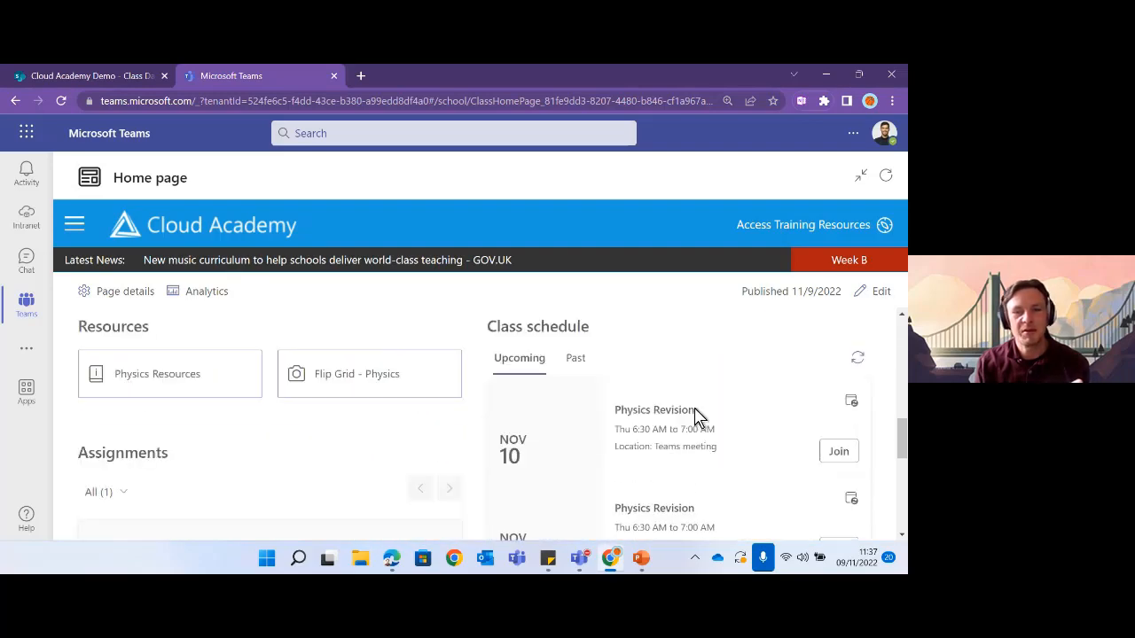
pyautogui.scroll(2, 698, 417)
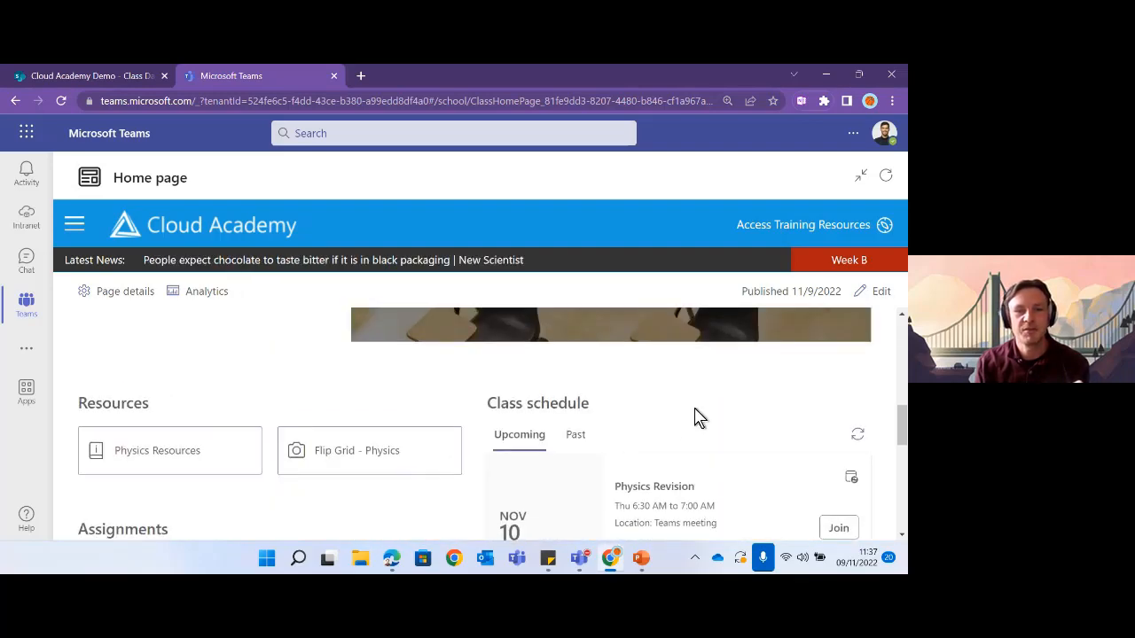
pyautogui.scroll(7, 694, 417)
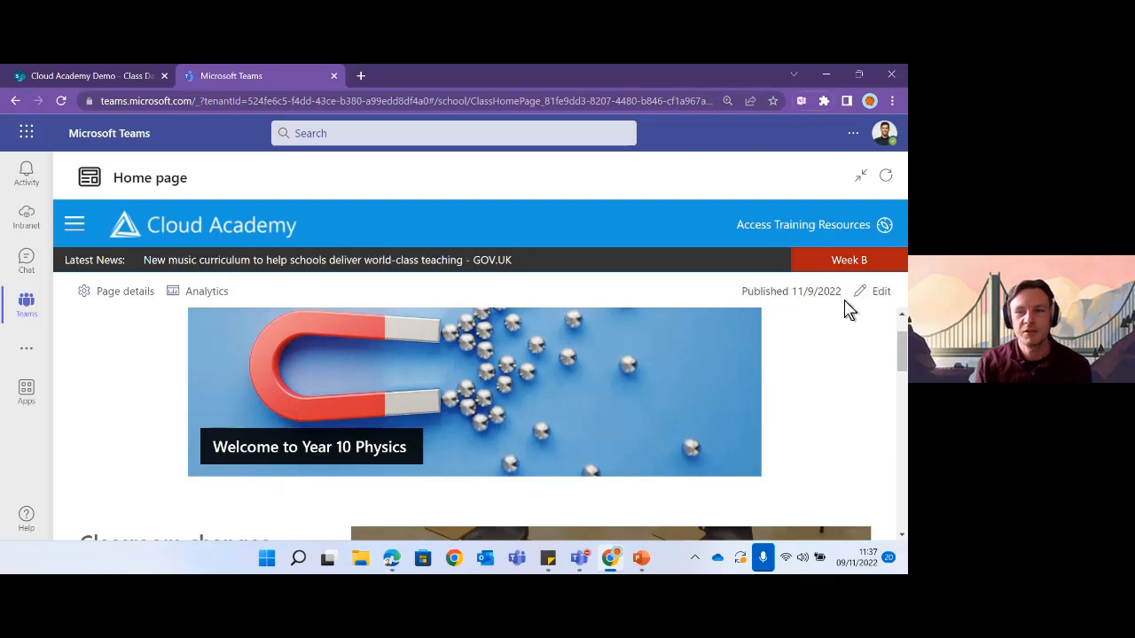
# - Return to editing and shade the background of the Welcome banner's section
pyautogui.click(874, 296)
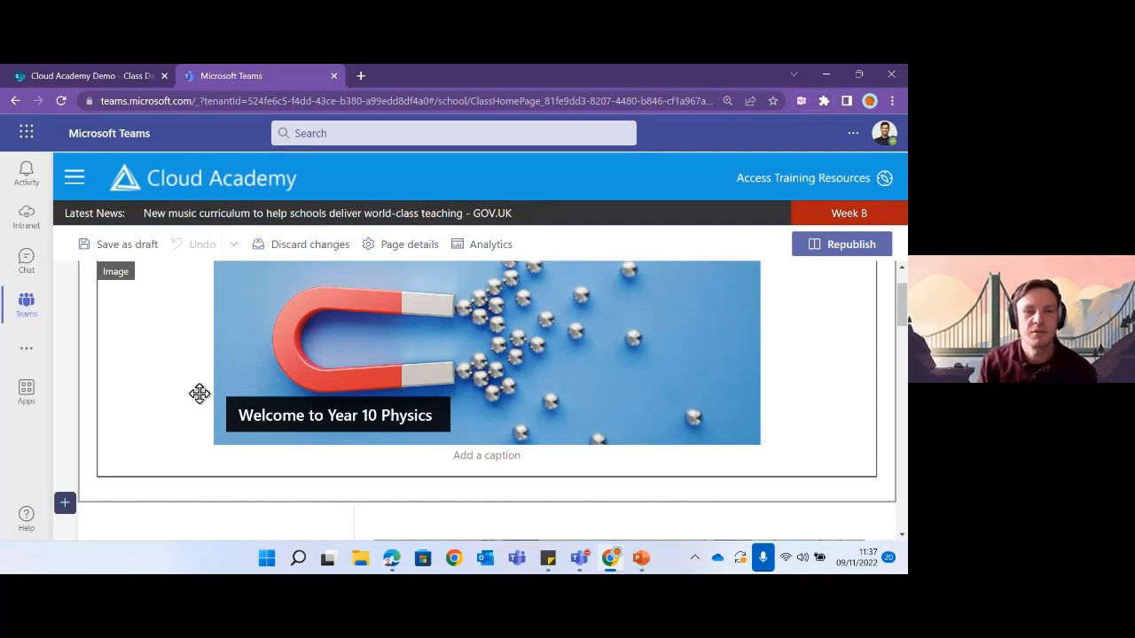
pyautogui.scroll(1, 148, 360)
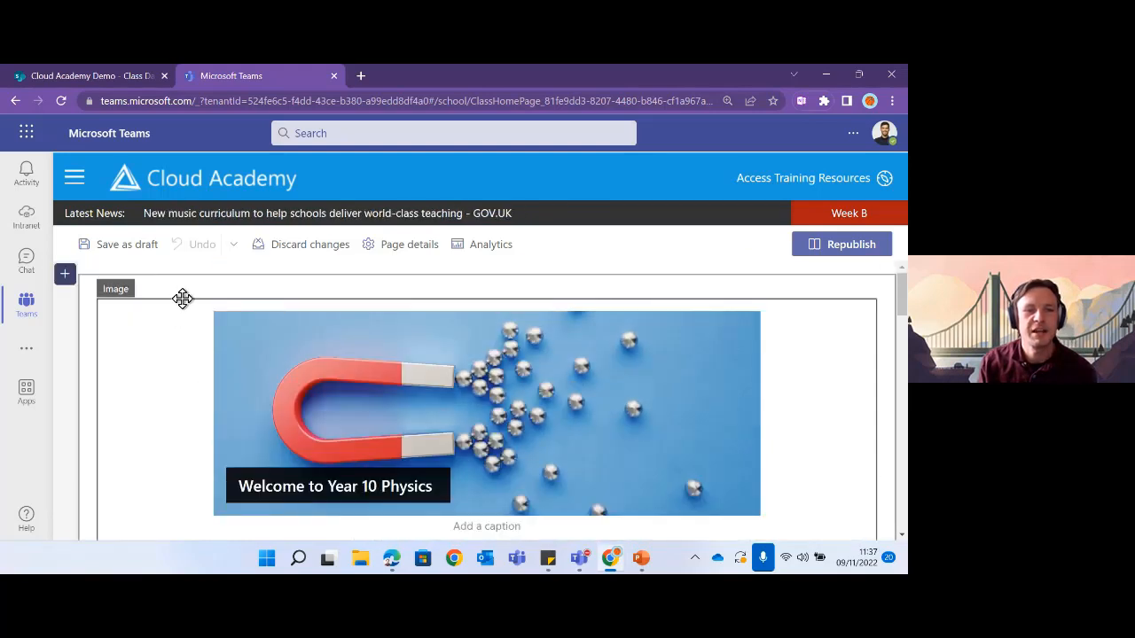
pyautogui.click(164, 343)
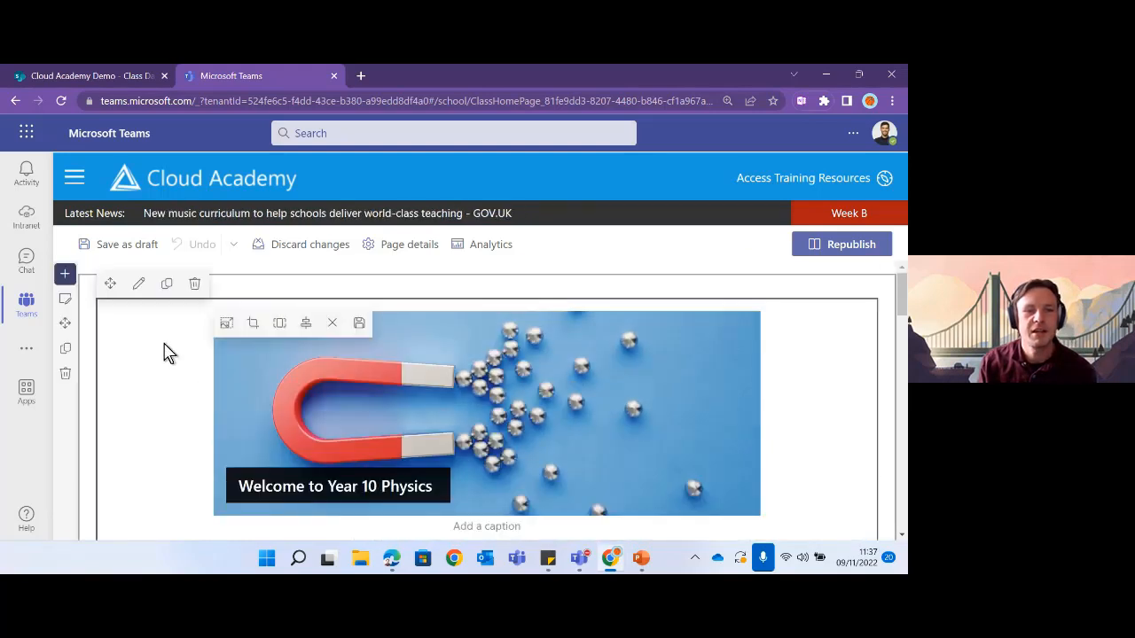
pyautogui.click(68, 307)
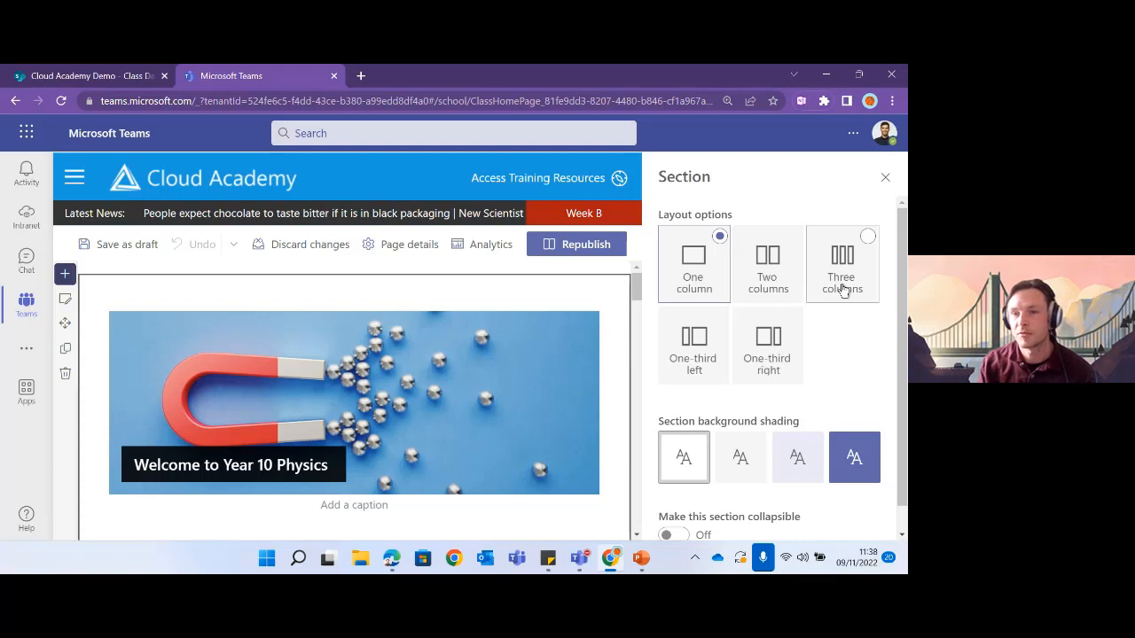
pyautogui.click(741, 461)
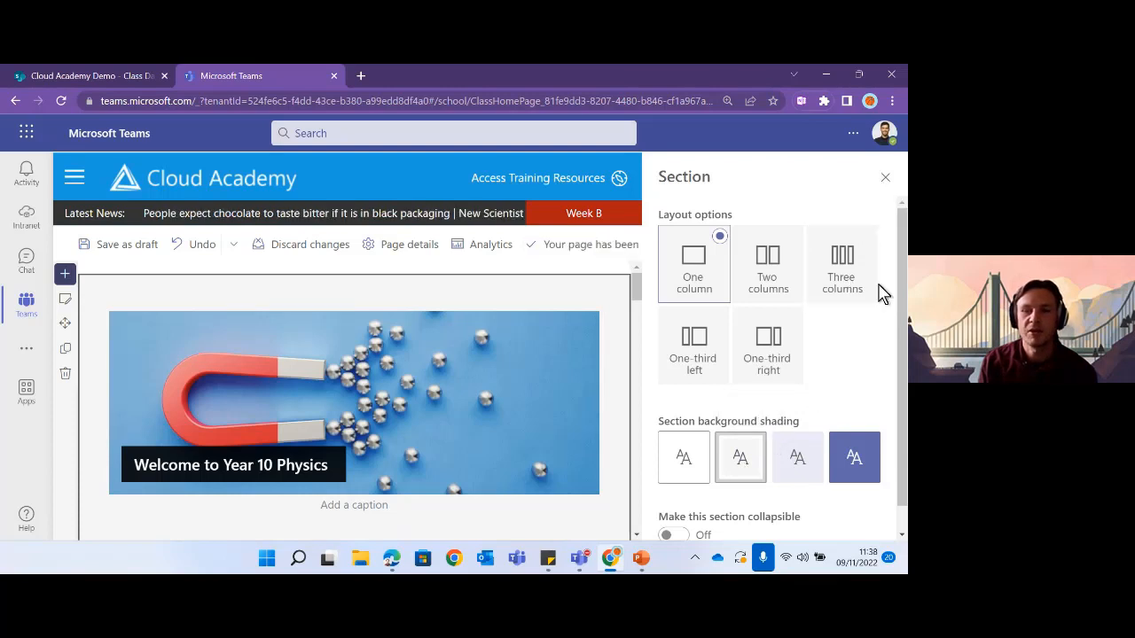
pyautogui.click(882, 181)
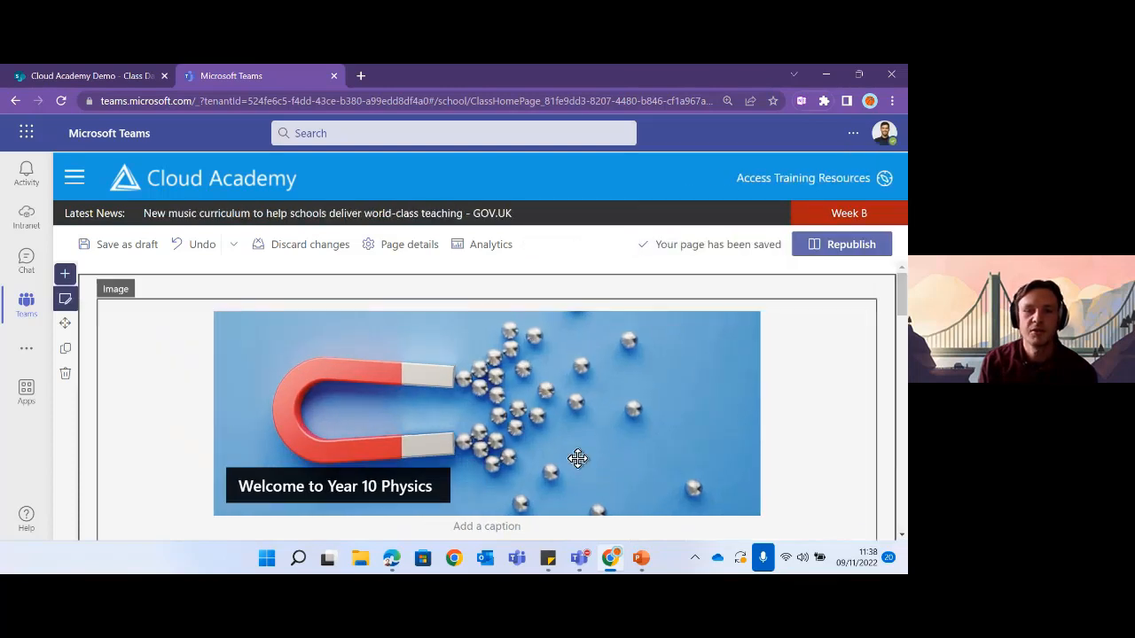
# - Give the Classroom changes section light grey shading and check the result
pyautogui.scroll(-3, 570, 453)
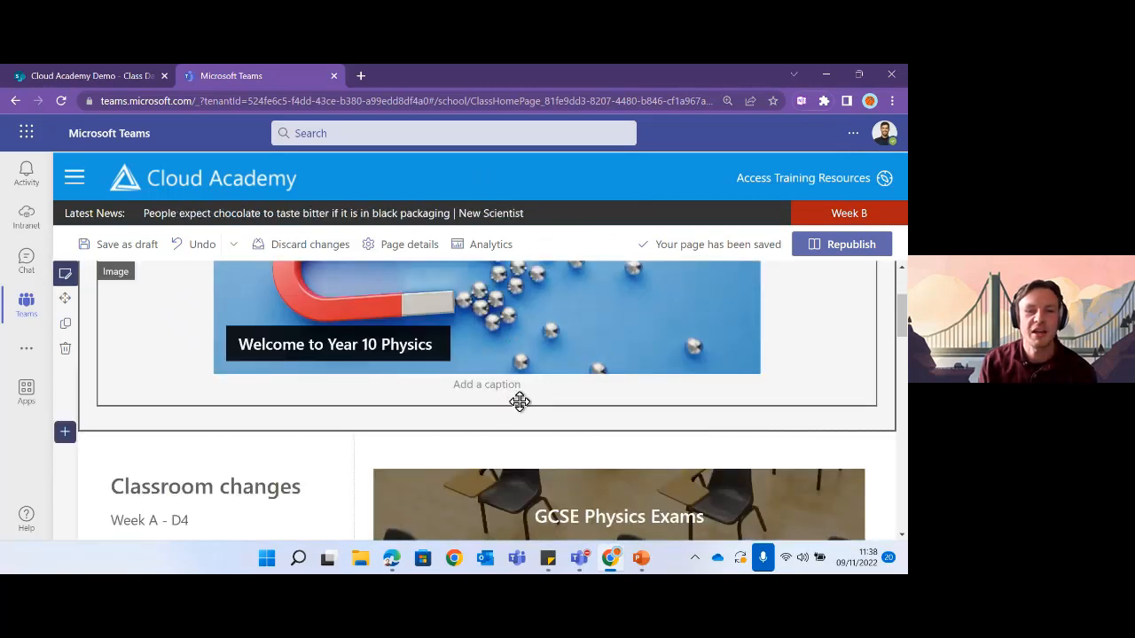
pyautogui.scroll(-2, 520, 399)
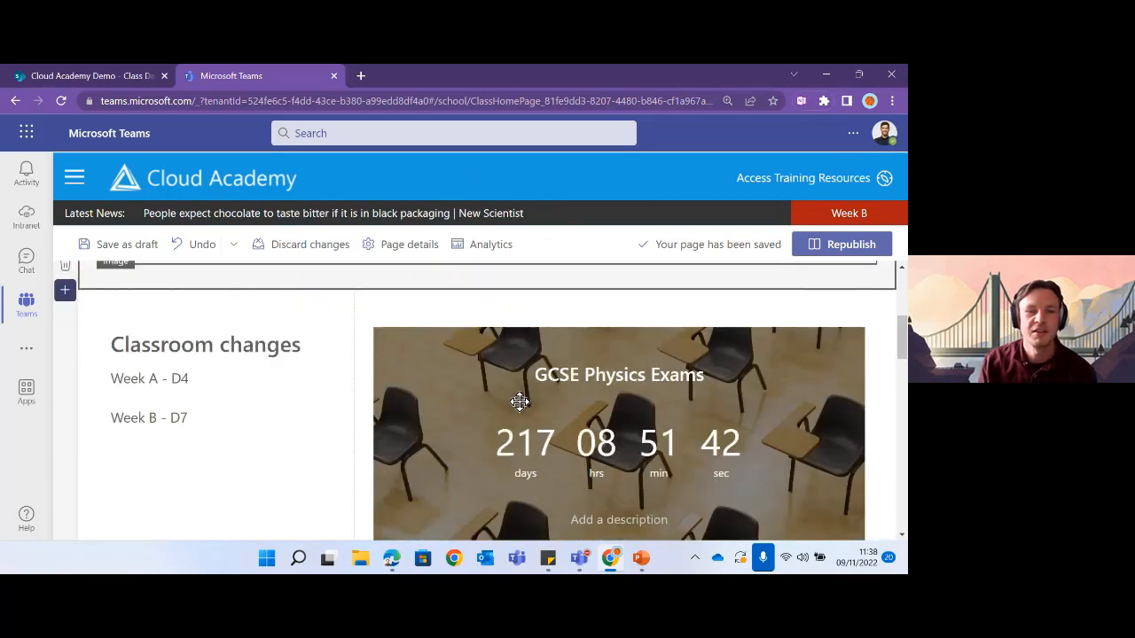
pyautogui.click(335, 307)
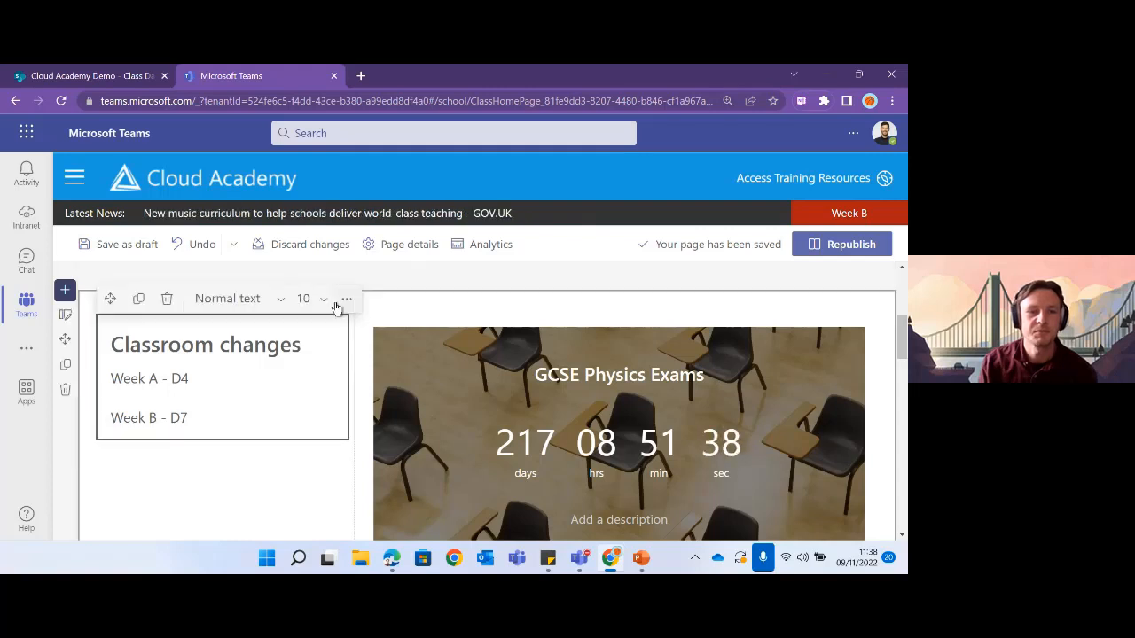
pyautogui.click(64, 317)
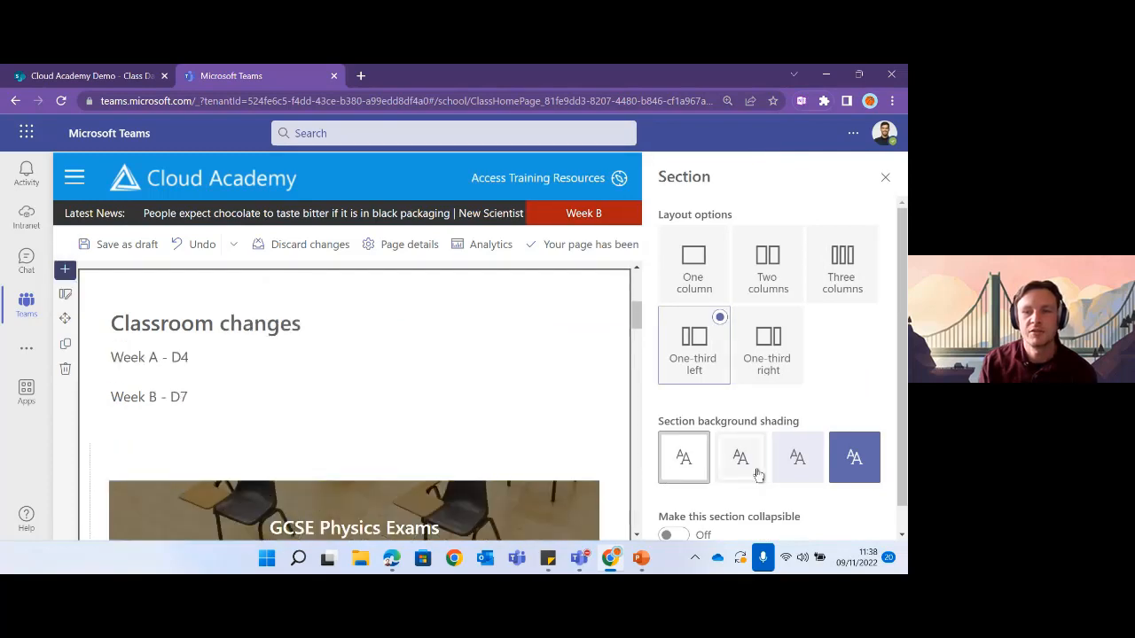
pyautogui.click(809, 474)
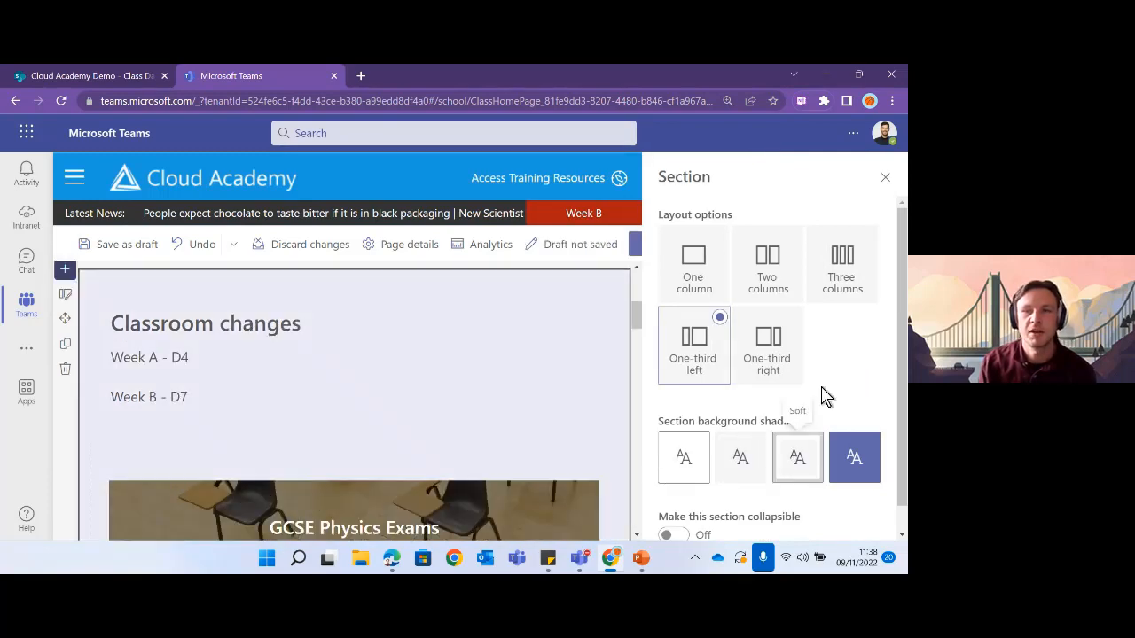
pyautogui.click(885, 178)
pyautogui.scroll(3, 447, 421)
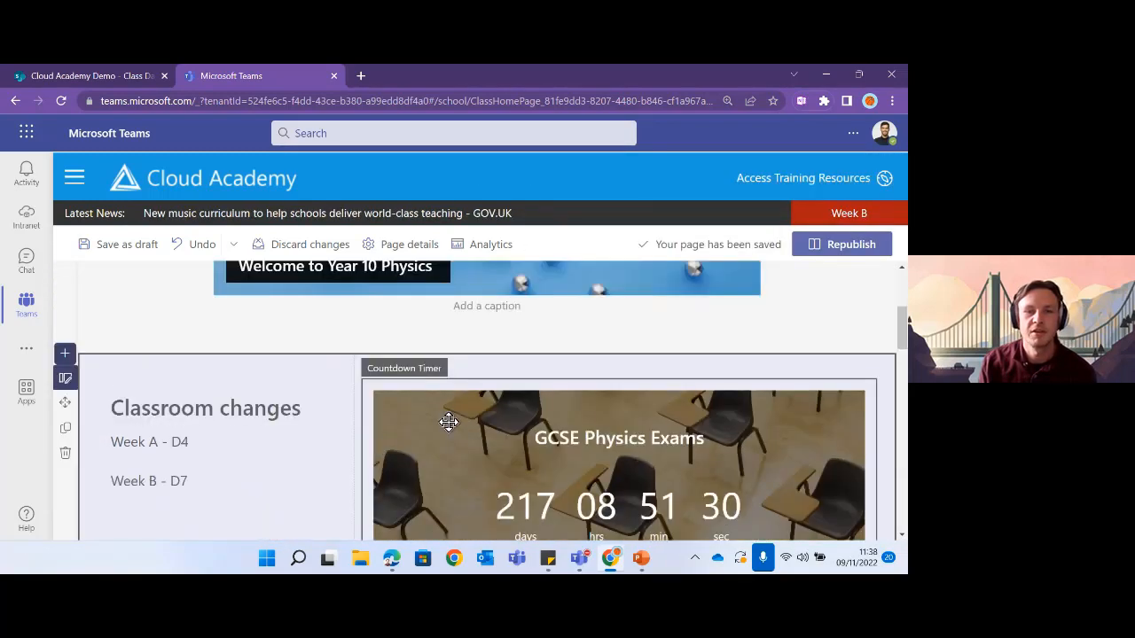
pyautogui.scroll(-5, 451, 426)
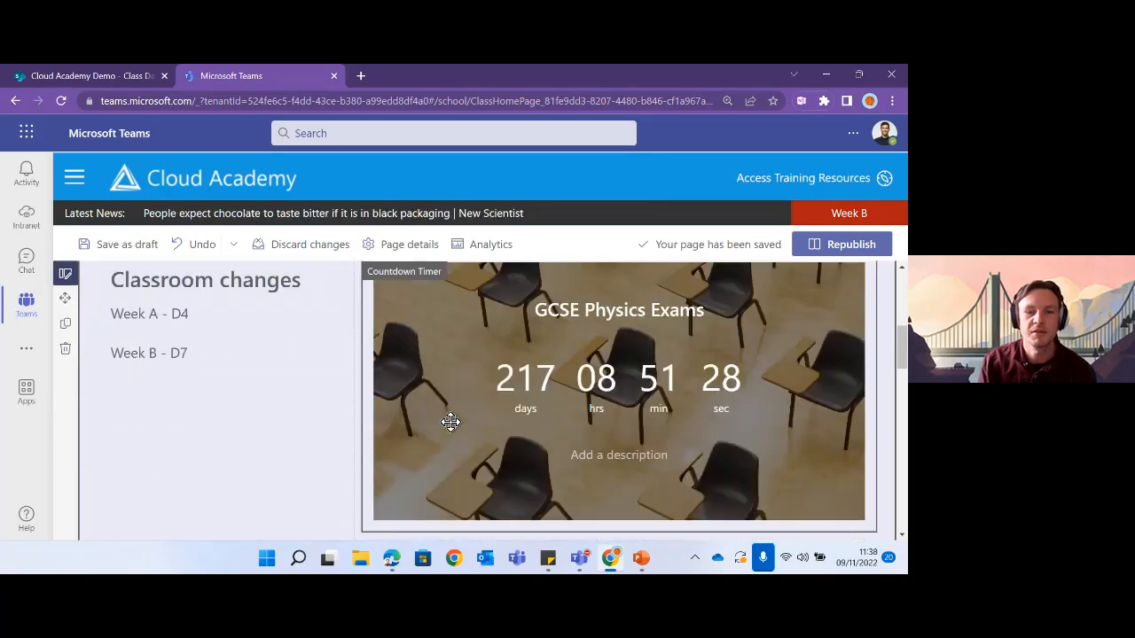
pyautogui.scroll(2, 450, 422)
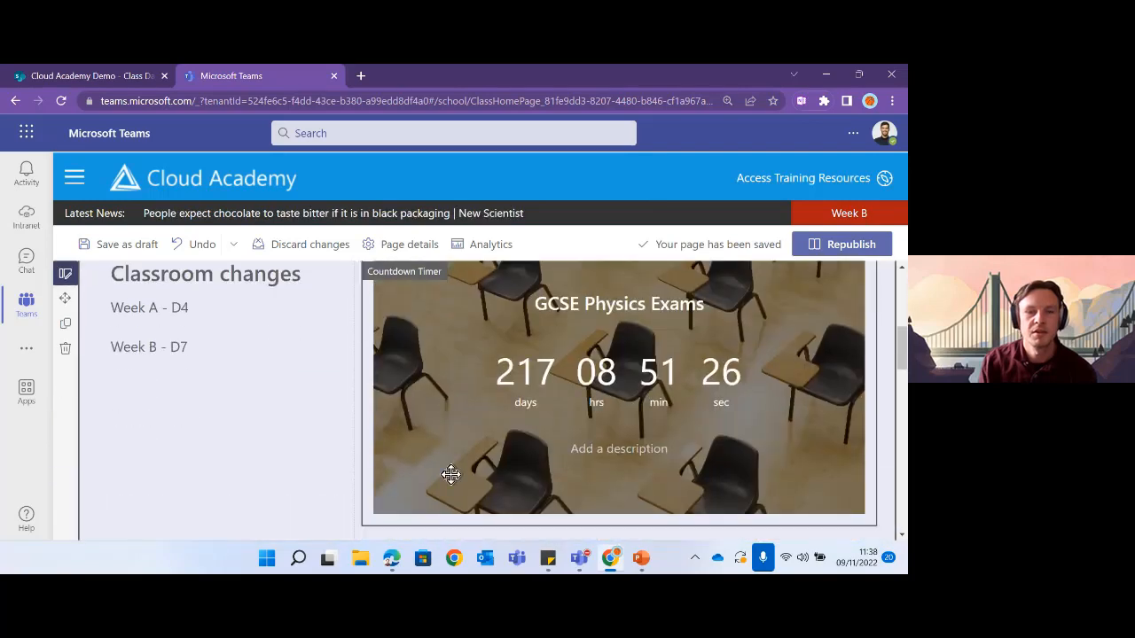
pyautogui.scroll(1, 315, 421)
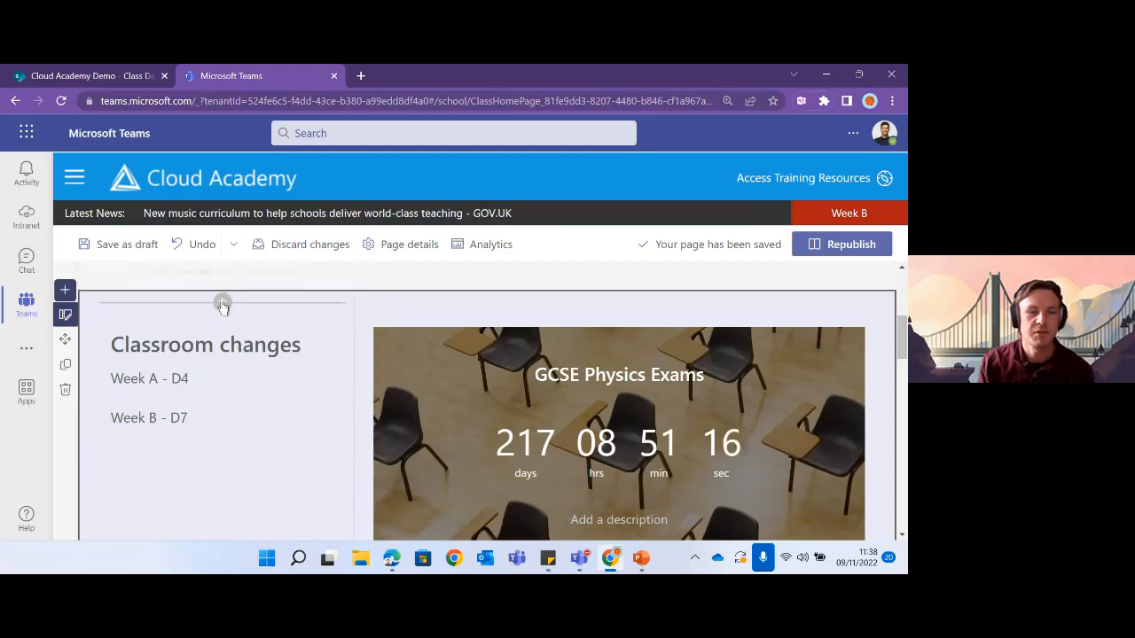
# - Search 'spacer', insert a Spacer above Classroom changes, and drag its height toward 56 pixels
pyautogui.click(222, 304)
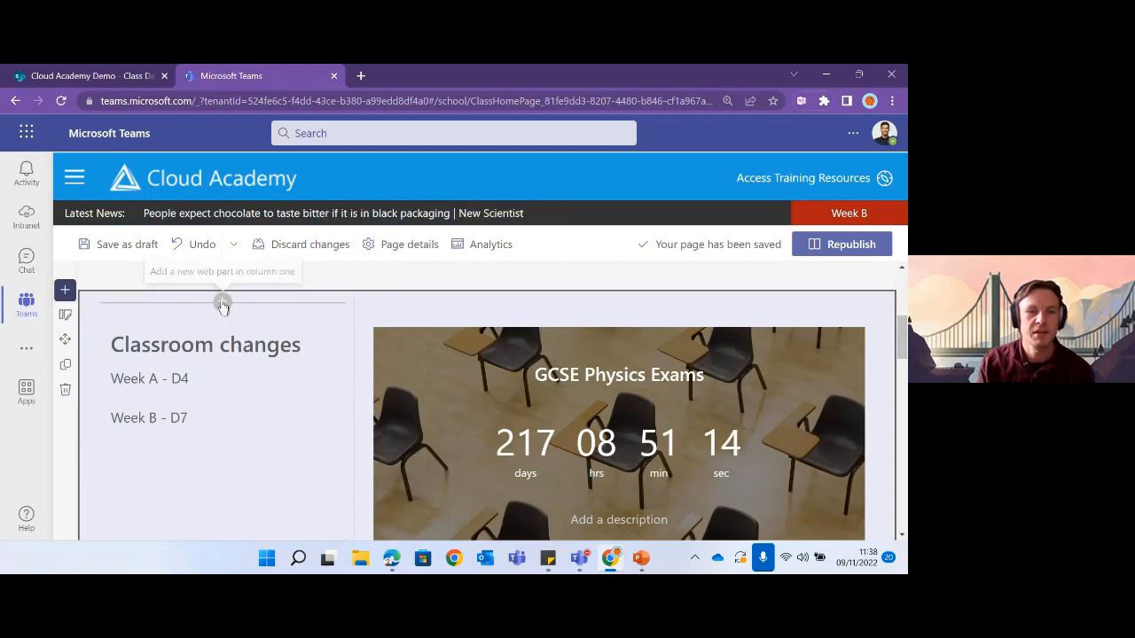
pyautogui.write('spa')
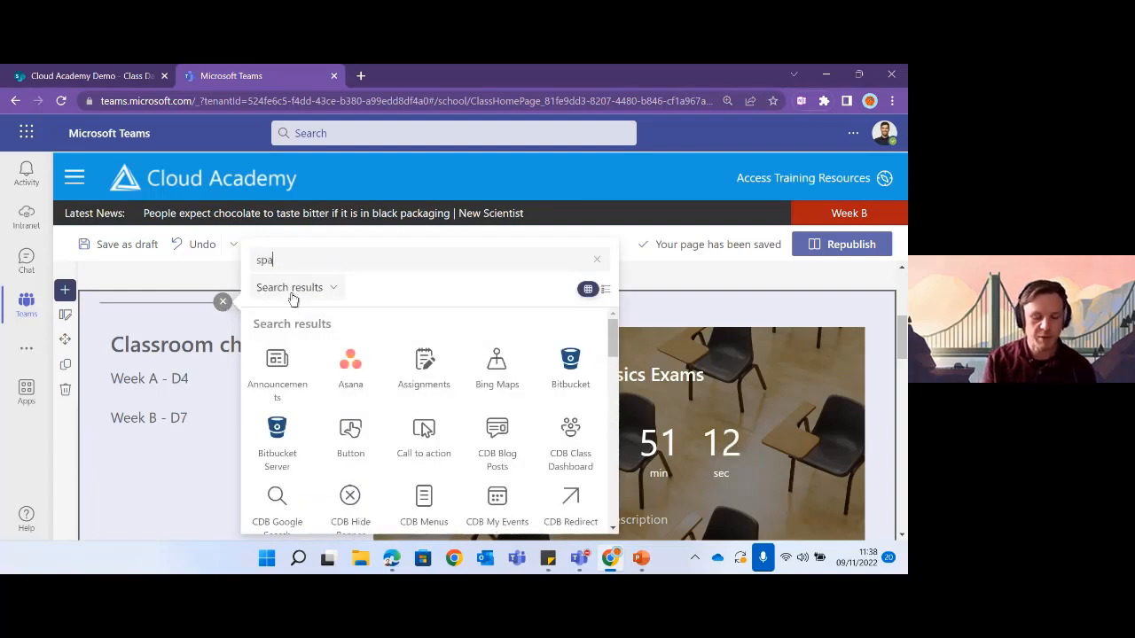
pyautogui.write('cer')
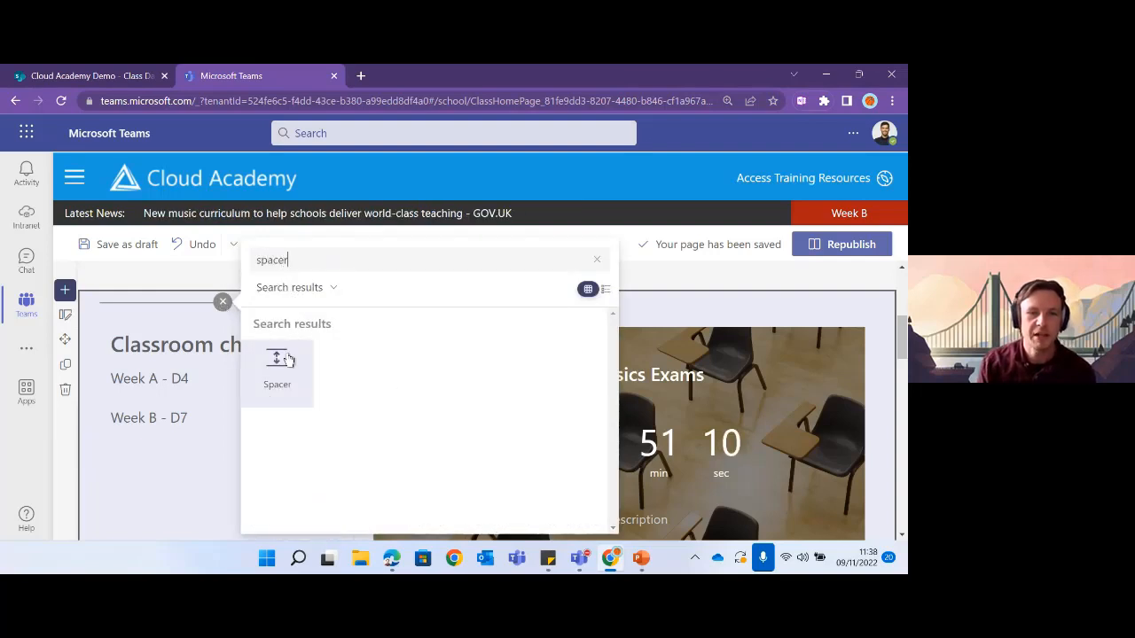
pyautogui.click(280, 367)
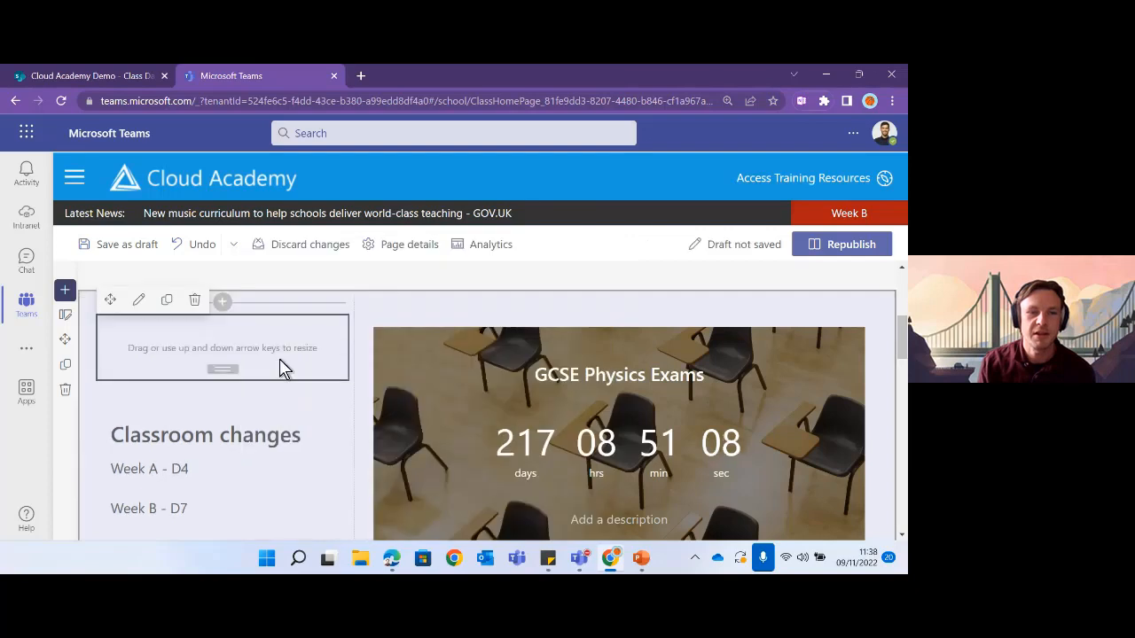
pyautogui.moveTo(228, 372)
pyautogui.mouseDown()
pyautogui.moveTo(222, 474)
pyautogui.moveTo(223, 368)
pyautogui.mouseUp()
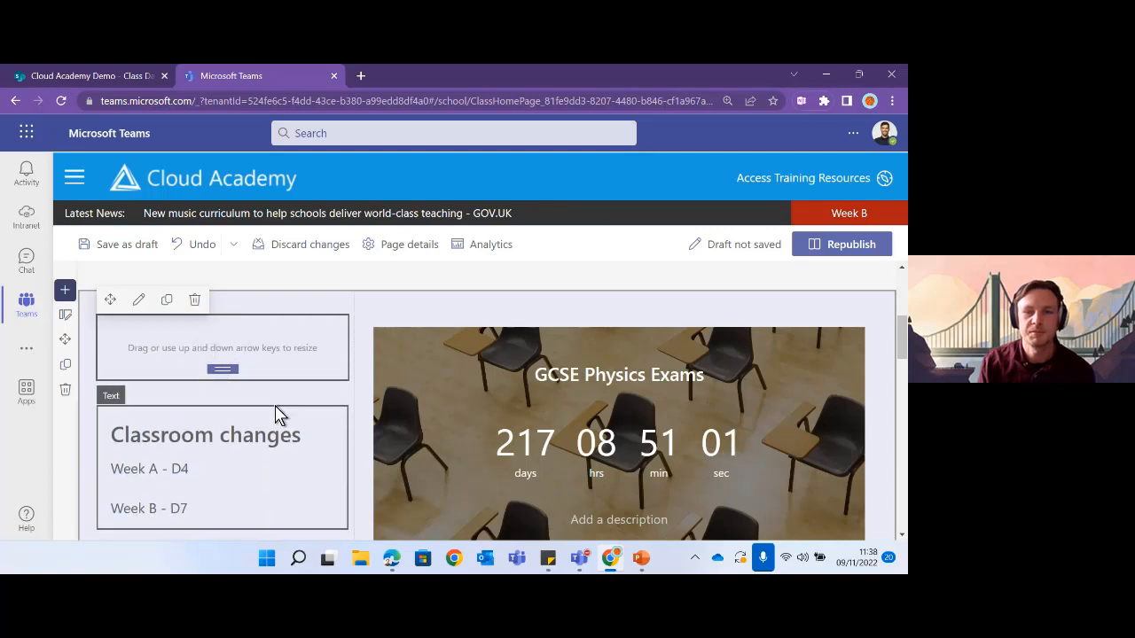
# - Republish the Year 10 Physics class home page
pyautogui.click(842, 246)
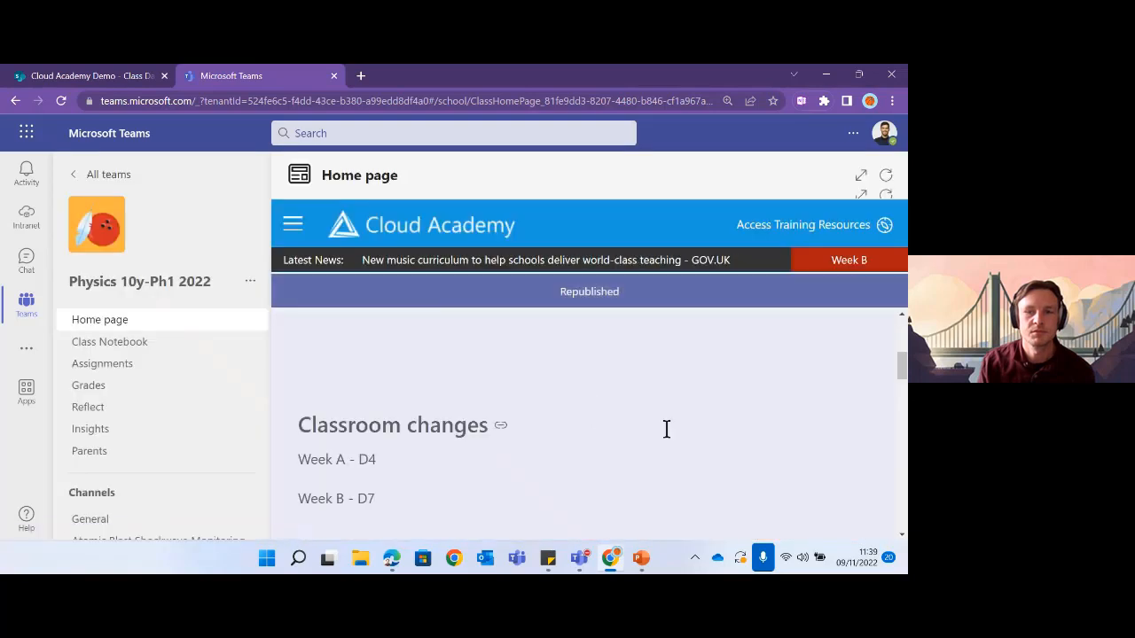
pyautogui.scroll(2, 666, 429)
pyautogui.scroll(-1, 667, 429)
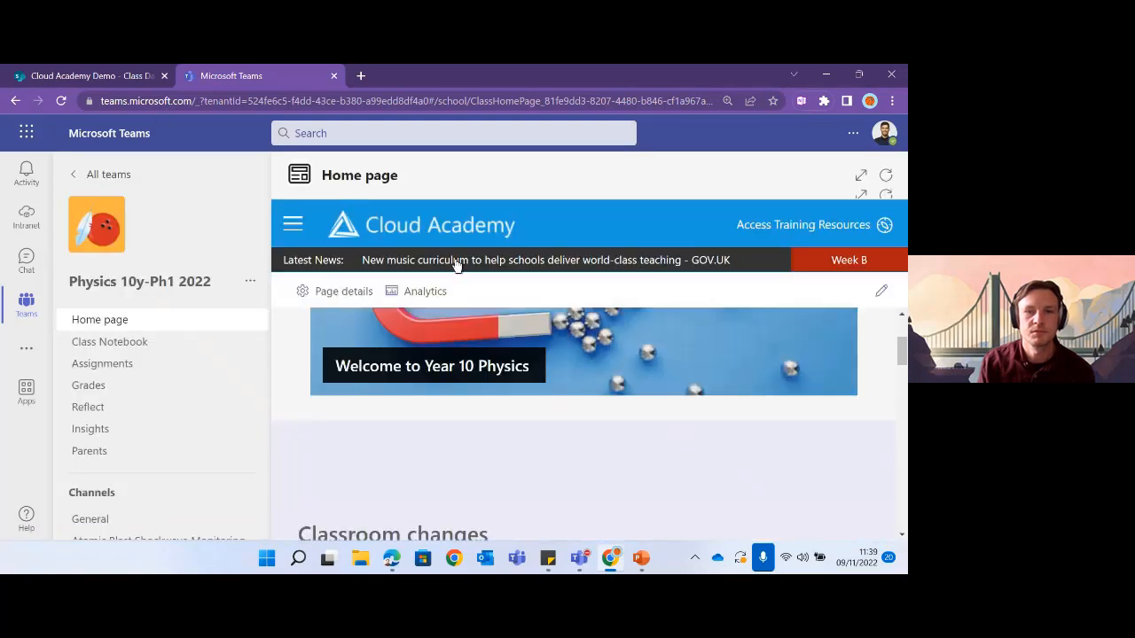
# - Reload the Home page tab and expand it to fill the tab
pyautogui.click(886, 174)
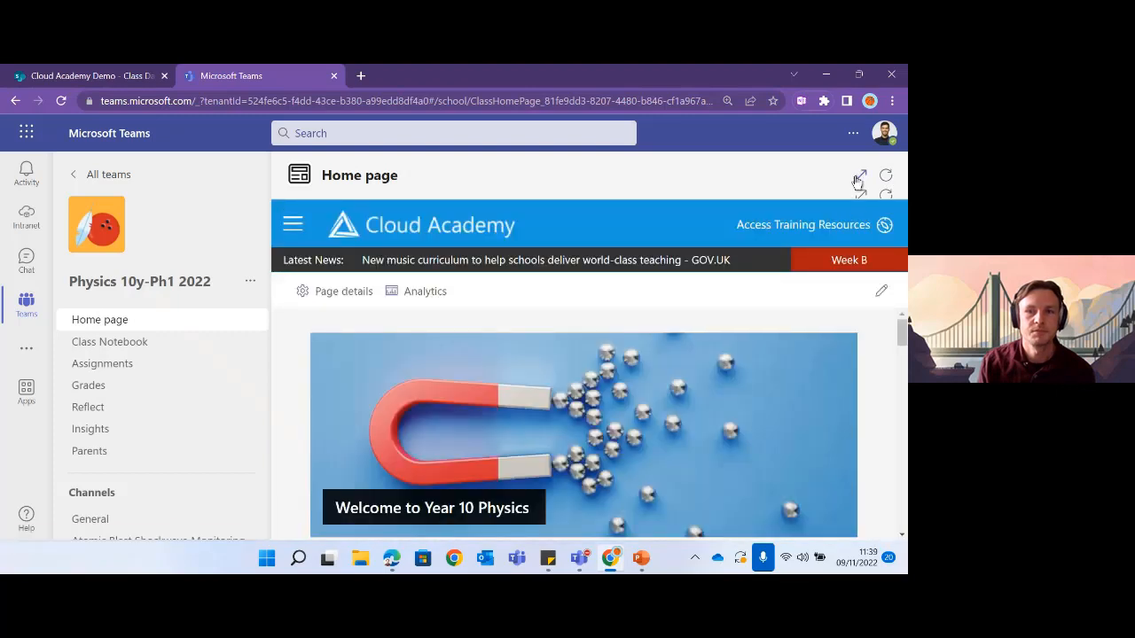
pyautogui.click(858, 179)
pyautogui.scroll(-3, 567, 398)
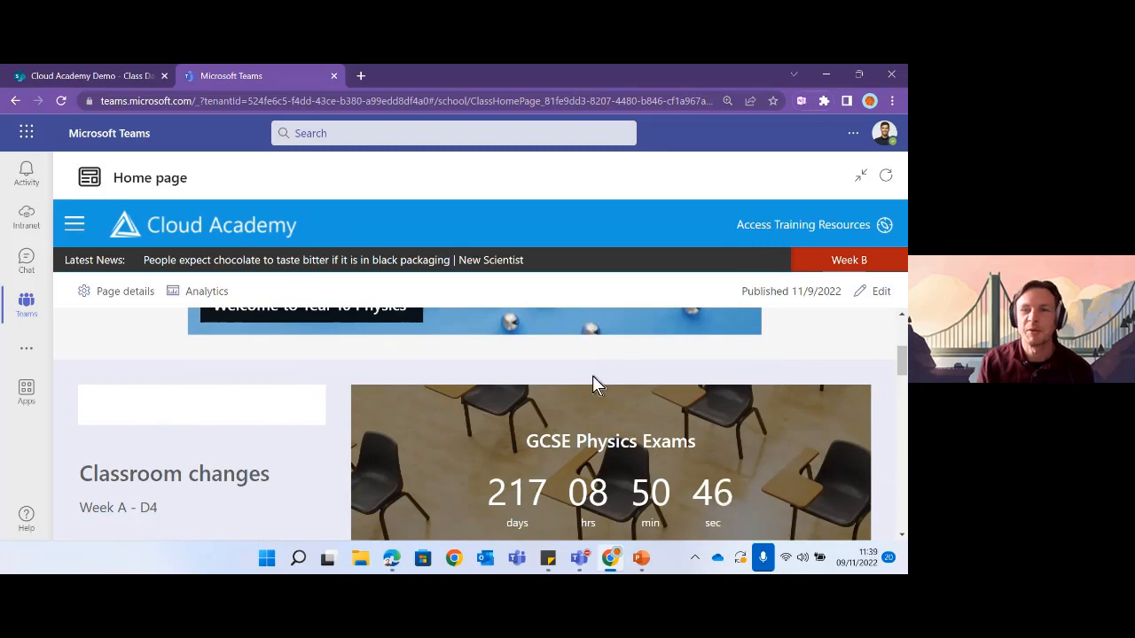
pyautogui.click(886, 175)
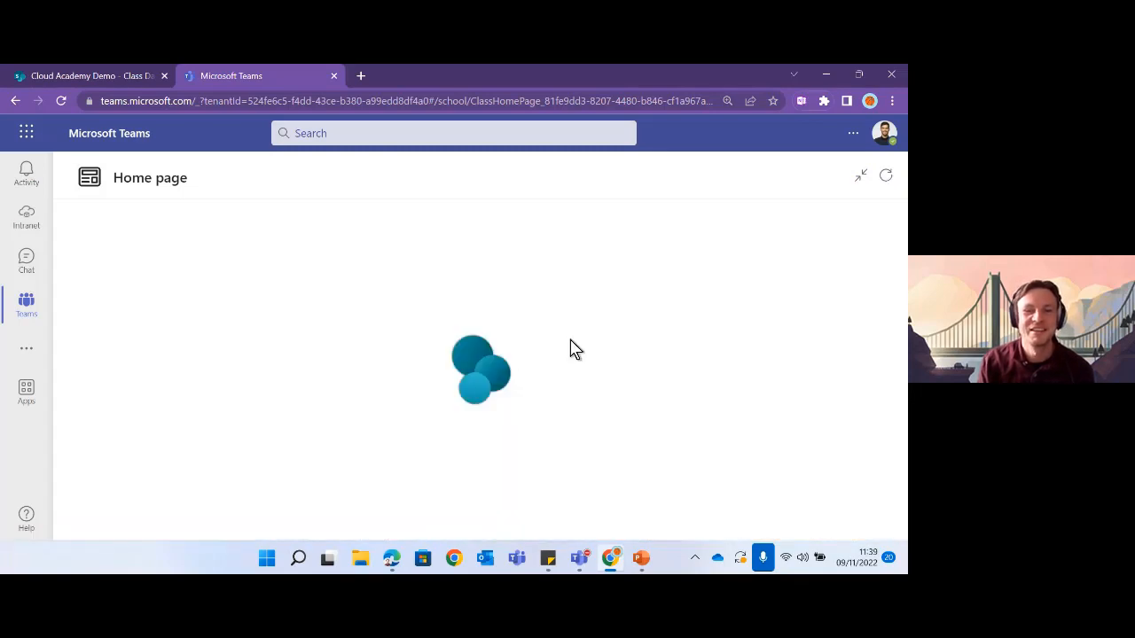
# - Scroll through the published page, checking Classroom changes beside the exam countdown
pyautogui.scroll(-2, 682, 396)
pyautogui.scroll(-2, 674, 394)
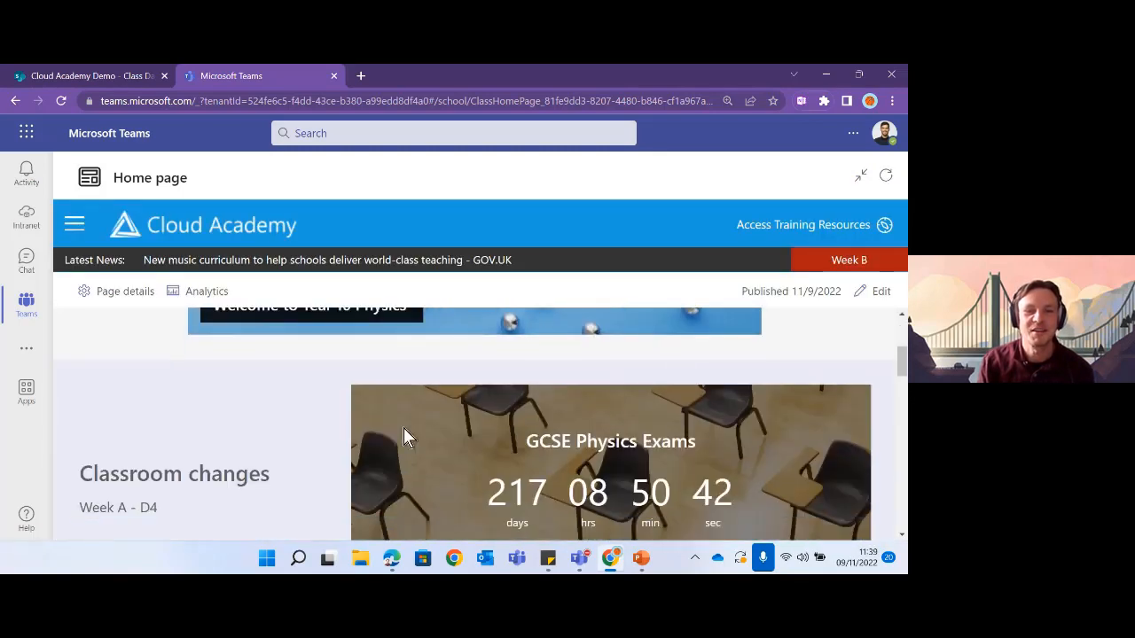
pyautogui.scroll(-1, 258, 433)
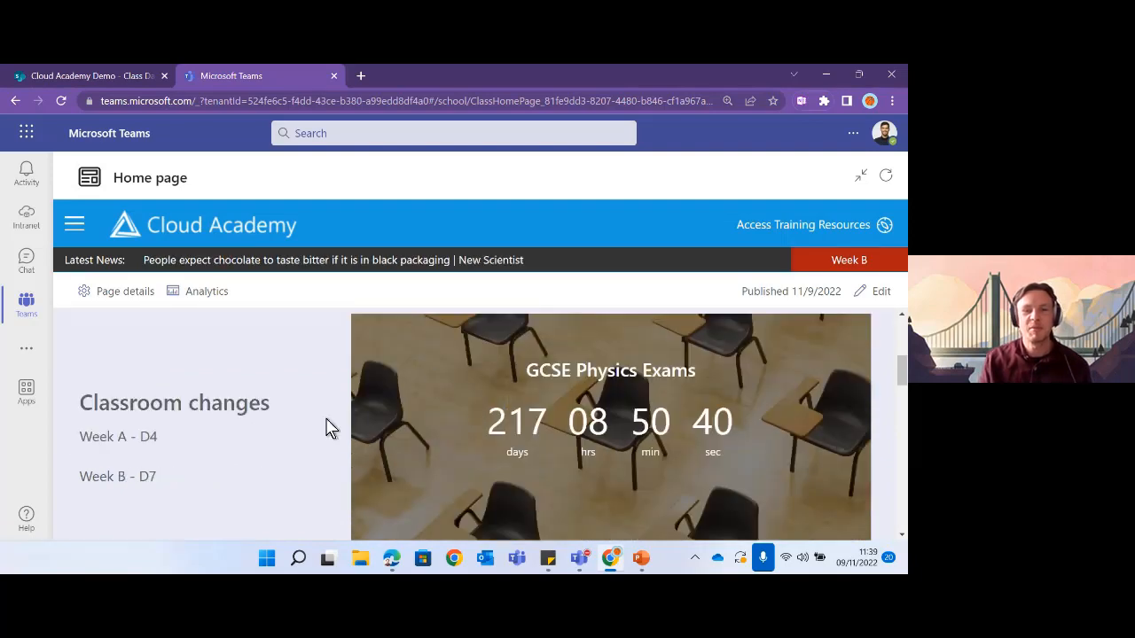
pyautogui.scroll(1, 558, 409)
pyautogui.scroll(3, 559, 408)
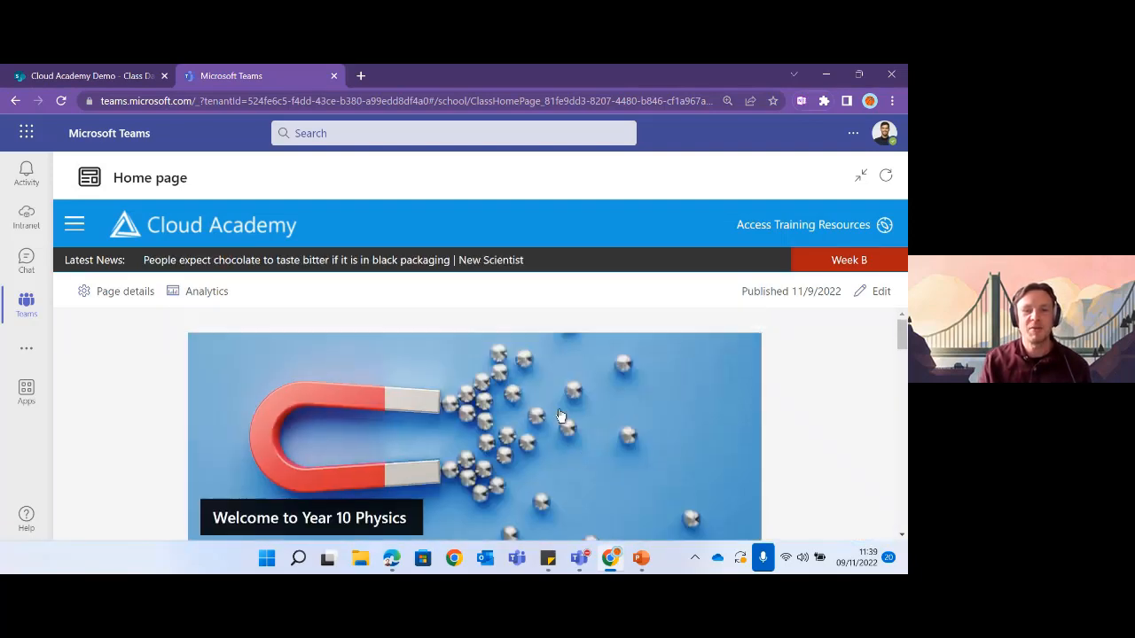
pyautogui.scroll(-4, 558, 409)
pyautogui.scroll(-2, 560, 417)
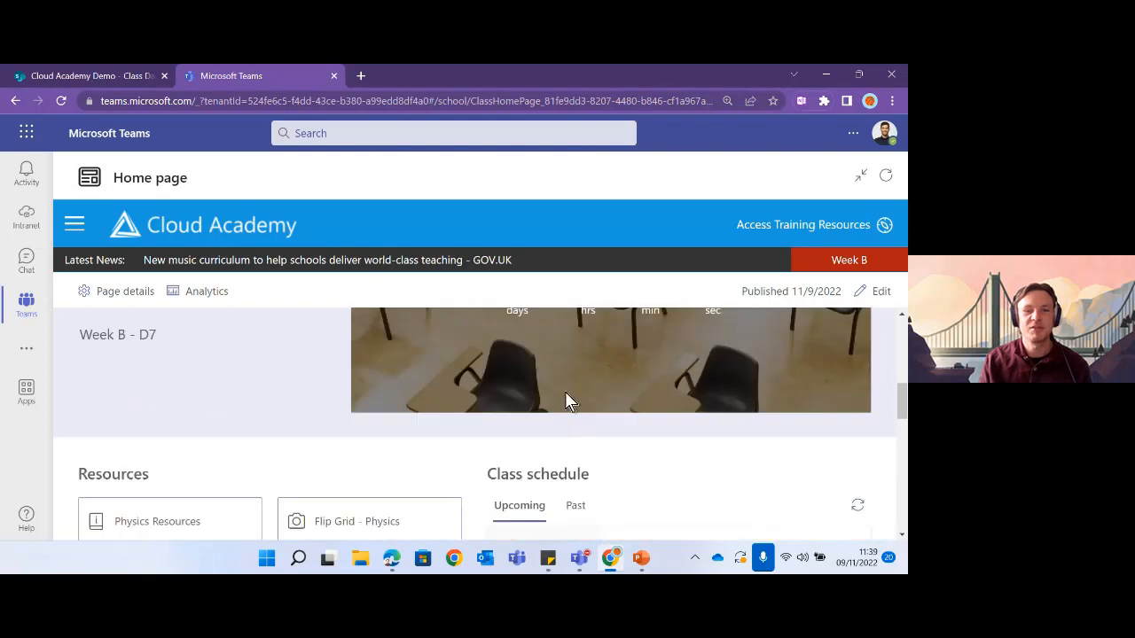
pyautogui.scroll(-2, 536, 413)
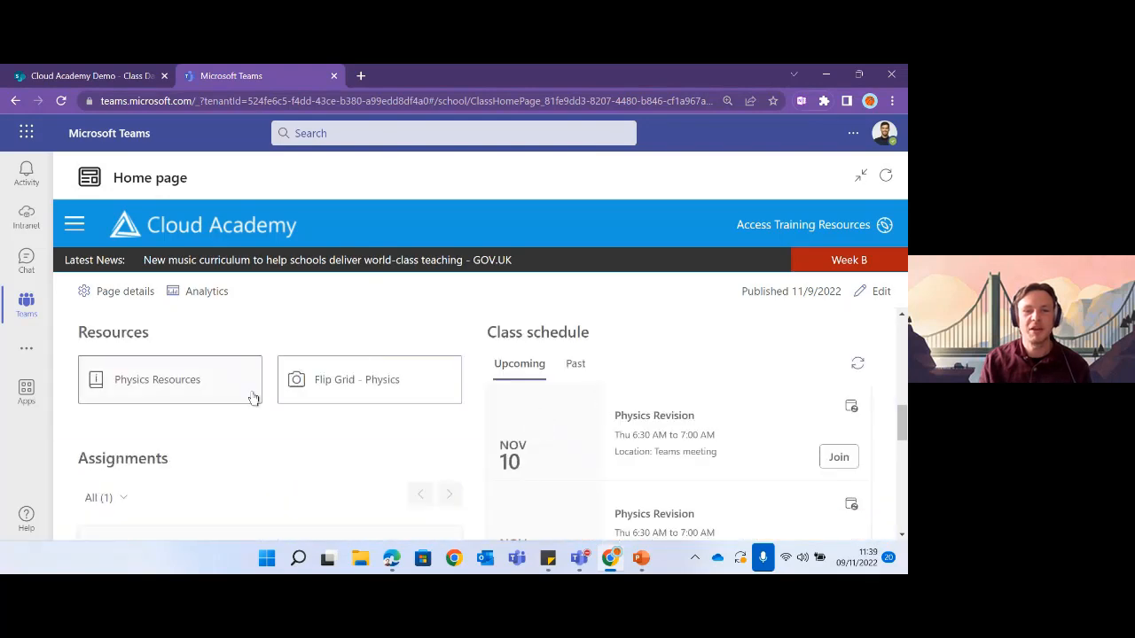
pyautogui.scroll(-2, 597, 400)
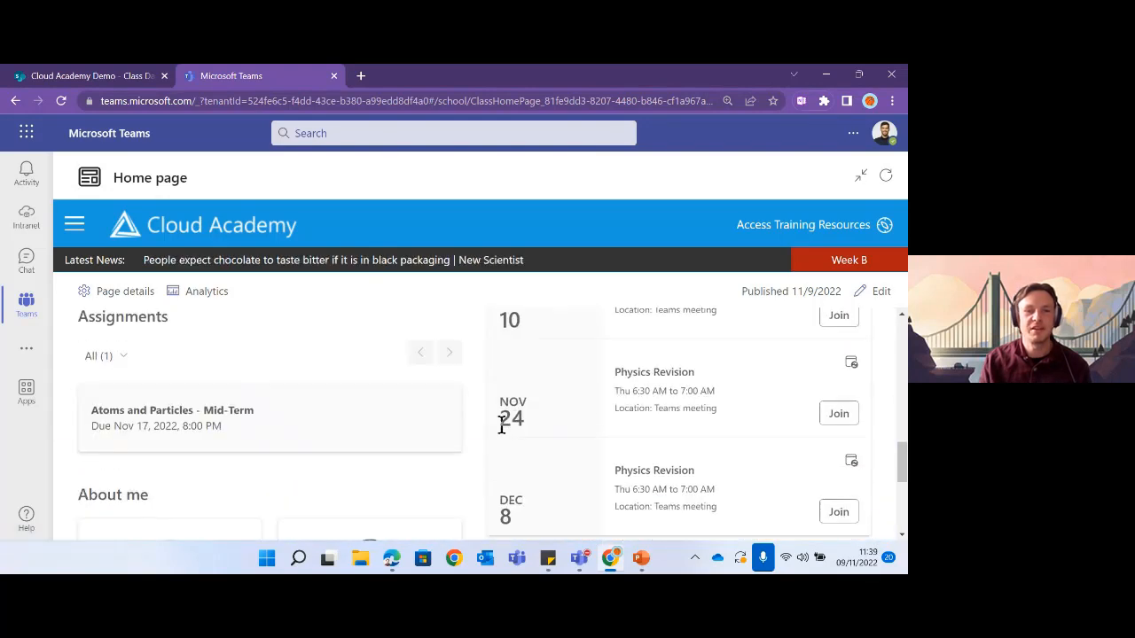
pyautogui.scroll(-2, 294, 438)
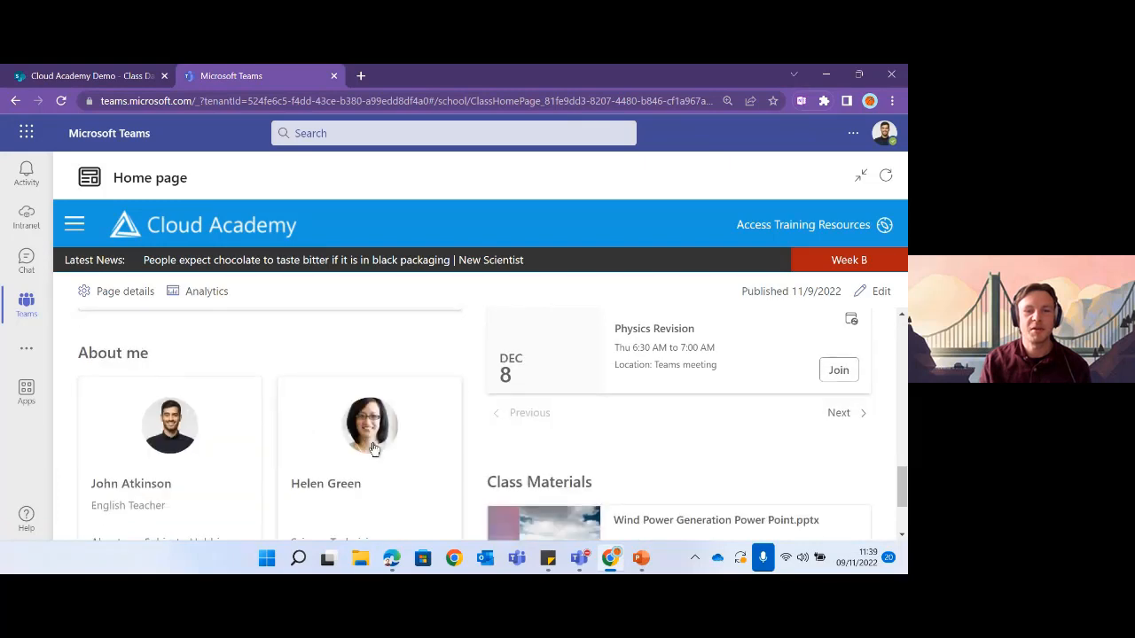
pyautogui.scroll(-2, 377, 453)
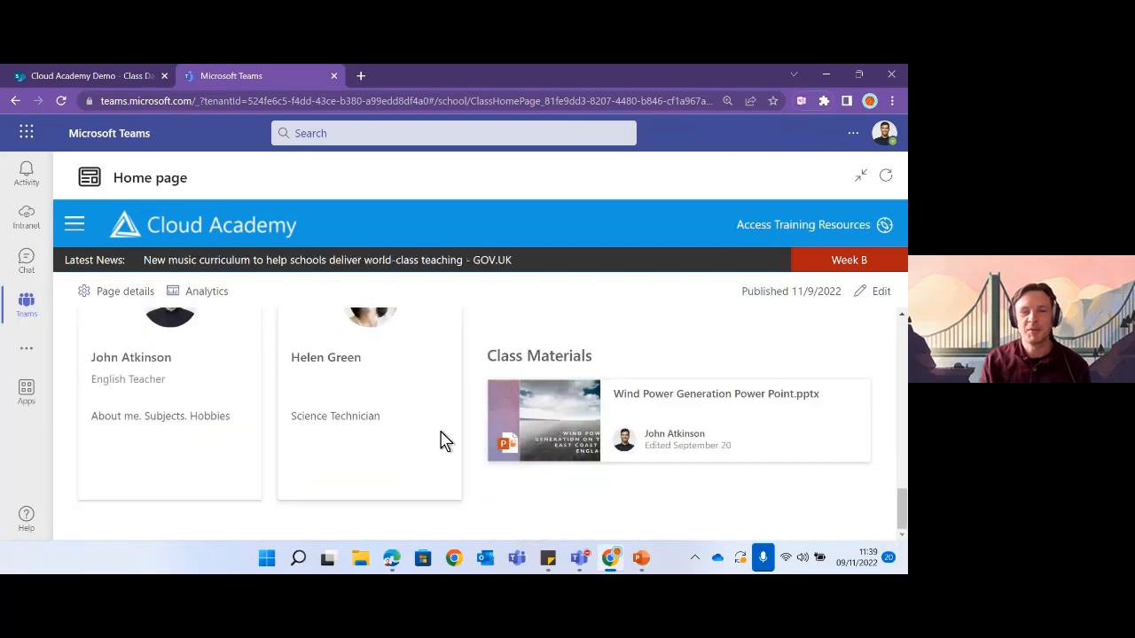
pyautogui.scroll(1, 603, 377)
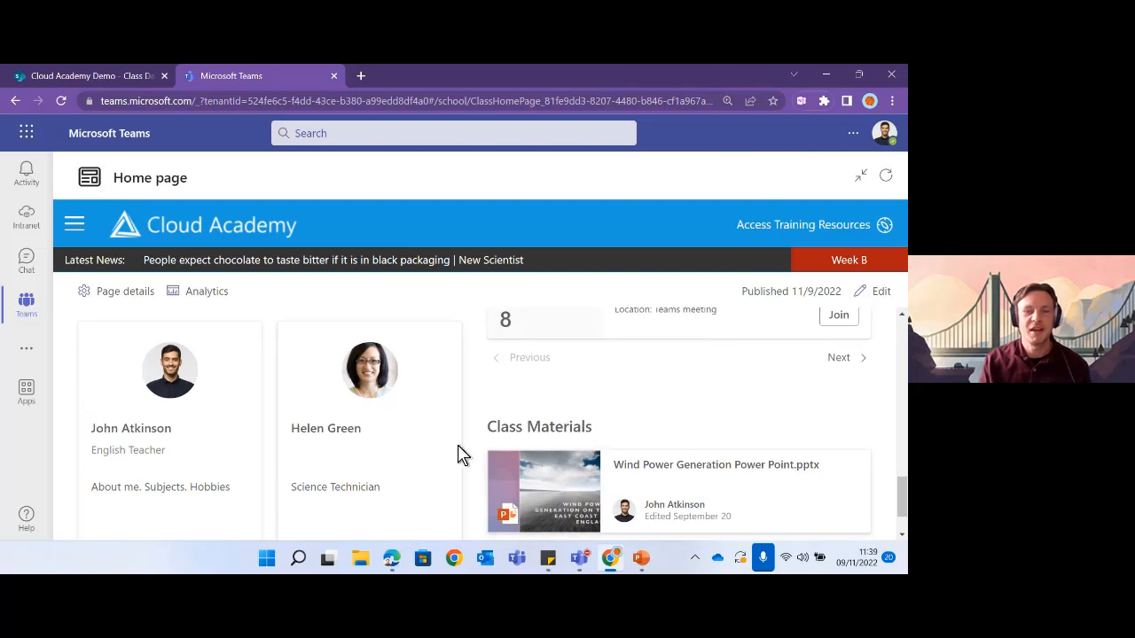
pyautogui.scroll(1, 423, 475)
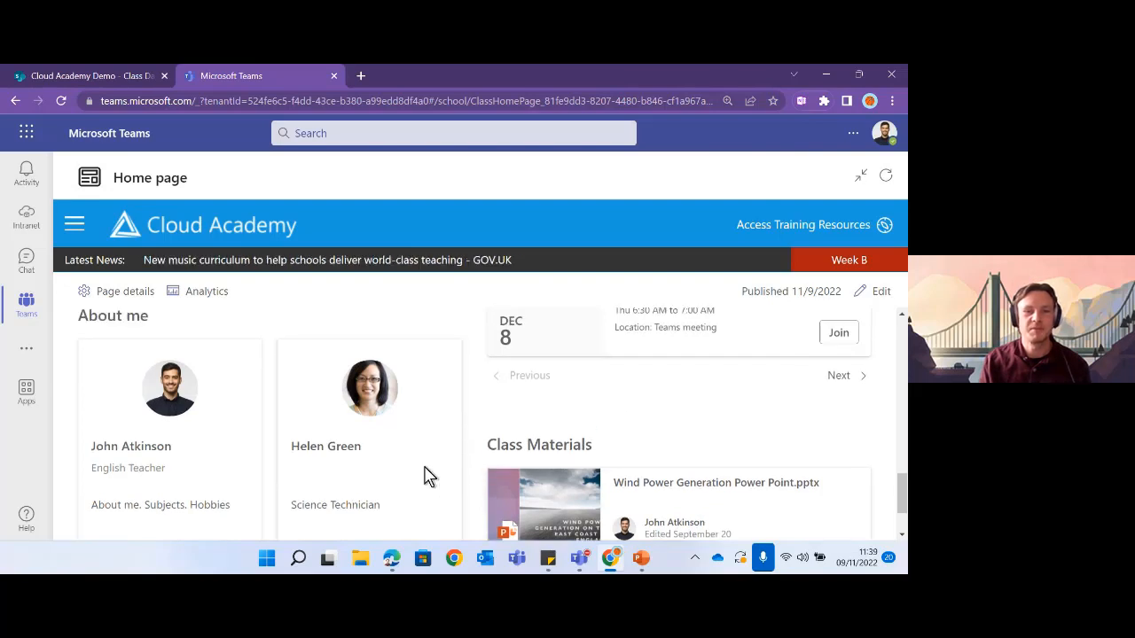
pyautogui.scroll(10, 424, 476)
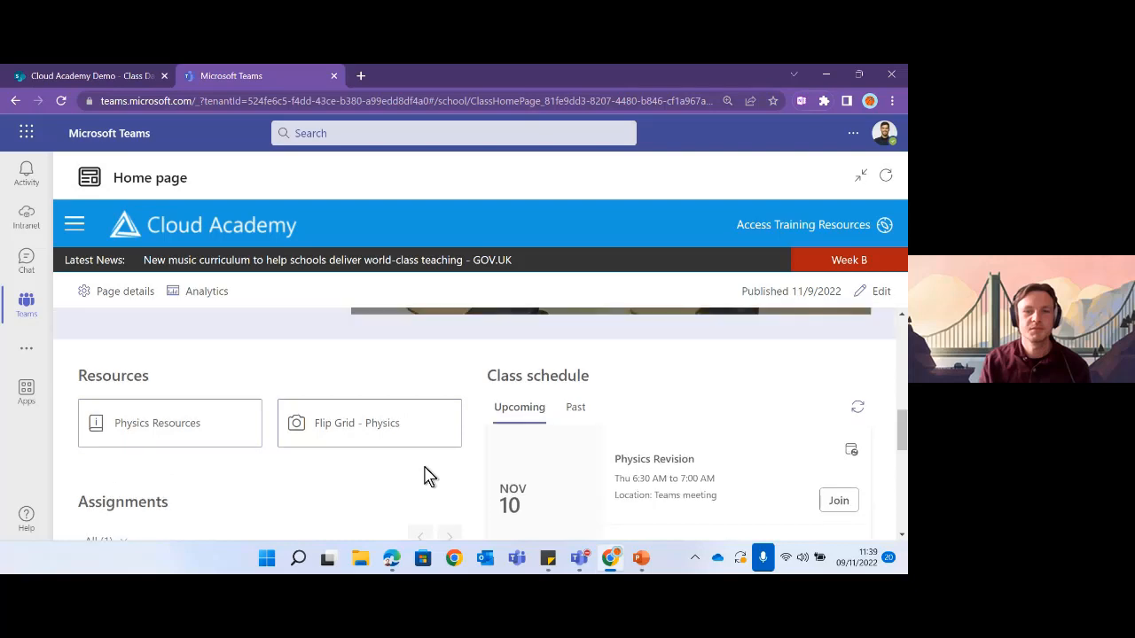
pyautogui.scroll(1, 423, 476)
pyautogui.scroll(-3, 429, 479)
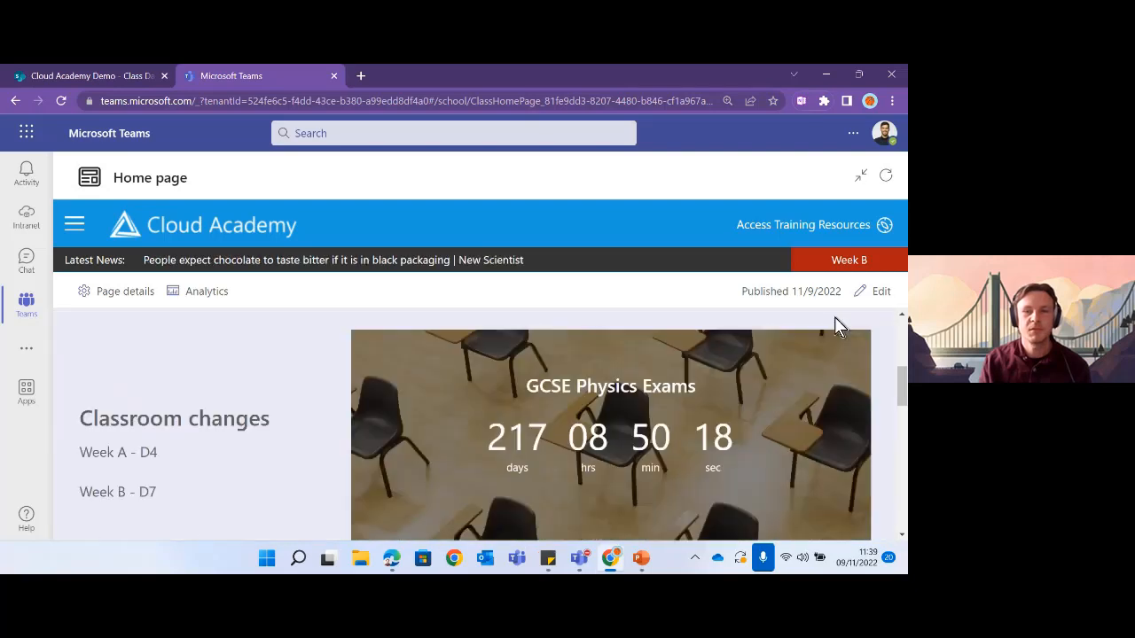
pyautogui.click(879, 292)
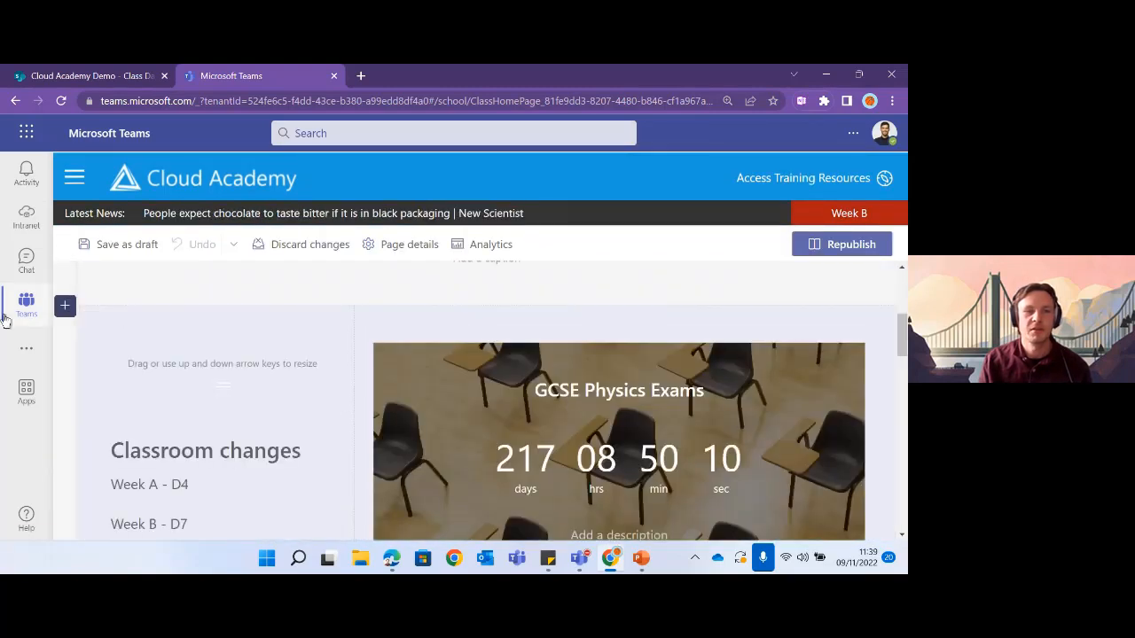
pyautogui.click(88, 369)
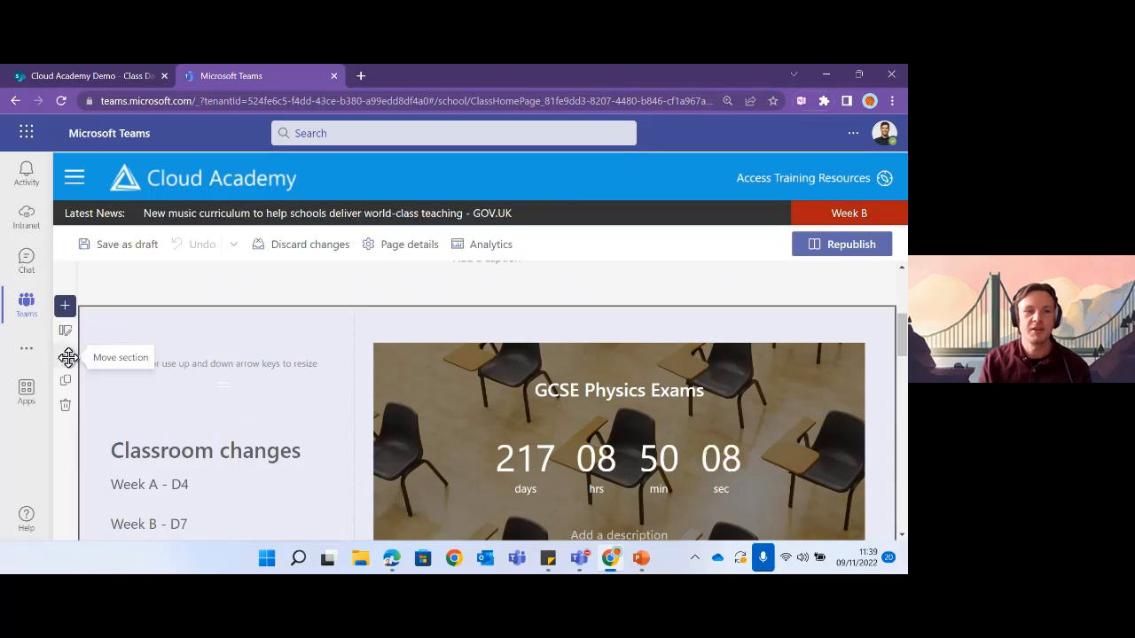
pyautogui.moveTo(68, 361); pyautogui.dragTo(89, 383)
pyautogui.scroll(-3, 339, 405)
pyautogui.scroll(-3, 455, 413)
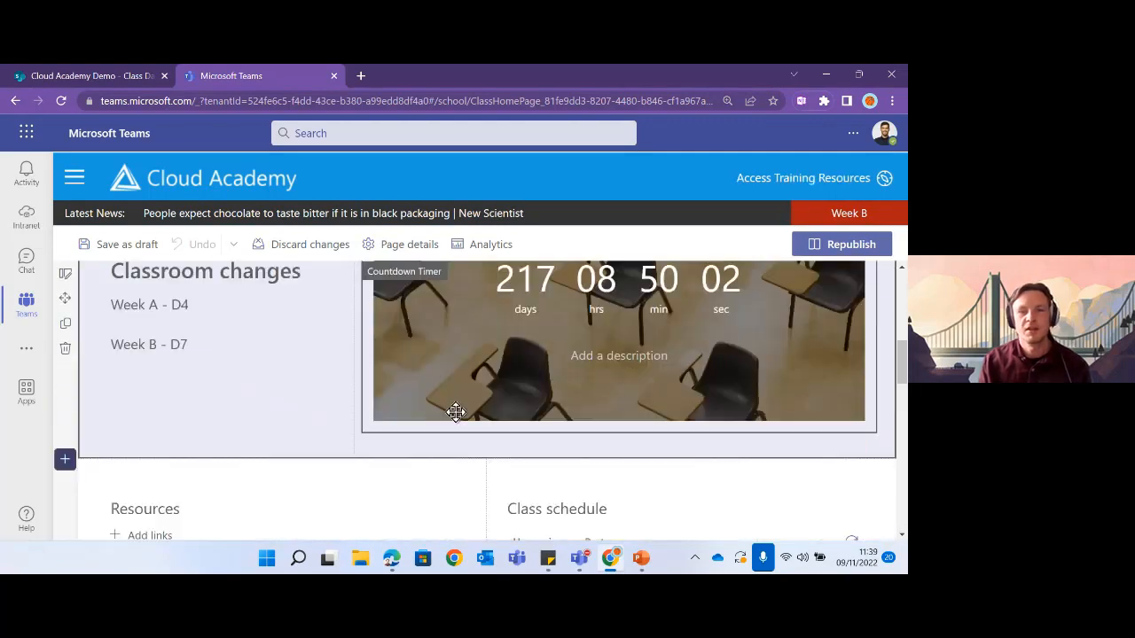
pyautogui.scroll(3, 510, 407)
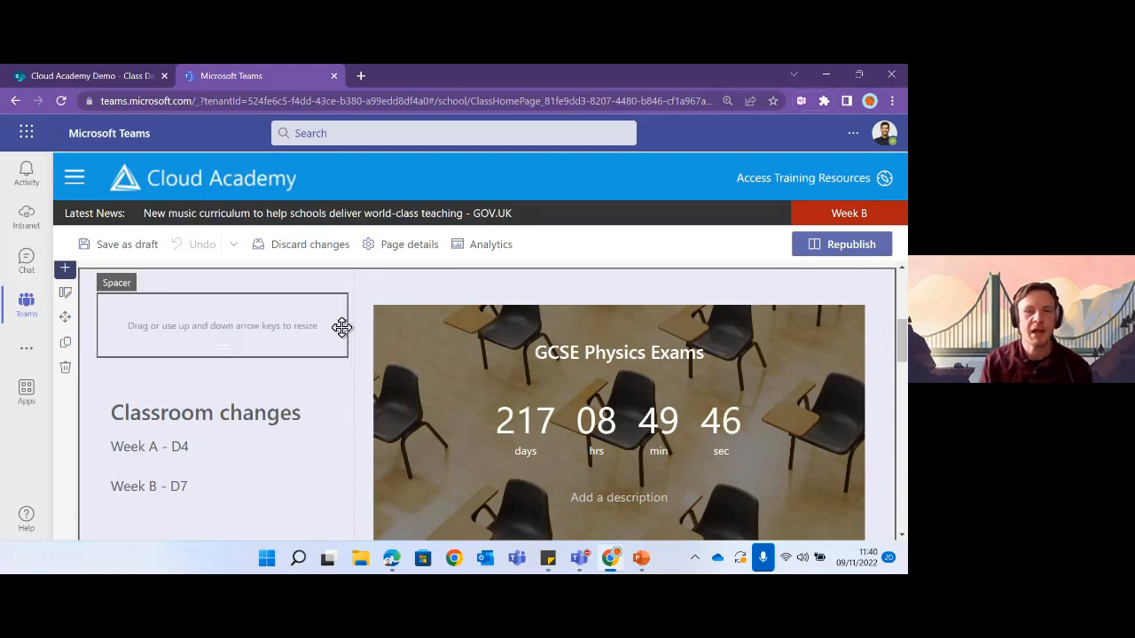
pyautogui.click(220, 344)
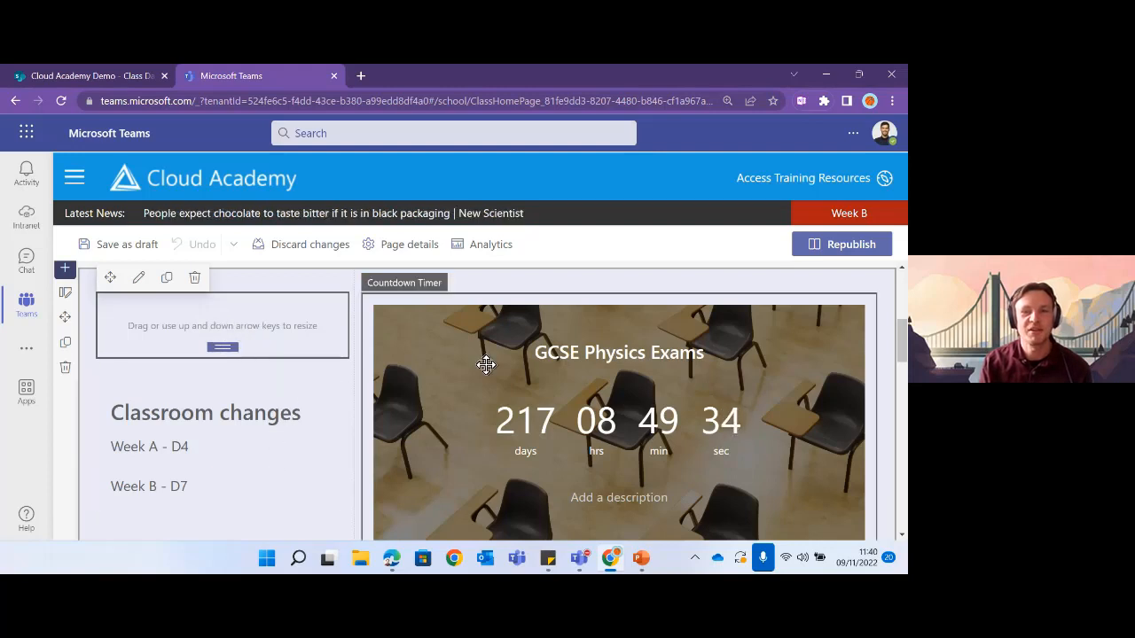
pyautogui.scroll(3, 660, 446)
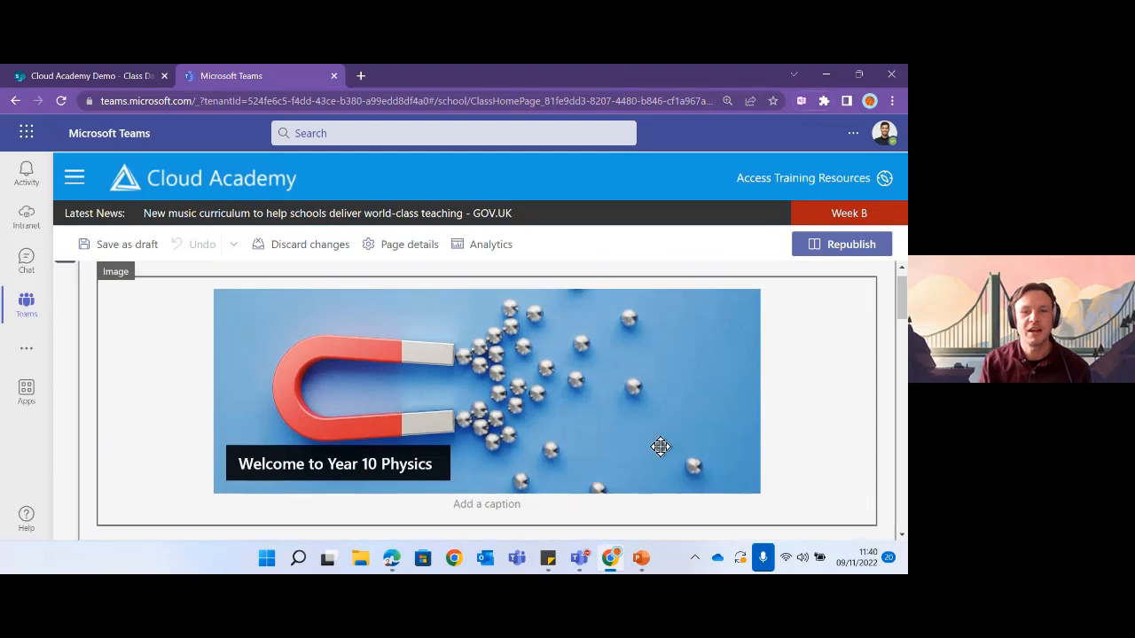
pyautogui.scroll(-3, 665, 446)
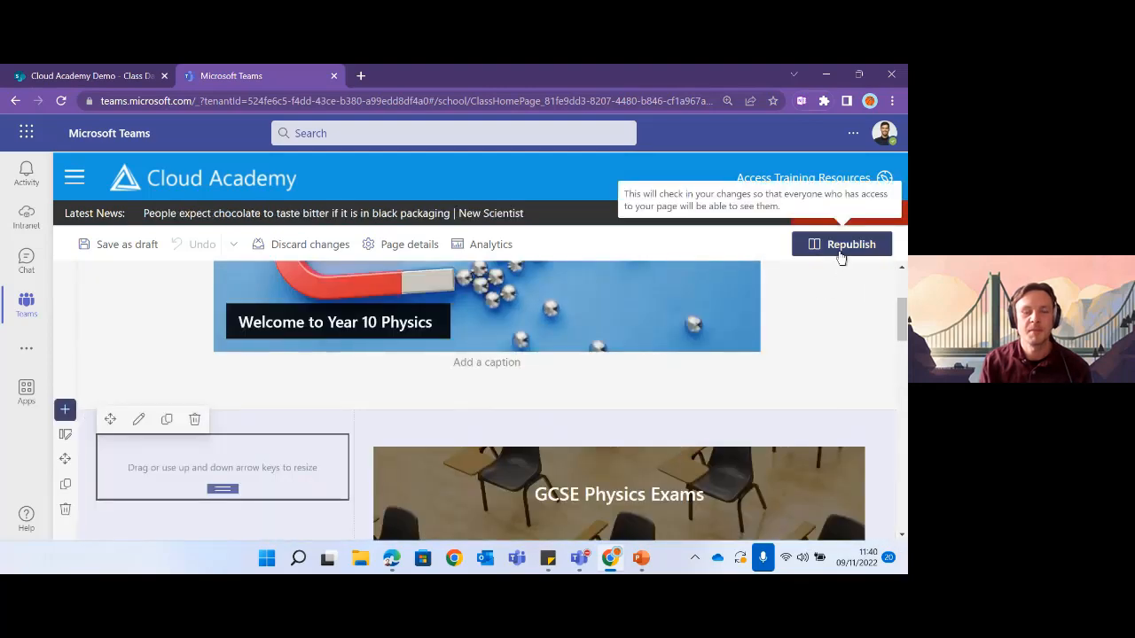
# - Republish the home page and expand it to full width without the class sidebar
pyautogui.click(840, 249)
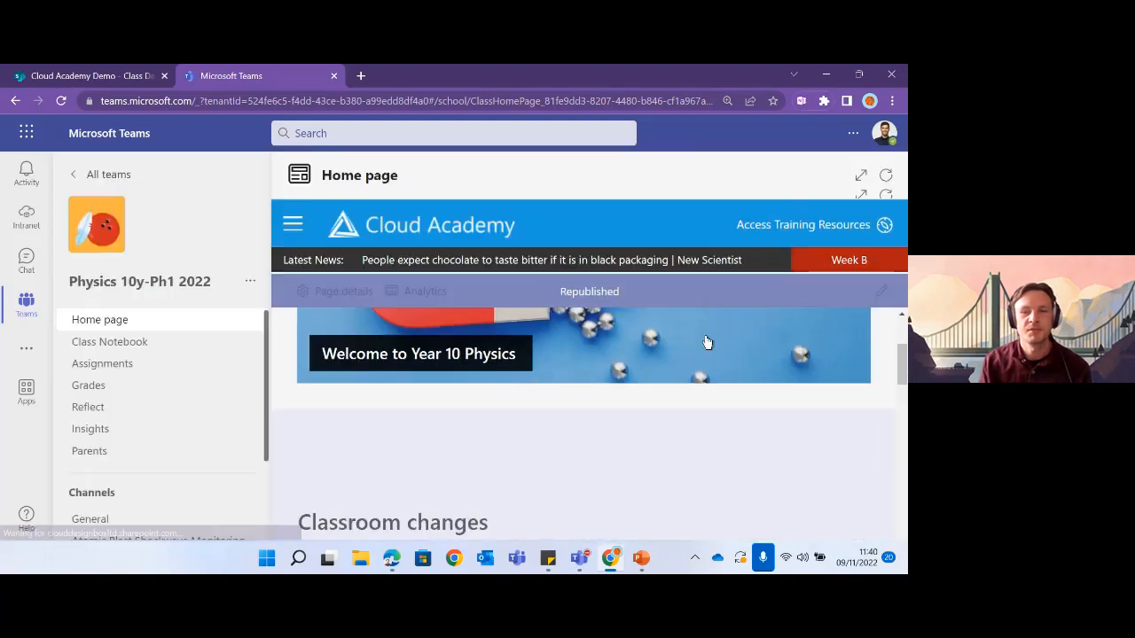
pyautogui.click(862, 178)
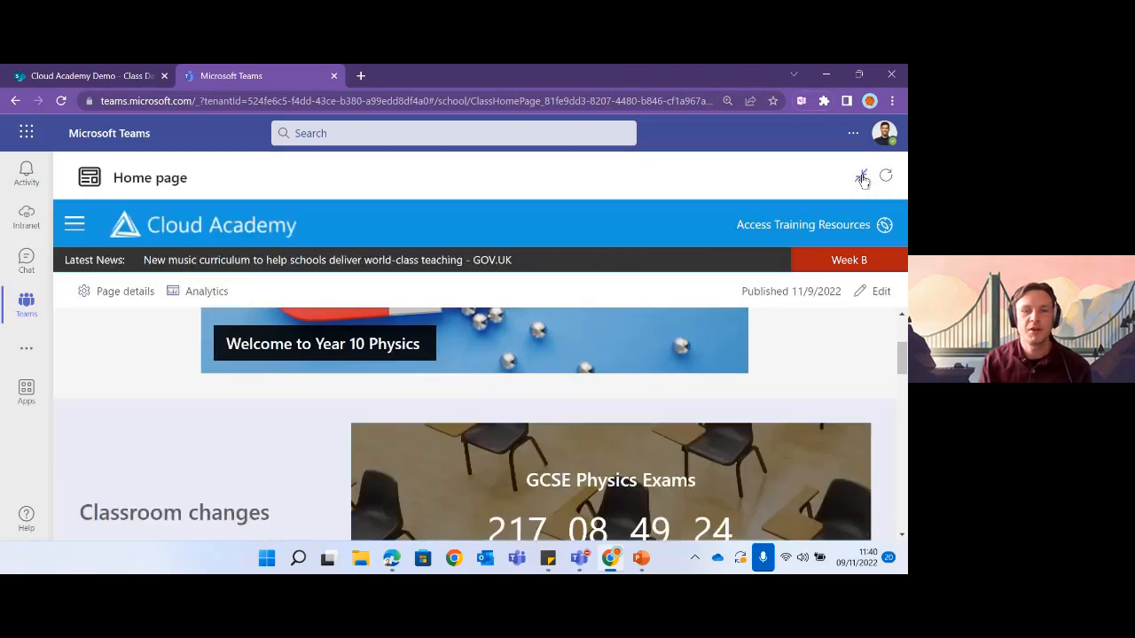
pyautogui.scroll(-1, 533, 449)
pyautogui.scroll(-1, 532, 449)
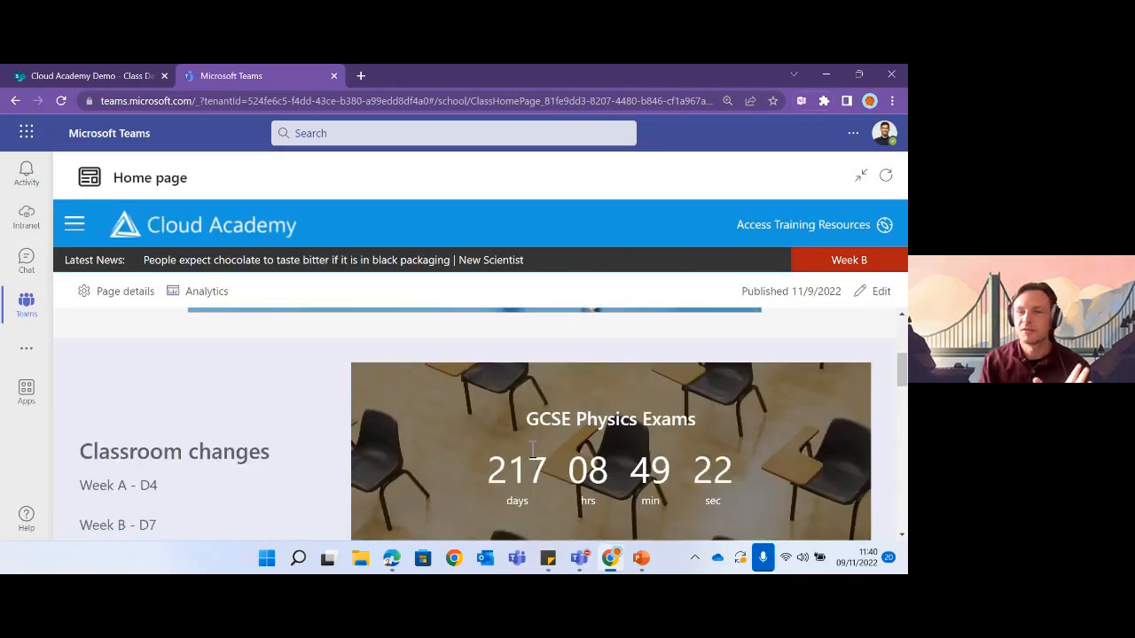
pyautogui.scroll(-3, 533, 448)
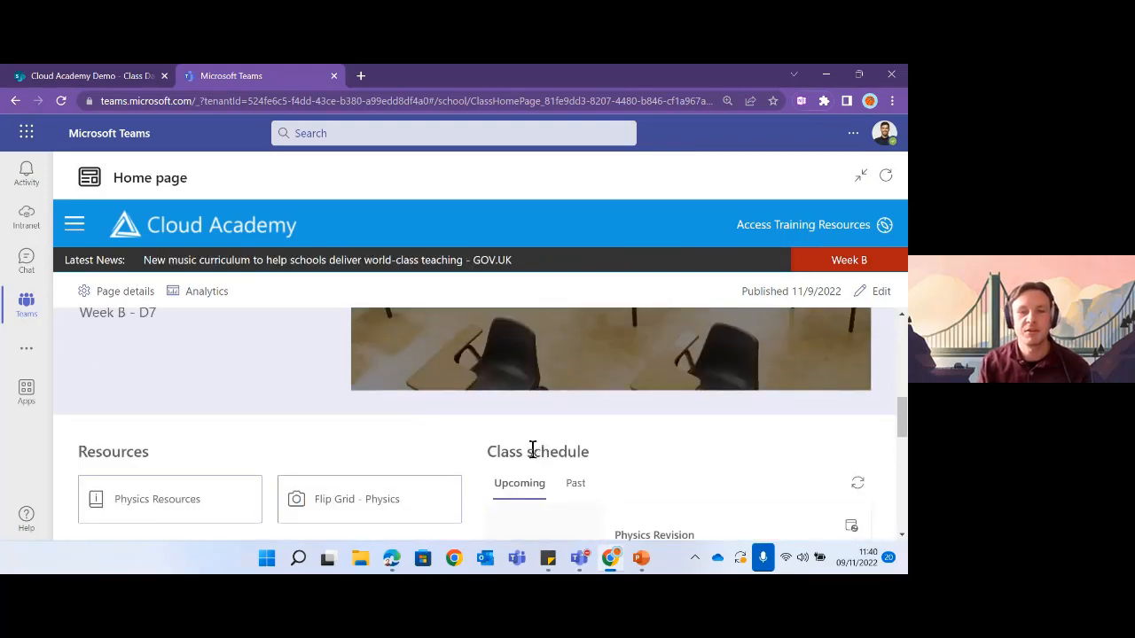
# - Scroll up and down the published Year 10 Physics page to review it
pyautogui.scroll(2, 443, 468)
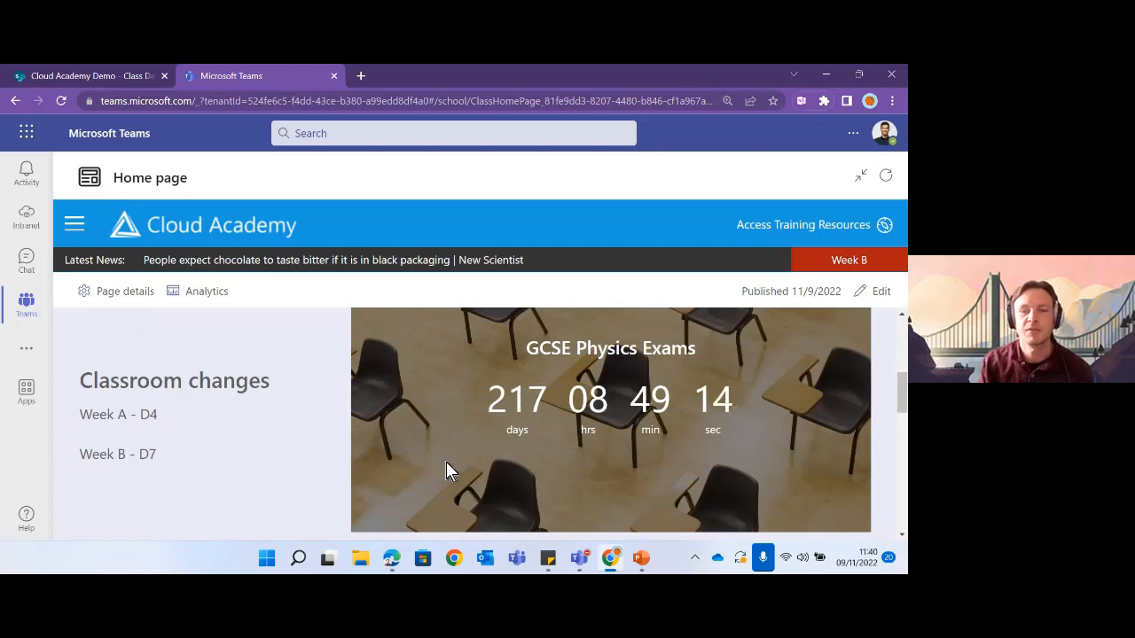
pyautogui.scroll(2, 448, 468)
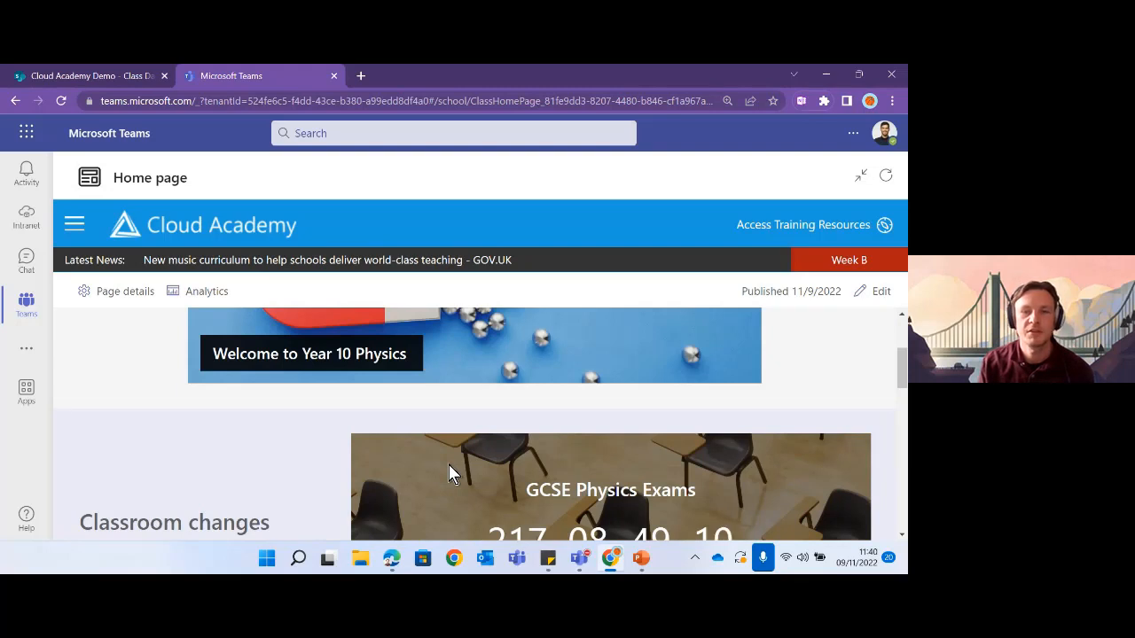
pyautogui.scroll(1, 449, 468)
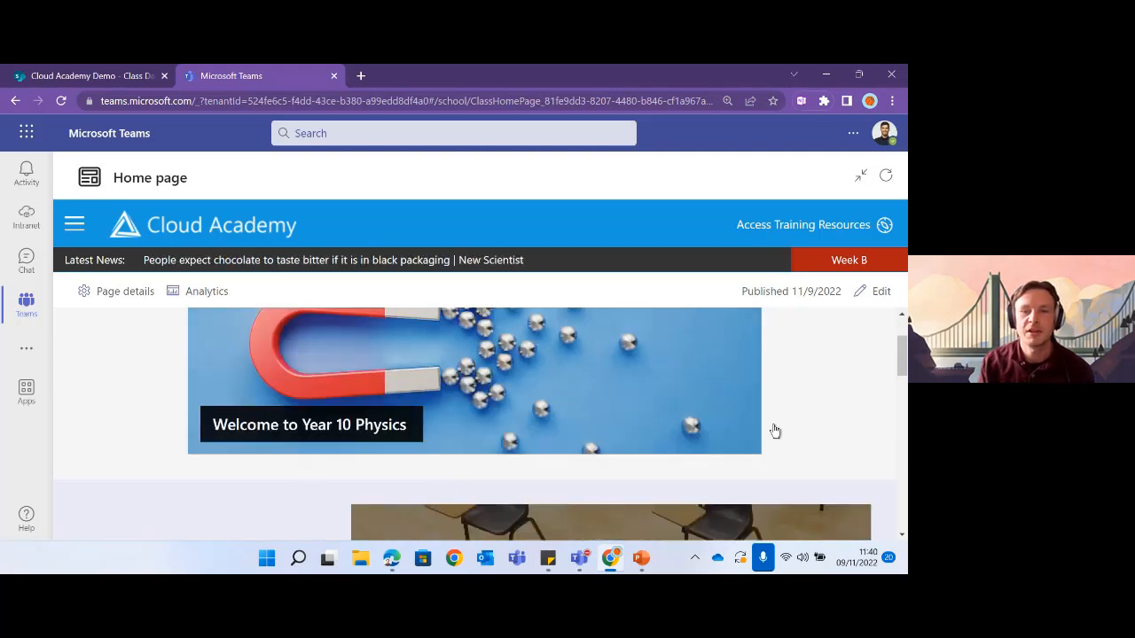
pyautogui.scroll(1, 774, 430)
pyautogui.scroll(-2, 772, 445)
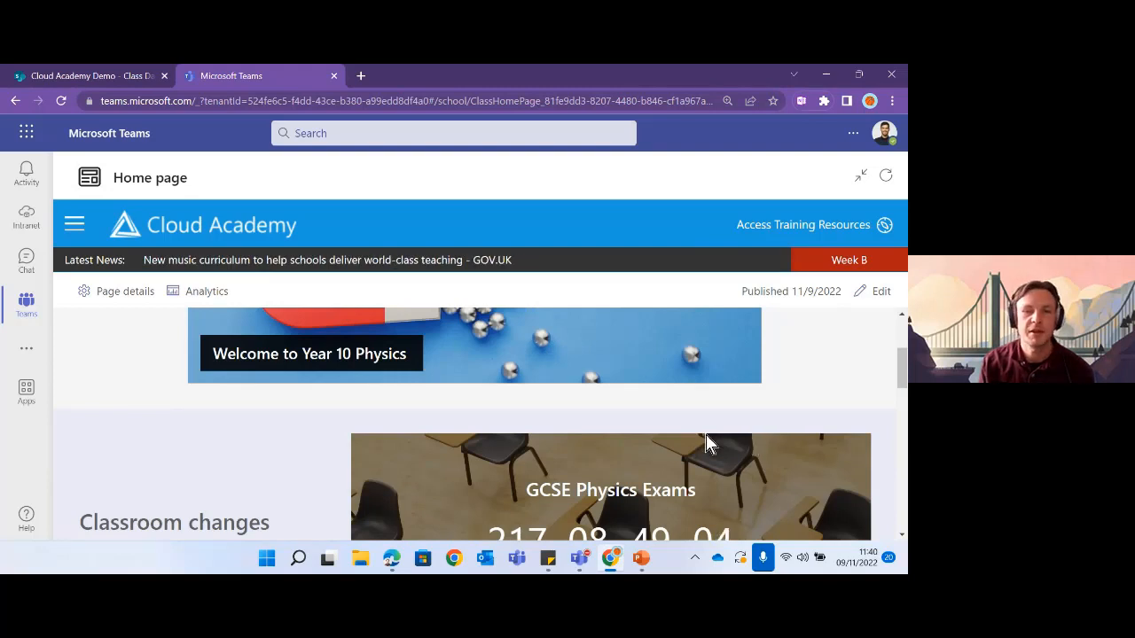
pyautogui.scroll(-2, 706, 443)
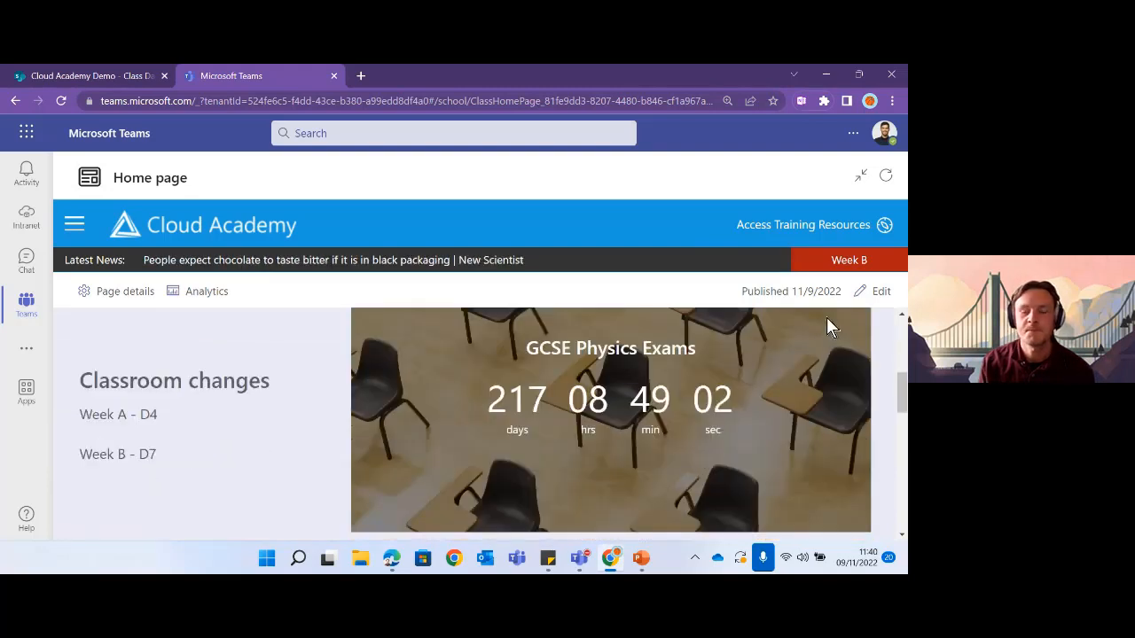
pyautogui.scroll(-2, 644, 404)
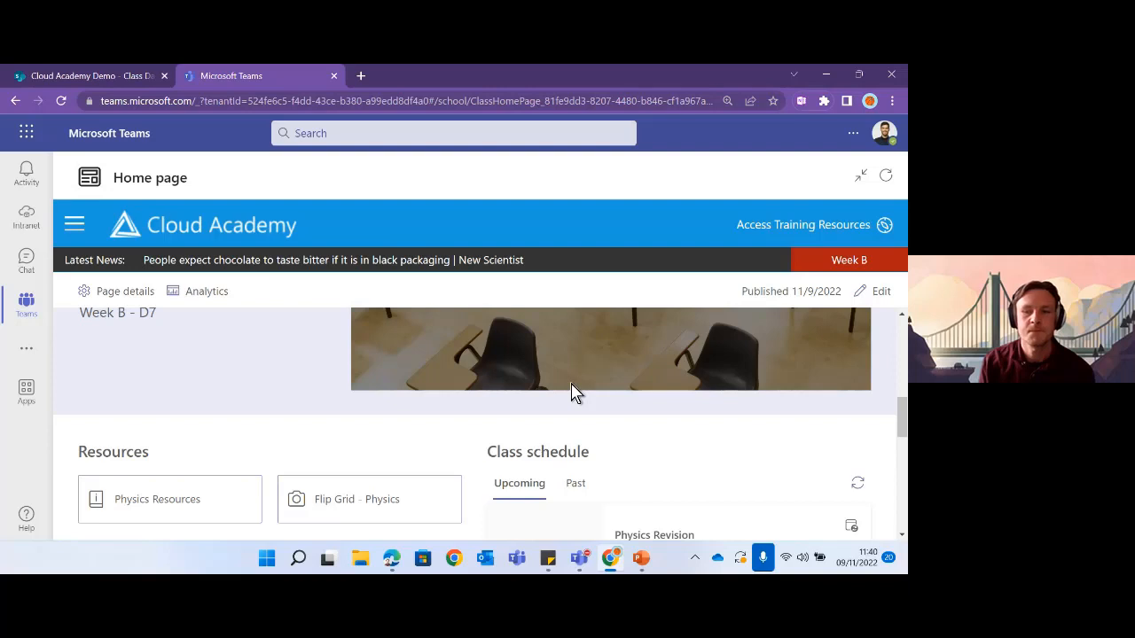
pyautogui.scroll(-2, 572, 393)
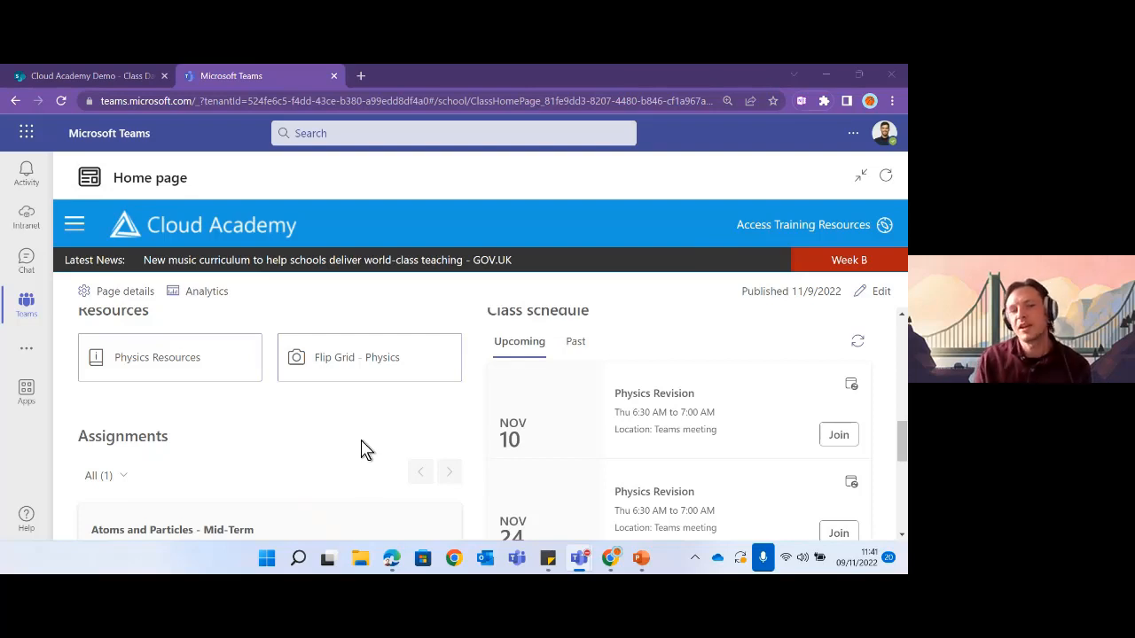
pyautogui.scroll(-5, 361, 450)
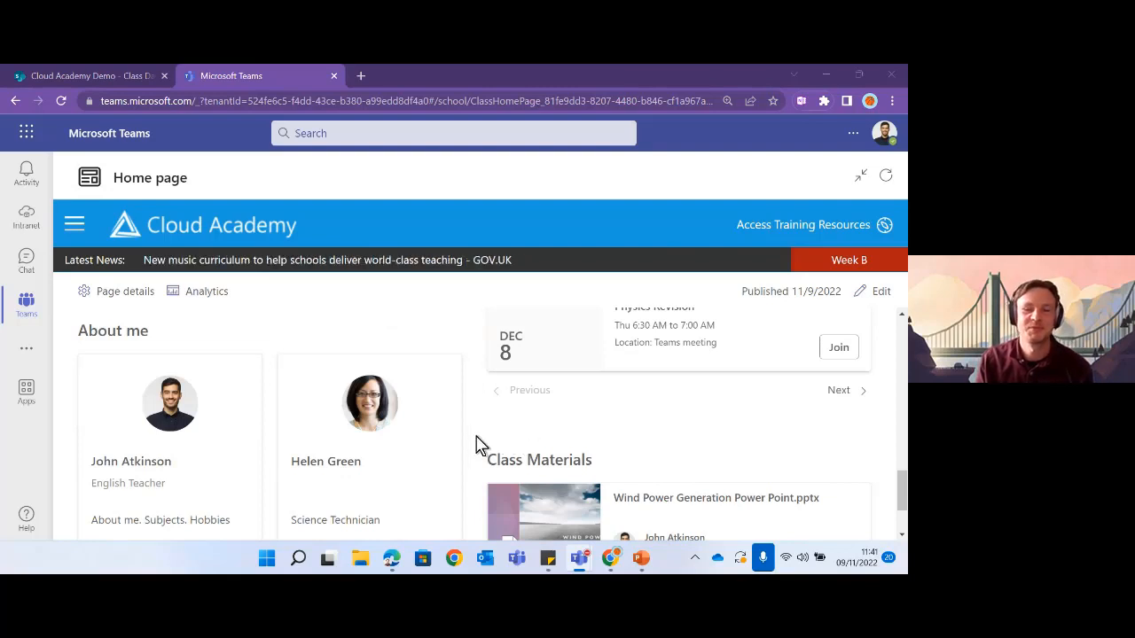
pyautogui.scroll(-2, 476, 443)
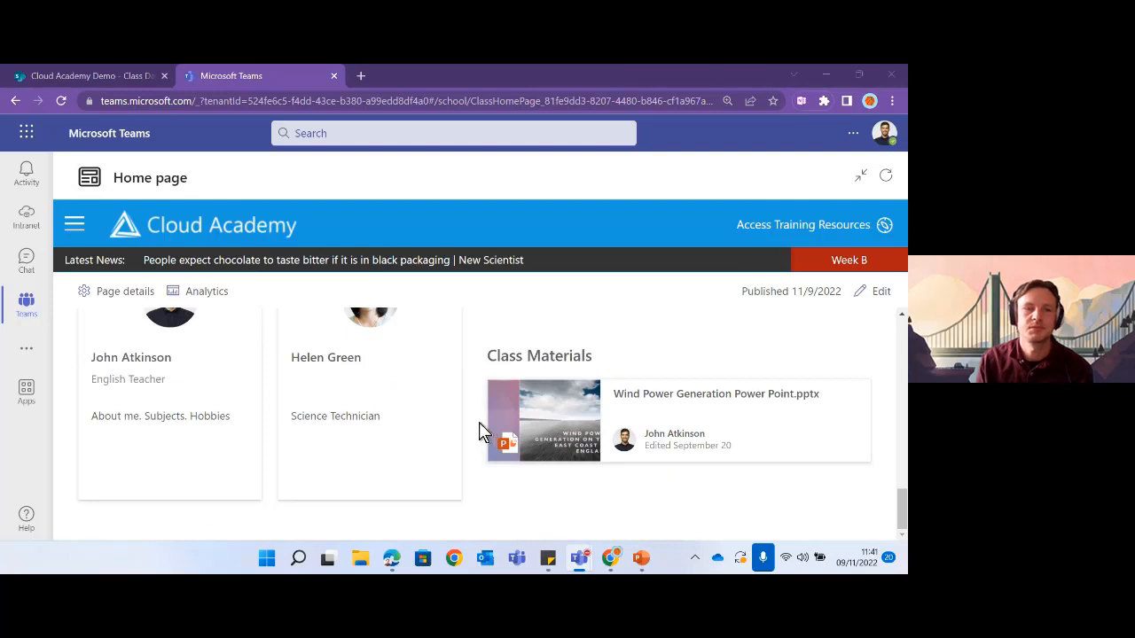
pyautogui.scroll(2, 478, 422)
pyautogui.scroll(-2, 478, 422)
pyautogui.scroll(1, 479, 422)
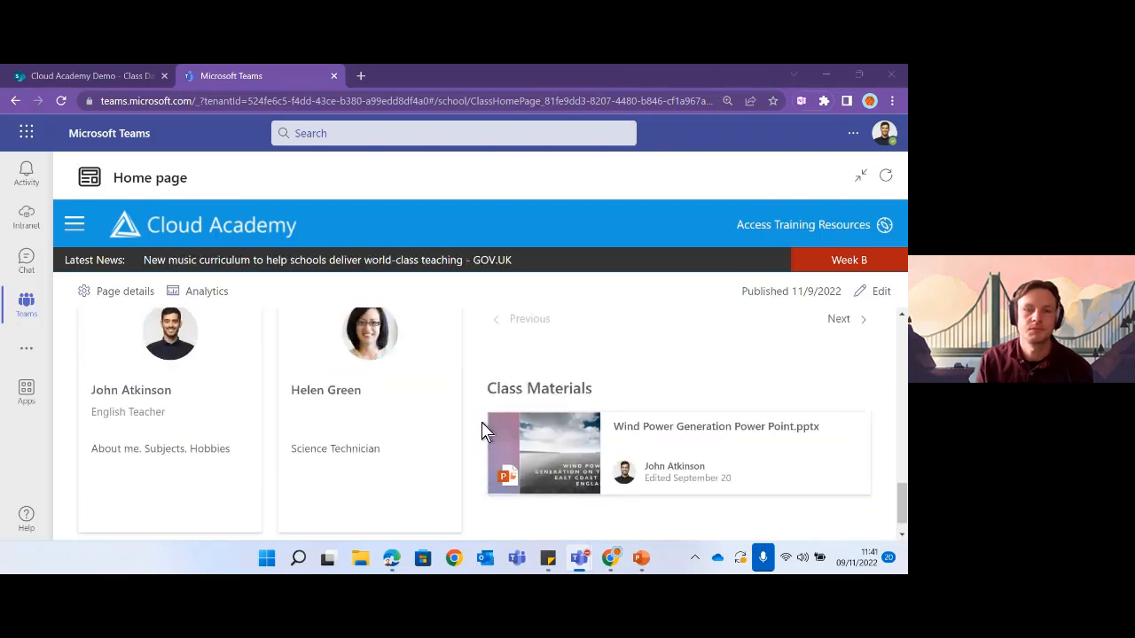
pyautogui.scroll(1, 482, 431)
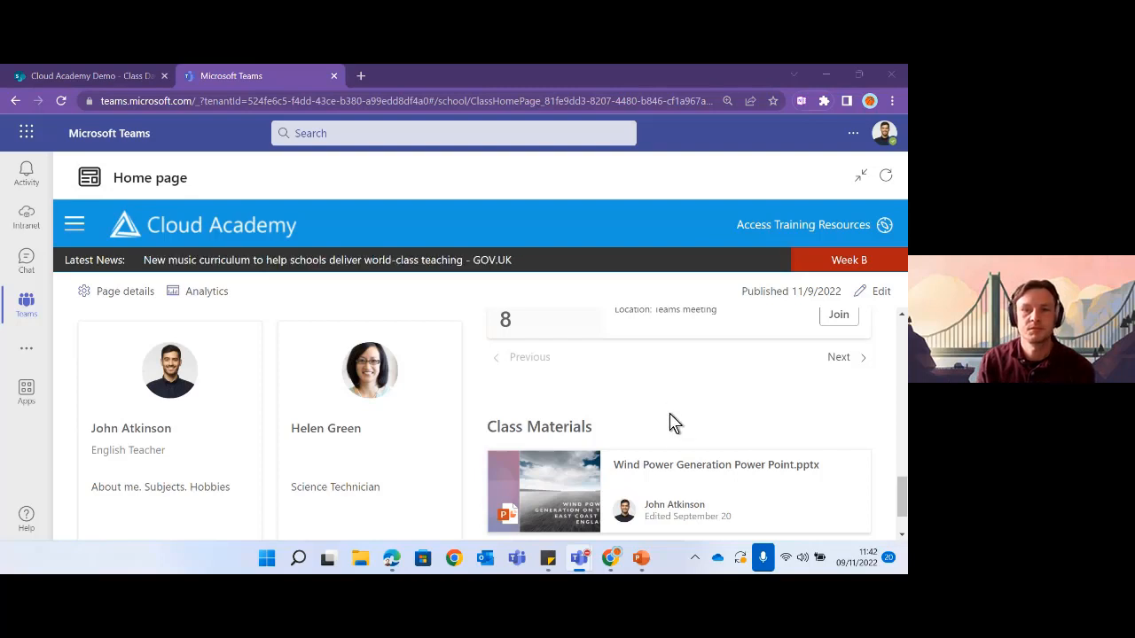
pyautogui.scroll(10, 671, 421)
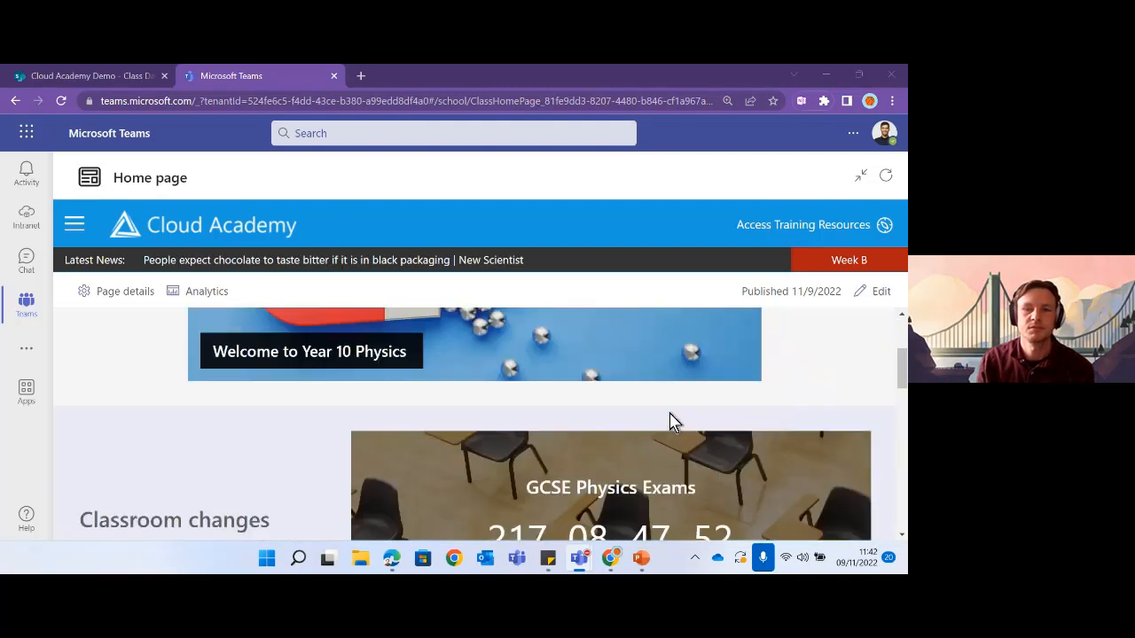
pyautogui.scroll(2, 671, 421)
# - Put the home page back into editing and add a new Vertical section
pyautogui.click(879, 290)
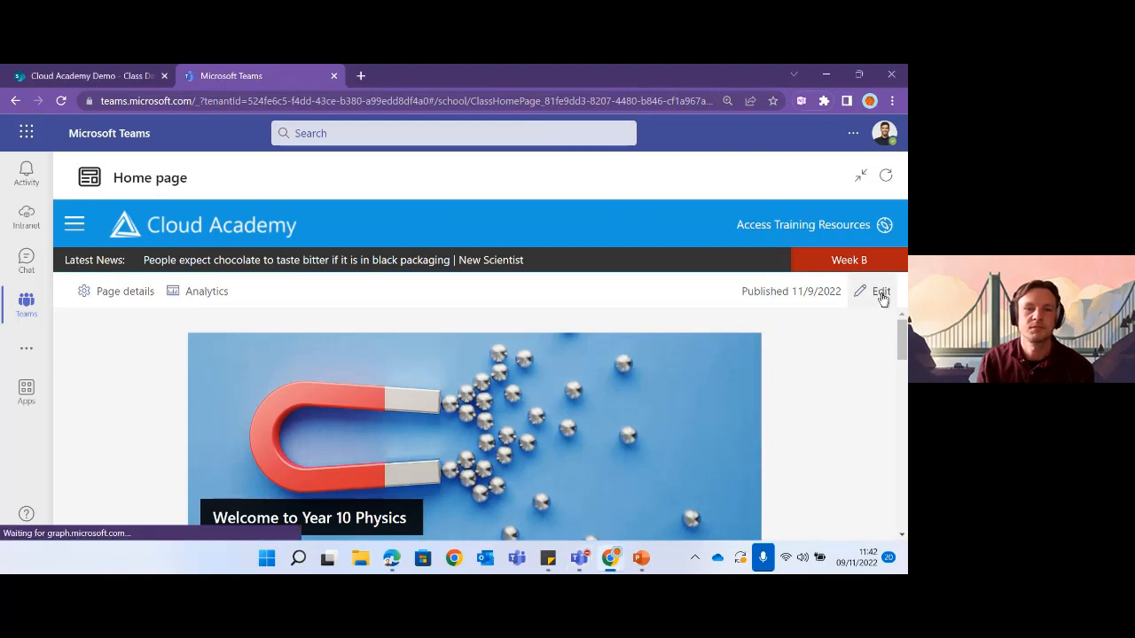
pyautogui.scroll(-2, 235, 372)
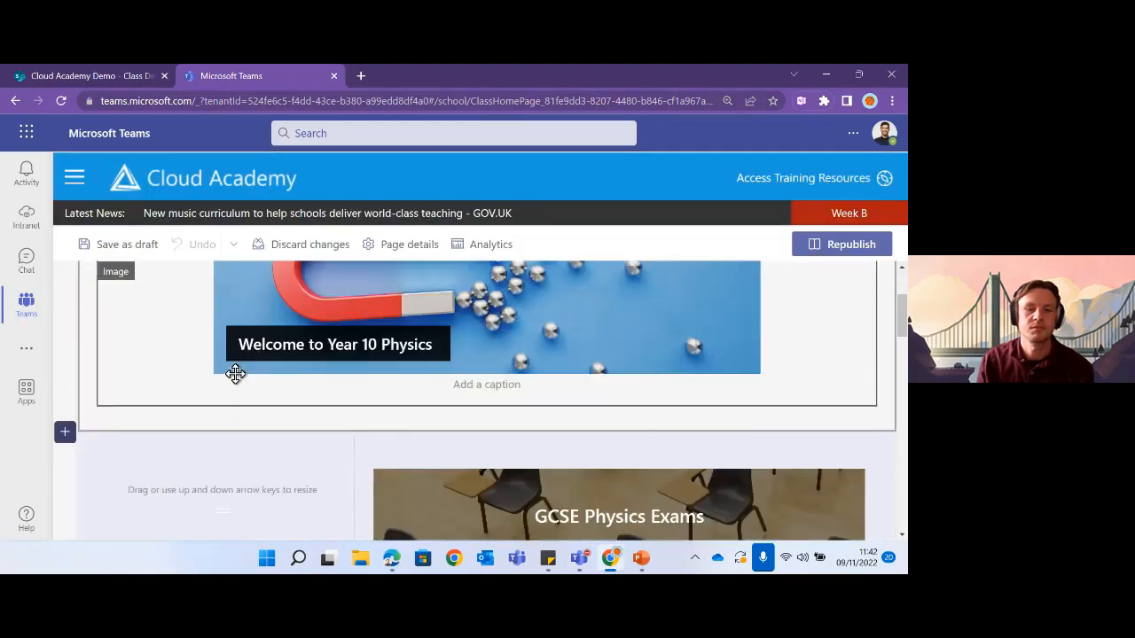
pyautogui.scroll(-3, 217, 435)
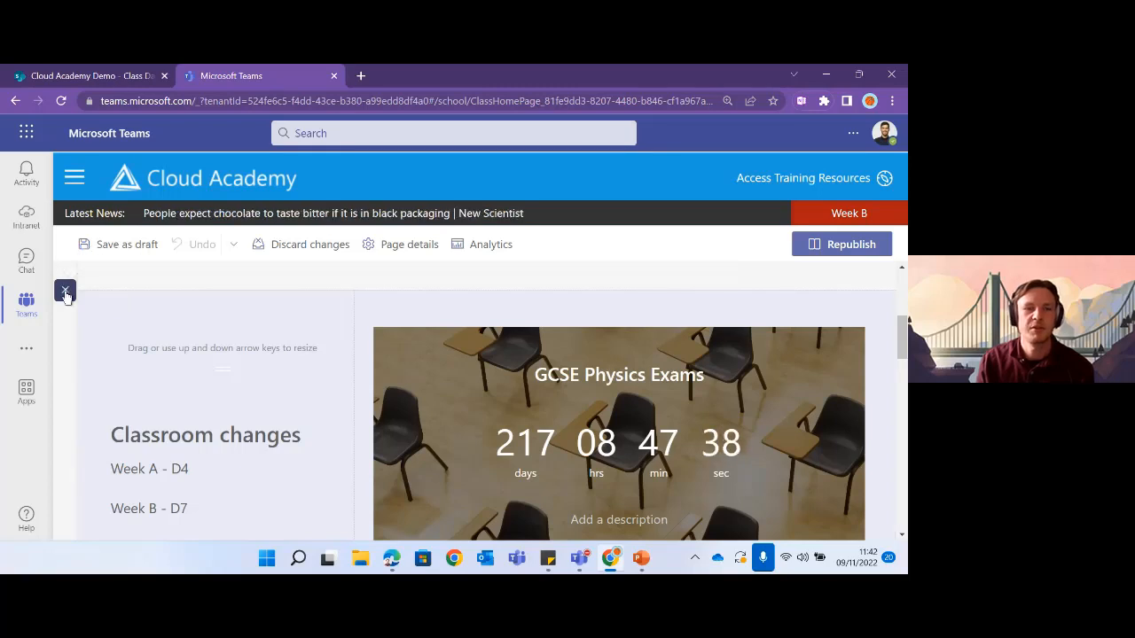
pyautogui.click(64, 293)
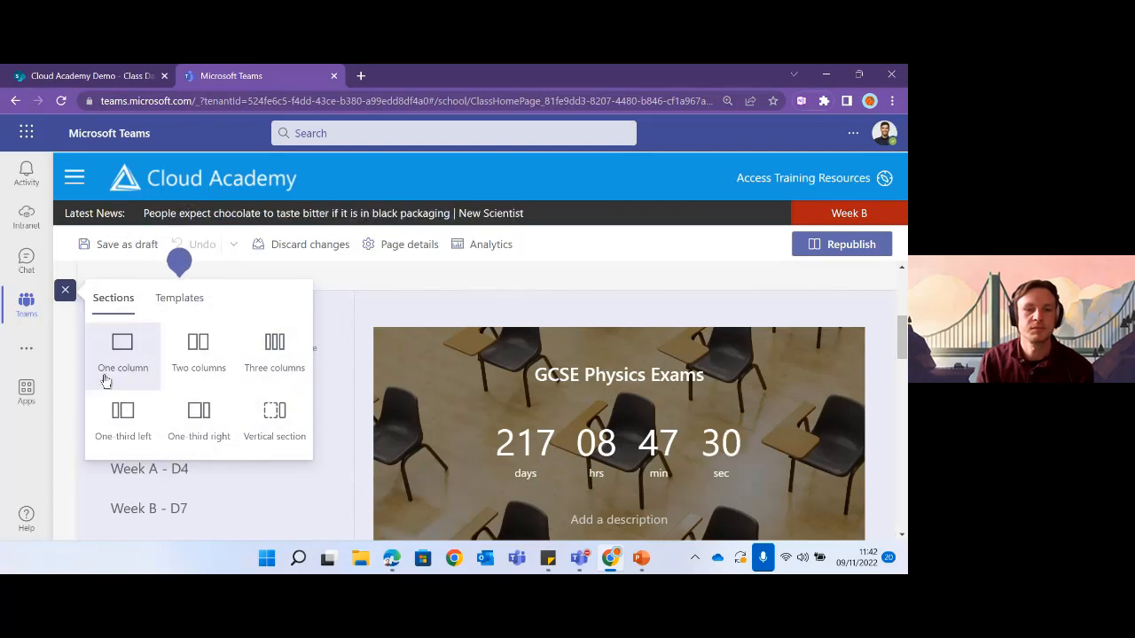
pyautogui.click(272, 424)
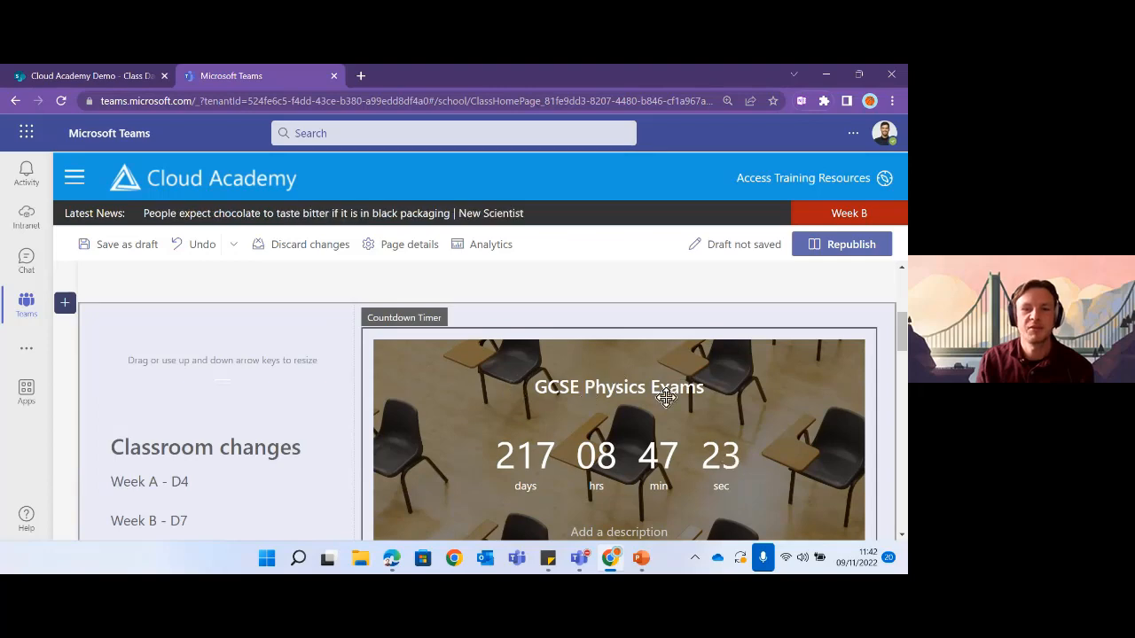
# - Move the Resources quick links (Physics Resources, Flip Grid - Physics) into the vertical section
pyautogui.scroll(-2, 647, 402)
pyautogui.scroll(-10, 647, 403)
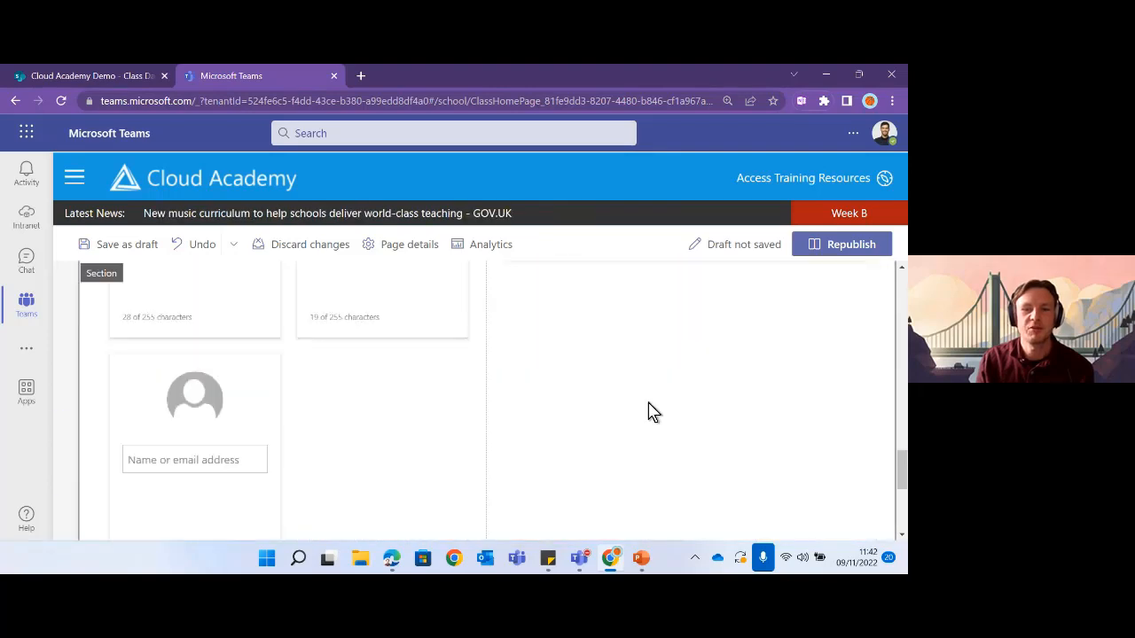
pyautogui.scroll(-1, 648, 404)
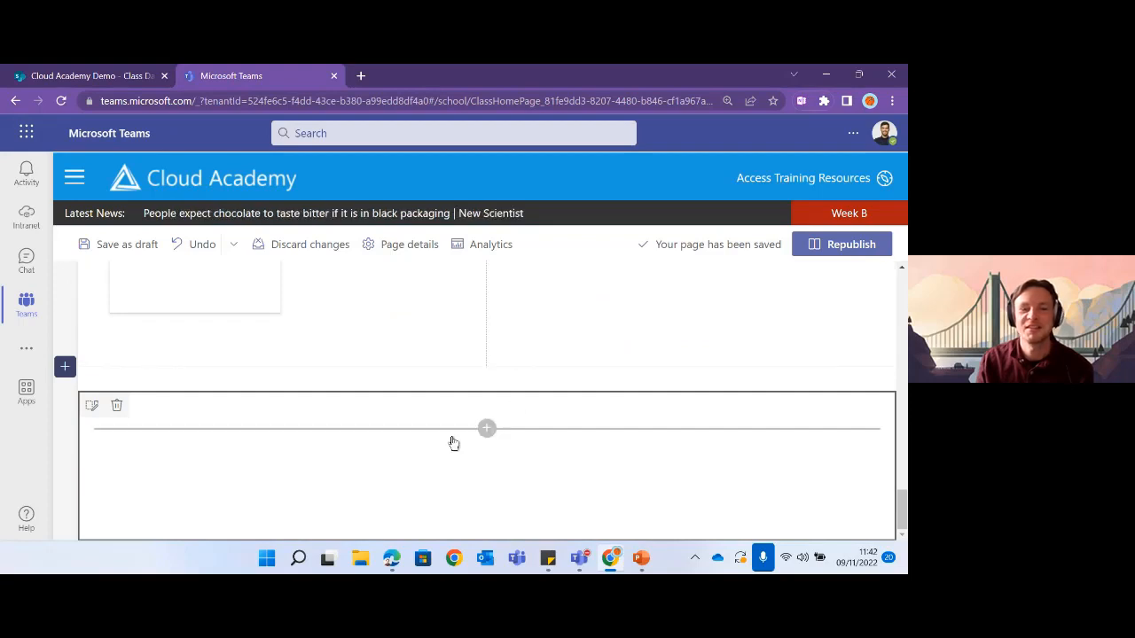
pyautogui.scroll(4, 337, 420)
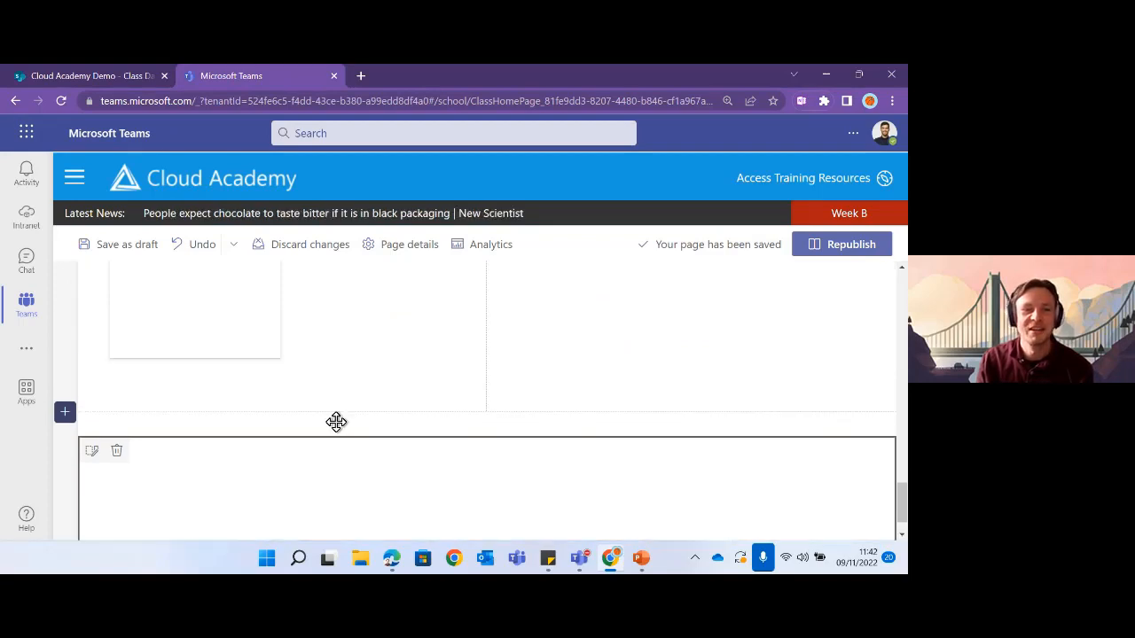
pyautogui.scroll(10, 328, 417)
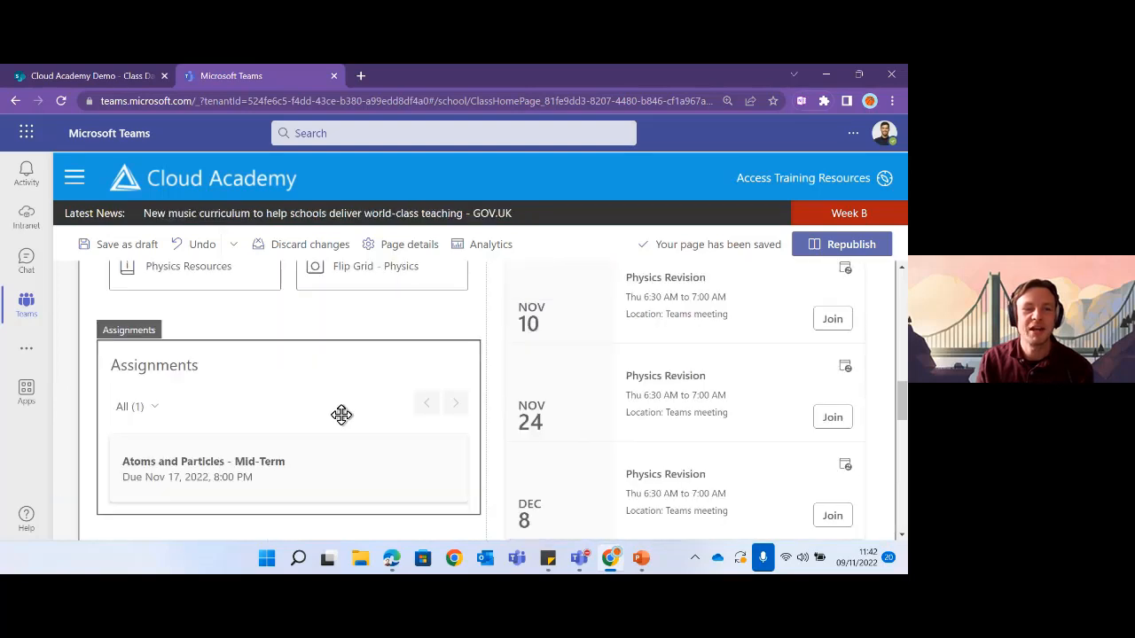
pyautogui.scroll(3, 339, 413)
pyautogui.scroll(-2, 336, 408)
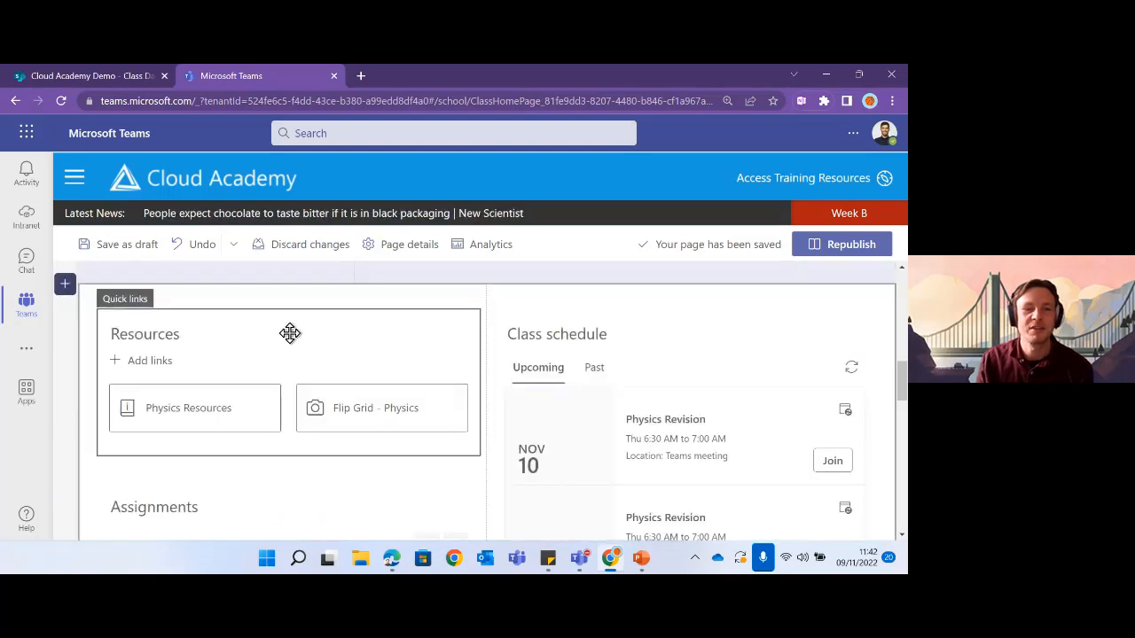
pyautogui.moveTo(283, 328); pyautogui.dragTo(251, 451)
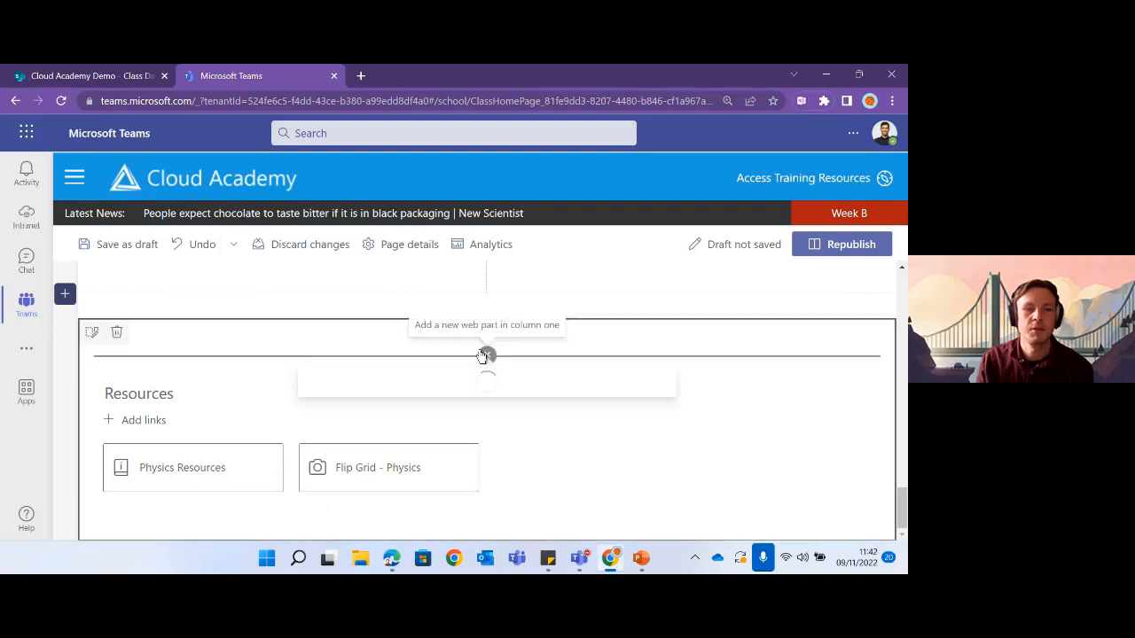
pyautogui.click(487, 355)
pyautogui.click(356, 337)
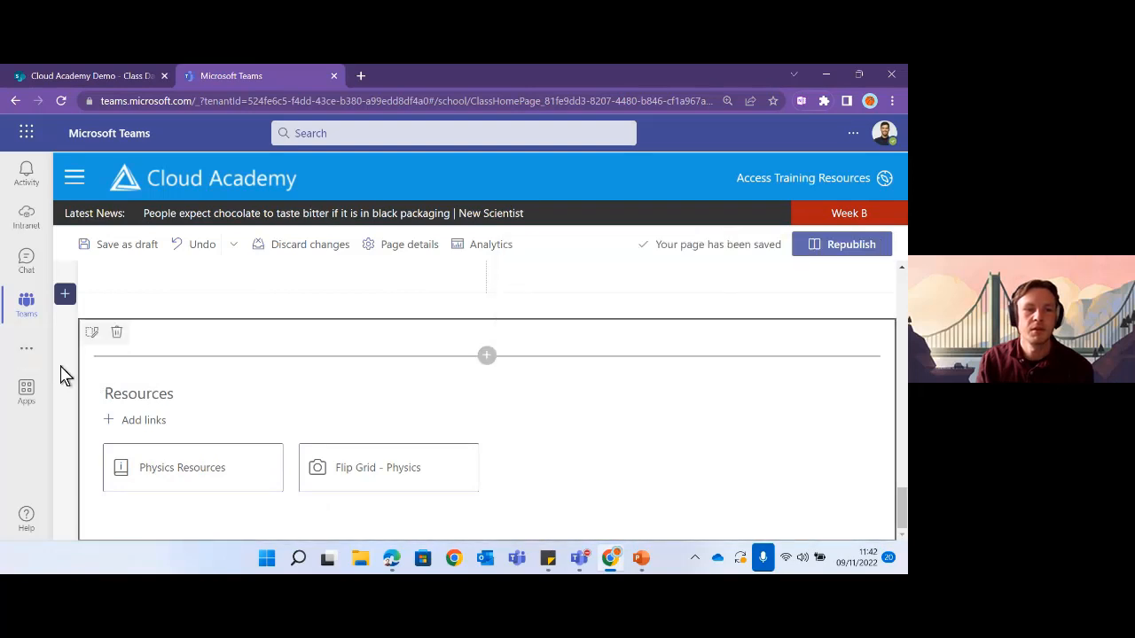
pyautogui.click(370, 404)
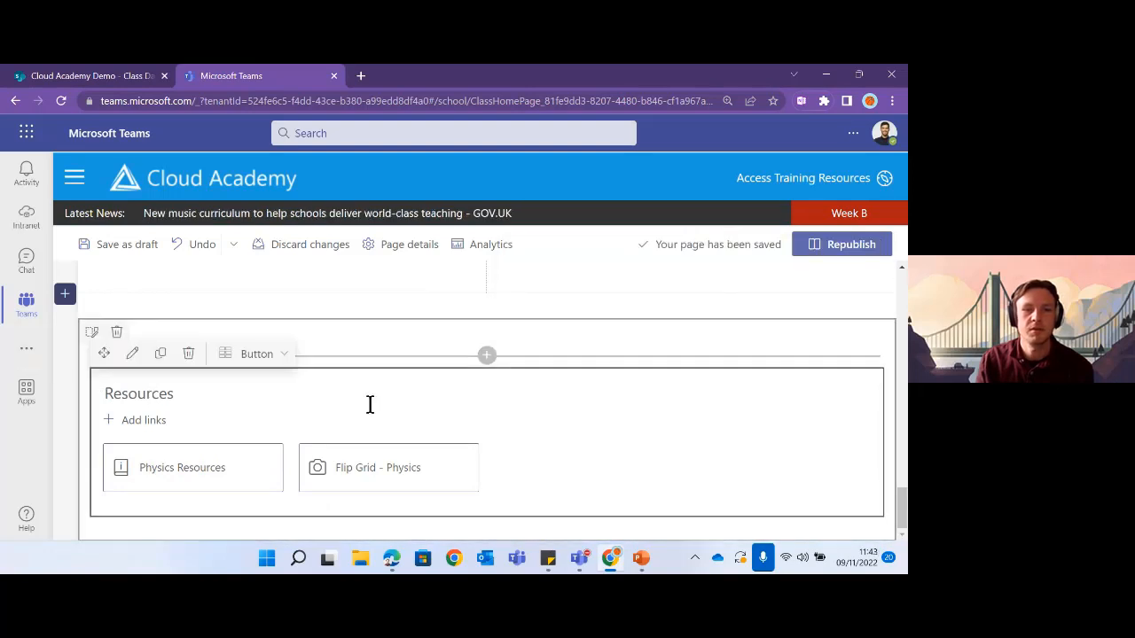
# - Give the Resources vertical section Strong background shading
pyautogui.click(90, 328)
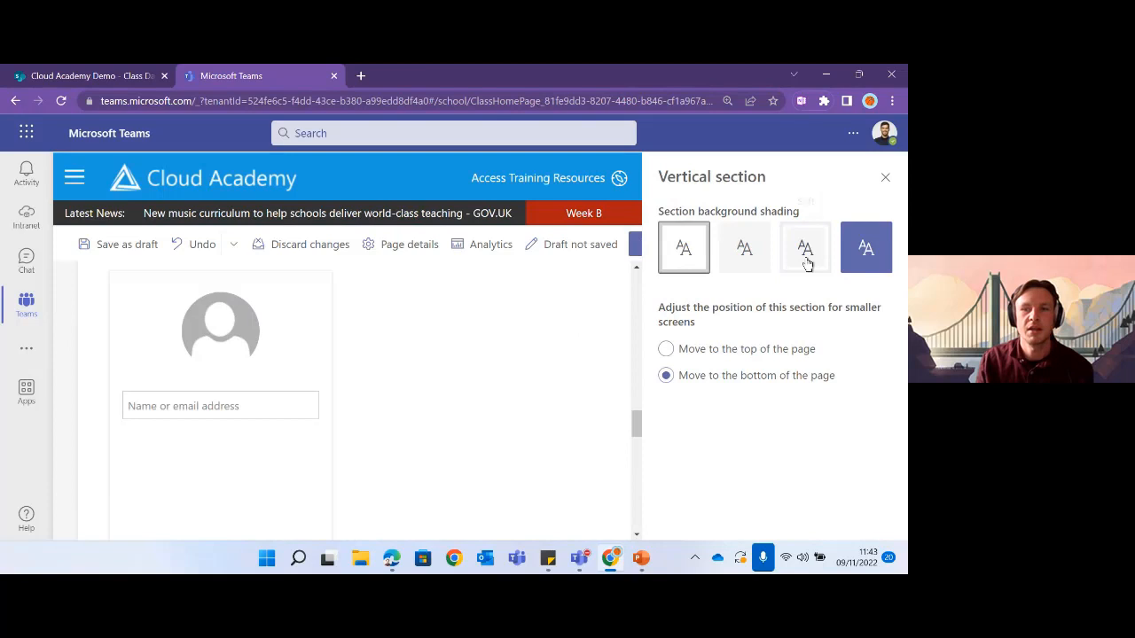
pyautogui.click(869, 264)
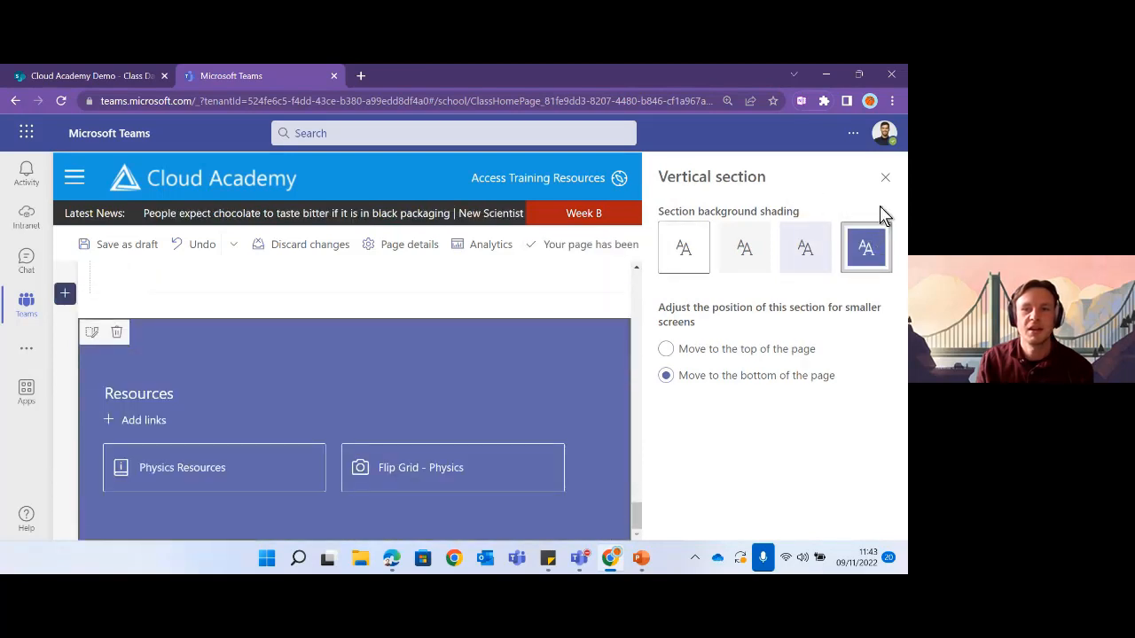
pyautogui.click(884, 178)
# - Republish the home page and view it expanded to full width
pyautogui.click(849, 248)
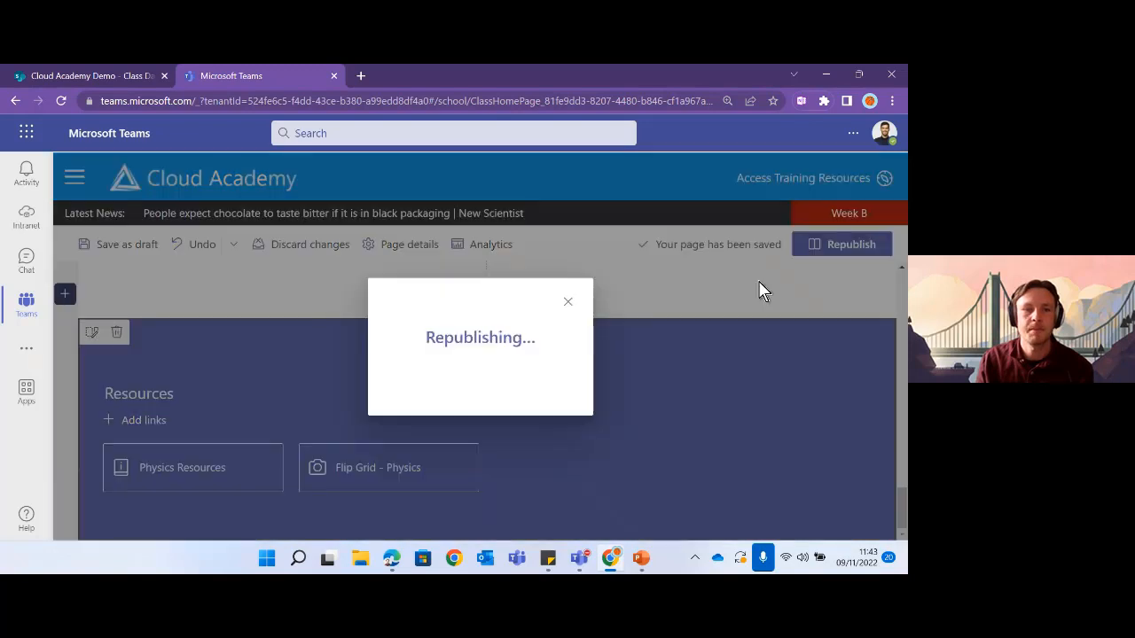
pyautogui.scroll(10, 535, 421)
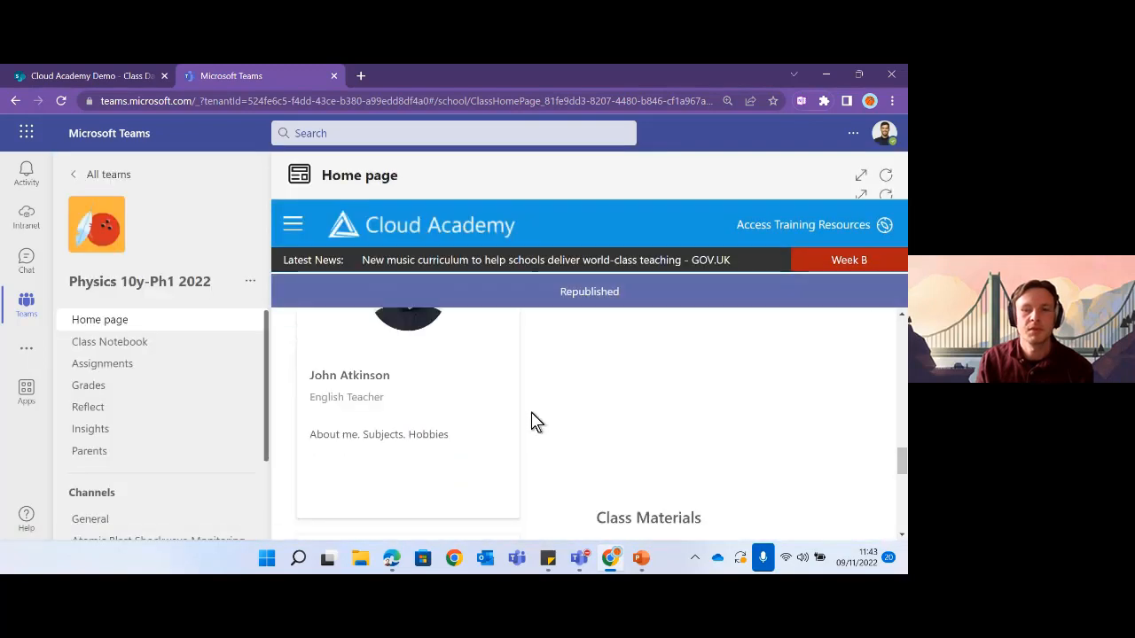
pyautogui.click(860, 176)
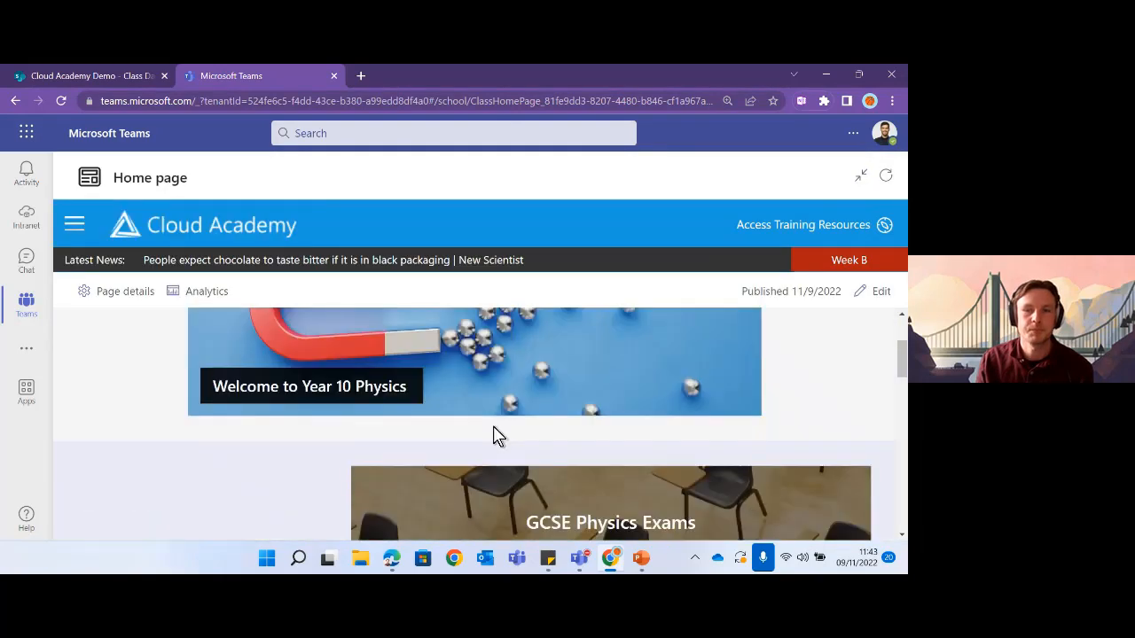
pyautogui.scroll(-10, 564, 413)
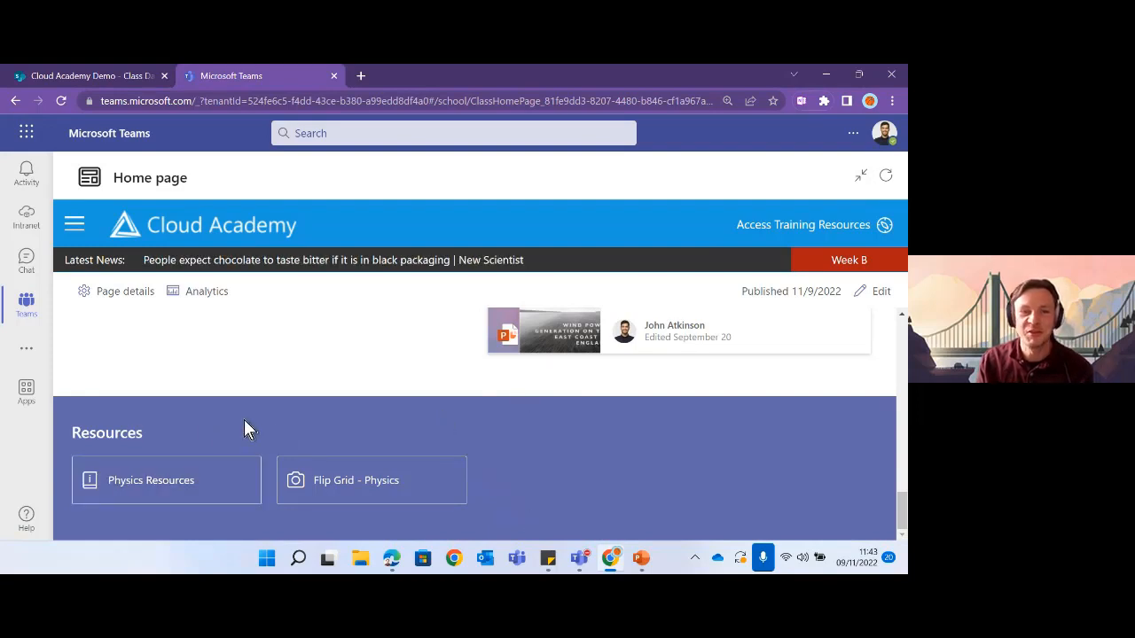
# - Reopen editing, recheck the Vertical section settings, and republish the home page
pyautogui.click(871, 293)
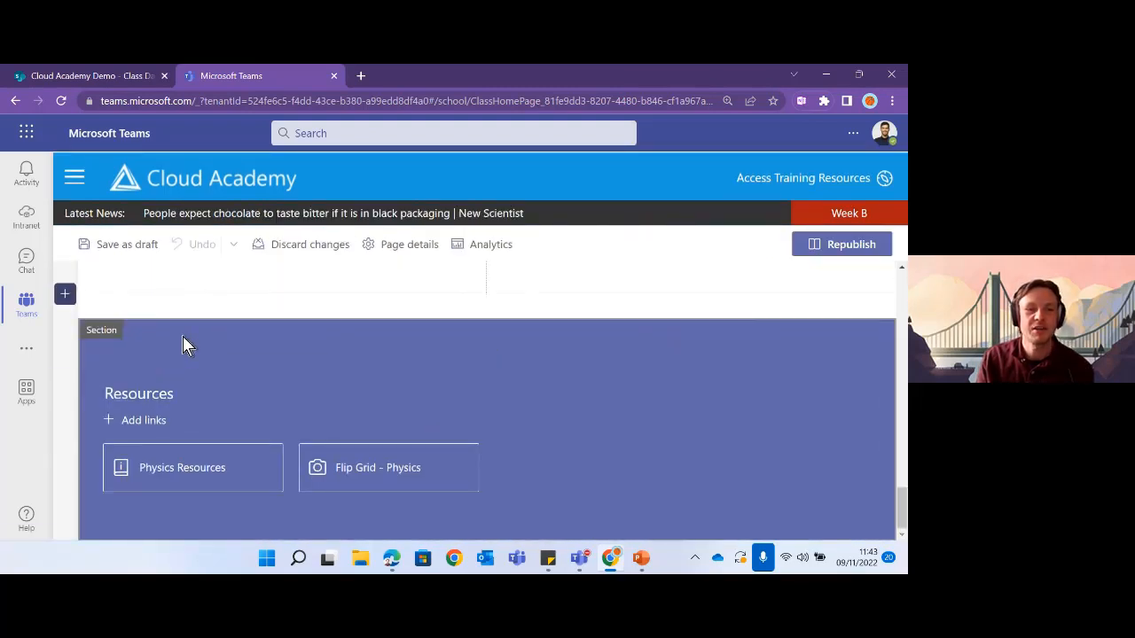
pyautogui.click(91, 334)
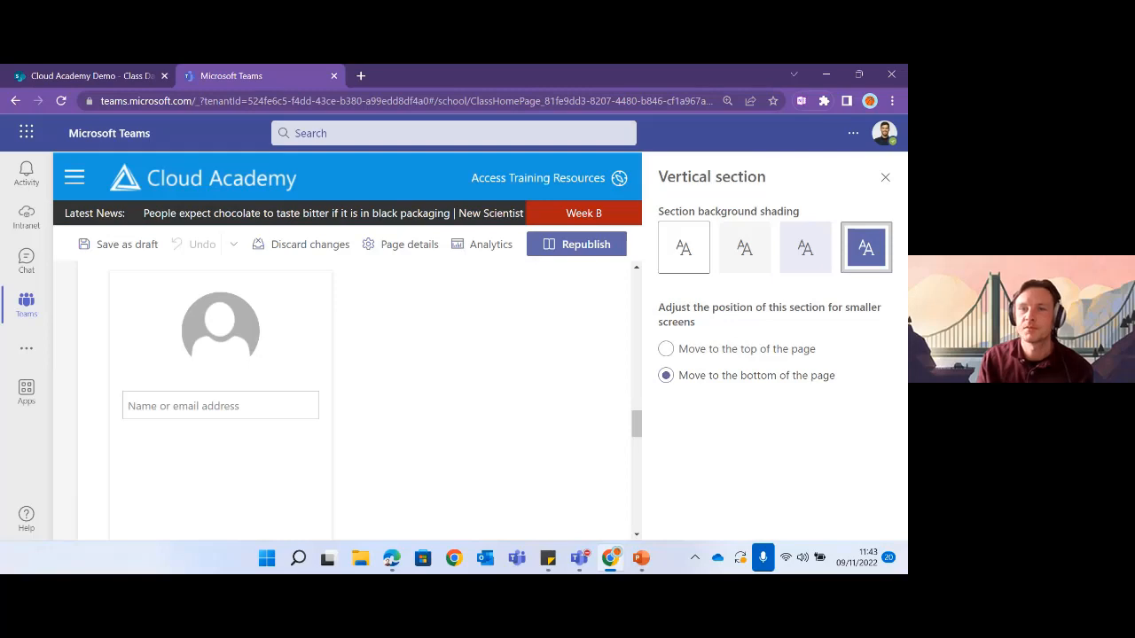
pyautogui.click(885, 178)
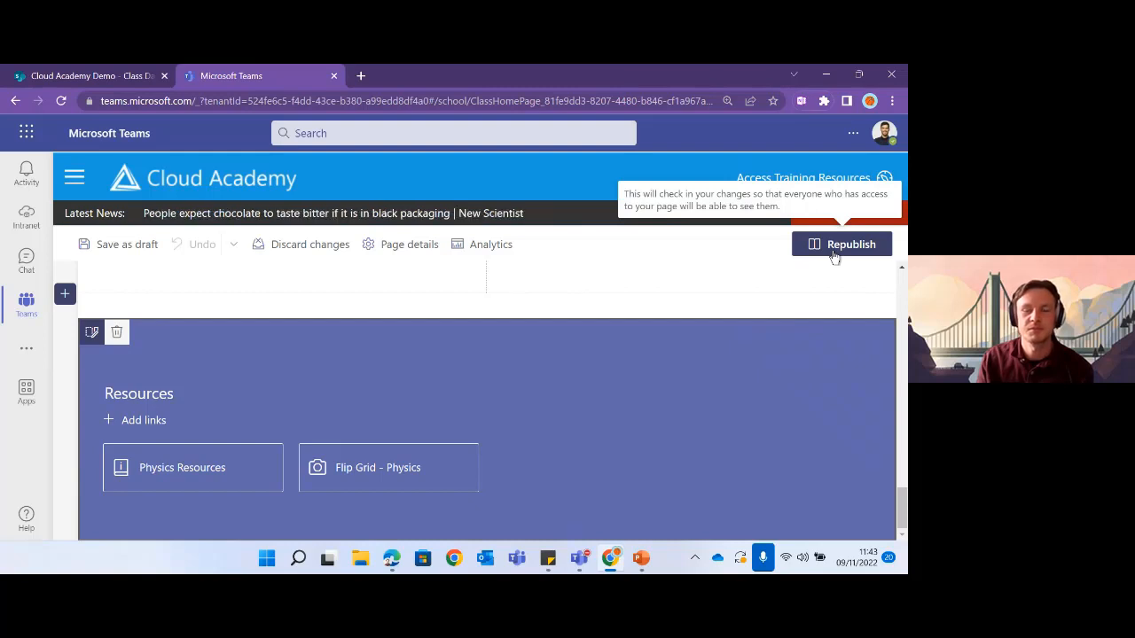
pyautogui.click(834, 253)
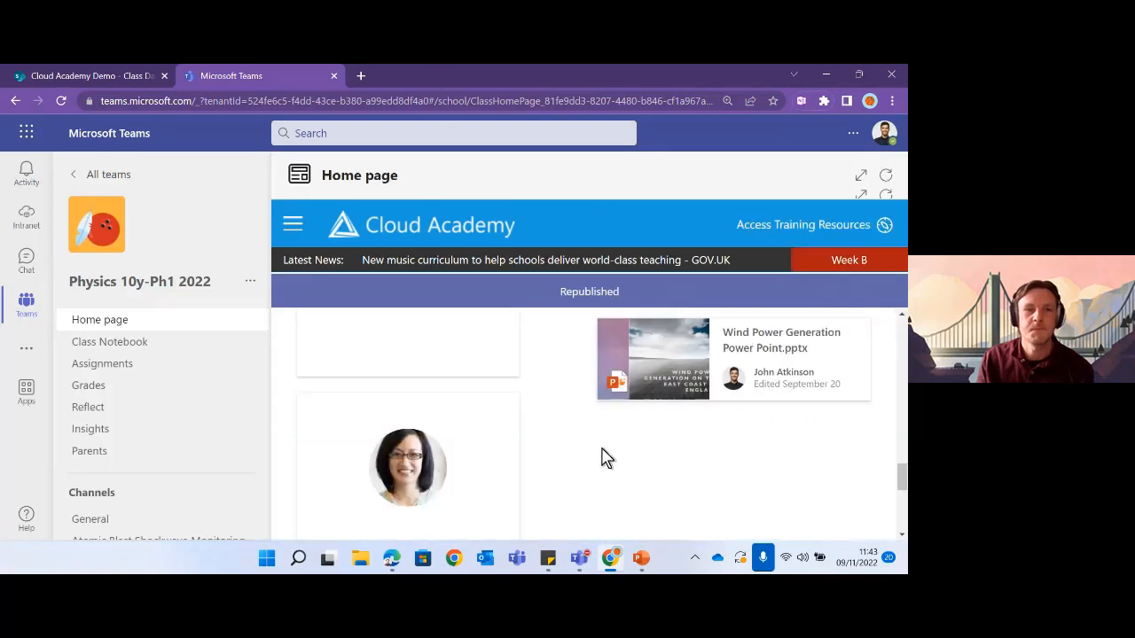
# - Expand the Home page tab and zoom the browser out twice with Ctrl+minus
pyautogui.click(860, 176)
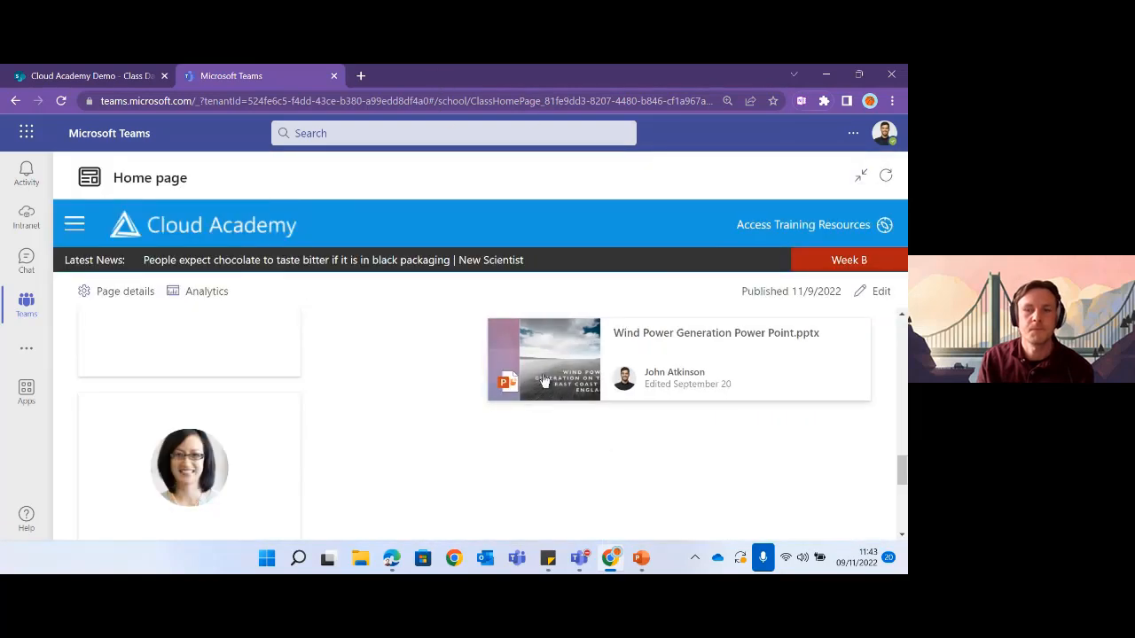
pyautogui.scroll(-1, 528, 440)
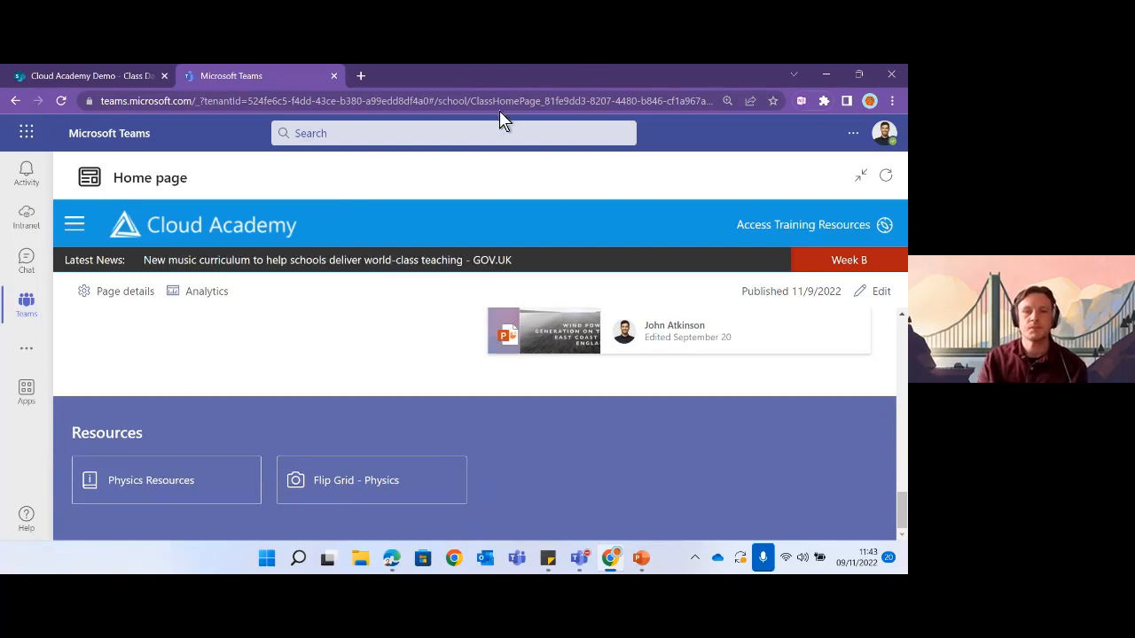
pyautogui.hotkey('ctrl', '-')
pyautogui.hotkey('ctrl', '-')
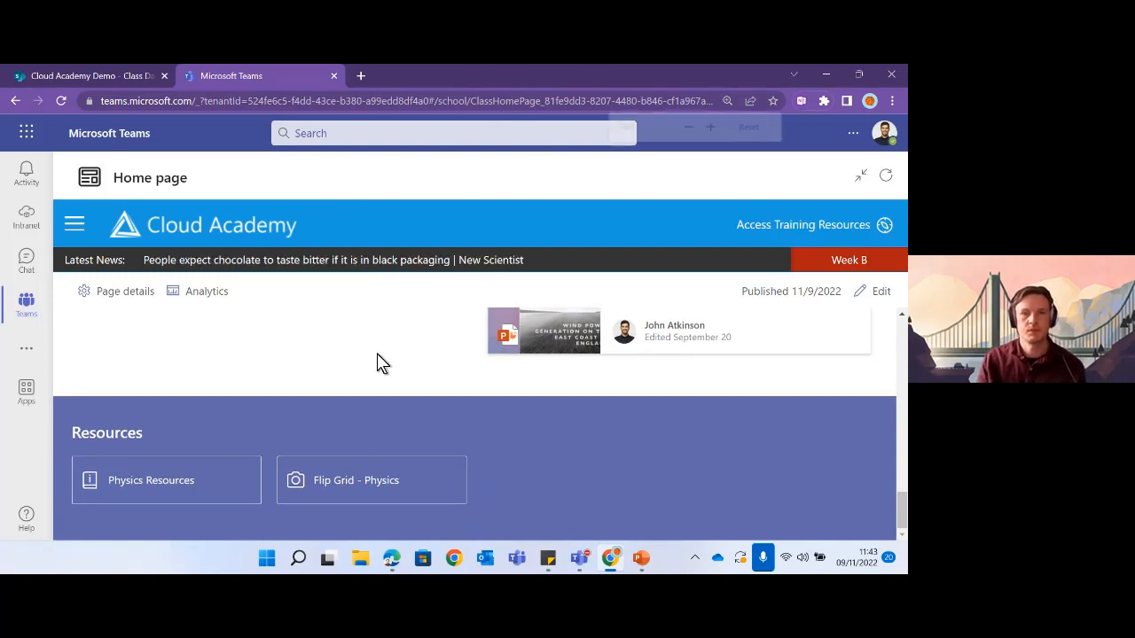
pyautogui.scroll(10, 397, 337)
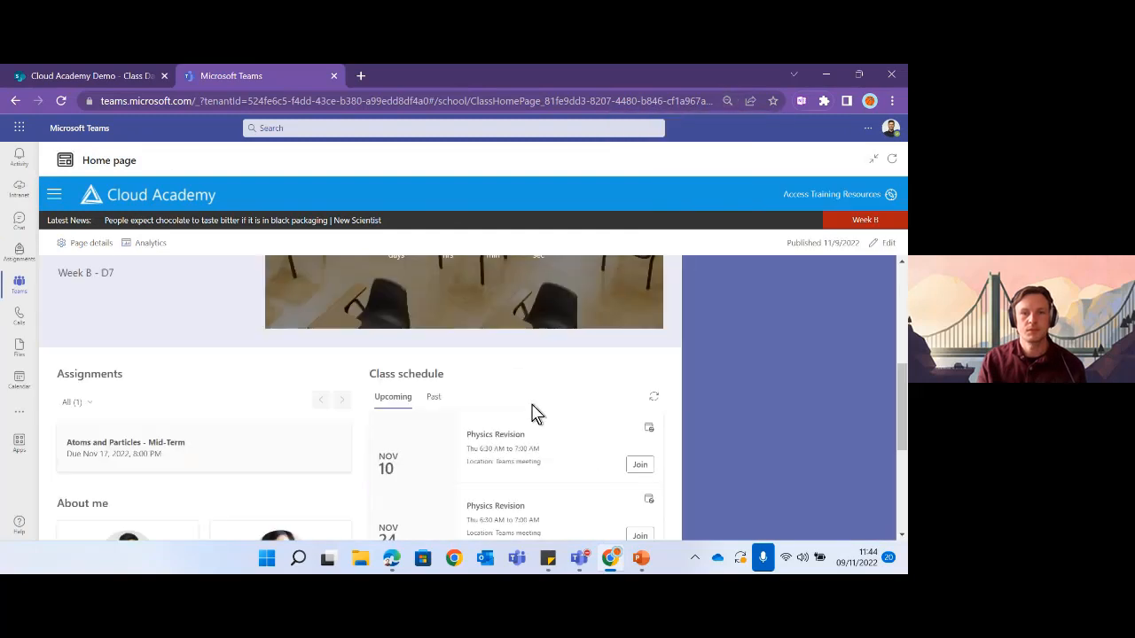
pyautogui.hotkey('ctrl', '-')
pyautogui.scroll(1, 532, 414)
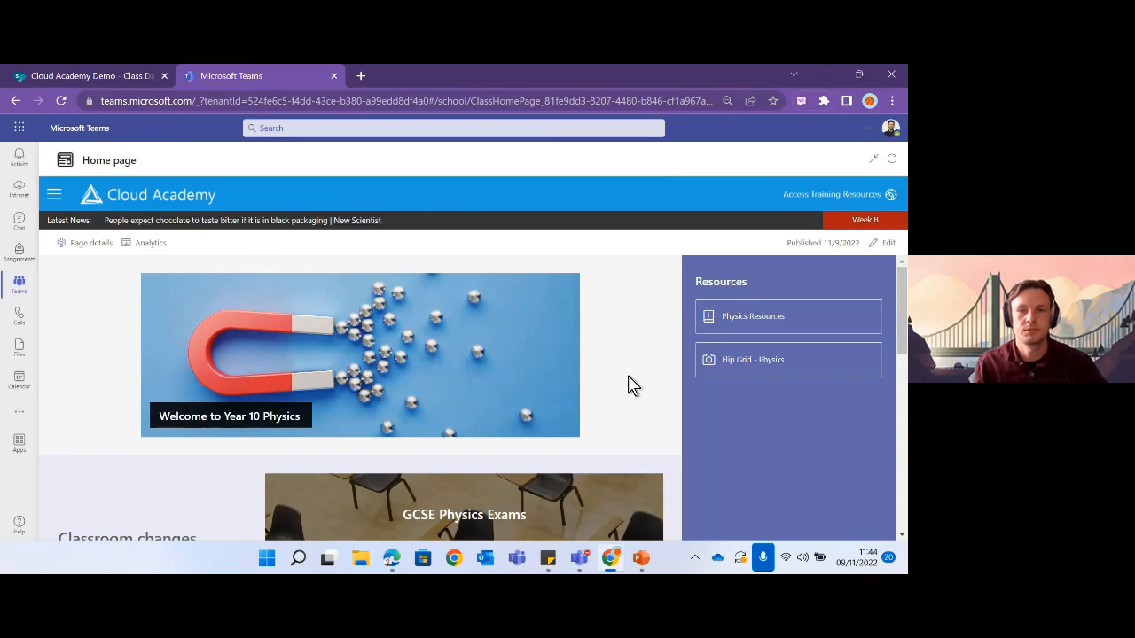
# - Scroll through the full-width home page to check the Resources column
pyautogui.scroll(-1, 618, 384)
pyautogui.scroll(-1, 623, 387)
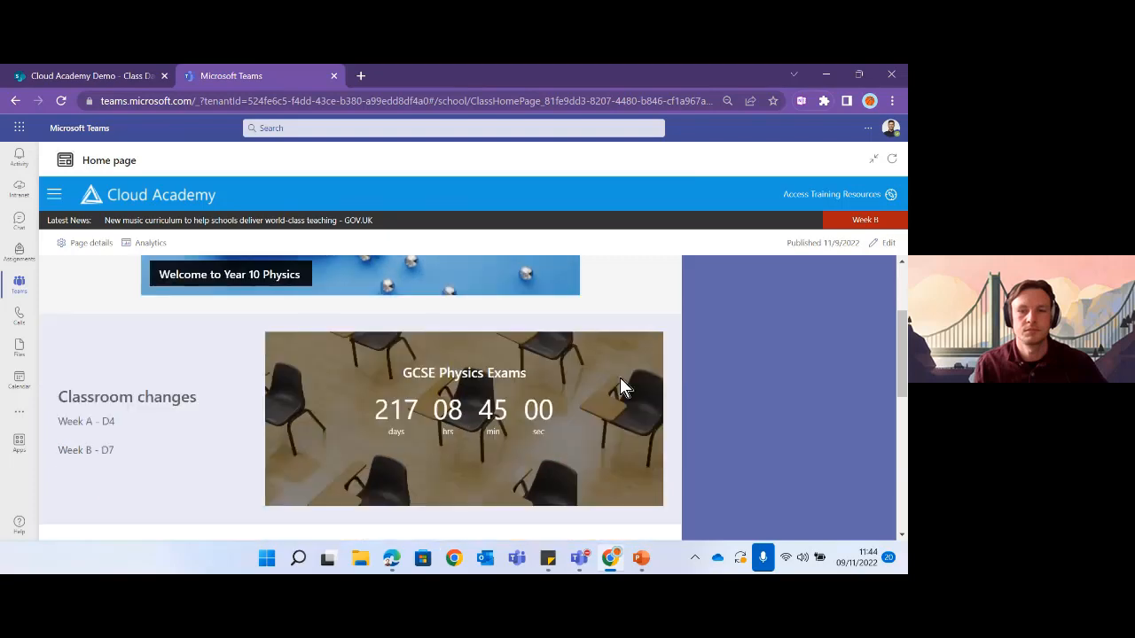
pyautogui.scroll(-4, 620, 379)
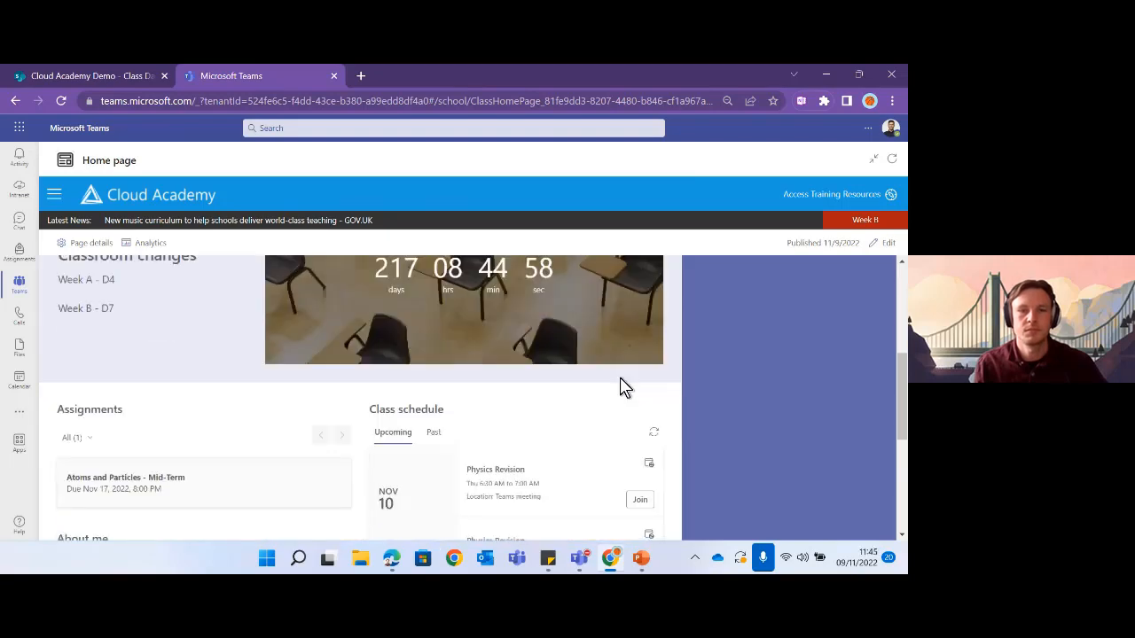
pyautogui.scroll(-2, 621, 385)
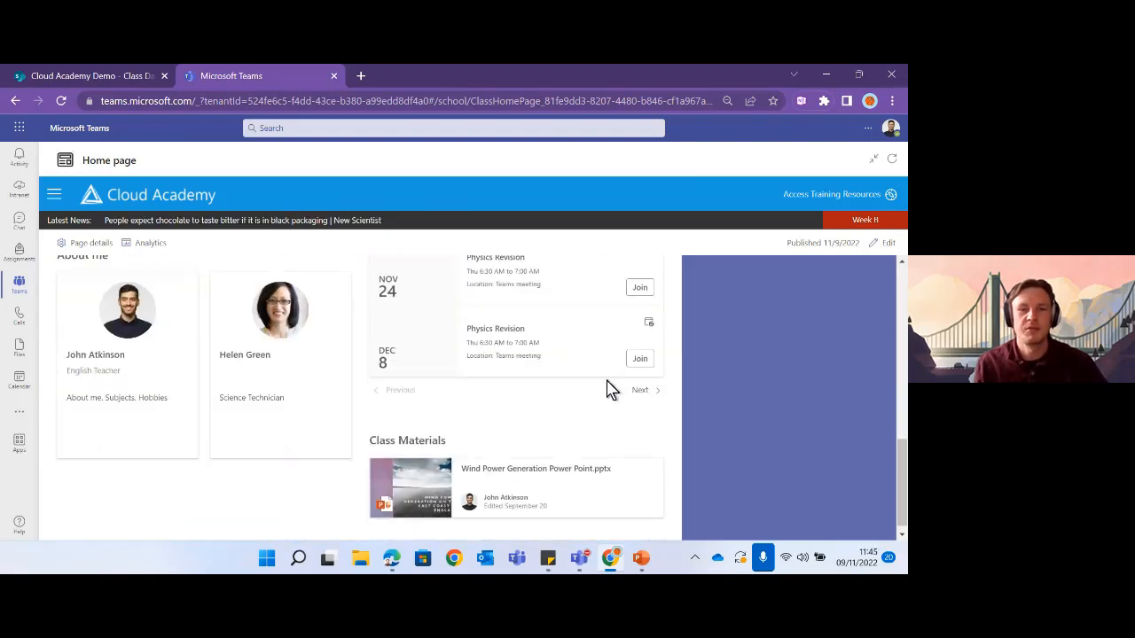
pyautogui.scroll(1, 607, 387)
pyautogui.scroll(5, 605, 388)
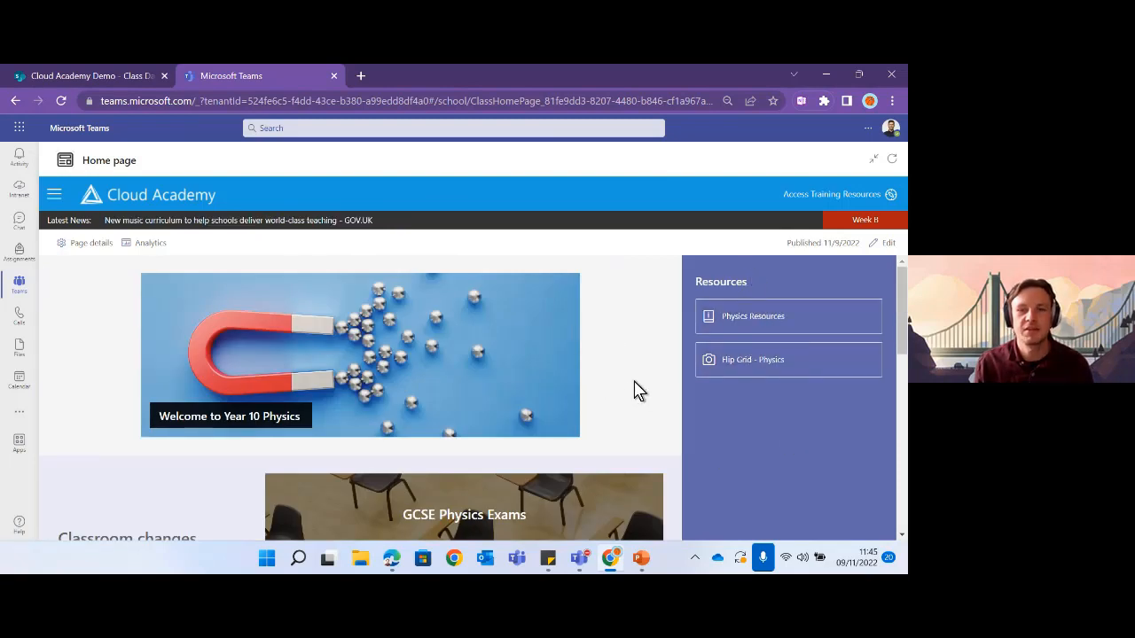
# - Set browser zoom to 67% and review Resources beside Classroom changes and the exams countdown
pyautogui.hotkey('ctrl', '+')
pyautogui.hotkey('ctrl', '-')
pyautogui.hotkey('ctrl', '-')
pyautogui.hotkey('ctrl', '-')
pyautogui.hotkey('ctrl', '-')
pyautogui.hotkey('ctrl', '-')
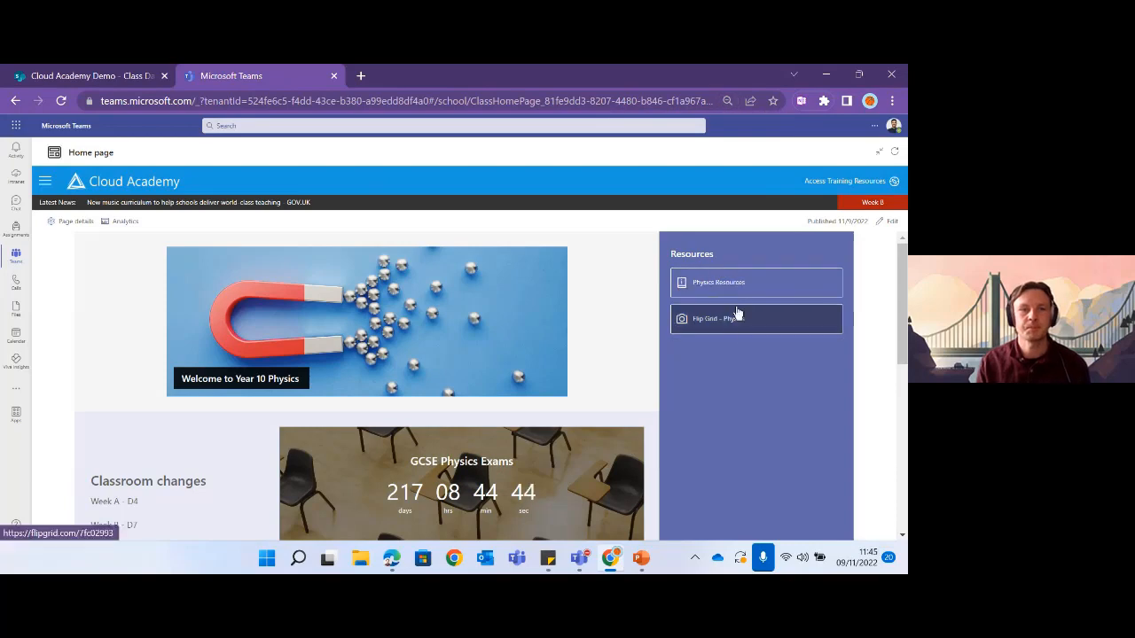
pyautogui.scroll(-2, 625, 398)
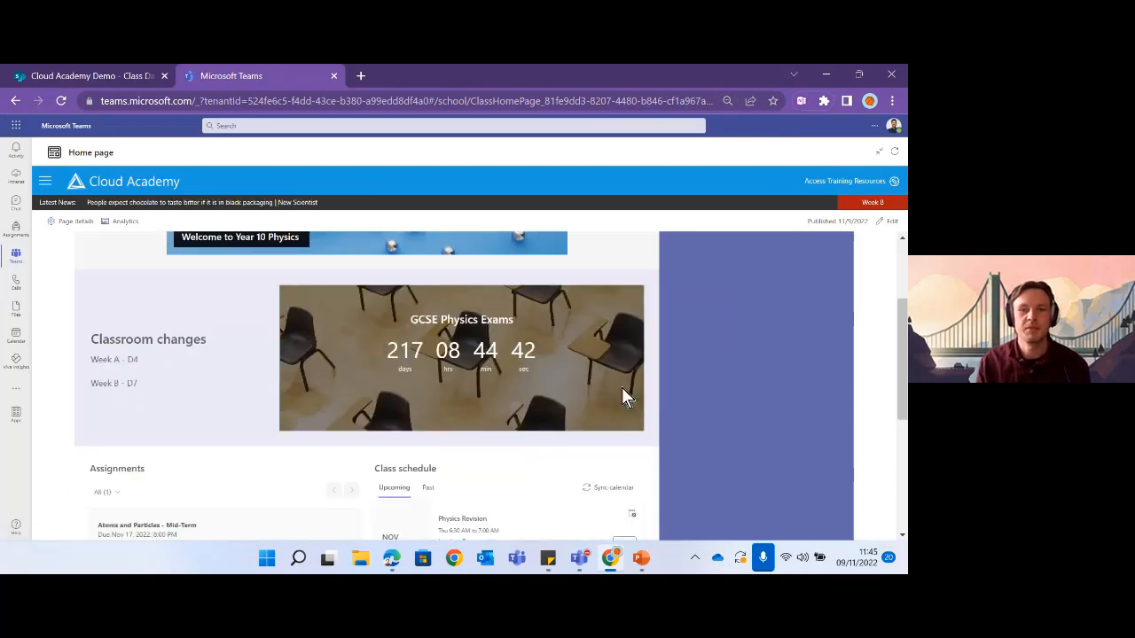
pyautogui.scroll(-2, 623, 393)
pyautogui.scroll(-4, 544, 382)
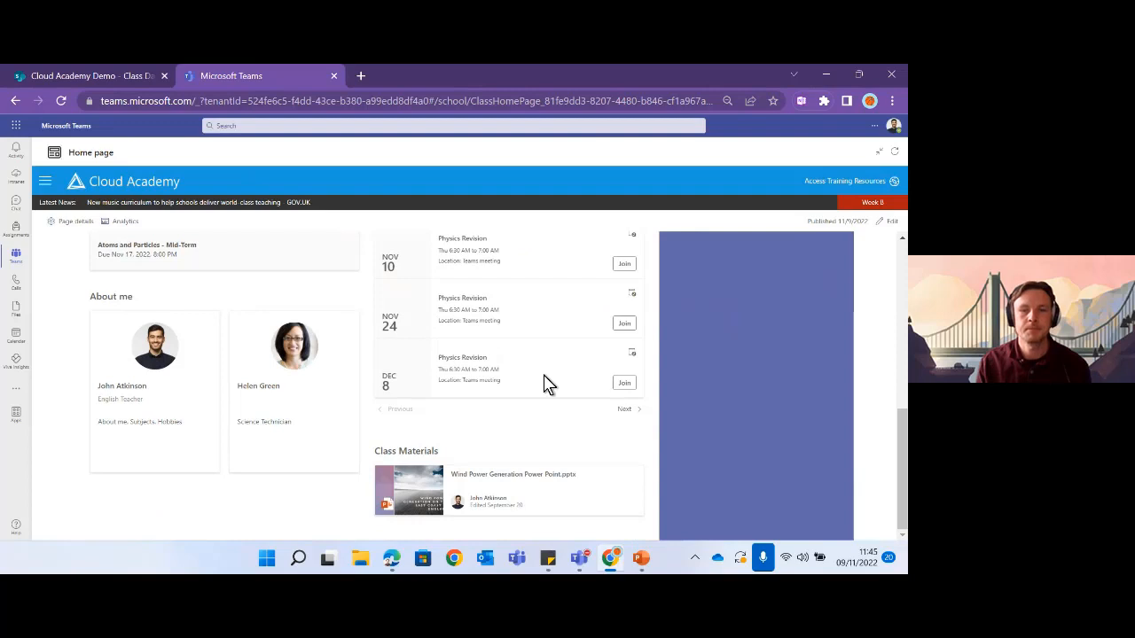
pyautogui.scroll(1, 547, 383)
pyautogui.scroll(6, 544, 383)
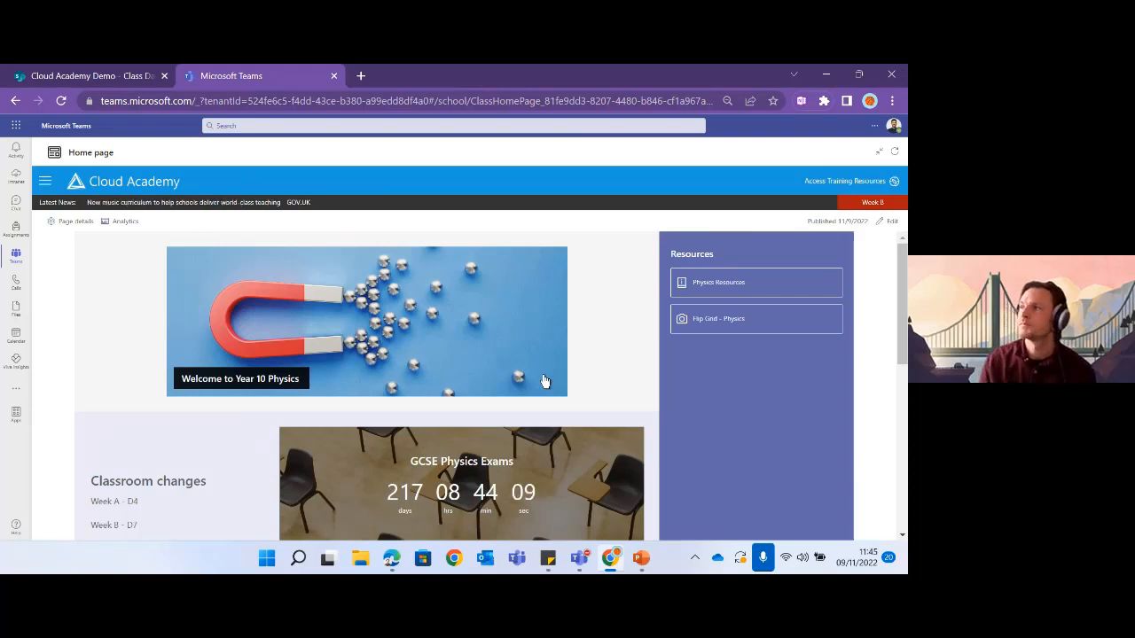
pyautogui.scroll(-2, 594, 323)
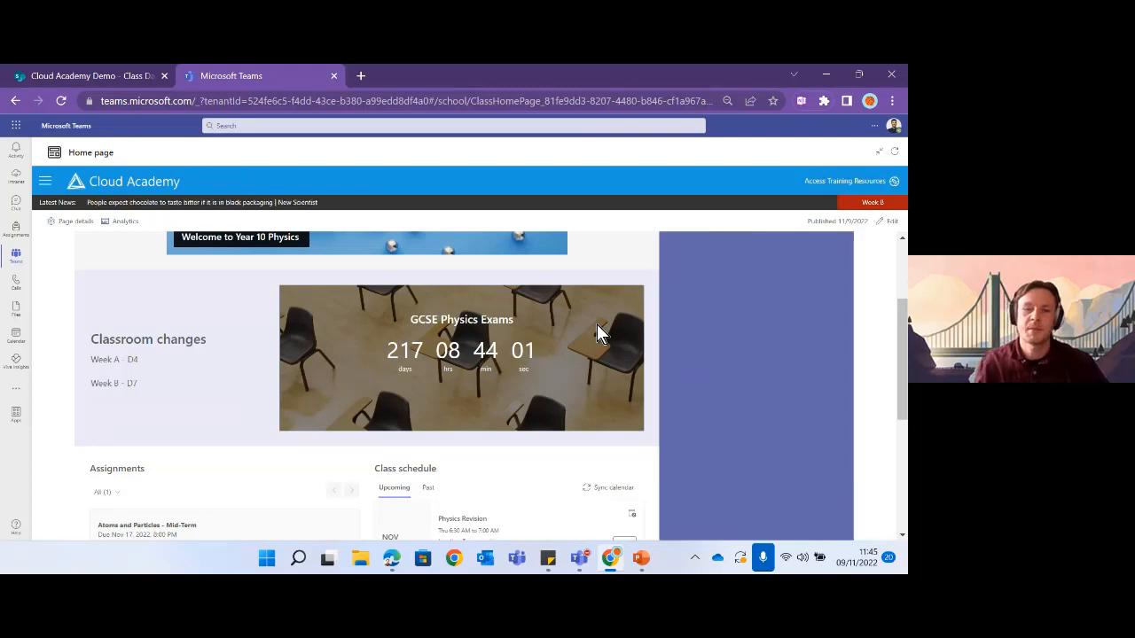
# - Swap Presenter View and Slide Show to fill the screen, then advance to the Contact us slide
pyautogui.click(644, 562)
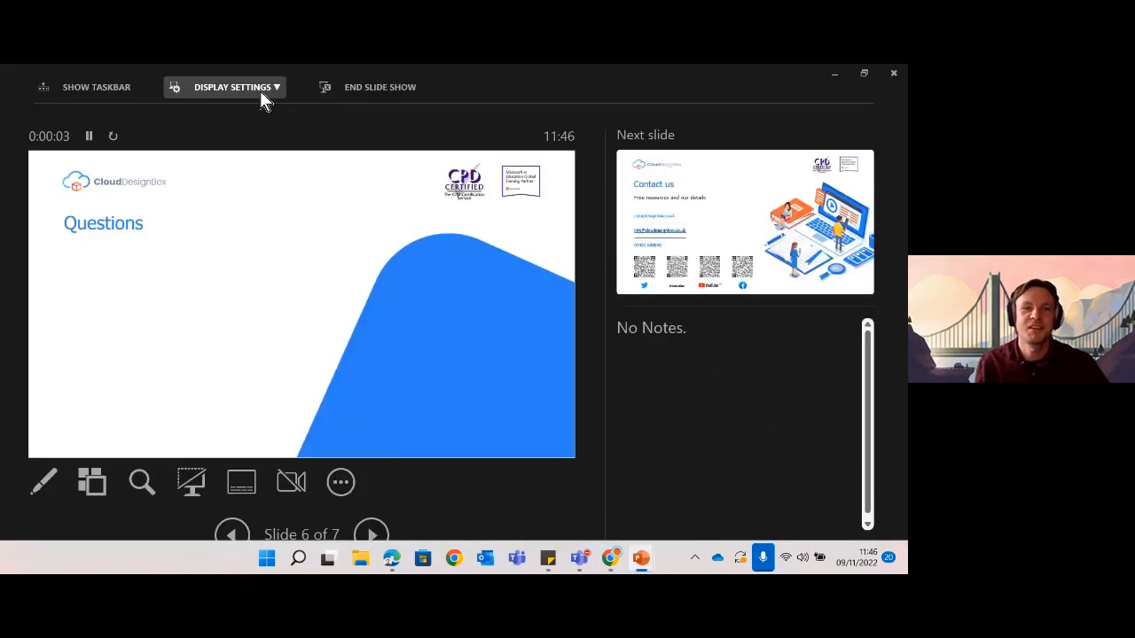
pyautogui.click(260, 92)
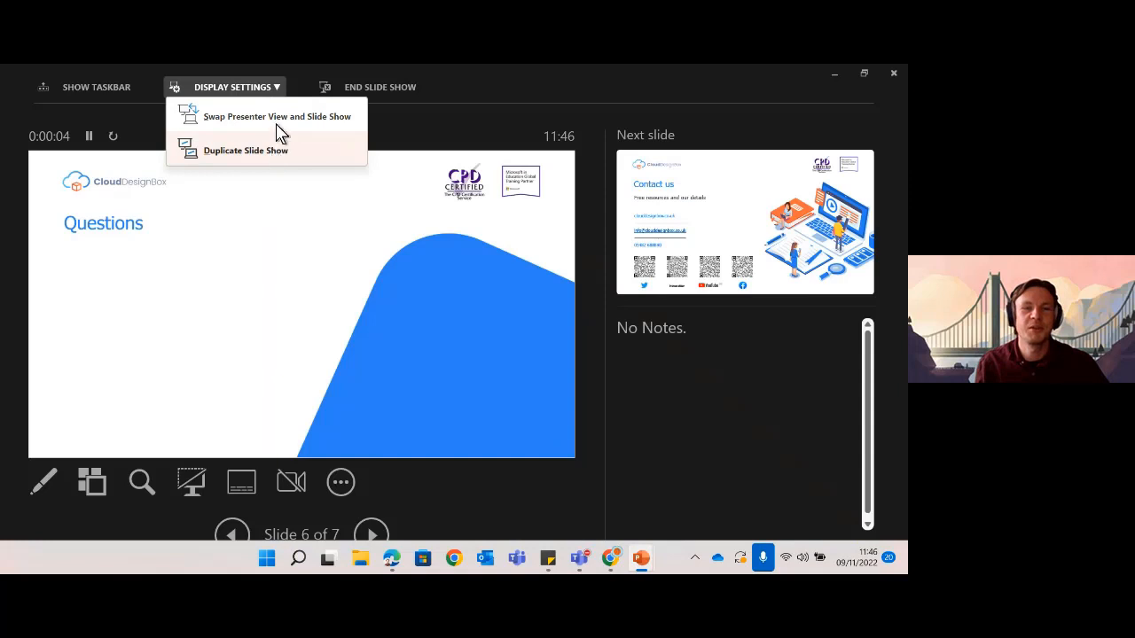
pyautogui.click(273, 118)
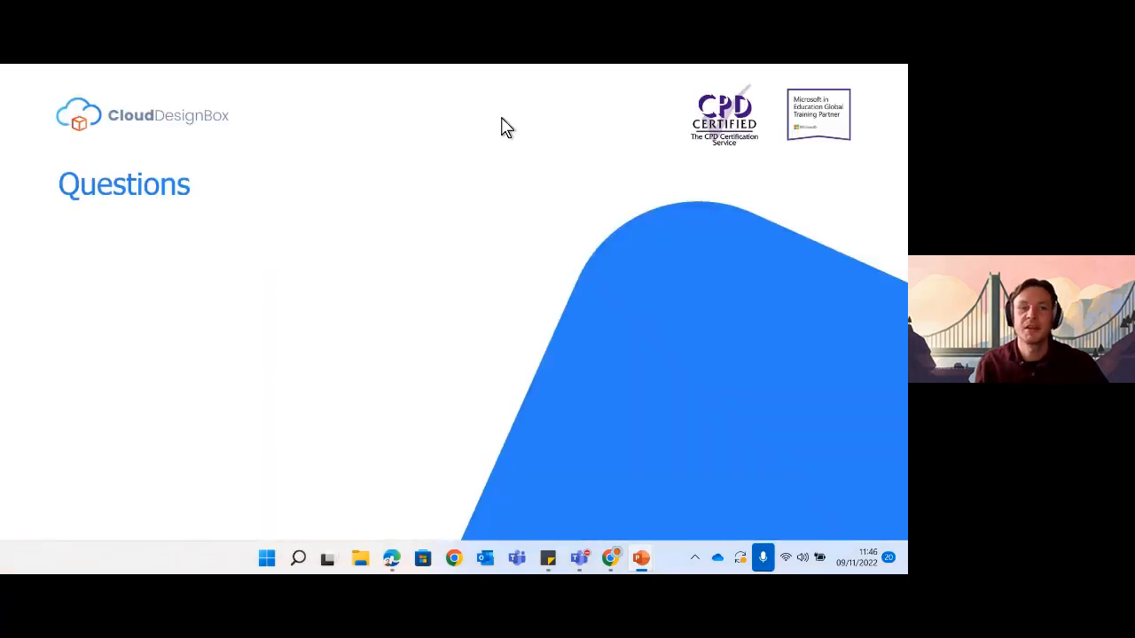
pyautogui.click(820, 303)
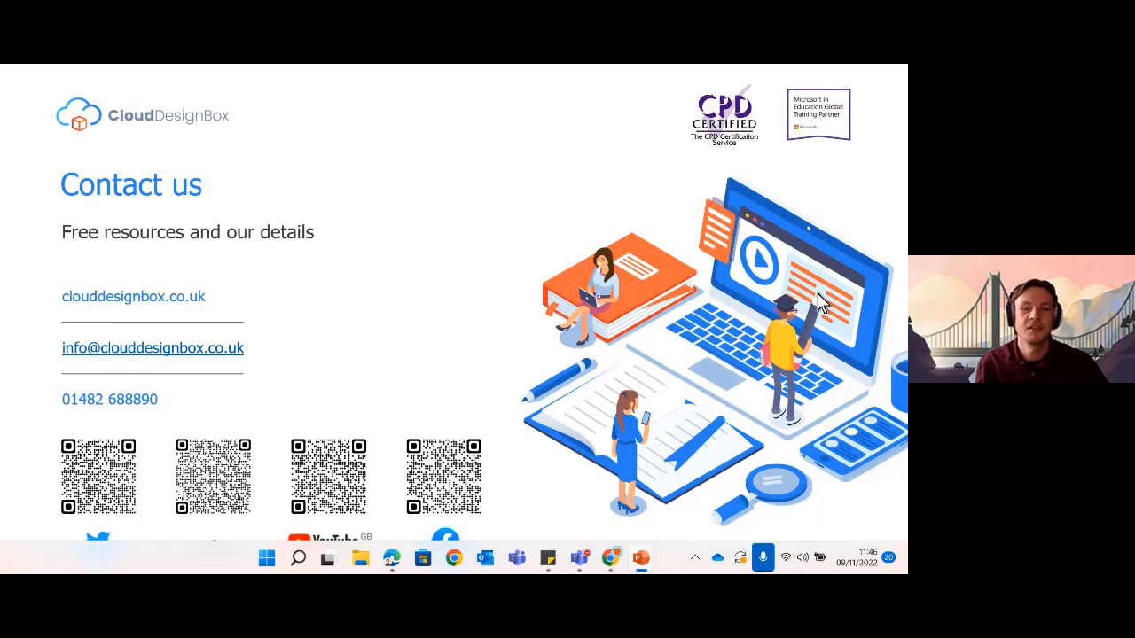